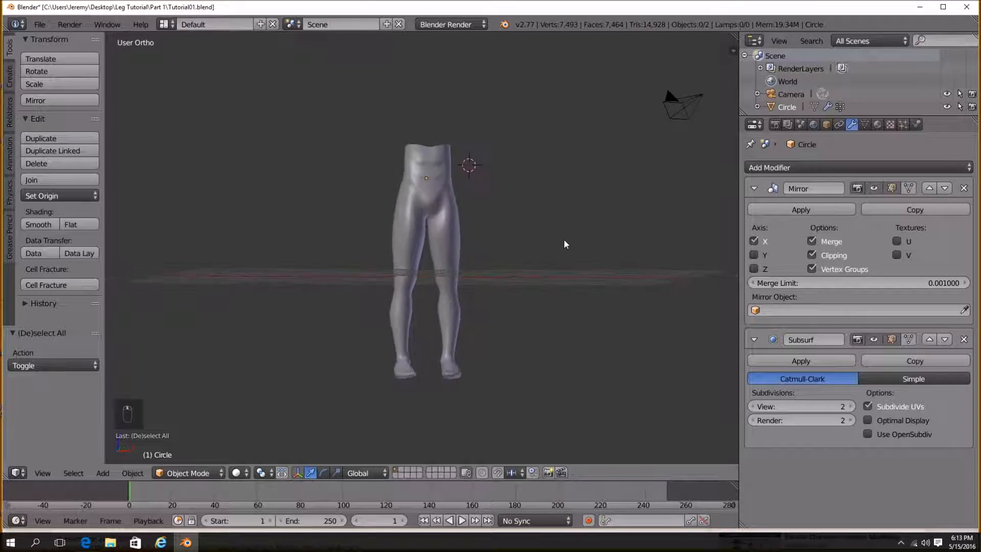
Select the legs mesh and apply its Mirror modifier.
middle_drag(461, 231, 433, 277)
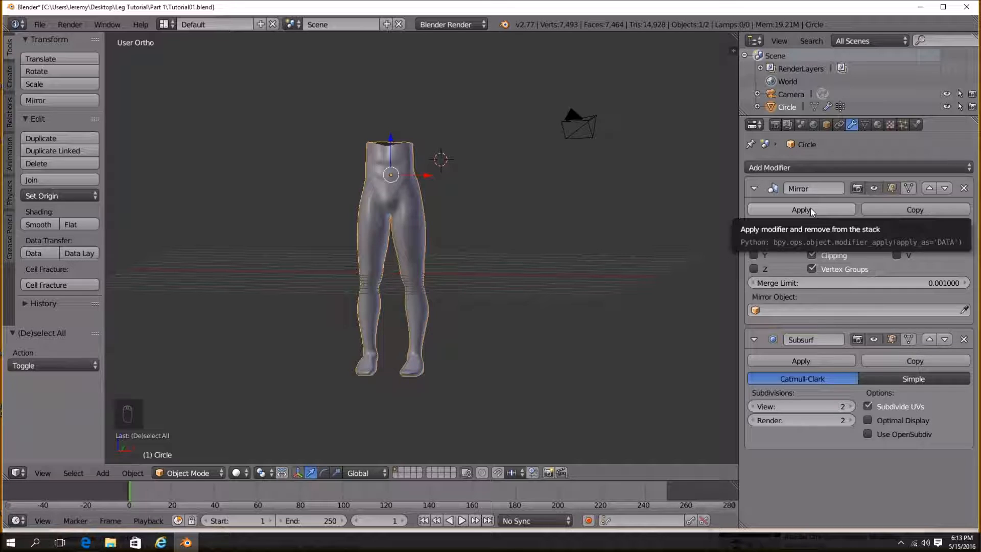
middle_drag(375, 308, 424, 263)
click(838, 210)
middle_drag(637, 250, 452, 226)
click(875, 190)
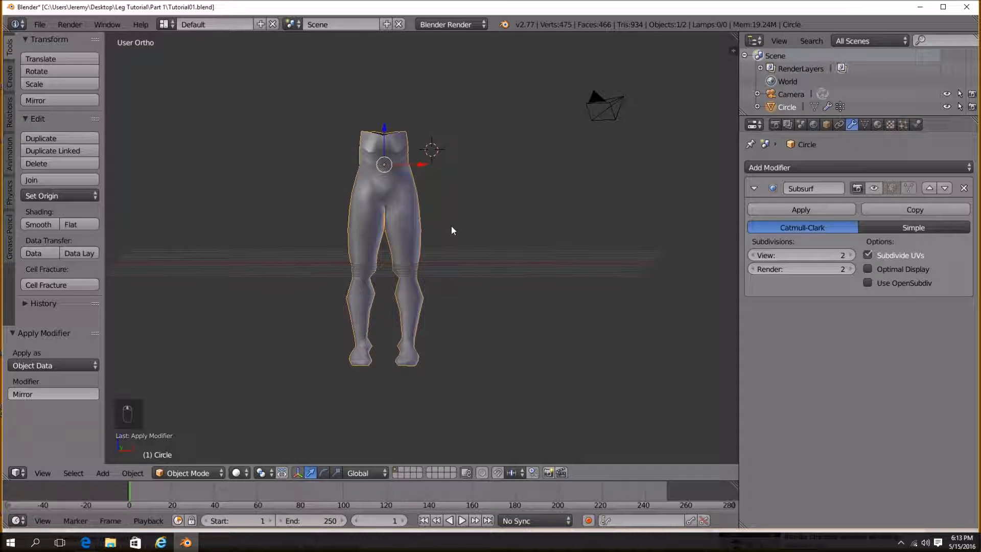
key(KP_1)
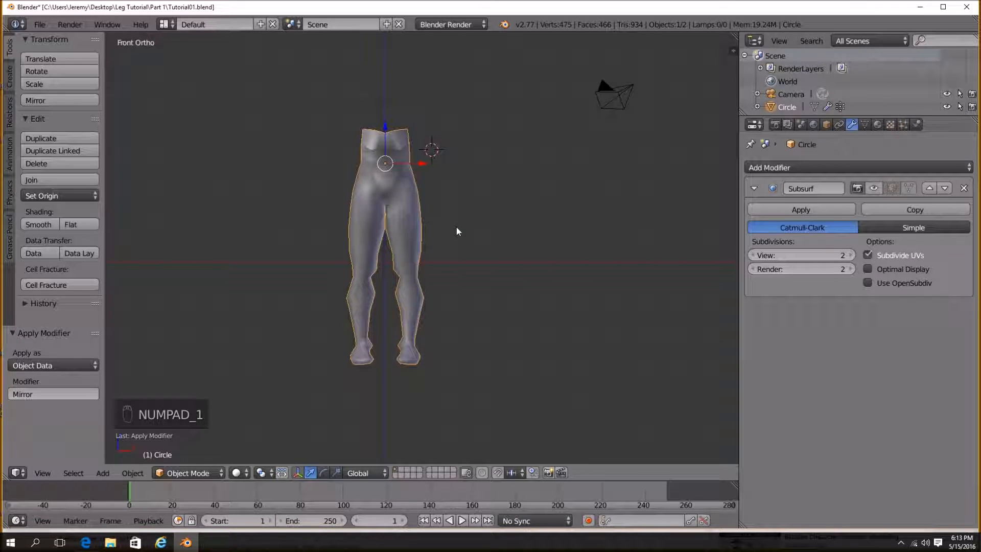
scroll(527, 240, up, 2)
scroll(528, 243, up, 2)
shift+middle_drag(501, 265, 553, 233)
scroll(592, 220, down, 3)
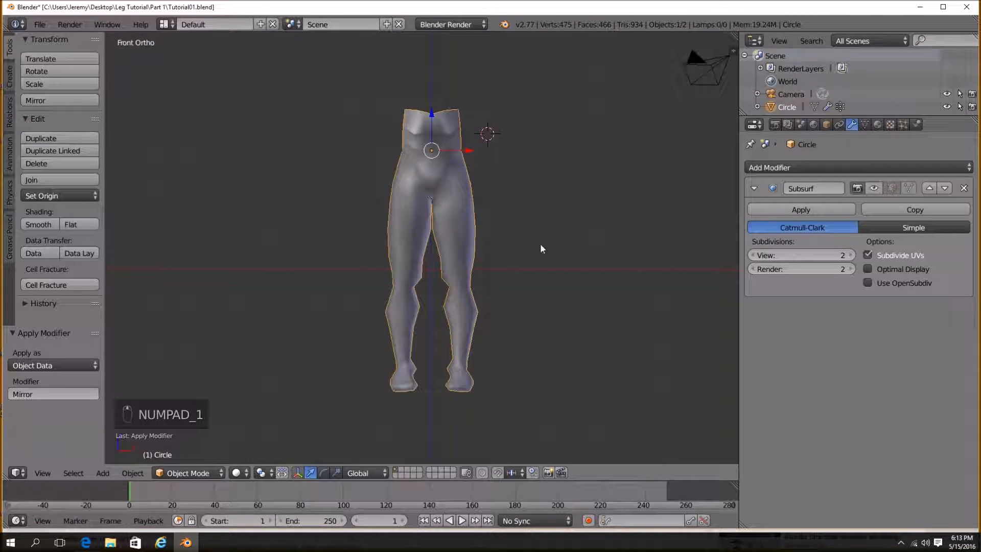
key(n)
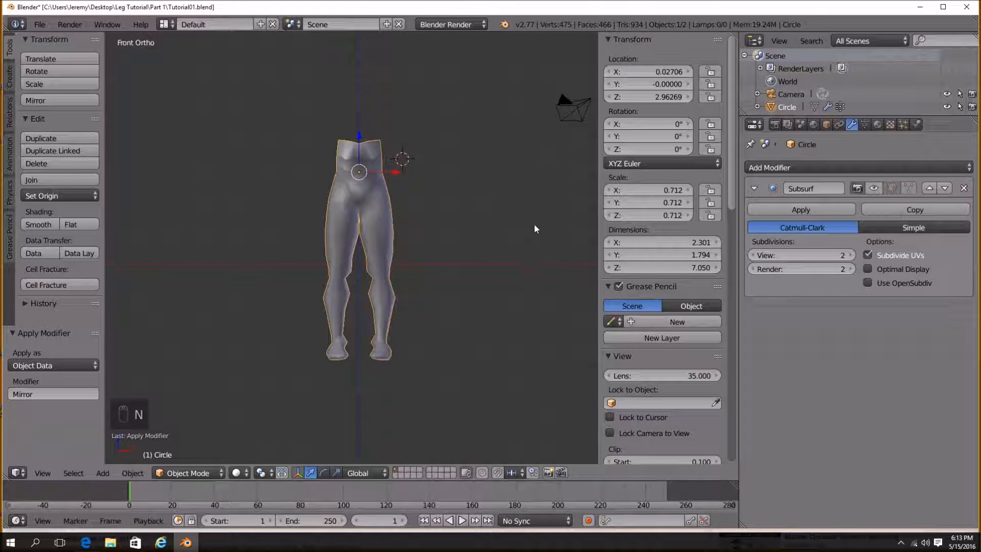
key(n)
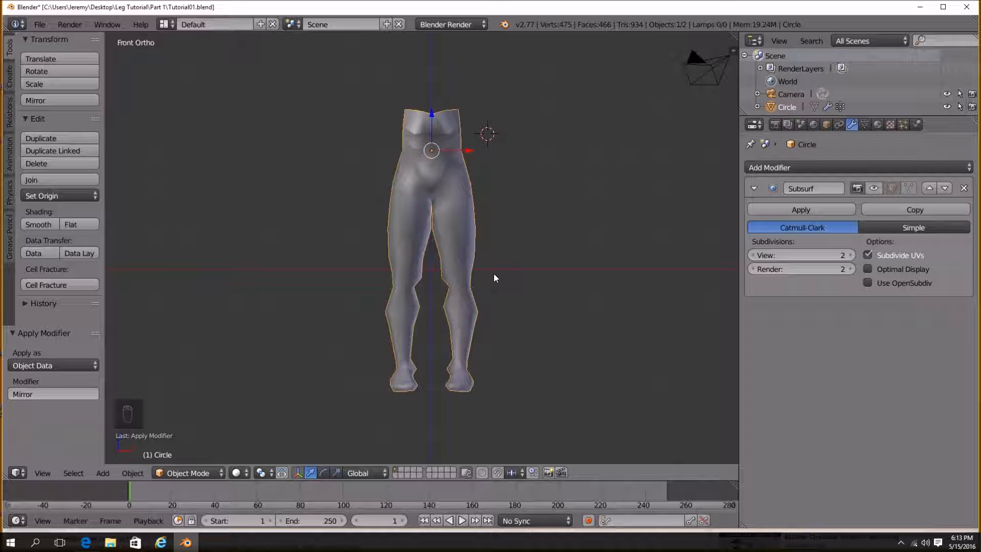
middle_drag(715, 60, 472, 265)
key(KP_1)
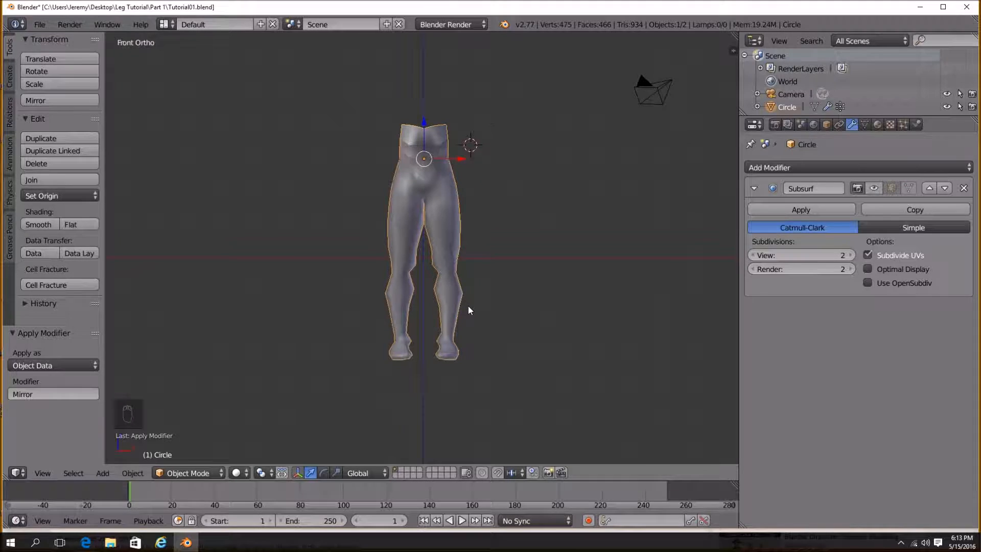
scroll(468, 306, up, 2)
Add a single-bone armature at the current cursor position and delete it again.
key(shift+a)
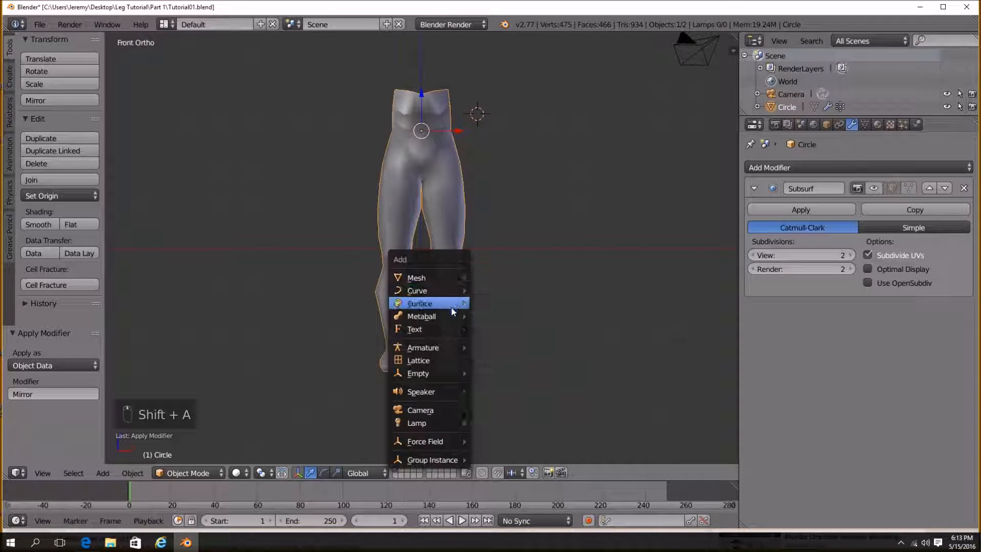
mouse_move(448, 344)
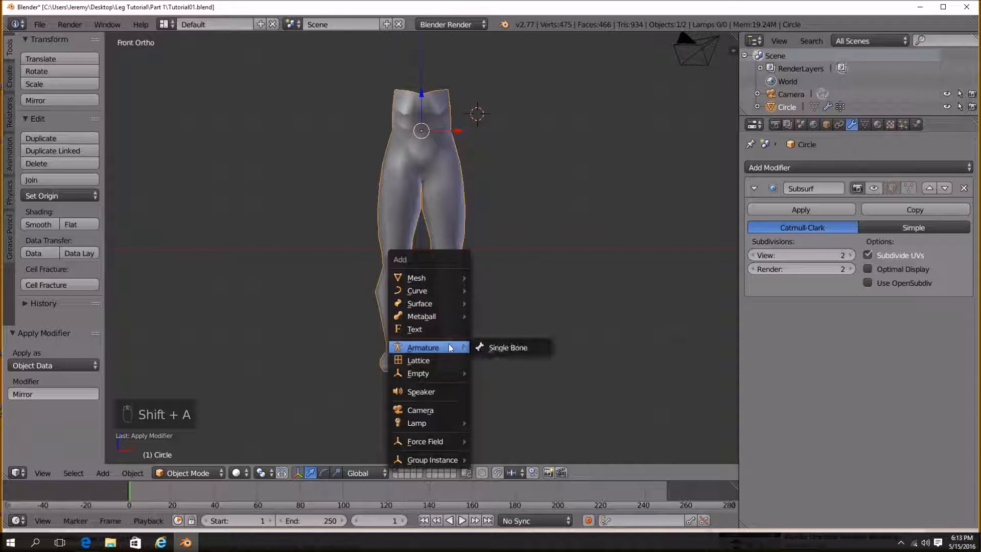
click(511, 349)
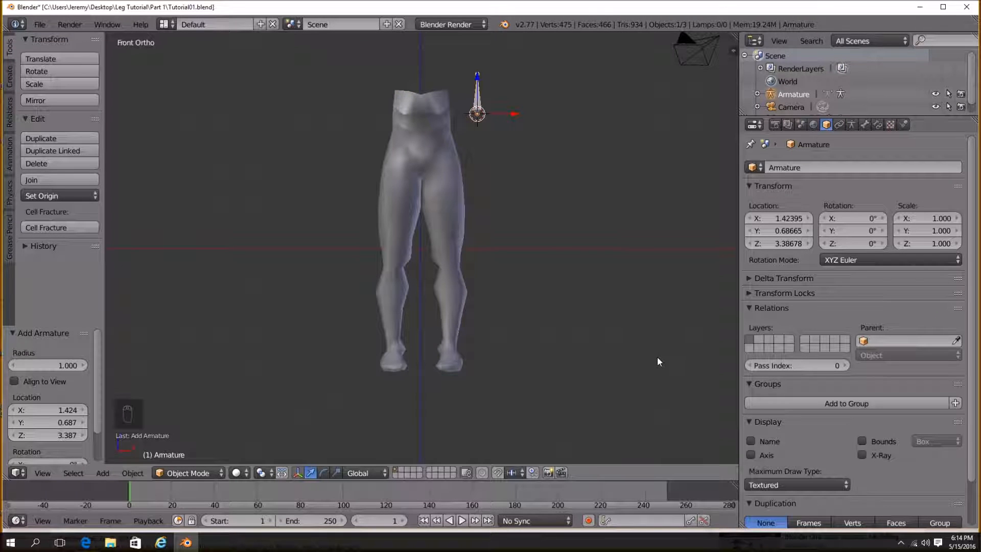
scroll(569, 201, up, 2)
shift+middle_drag(570, 206, 553, 315)
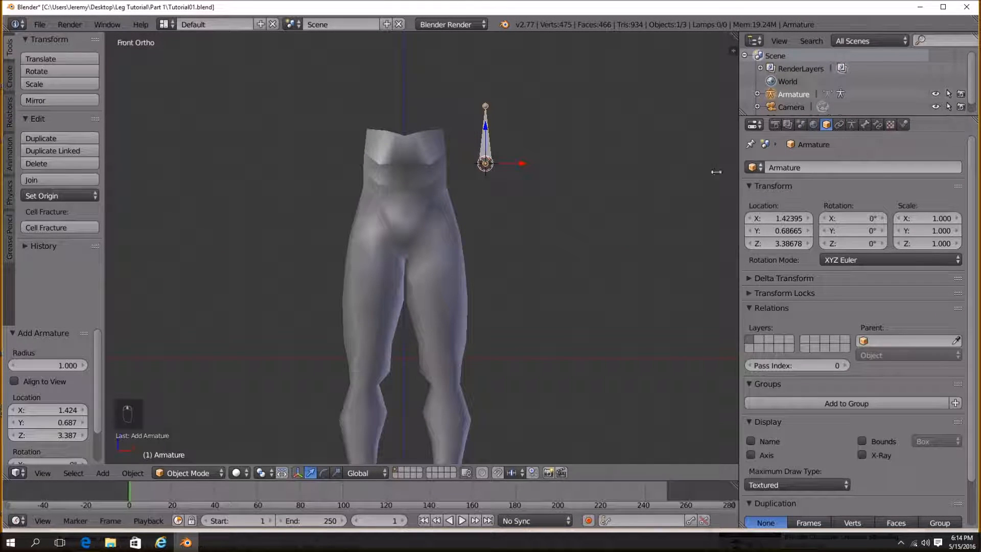
key(Delete)
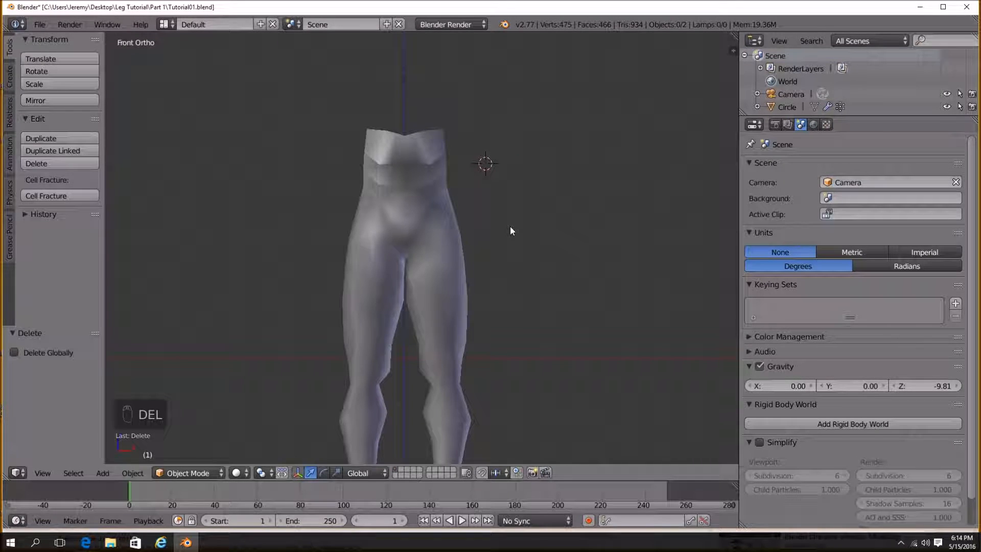
Reset the 3D cursor to the origin, add a single-bone armature there and enable X-Ray on its display.
key(shift+c)
scroll(490, 277, up, 2)
key(shift+a)
mouse_move(495, 285)
click(548, 285)
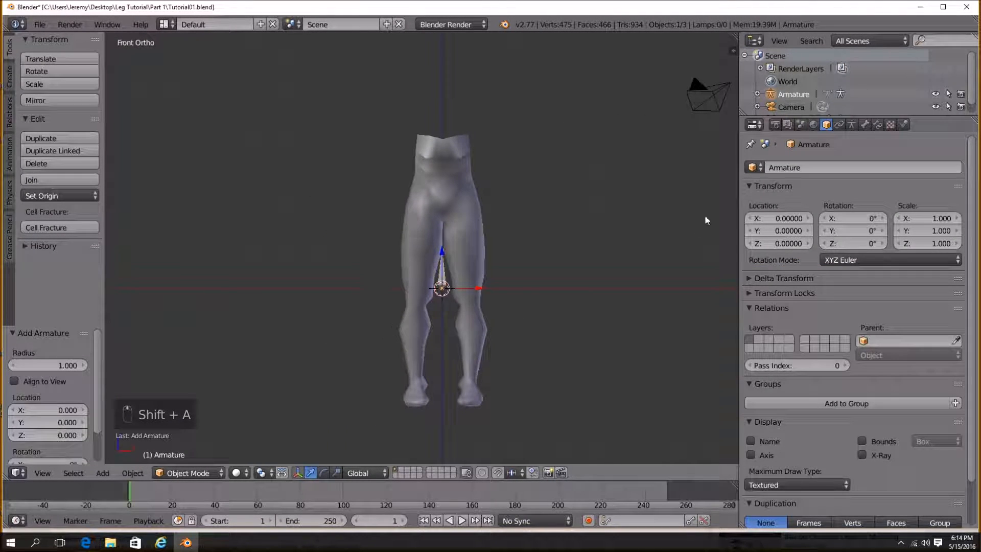
click(852, 125)
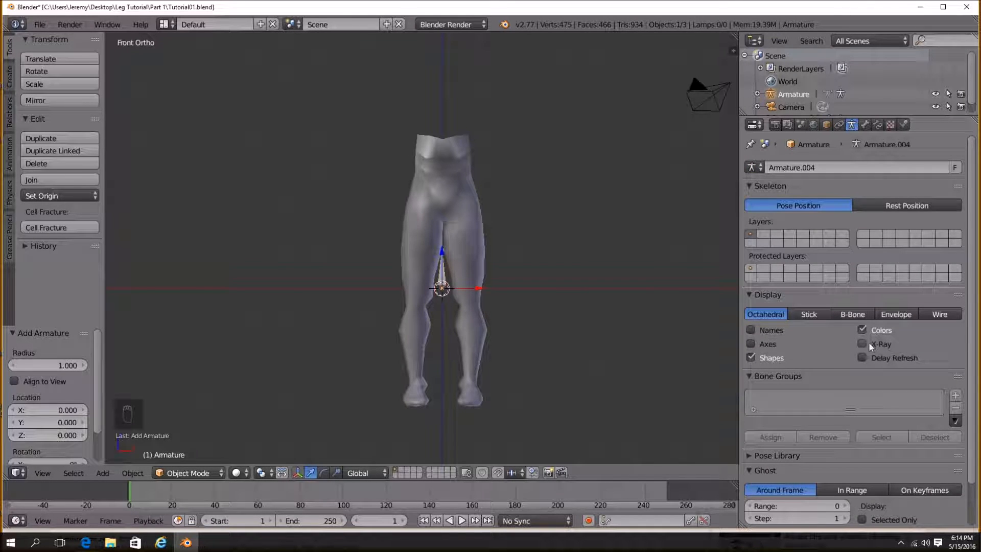
scroll(547, 349, up, 3)
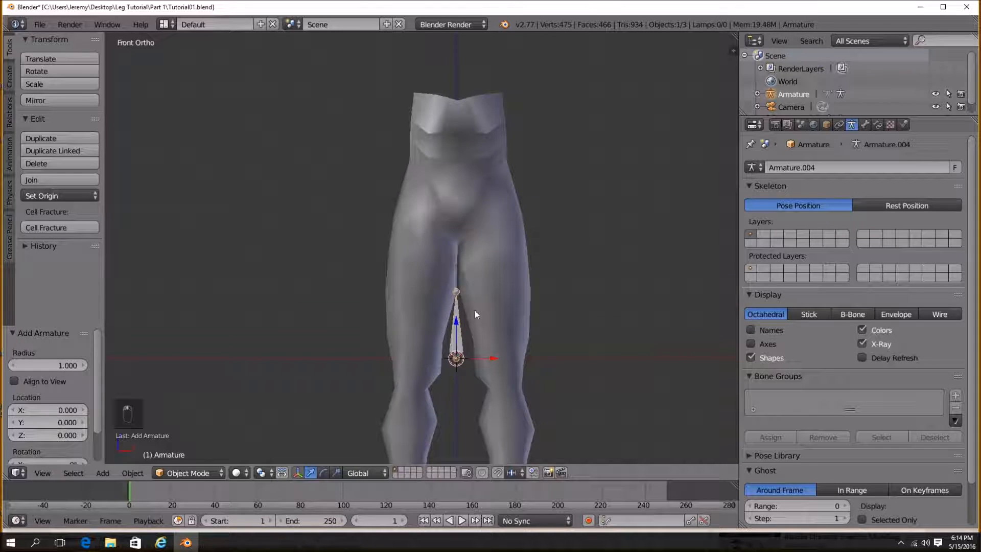
Move the armature up along Z to the waist and rotate it 180 degrees so the bone points downward.
key(g)
key(z)
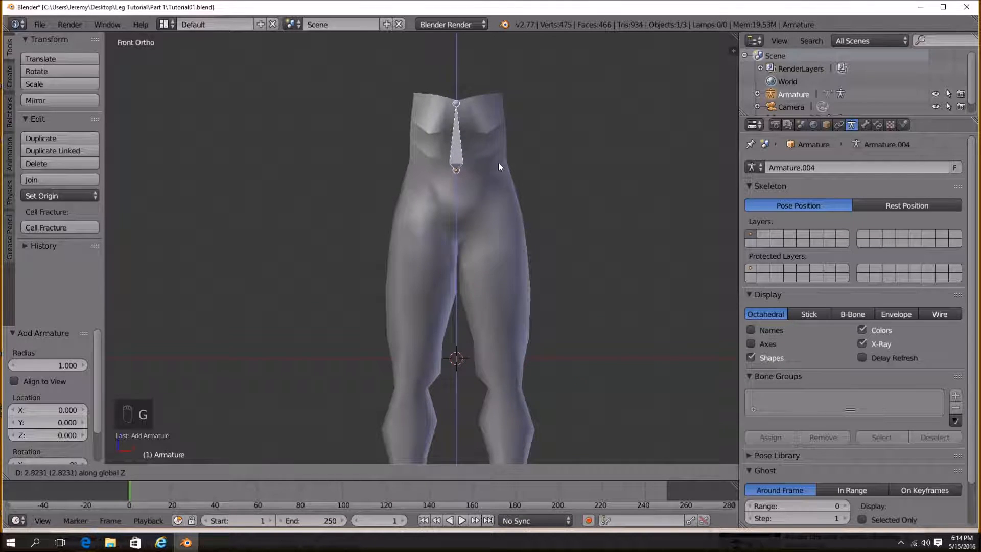
click(498, 161)
text(r180)
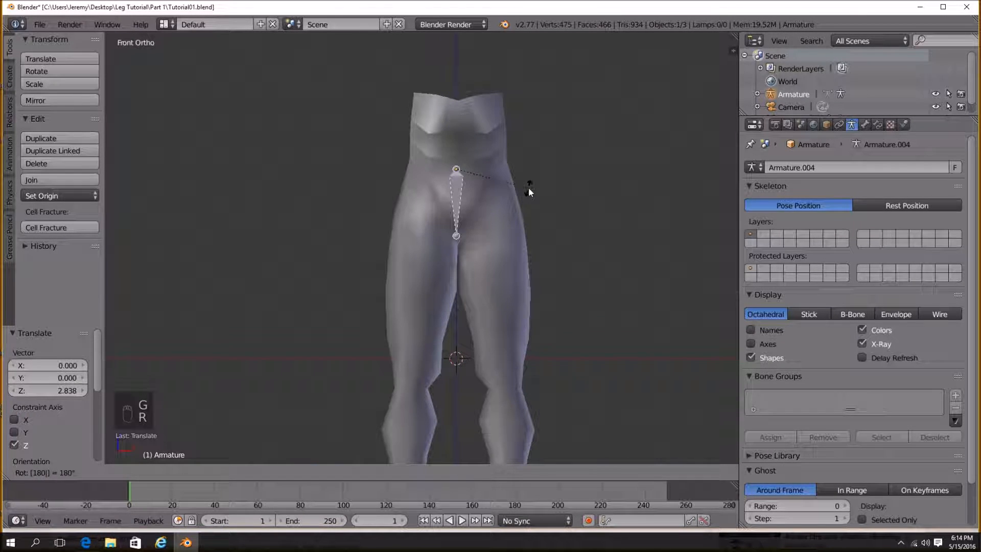
key(Return)
key(g)
key(z)
click(512, 150)
key(g)
click(517, 148)
Inspect the bone's placement against the legs mesh at different zoom levels and view positions.
scroll(476, 265, up, 2)
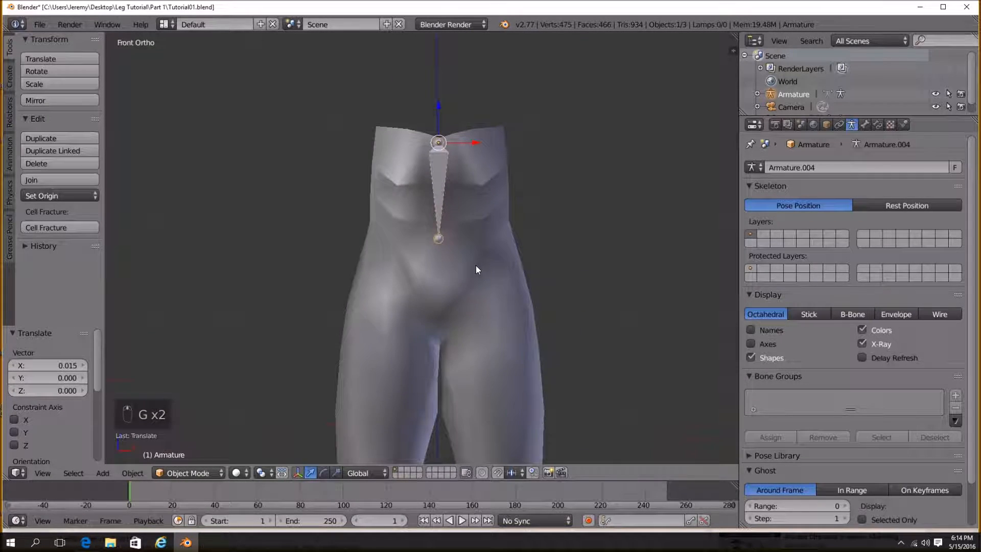
scroll(471, 288, up, 1)
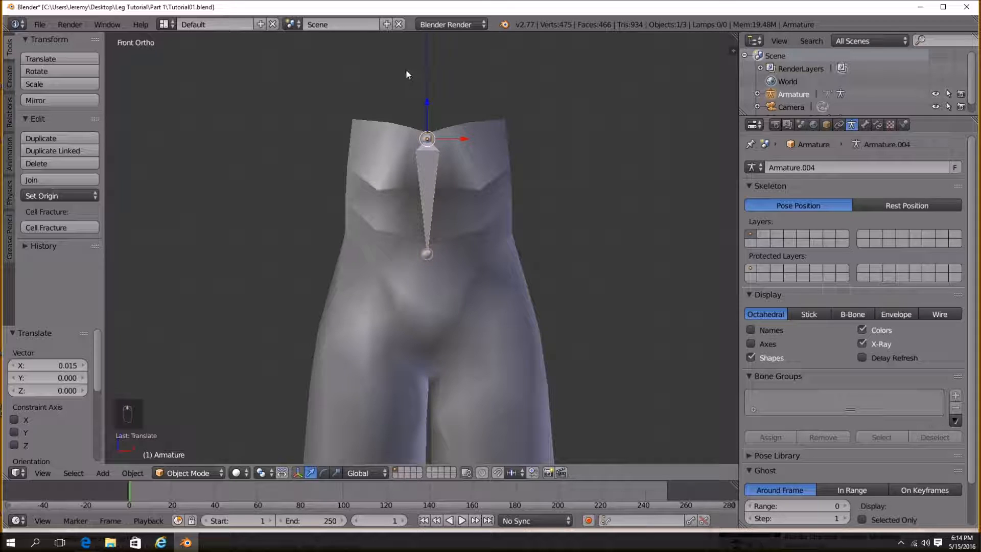
shift+middle_drag(436, 260, 407, 199)
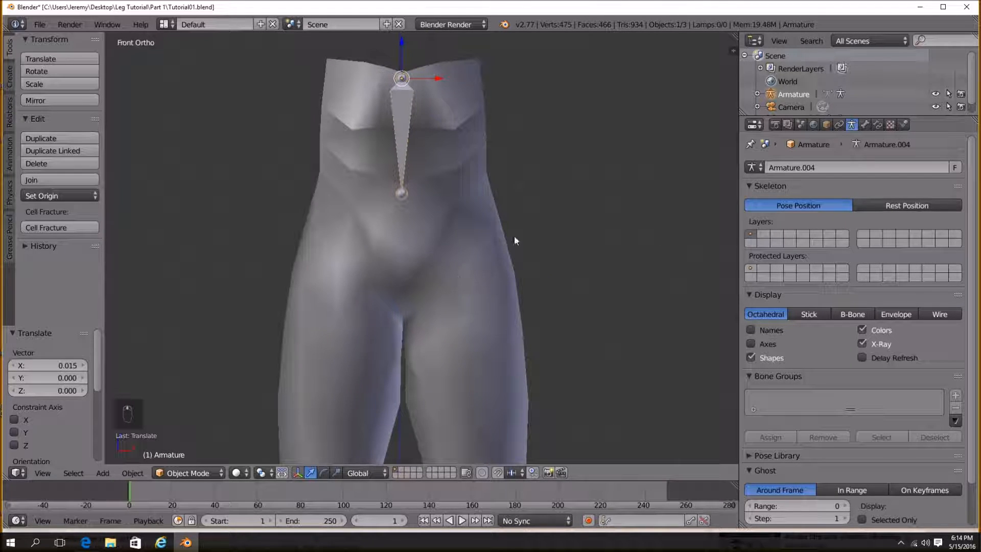
scroll(483, 247, down, 1)
scroll(483, 247, down, 1)
shift+middle_drag(484, 247, 446, 133)
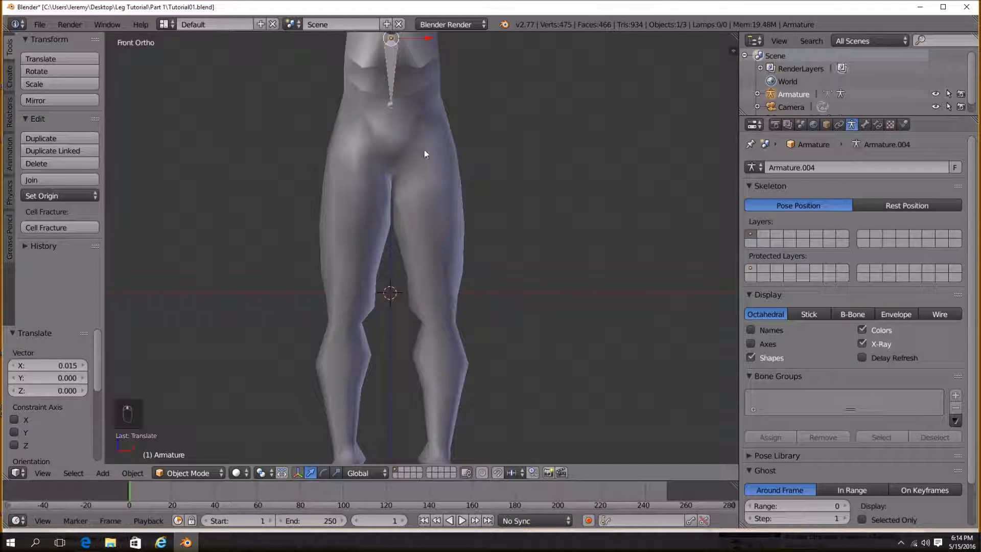
shift+middle_drag(440, 320, 441, 160)
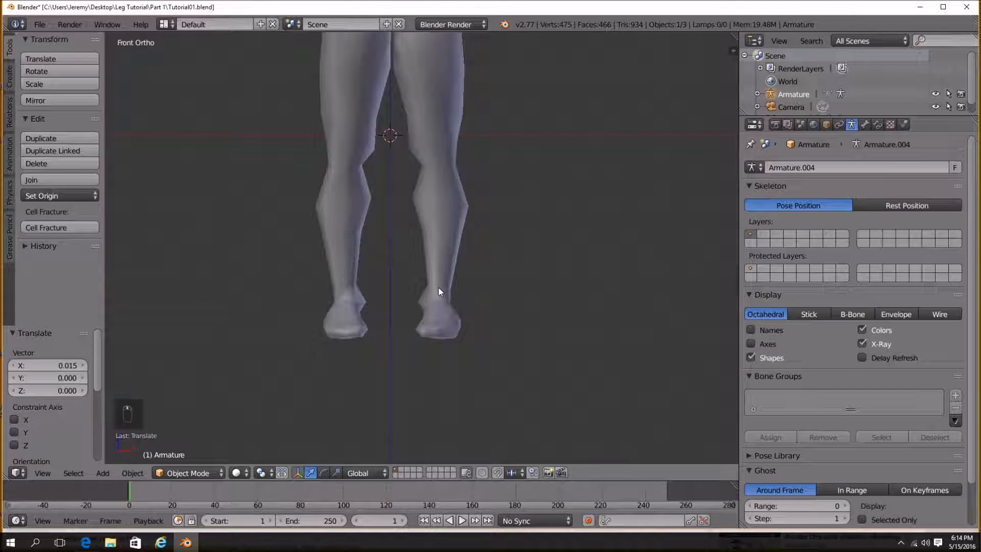
shift+middle_drag(435, 97, 437, 307)
scroll(437, 307, up, 1)
shift+middle_drag(417, 244, 470, 269)
scroll(431, 320, up, 1)
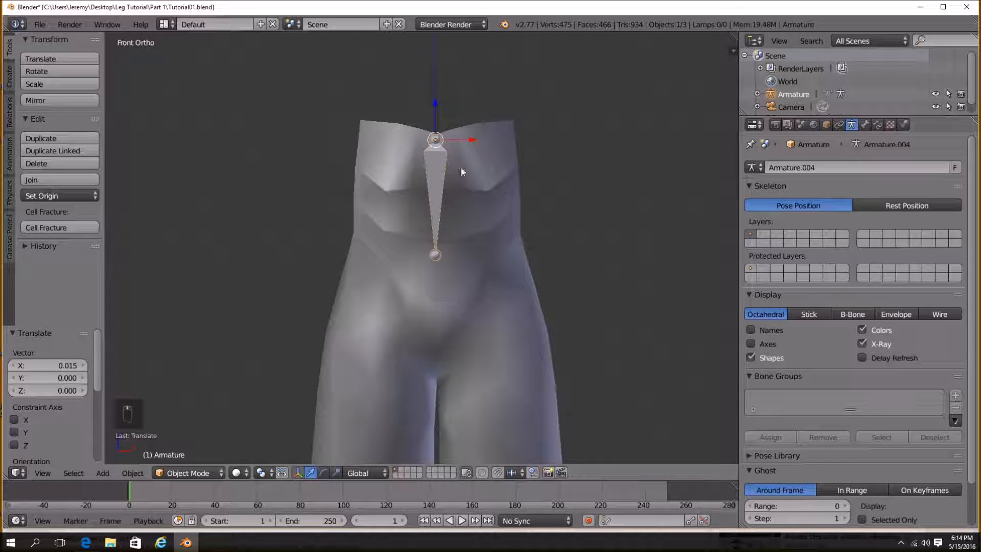
shift+middle_drag(367, 335, 356, 325)
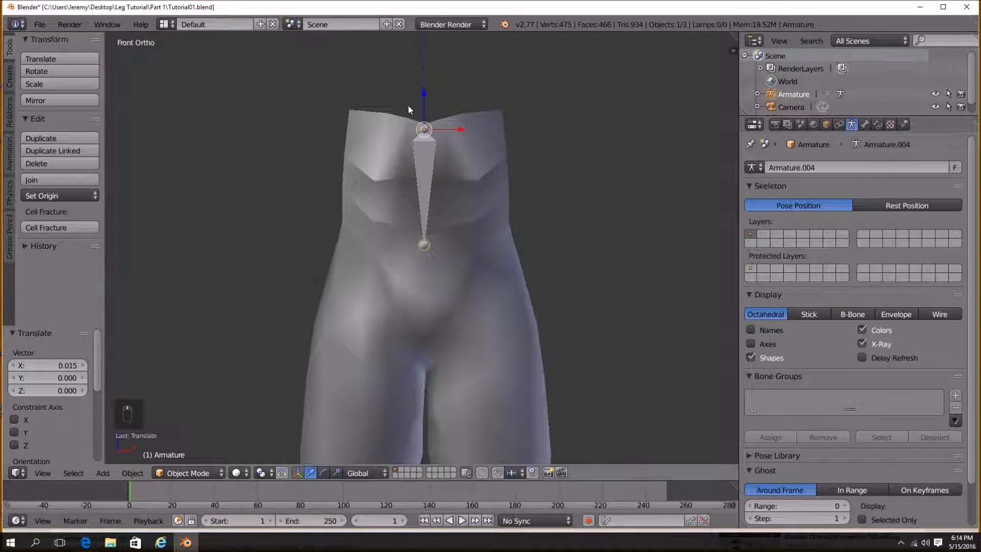
shift+middle_drag(520, 176, 501, 170)
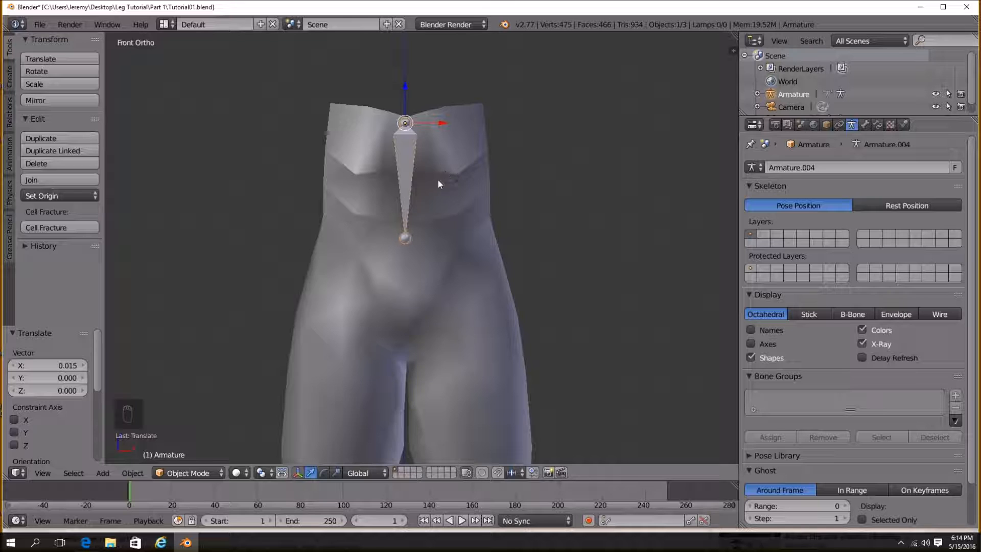
scroll(444, 173, down, 4)
key(shift+a)
mouse_move(463, 216)
click(517, 219)
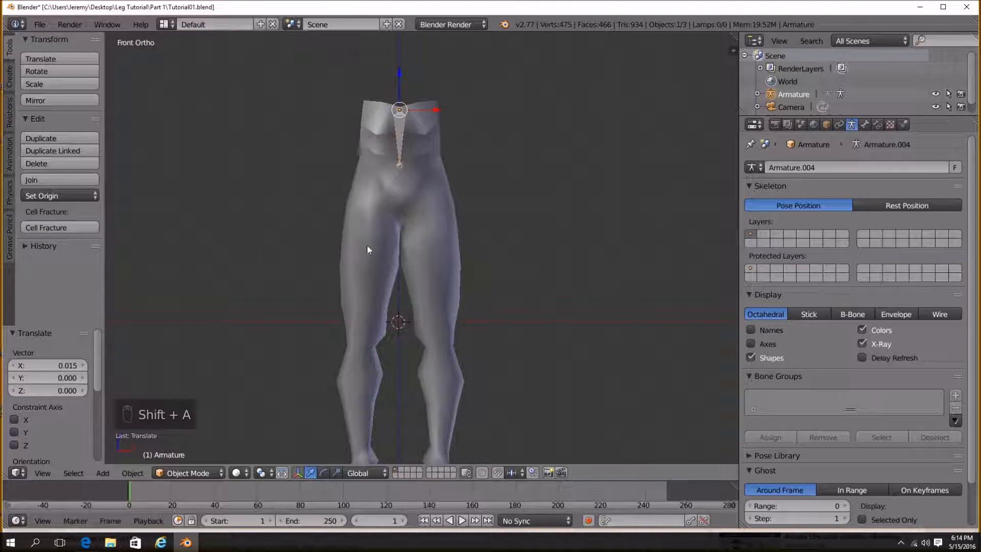
Enter Edit Mode on the armature and add a new bone.
key(Tab)
scroll(423, 204, up, 3)
key(shift+a)
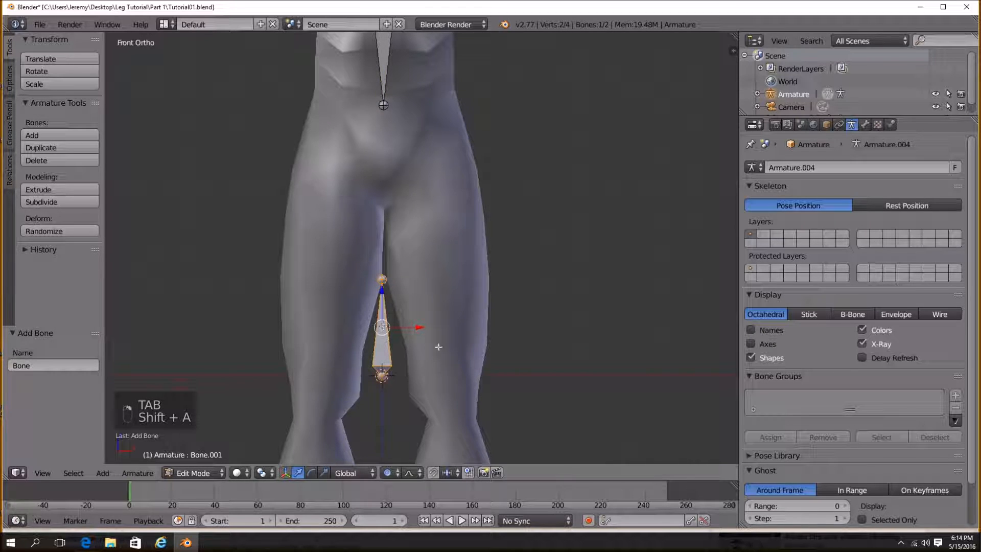
Move, rotate and scale the new bone so it lies angled toward the right hip below the first bone's tail.
key(g)
click(524, 92)
key(r)
click(434, 250)
key(s)
click(594, 172)
key(g)
click(583, 196)
key(r)
click(598, 169)
key(g)
click(604, 152)
key(r)
click(588, 174)
key(g)
click(592, 163)
shift+middle_drag(390, 98, 391, 188)
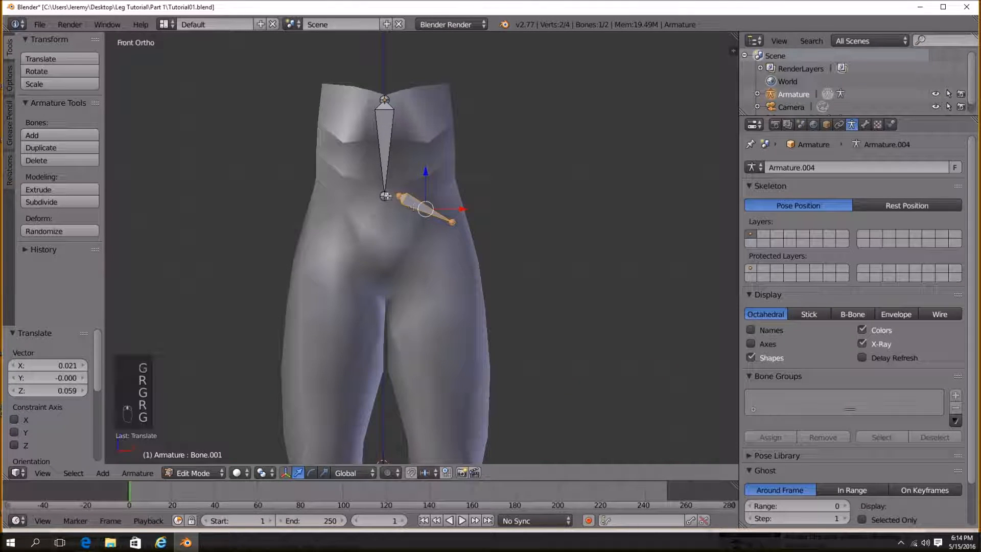
Move the hip bone and its tail slightly outward toward the right hip.
scroll(391, 188, down, 4)
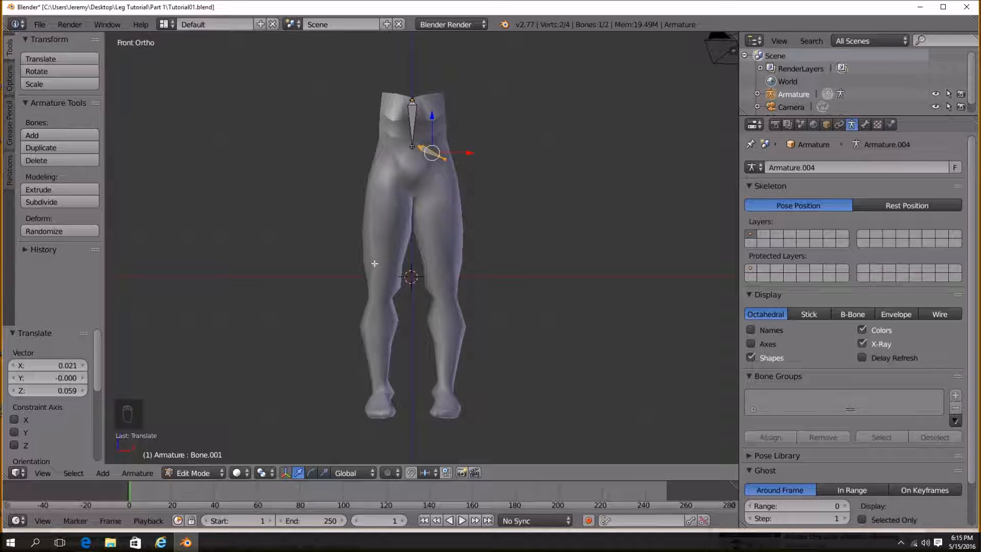
scroll(391, 191, up, 2)
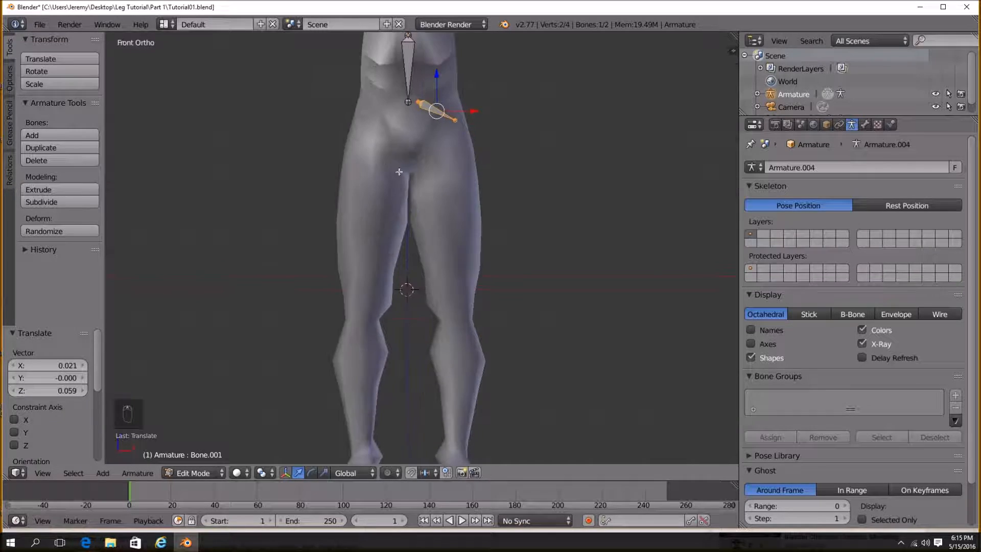
shift+middle_drag(411, 105, 426, 201)
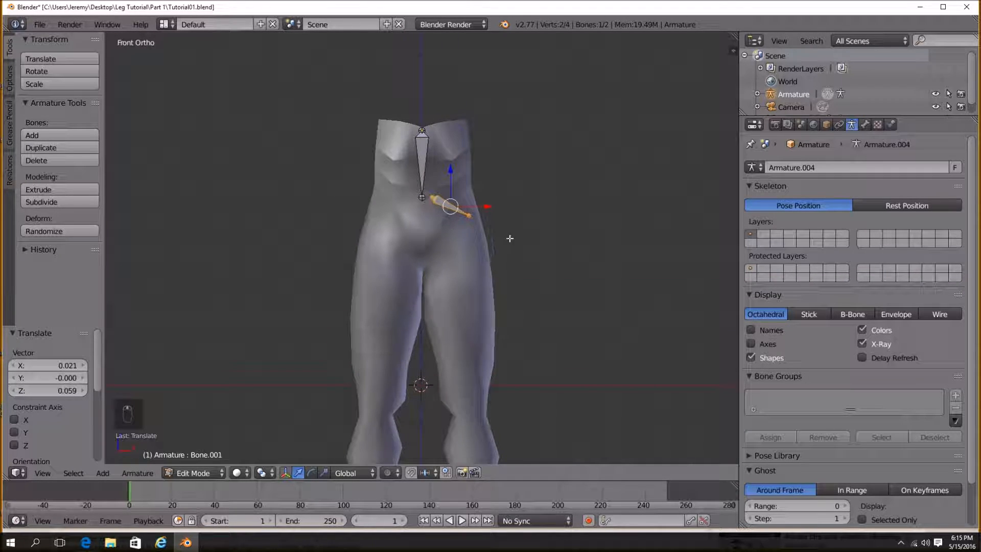
key(g)
click(471, 209)
scroll(483, 206, up, 2)
shift+middle_drag(489, 203, 476, 236)
right_click(483, 234)
key(g)
click(471, 231)
Fine-tune the joint positions where the hip bone meets the tail of the spine bone.
scroll(479, 223, up, 3)
right_click(432, 195)
key(g)
click(430, 199)
right_click(405, 193)
key(g)
click(406, 185)
right_click(431, 200)
key(g)
click(427, 196)
right_click(503, 235)
key(g)
click(512, 227)
key(g)
click(506, 231)
scroll(469, 189, down, 3)
scroll(468, 189, down, 1)
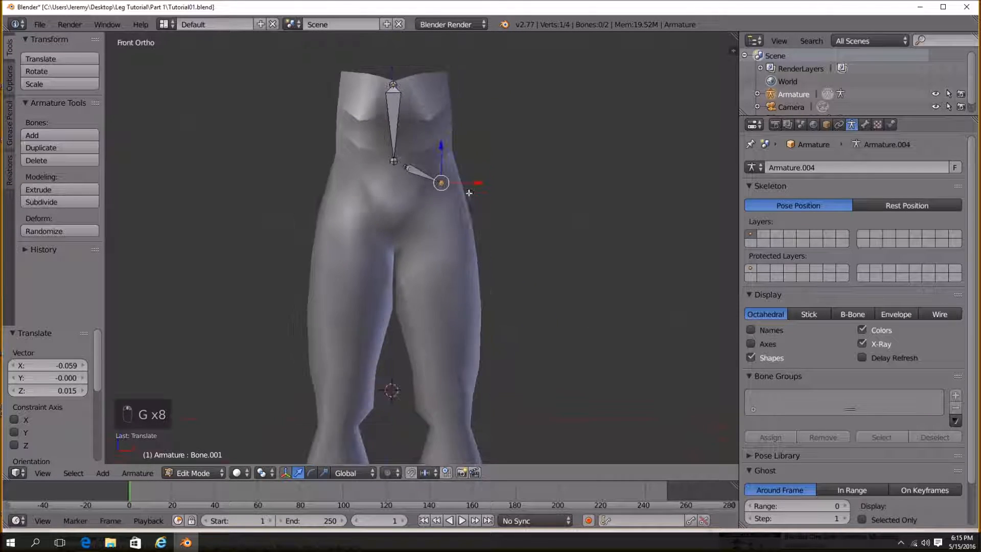
Move the hip bone's head closer to the spine bone's tail.
right_click(410, 155)
key(g)
click(410, 153)
shift+middle_drag(417, 132, 442, 300)
scroll(422, 167, up, 5)
Parent the hip bone to the spine bone with a connected link and deselect all bones.
right_click(424, 129)
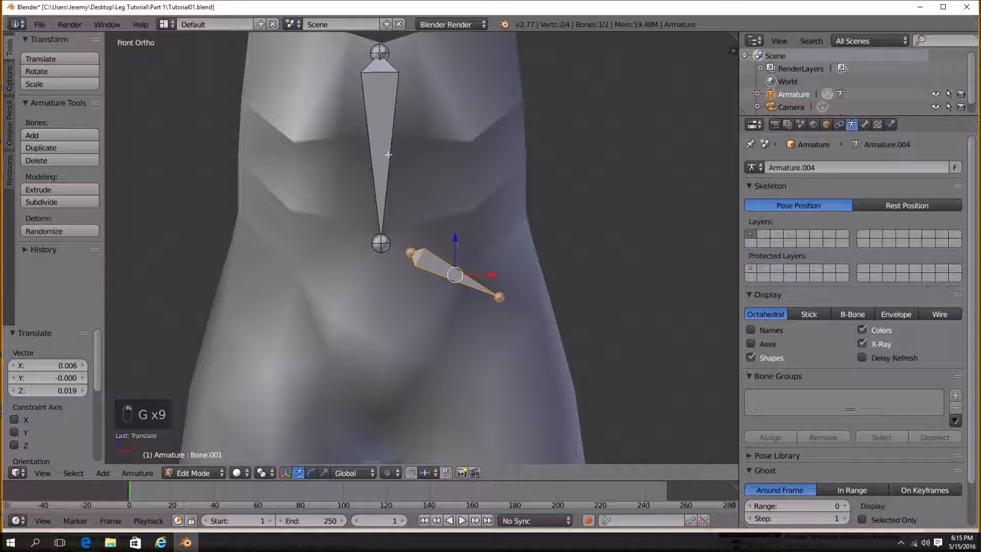
shift+right_click(374, 146)
key(ctrl+p)
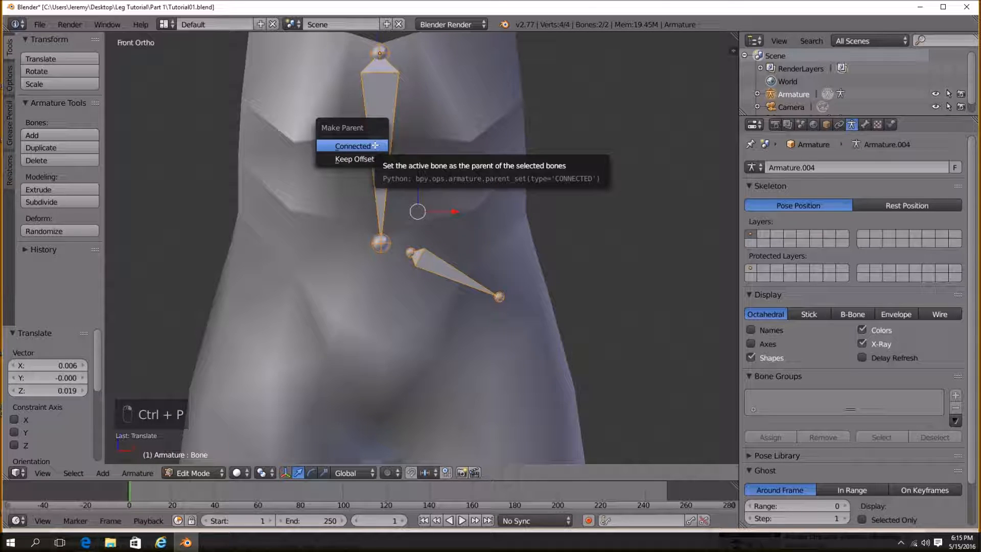
click(372, 159)
key(a)
scroll(481, 205, down, 1)
scroll(498, 242, down, 3)
shift+middle_drag(472, 250, 451, 173)
right_click(458, 224)
scroll(452, 187, down, 1)
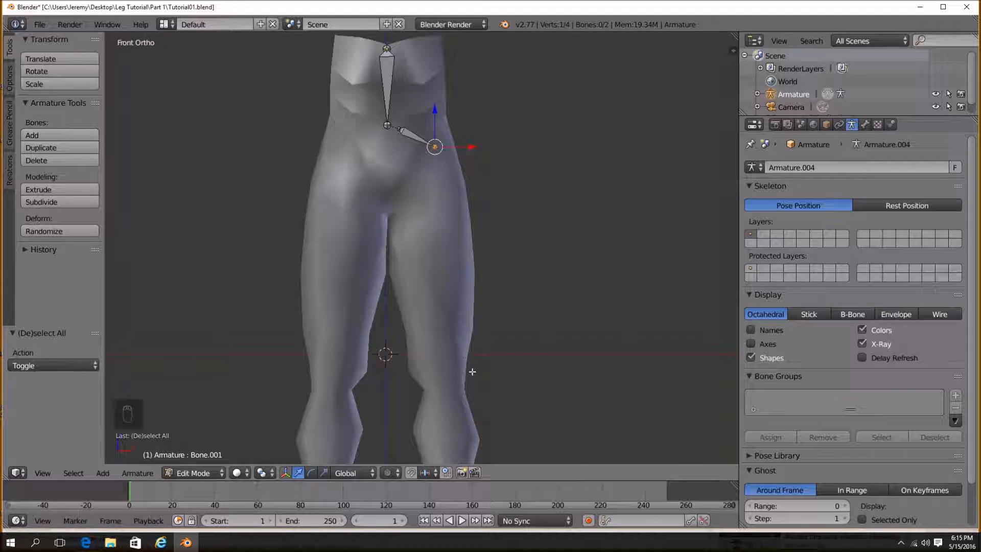
Move the hip bone's tail slightly outward and down, about 0.083 along X, over the right leg.
shift+middle_drag(455, 327, 443, 298)
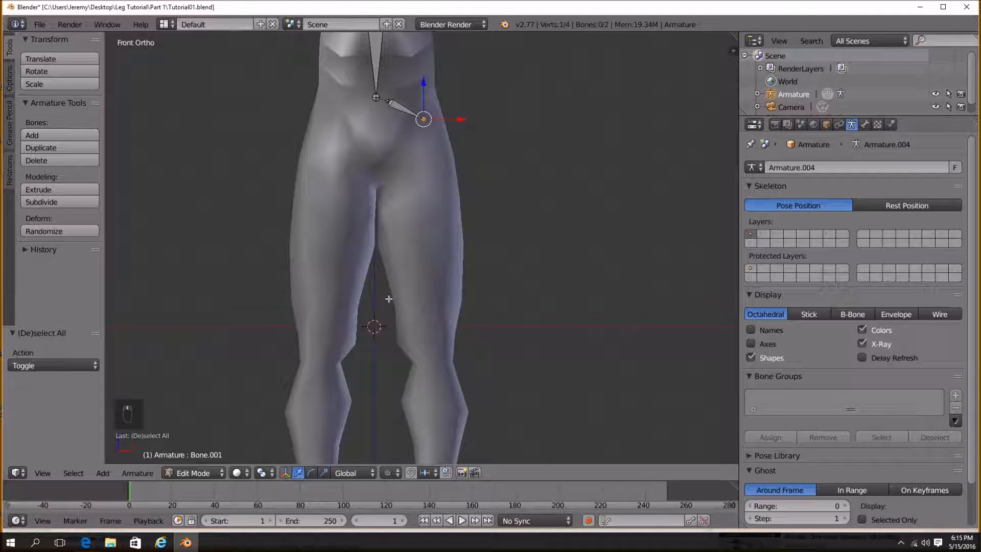
key(g)
click(440, 128)
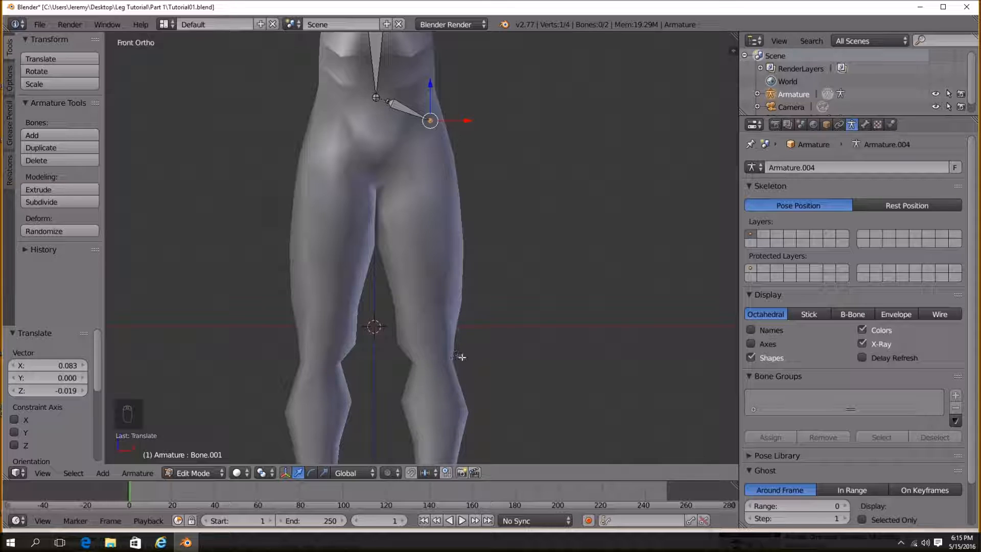
Orbit around the legs mesh to inspect the armature placement from several angles, returning to front view.
scroll(462, 357, down, 3)
shift+middle_drag(462, 357, 453, 302)
middle_drag(508, 217, 495, 244)
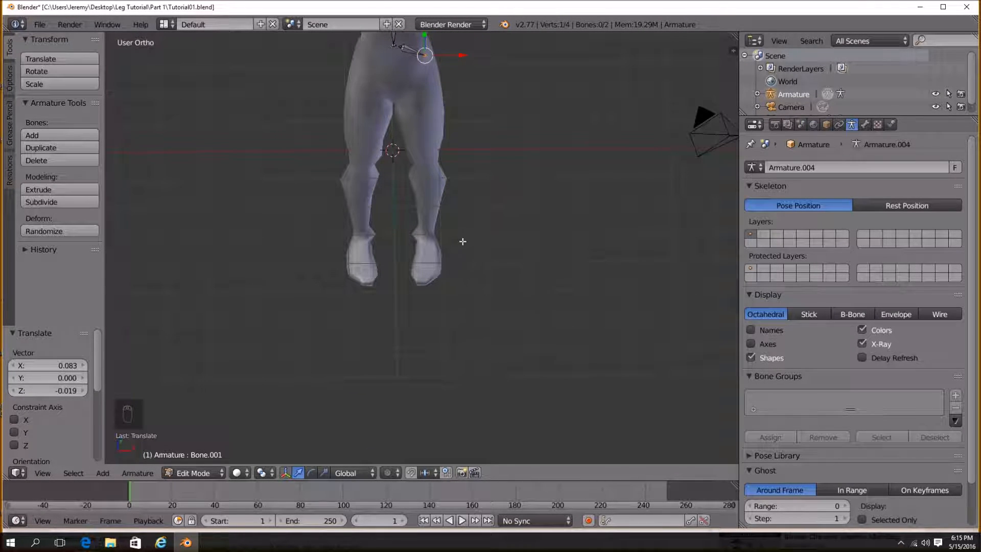
middle_drag(449, 204, 488, 207)
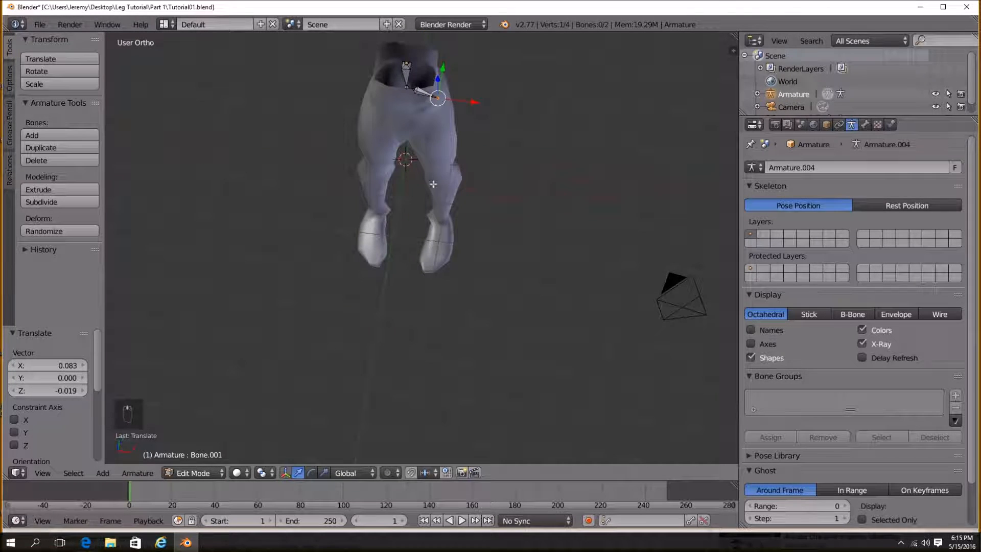
middle_drag(409, 233, 334, 288)
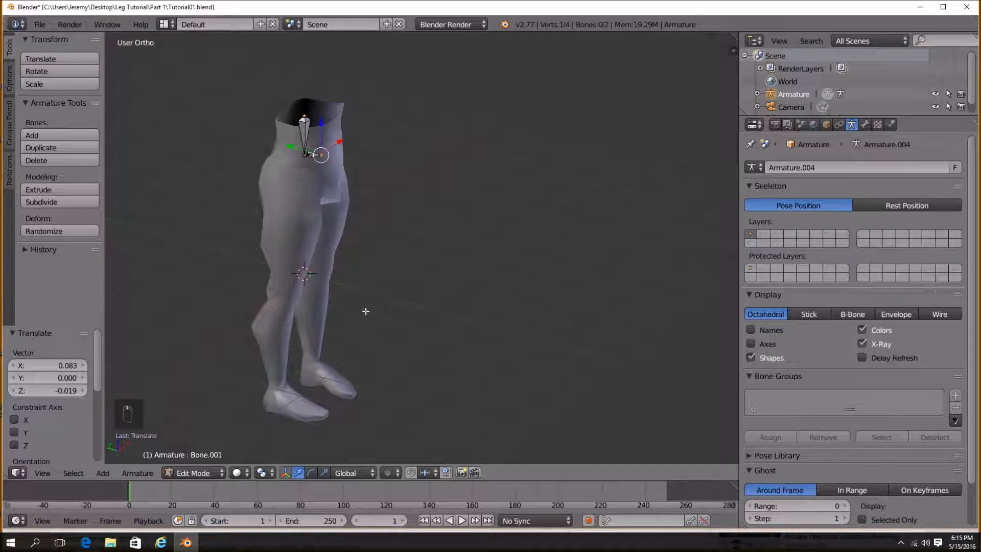
key(KP_3)
key(KP_1)
scroll(404, 292, up, 3)
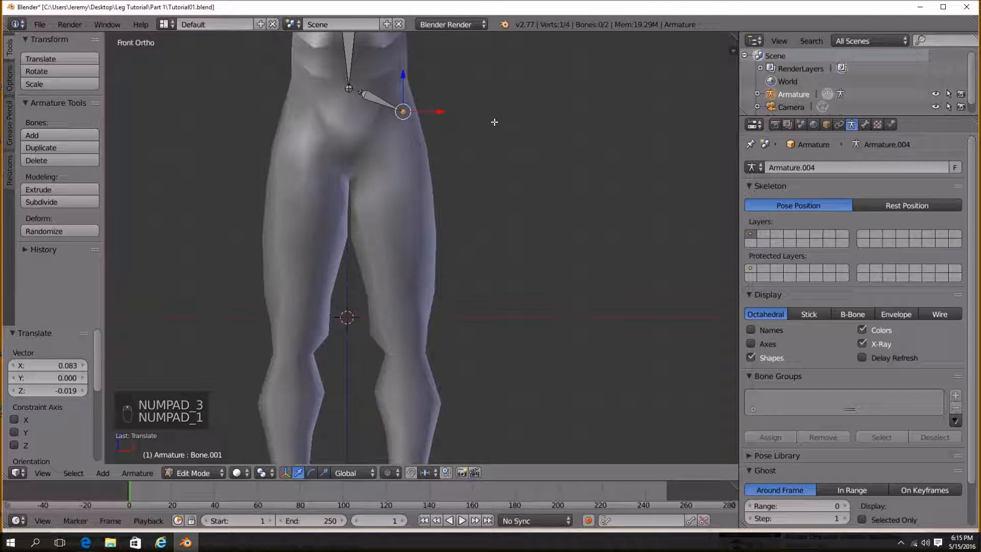
Extrude a thigh bone from the hip bone's tail down to the knee, then a shin bone down to the ankle.
key(e)
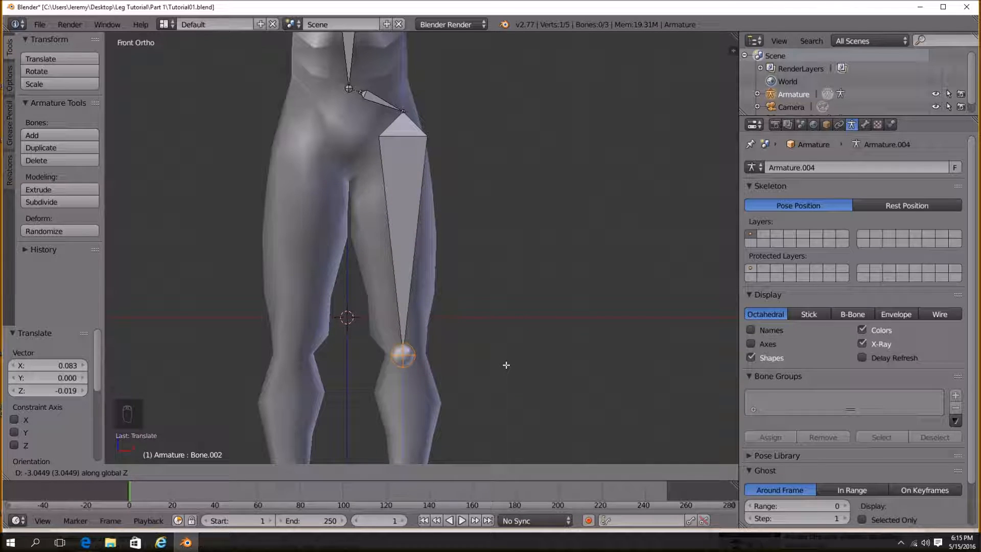
click(506, 365)
shift+middle_drag(448, 361, 487, 274)
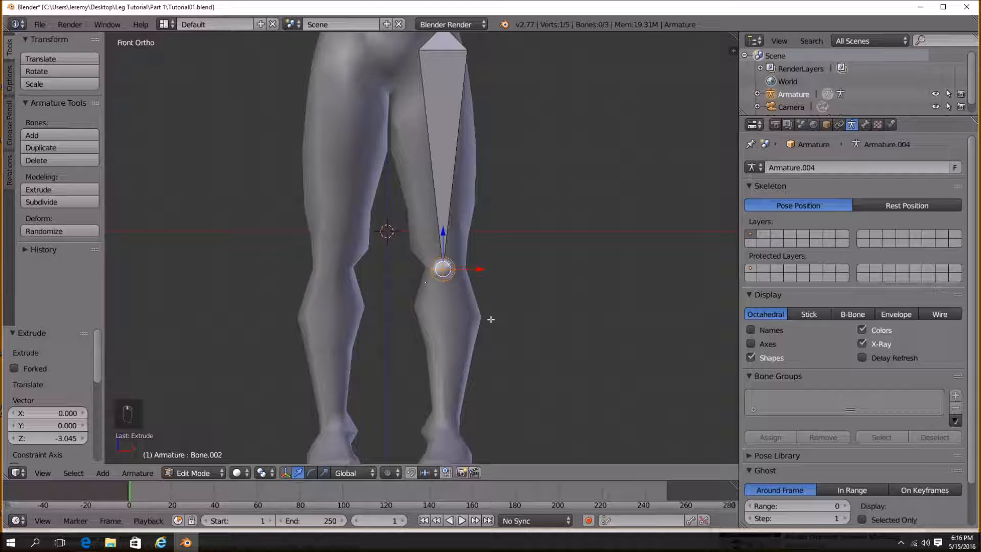
shift+middle_drag(487, 323, 467, 243)
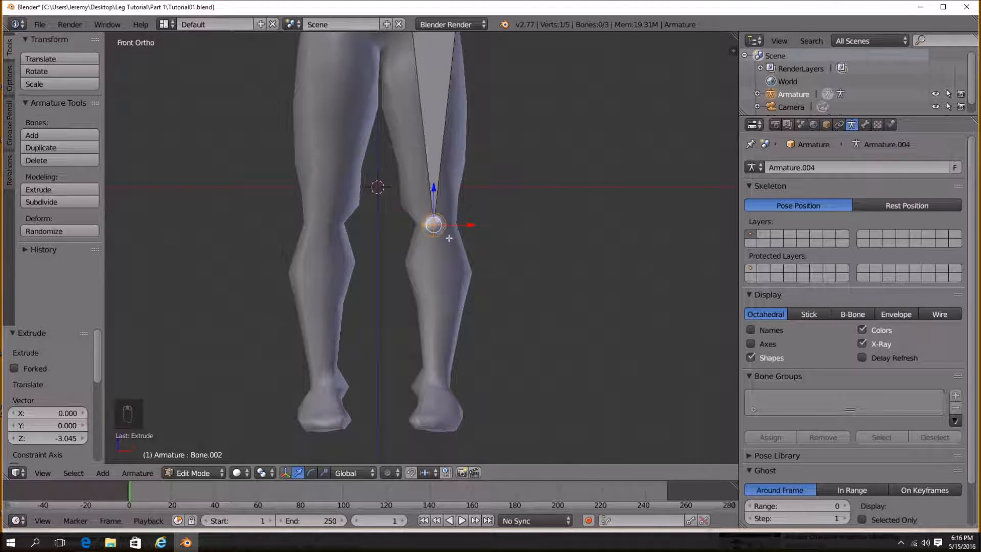
key(e)
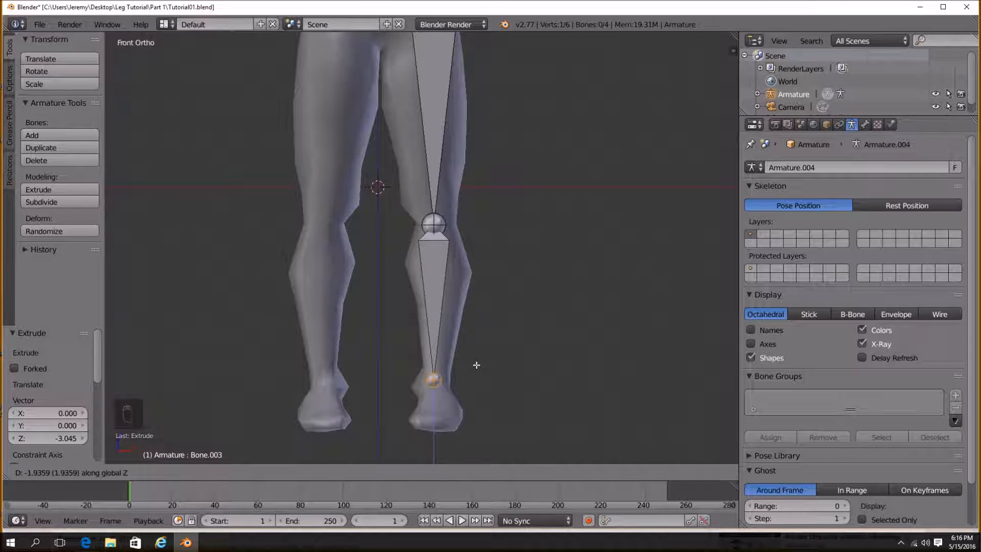
click(477, 365)
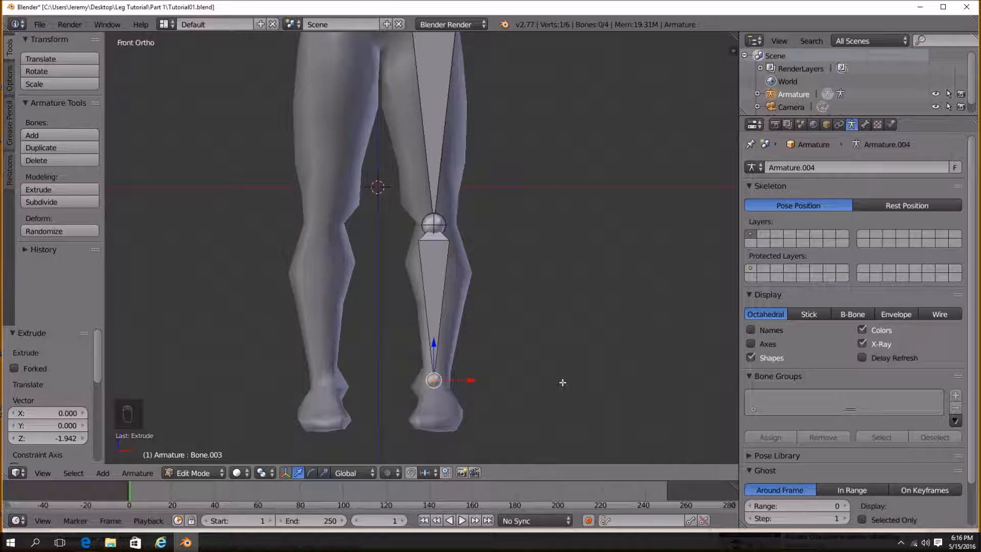
In side view, move the ankle joint along the Y axis to fit the leg's profile.
scroll(400, 171, down, 3)
shift+middle_drag(470, 148, 458, 261)
scroll(448, 192, up, 2)
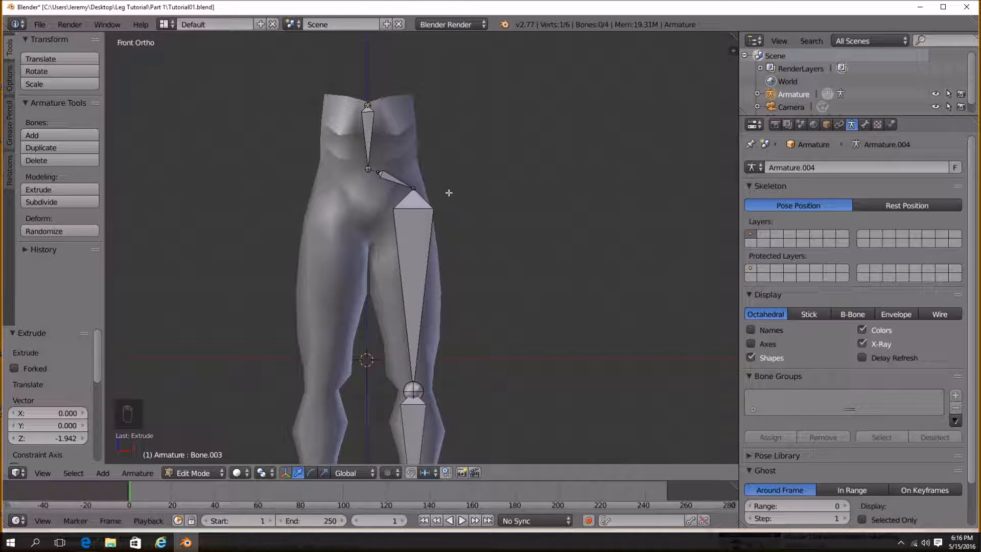
key(KP_3)
scroll(452, 192, down, 2)
scroll(486, 238, up, 3)
shift+middle_drag(487, 238, 462, 209)
key(g)
key(y)
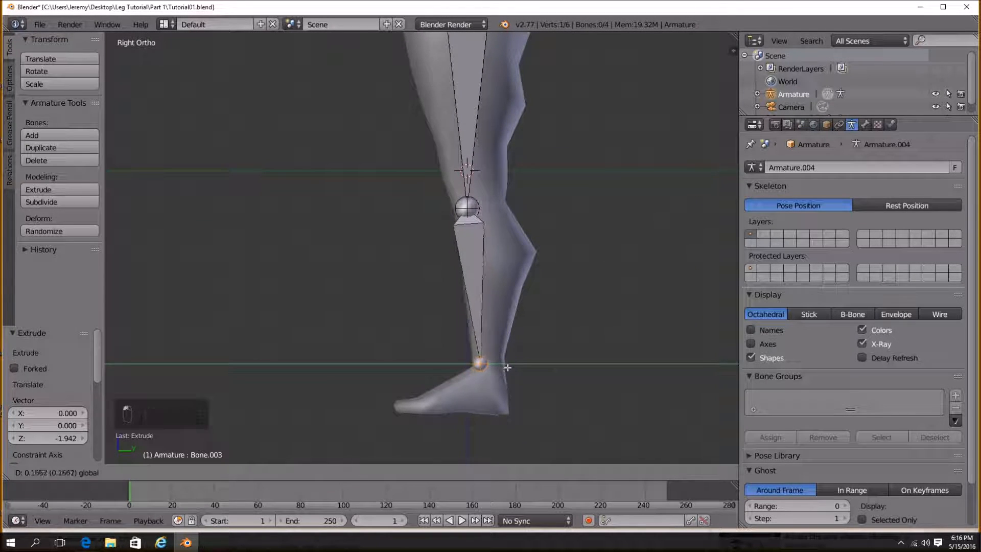
click(522, 370)
Try filling bones between the leg joints and undo the fills.
scroll(503, 307, up, 2)
shift+middle_drag(497, 276, 459, 313)
scroll(480, 310, down, 3)
scroll(479, 311, down, 2)
scroll(470, 312, up, 2)
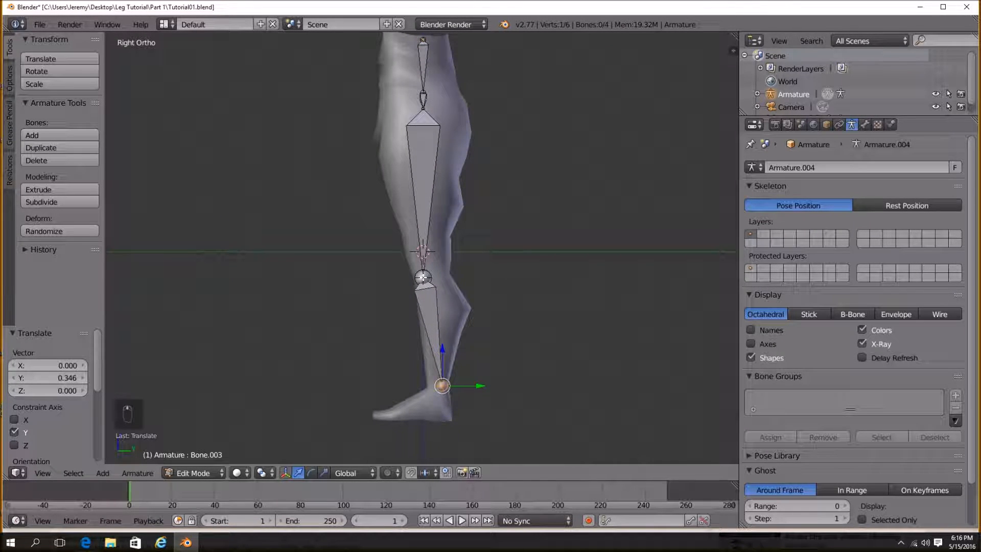
key(f)
drag(448, 270, 482, 271)
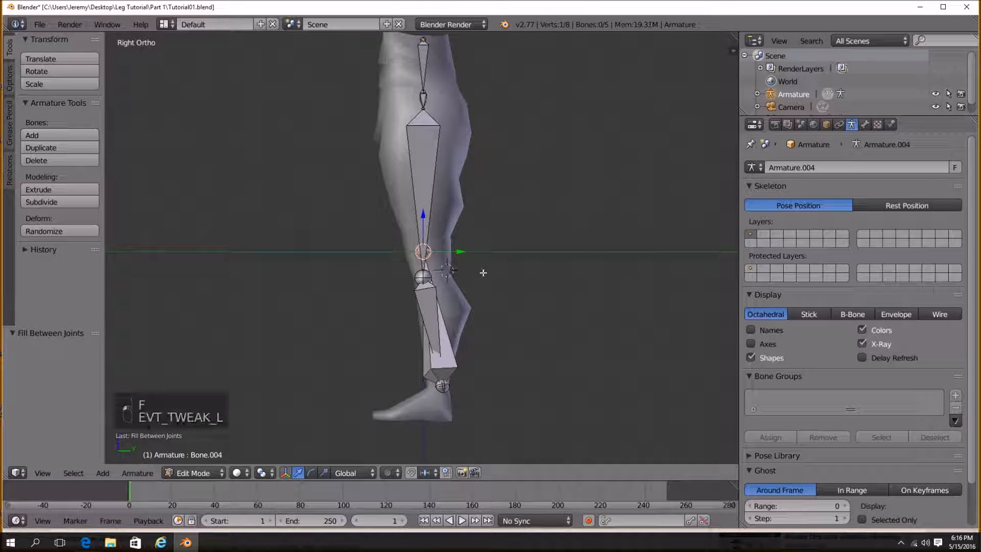
key(f)
key(f)
key(f)
key(f)
key(f)
key(ctrl+z)
key(ctrl+z)
key(ctrl+z)
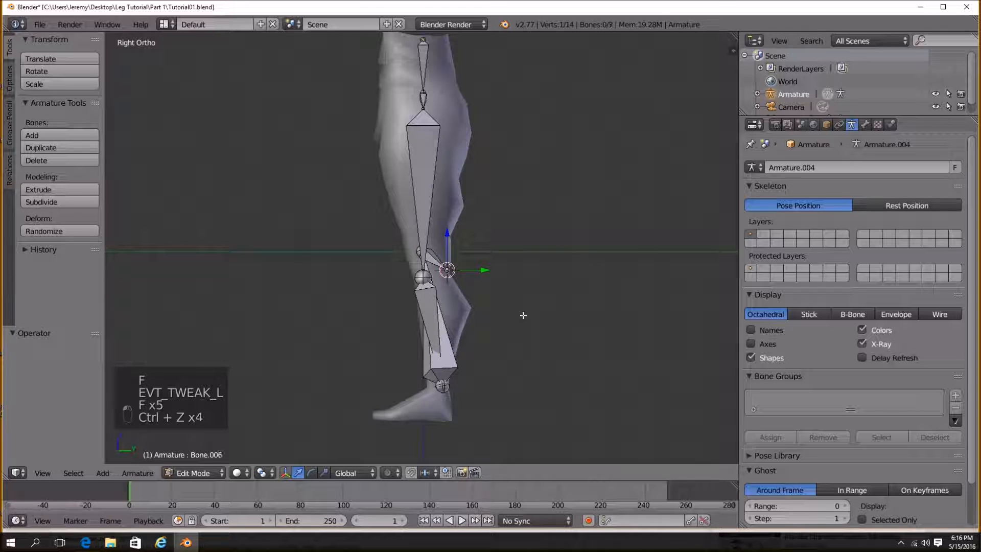
Delete the extra bones created at the knee.
key(Delete)
right_click(439, 328)
key(Delete)
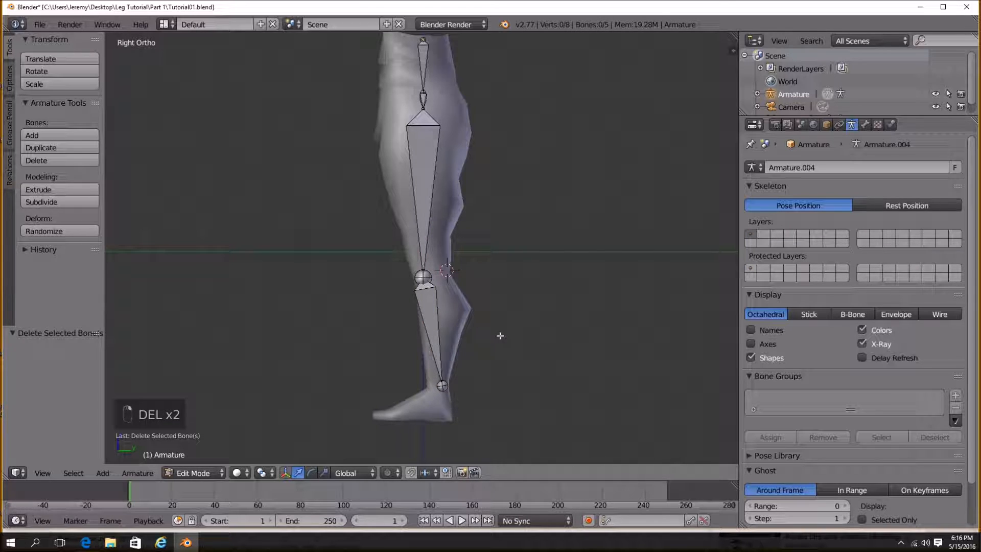
Sketch a grease pencil arrow pointing at the knee joint, then unlink the grease pencil data.
drag(451, 271, 553, 260)
drag(524, 221, 578, 263)
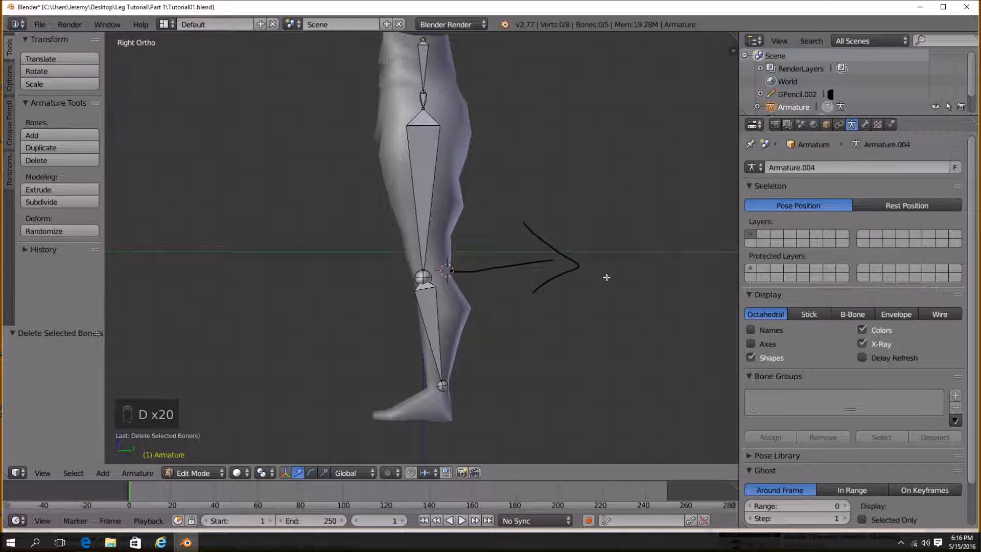
mouse_move(525, 224)
mouse_down()
mouse_move(588, 265)
mouse_move(576, 260)
mouse_move(569, 274)
mouse_up()
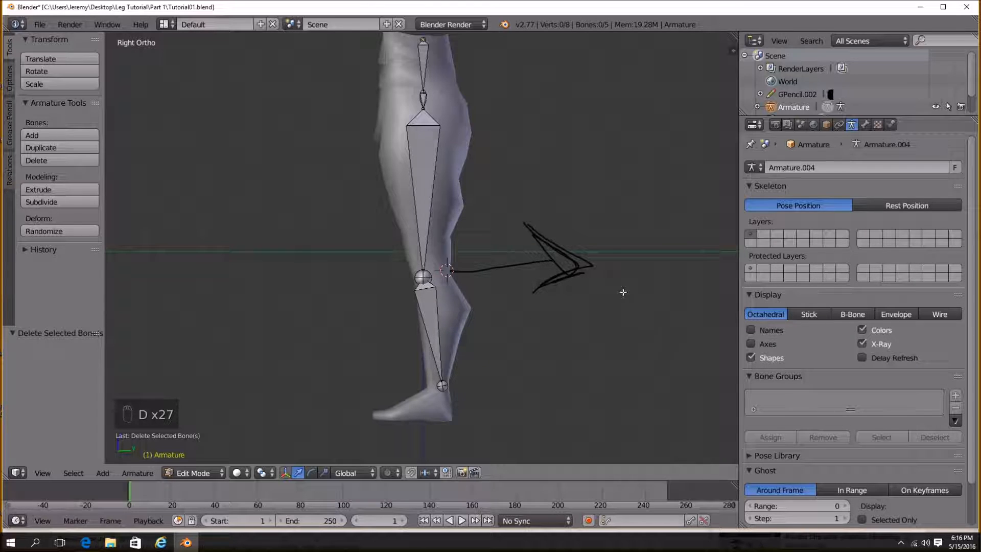
click(736, 52)
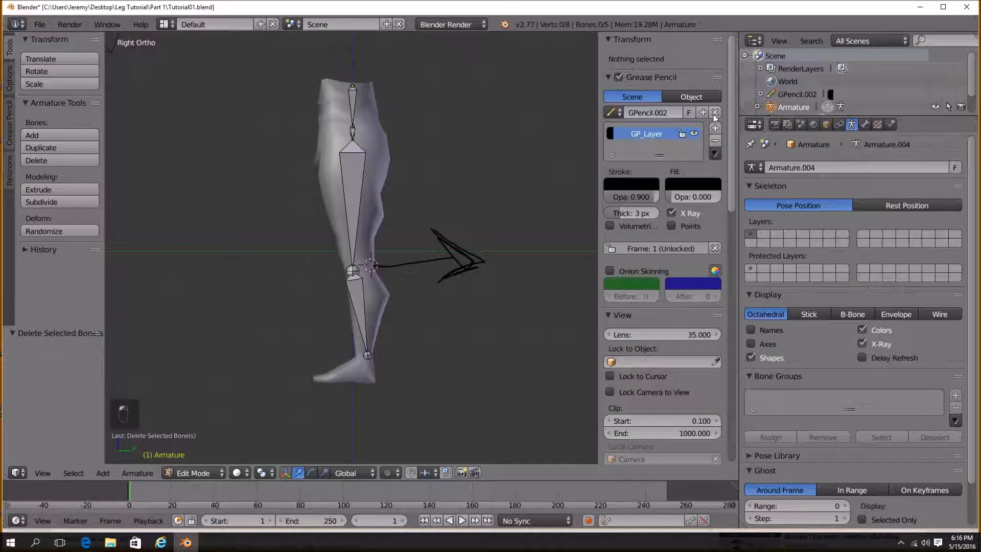
click(716, 112)
drag(598, 113, 716, 116)
Reselect the ankle joint and nudge it slightly along the Y axis.
scroll(454, 230, up, 2)
scroll(455, 227, down, 2)
shift+middle_drag(456, 227, 449, 275)
key(a)
key(a)
key(a)
key(b)
drag(399, 77, 479, 138)
shift+middle_drag(422, 333, 423, 239)
scroll(416, 234, up, 2)
right_click(414, 220)
drag(447, 234, 443, 235)
shift+middle_drag(455, 309, 456, 250)
right_click(445, 329)
drag(462, 330, 462, 333)
scroll(458, 269, down, 2)
shift+middle_drag(458, 268, 456, 313)
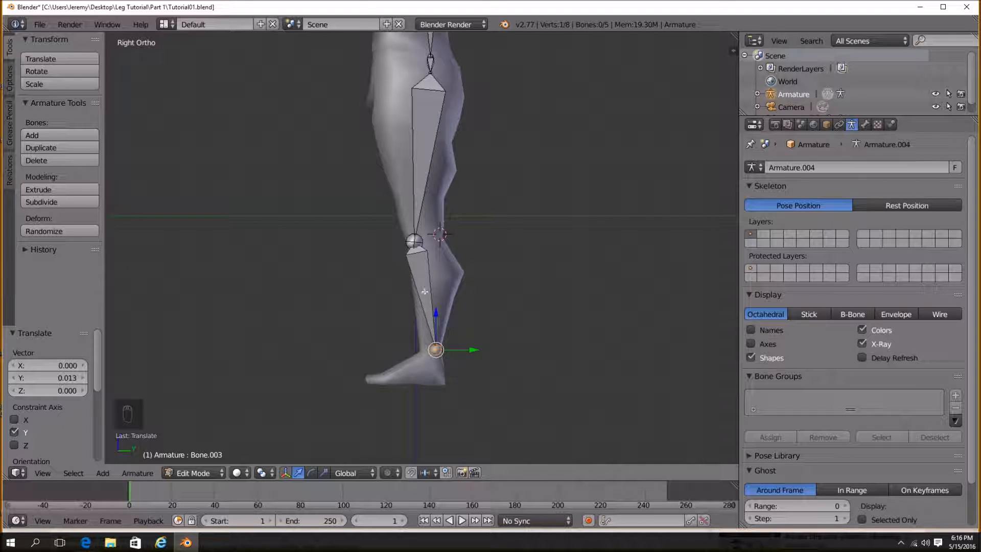
Draw grease pencil guide strokes near the knee, then unlink the grease pencil and hide the sidebar.
shift+middle_drag(427, 276, 430, 252)
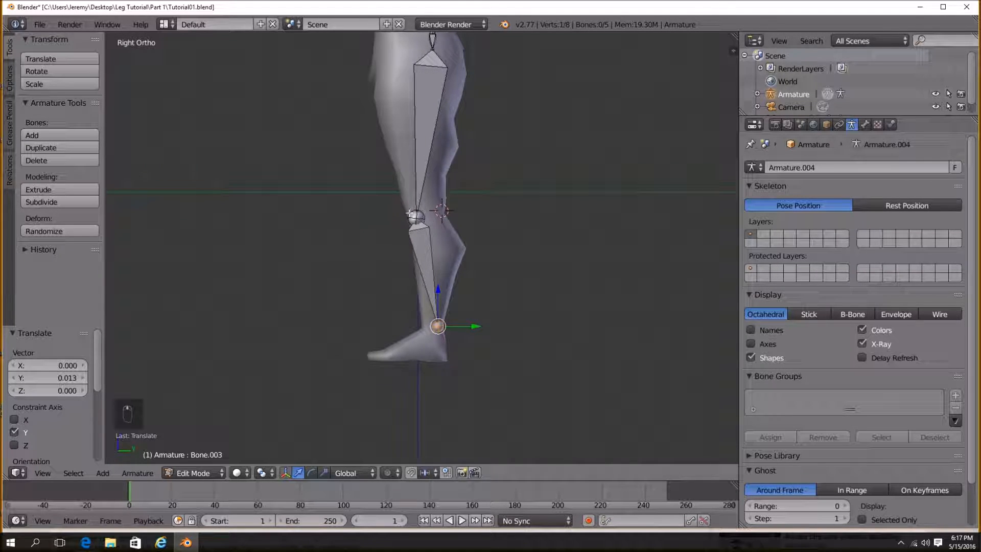
scroll(449, 257, up, 2)
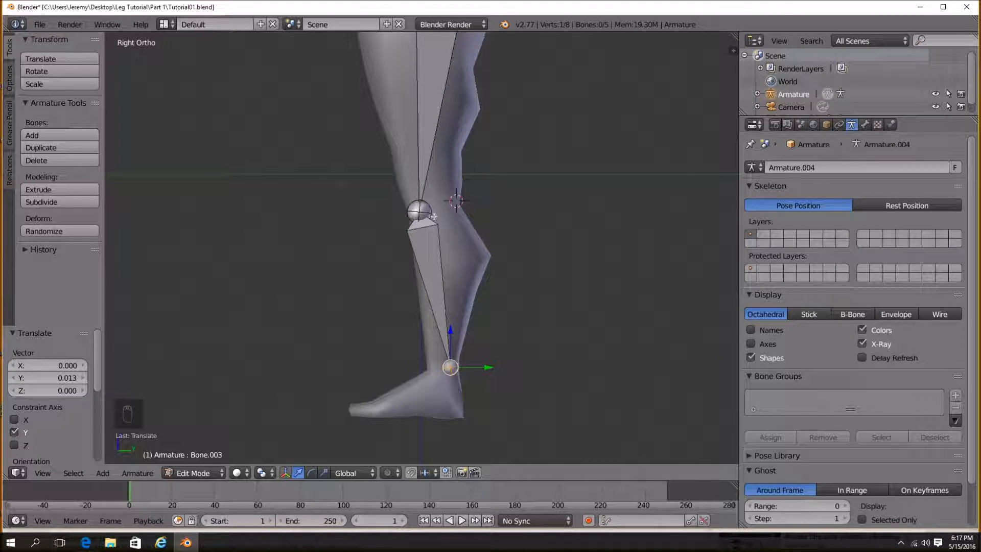
key(d)
drag(352, 212, 238, 209)
drag(211, 204, 296, 178)
drag(239, 195, 297, 284)
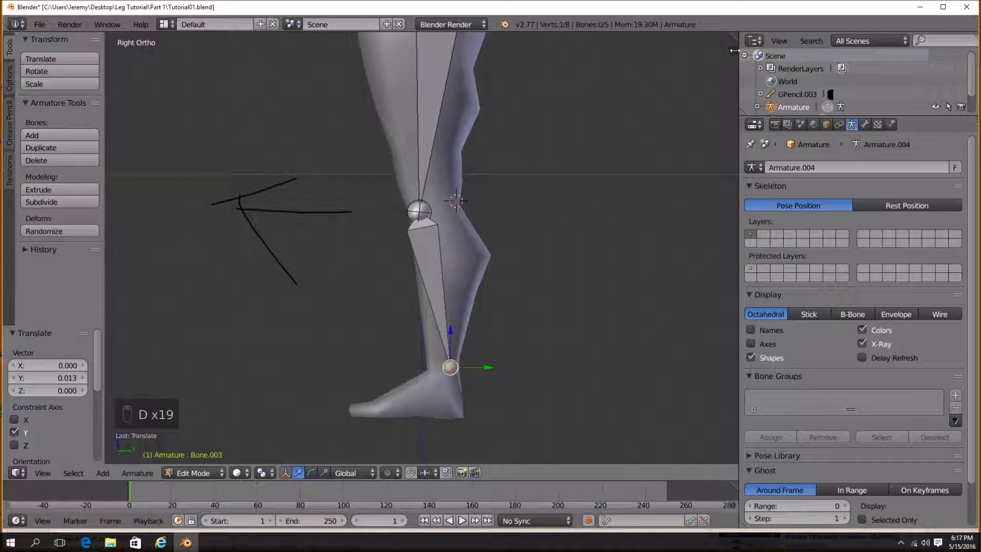
click(733, 51)
click(716, 258)
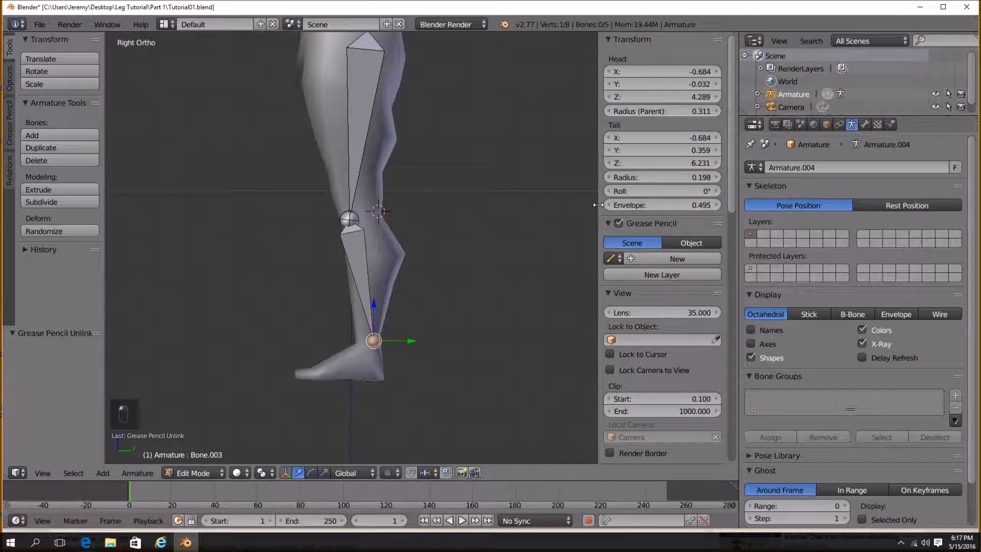
key(n)
Extrude a foot bone from the ankle to the ball of the foot and adjust its tip slightly.
scroll(460, 296, down, 3)
scroll(471, 286, up, 5)
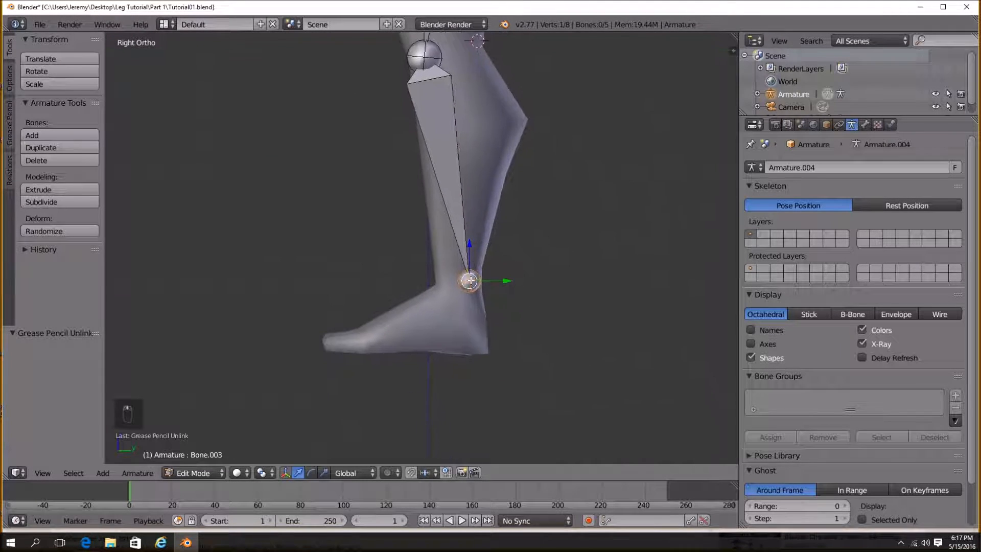
scroll(470, 280, up, 3)
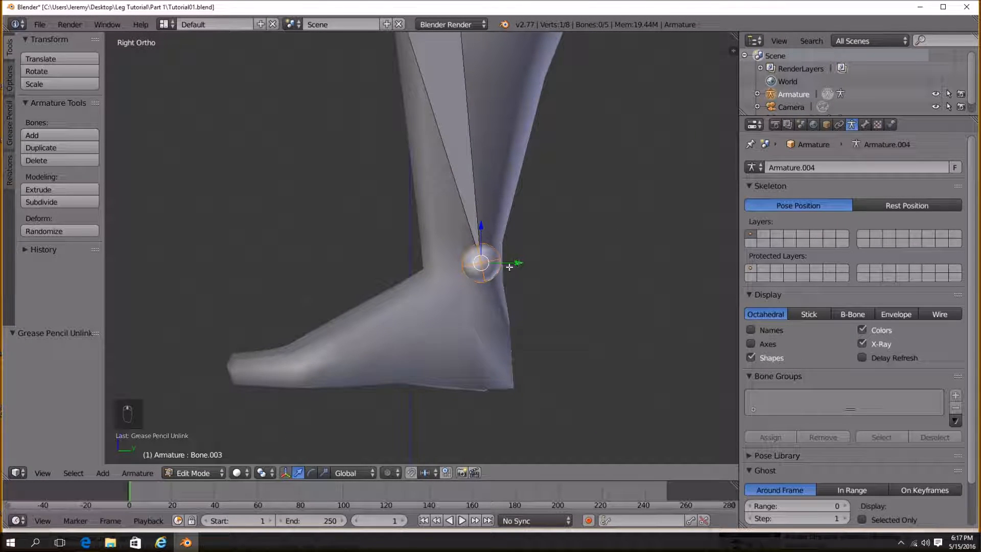
key(e)
click(287, 390)
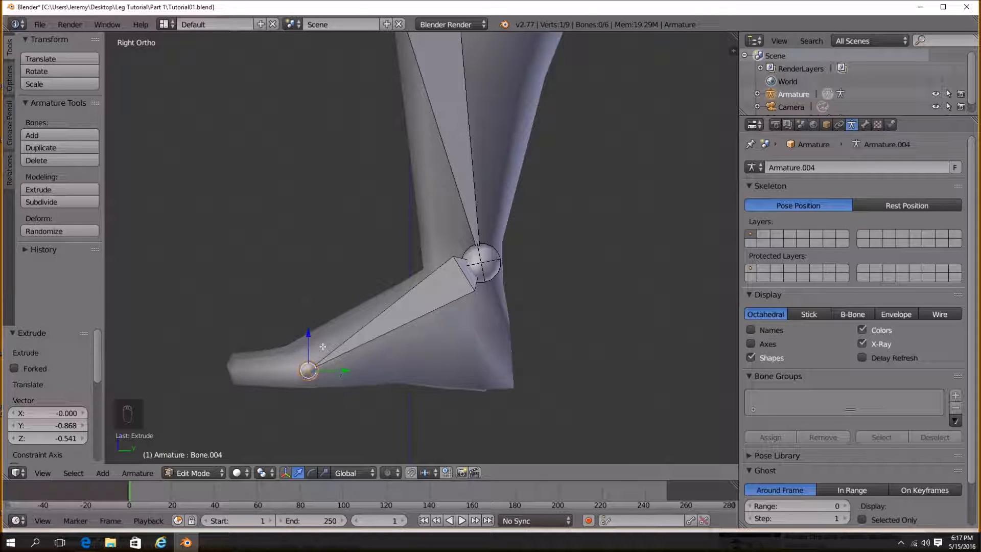
key(g)
click(322, 373)
Extrude a toe bone from the ball of the foot to the toe tip.
key(e)
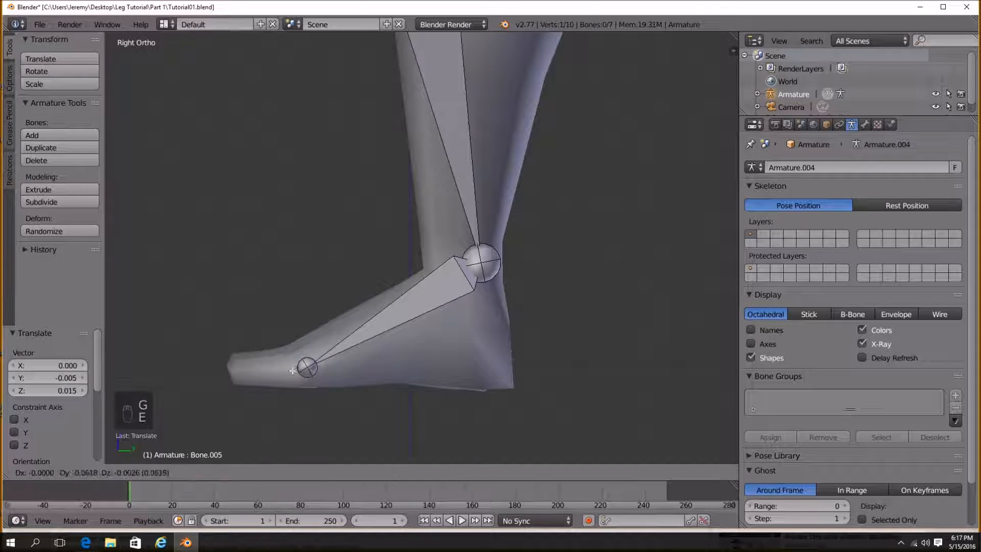
click(232, 371)
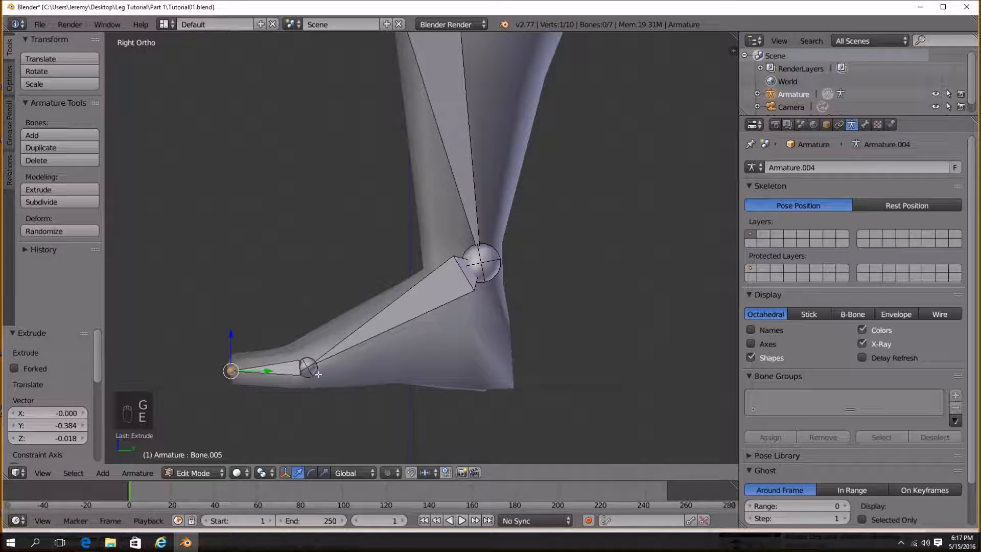
scroll(331, 396, down, 5)
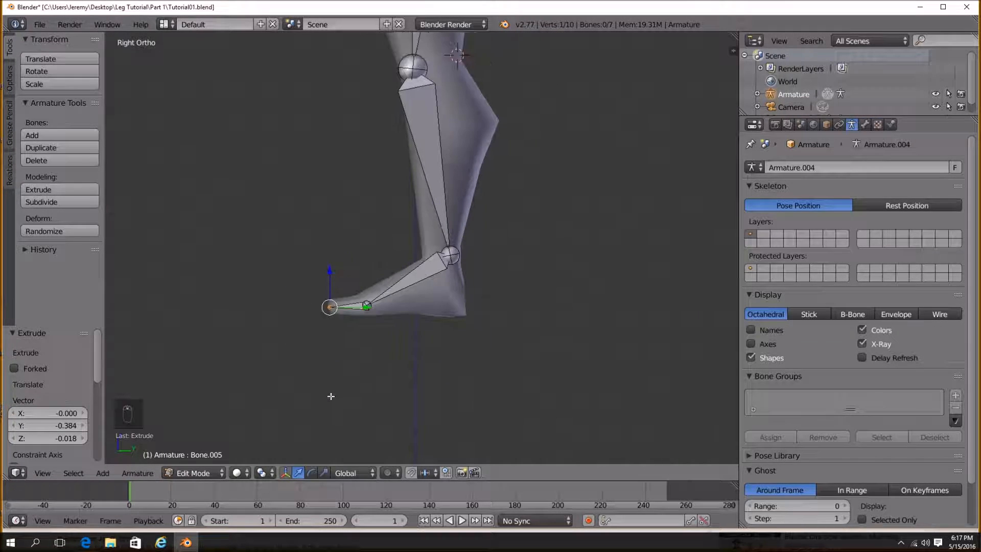
middle_drag(358, 378, 460, 320)
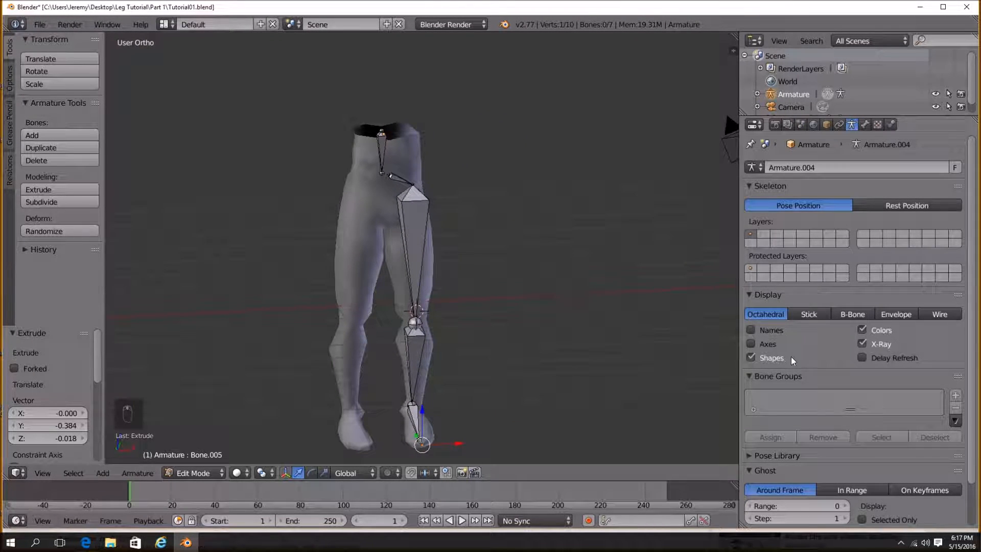
Turn on the display of bone axes for the armature.
click(751, 343)
scroll(449, 344, up, 6)
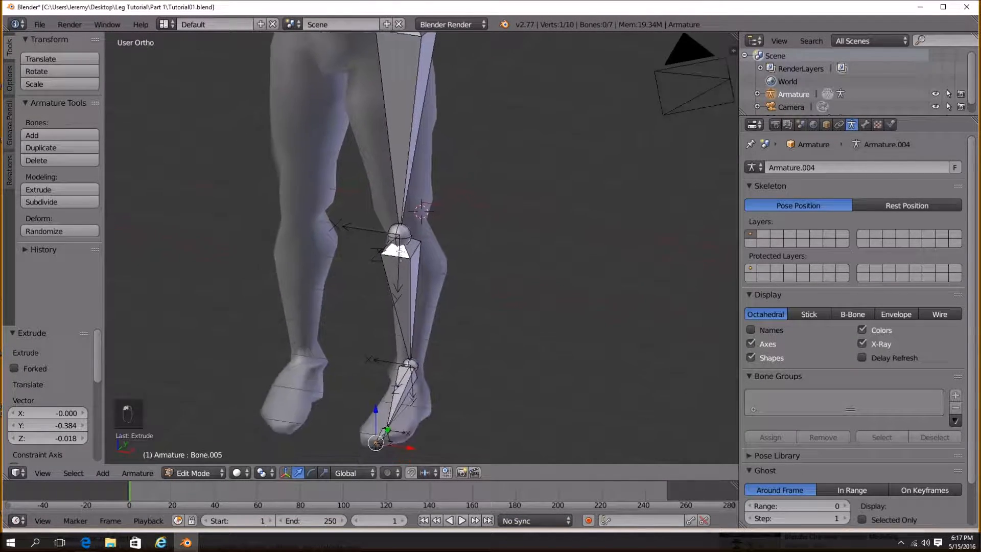
Examine the bone axes around the knee and thigh joints from several angles.
middle_drag(403, 275, 359, 256)
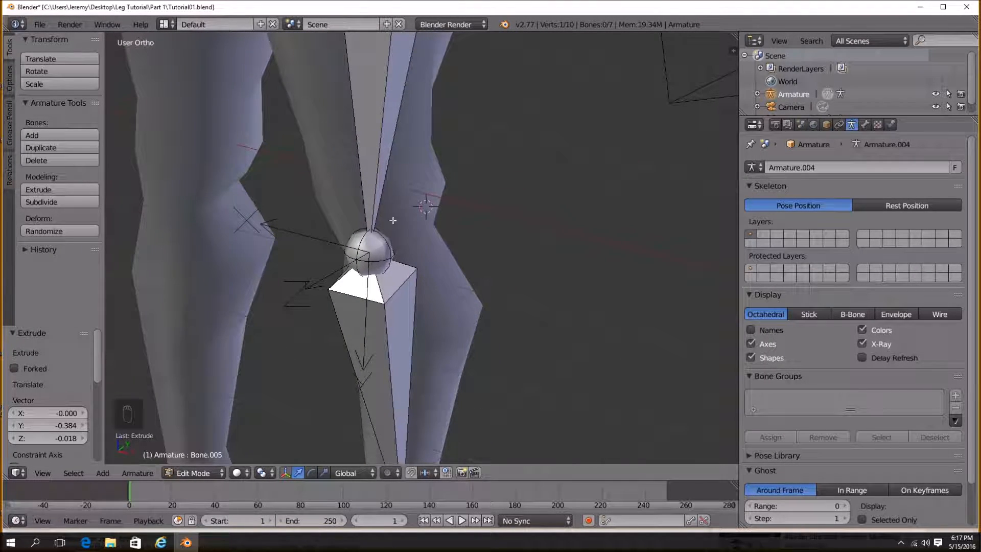
right_click(381, 184)
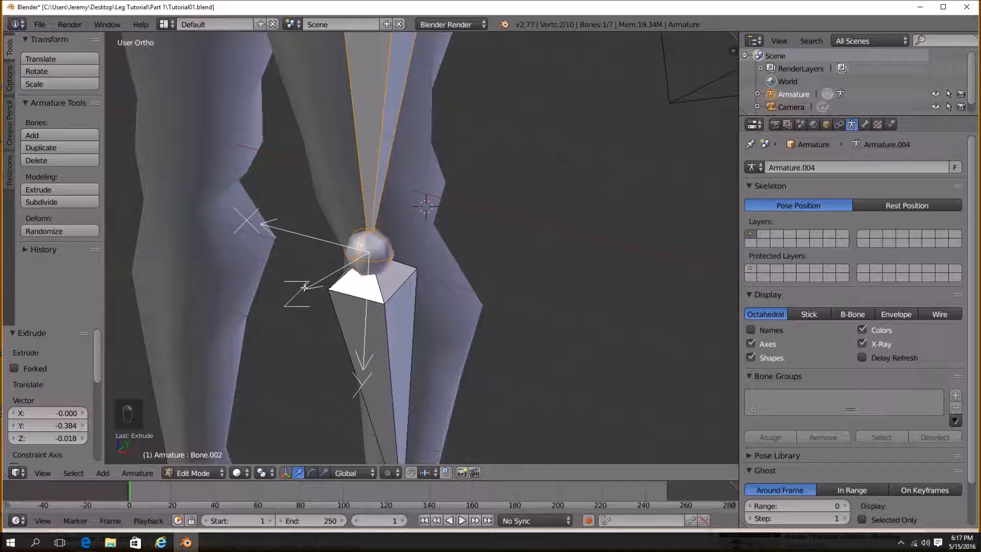
middle_drag(294, 290, 290, 288)
scroll(294, 288, down, 3)
shift+middle_drag(412, 325, 412, 234)
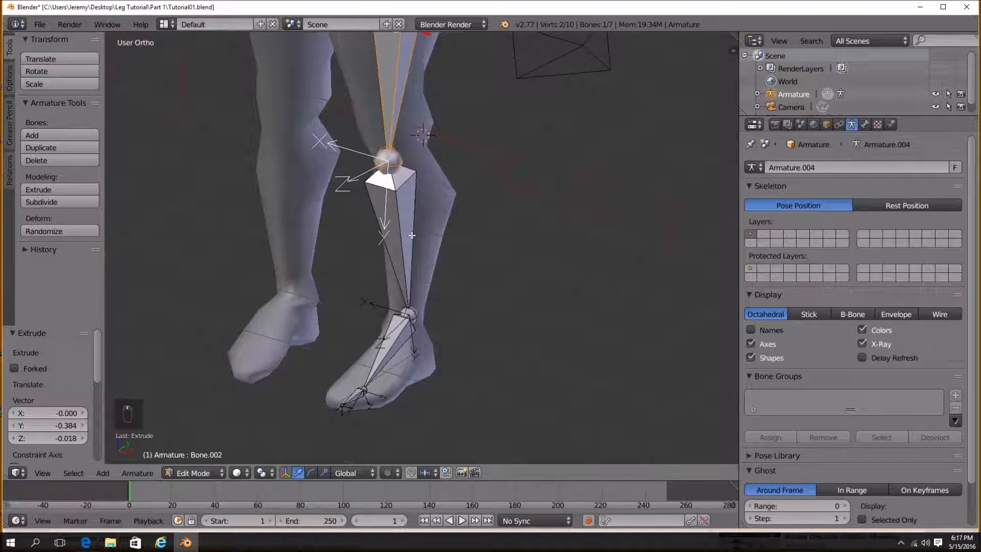
scroll(413, 240, up, 3)
right_click(419, 297)
middle_drag(419, 297, 414, 300)
shift+middle_drag(425, 61, 427, 228)
shift+middle_drag(429, 105, 450, 398)
right_click(416, 289)
shift+middle_drag(436, 226, 444, 316)
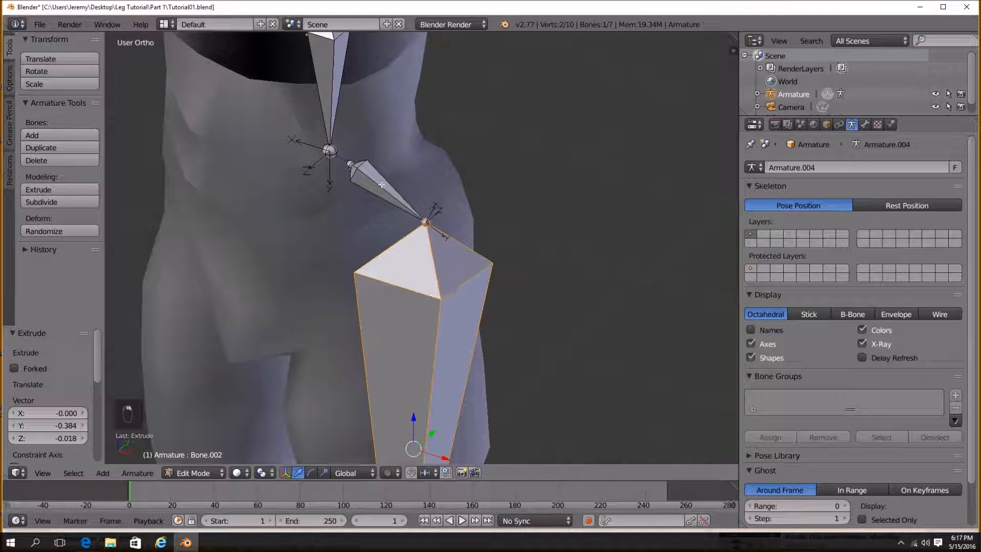
Examine the bone axes around the hip and the foot bones.
right_click(399, 198)
scroll(460, 256, up, 2)
scroll(472, 263, up, 1)
middle_drag(472, 263, 446, 274)
middle_drag(400, 226, 484, 370)
right_click(290, 162)
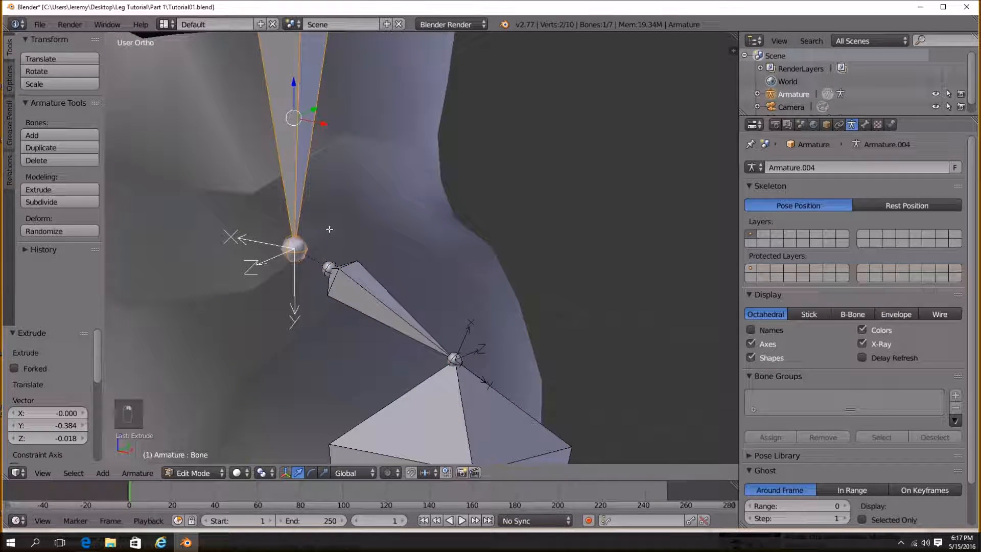
scroll(280, 281, down, 3)
scroll(404, 298, down, 2)
mouse_move(403, 298)
shift+middle_down()
mouse_move(374, 204)
mouse_move(376, 156)
shift+middle_up()
scroll(392, 237, down, 2)
scroll(375, 203, down, 1)
shift+middle_drag(390, 393, 405, 294)
scroll(404, 344, up, 8)
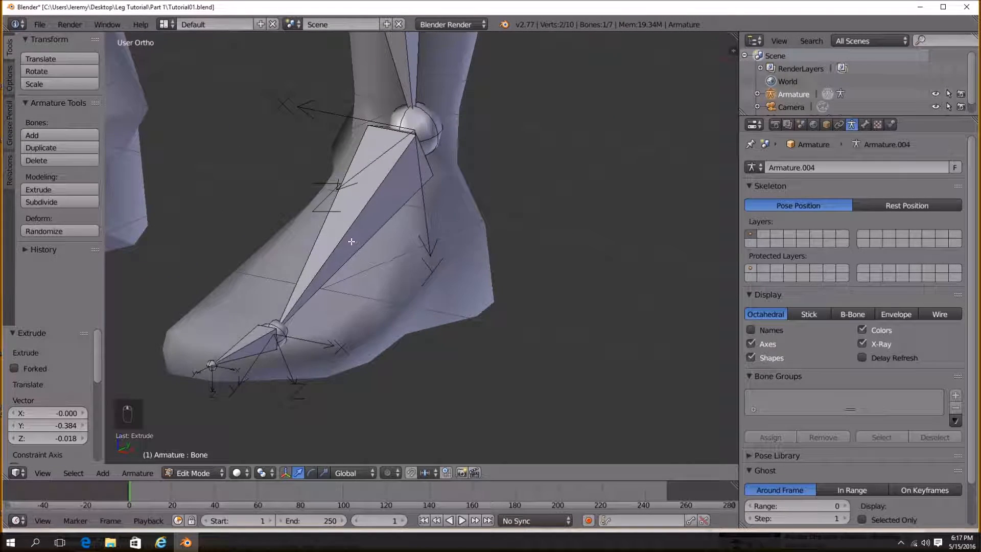
right_click(352, 244)
shift+middle_drag(344, 276, 432, 262)
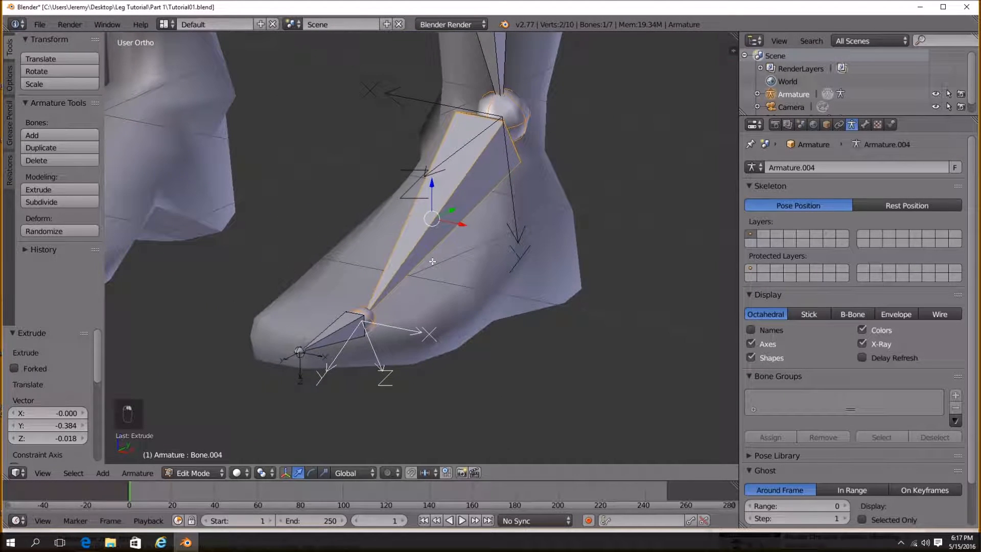
right_click(345, 346)
scroll(382, 400, down, 10)
Select all bones and recalculate their roll to the Global +Y Axis.
key(a)
key(a)
key(a)
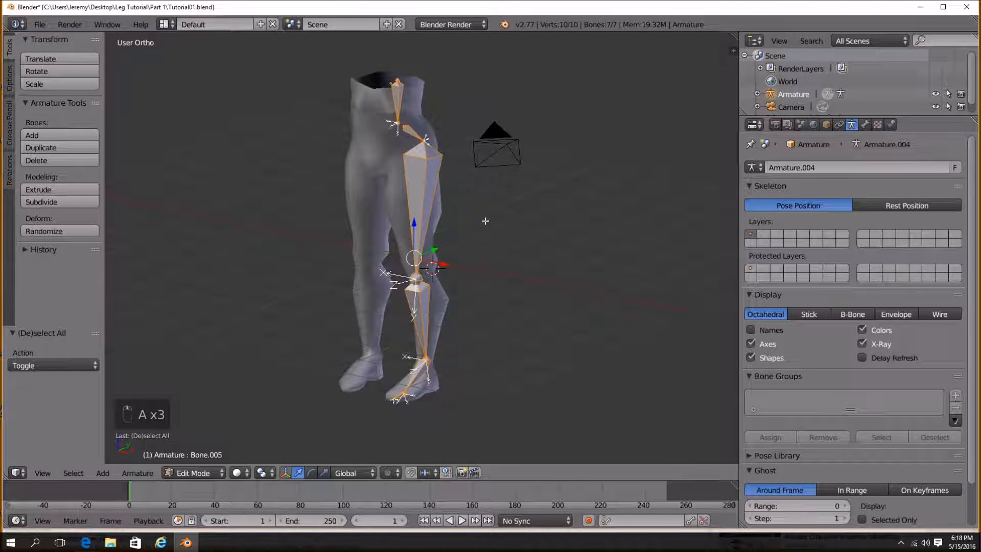
key(ctrl+n)
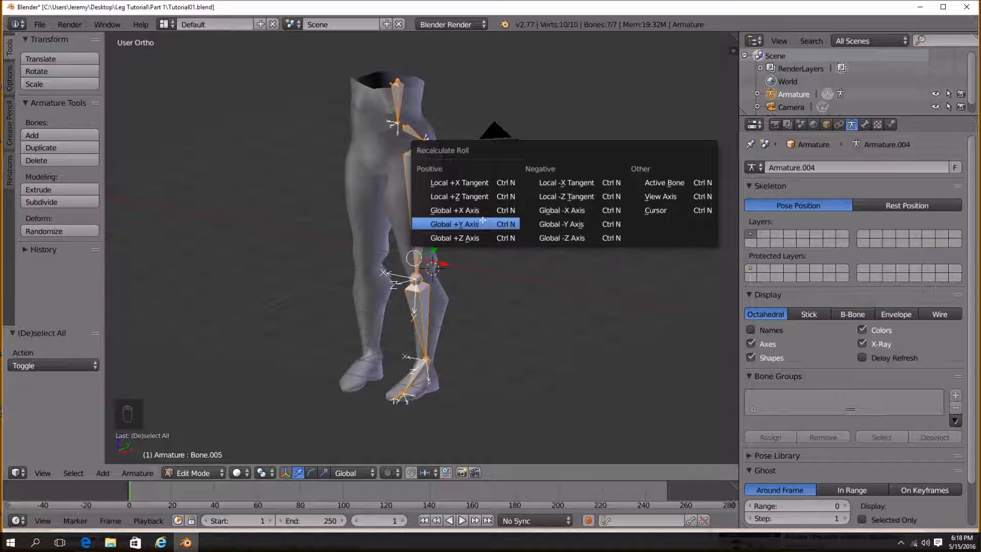
click(460, 210)
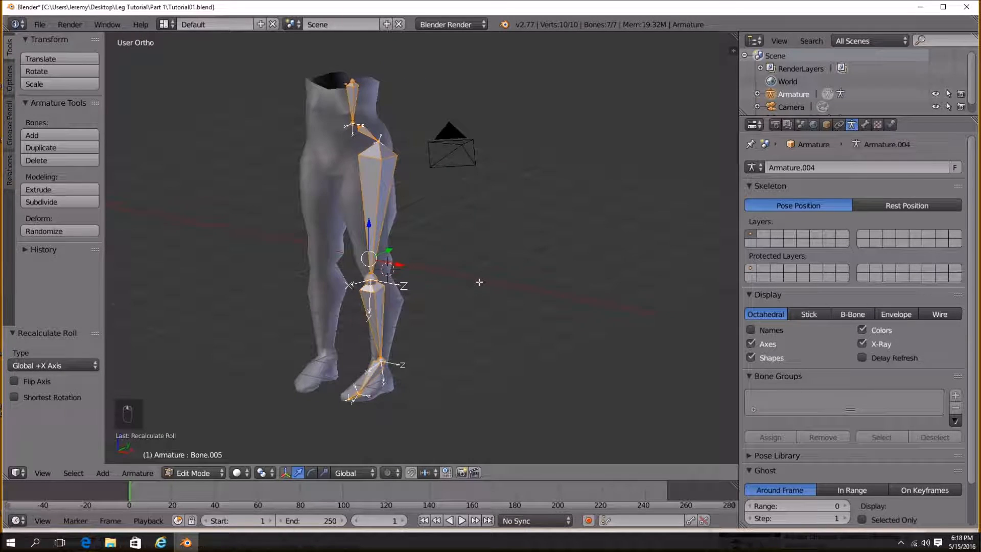
key(ctrl+n)
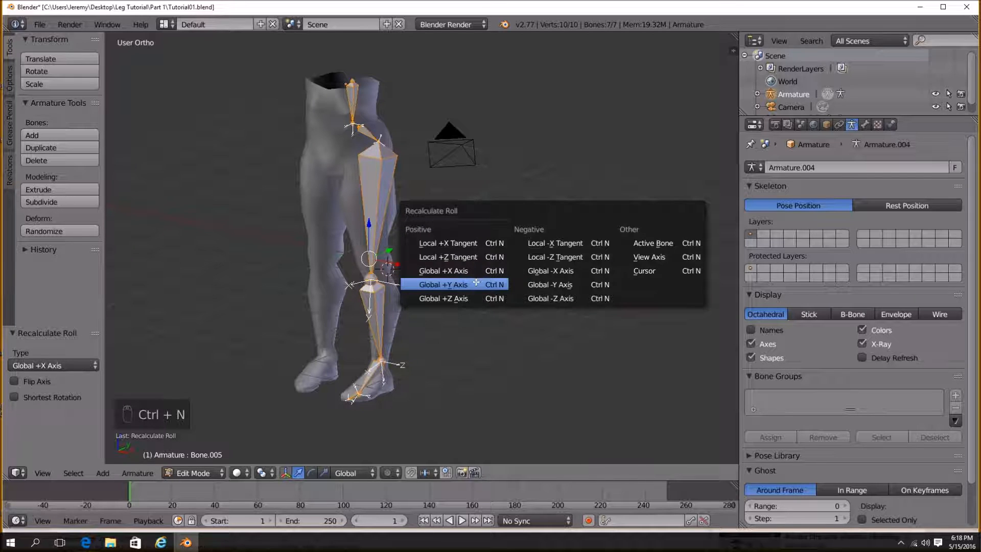
click(476, 283)
Examine the recalculated bone axes on the foot, toe and thigh bones.
middle_drag(561, 305, 465, 230)
scroll(465, 291, up, 3)
shift+middle_drag(463, 328, 445, 289)
scroll(439, 289, up, 4)
scroll(421, 273, up, 3)
shift+middle_drag(437, 351, 360, 308)
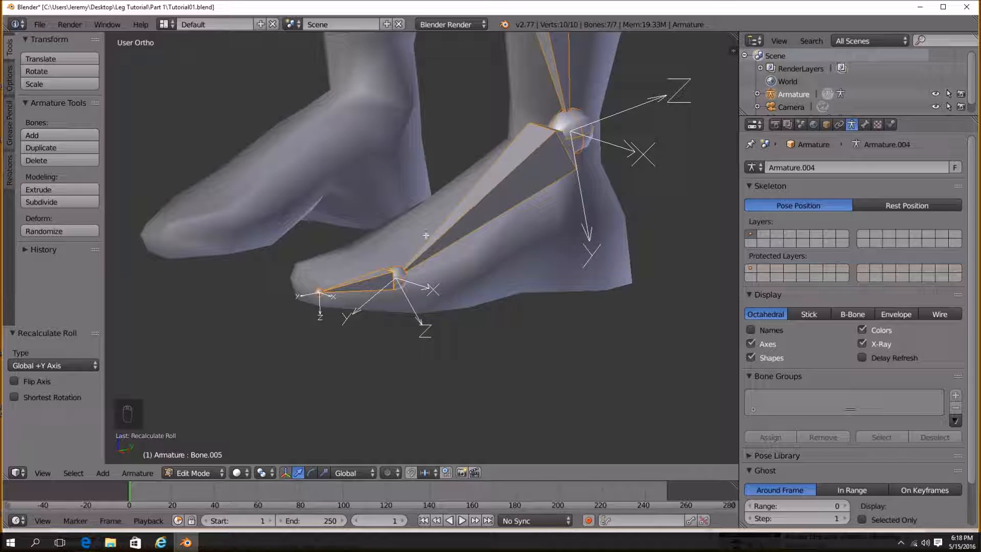
middle_drag(297, 346, 433, 285)
scroll(433, 284, up, 3)
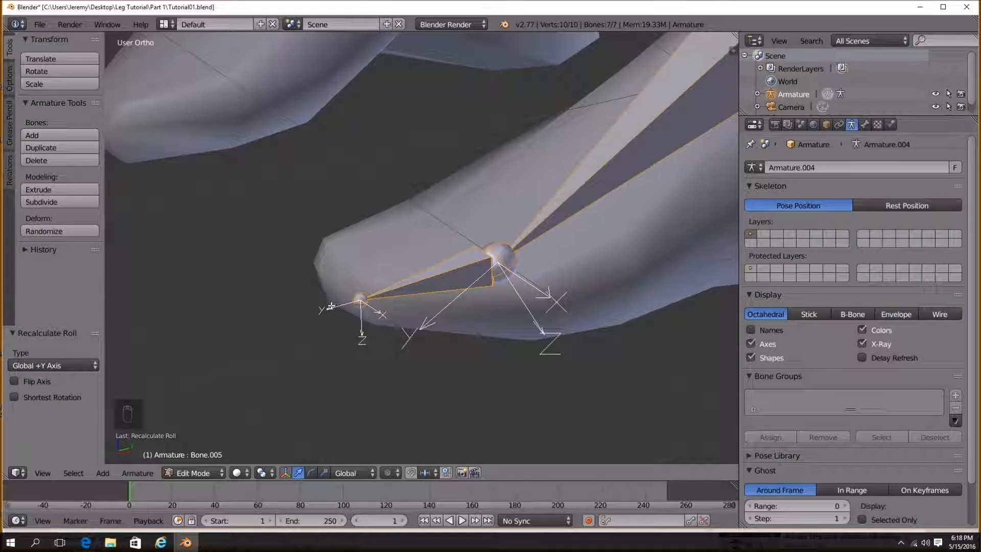
scroll(541, 270, down, 3)
shift+middle_drag(648, 212, 436, 162)
scroll(470, 328, down, 3)
shift+middle_drag(476, 197, 464, 308)
shift+middle_drag(446, 241, 451, 444)
middle_drag(460, 230, 501, 256)
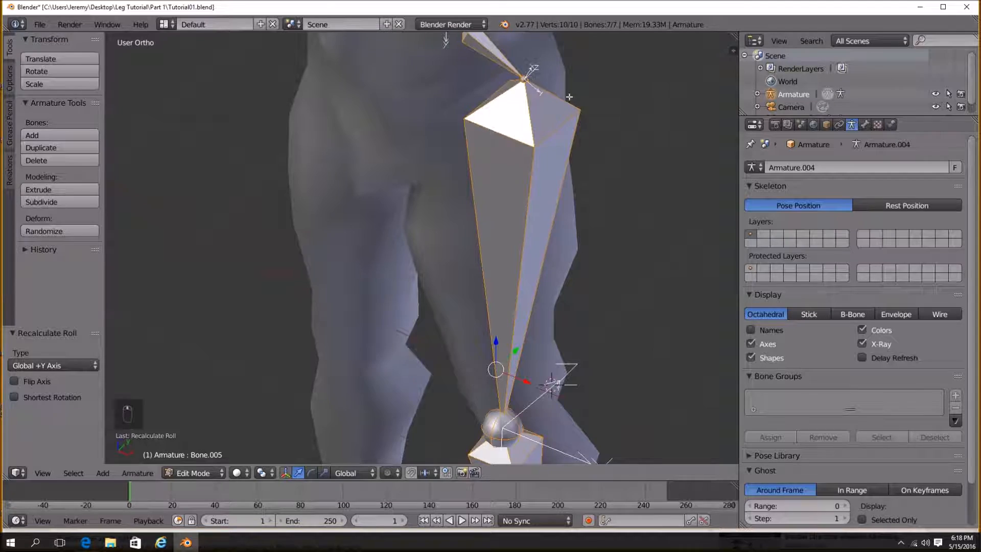
shift+middle_drag(569, 96, 542, 275)
scroll(463, 218, down, 5)
middle_drag(468, 327, 475, 304)
In right view, extrude a new bone backward from the ankle joint along Y by 0.918.
click(194, 473)
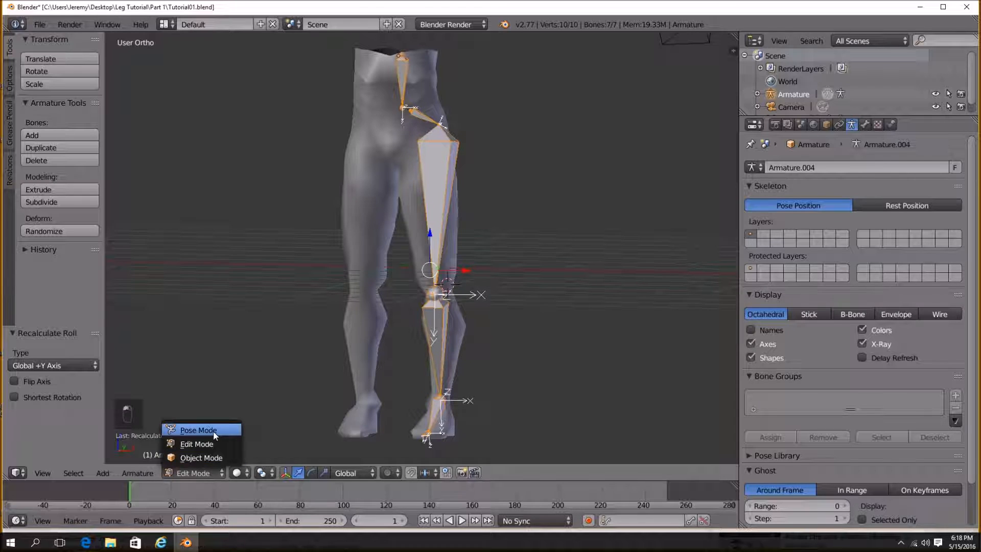
key(KP_3)
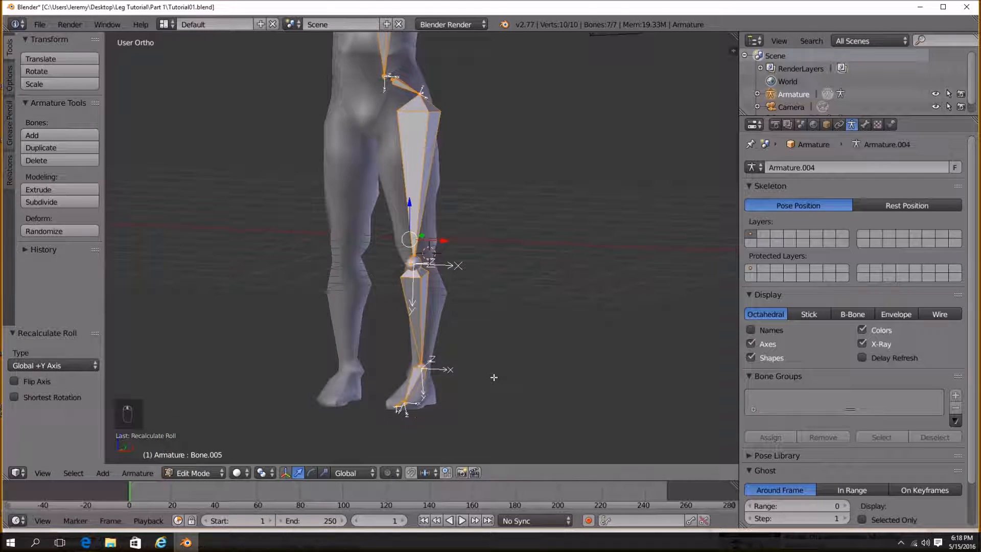
shift+middle_drag(456, 314, 474, 251)
key(a)
scroll(388, 348, up, 2)
shift+middle_drag(383, 355, 449, 294)
scroll(452, 309, up, 4)
right_click(449, 290)
key(e)
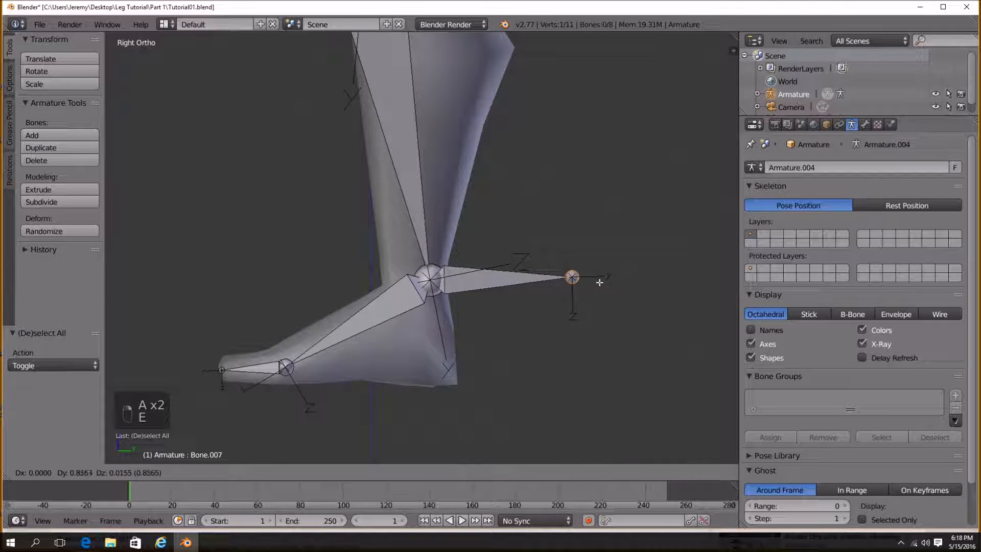
key(x)
key(y)
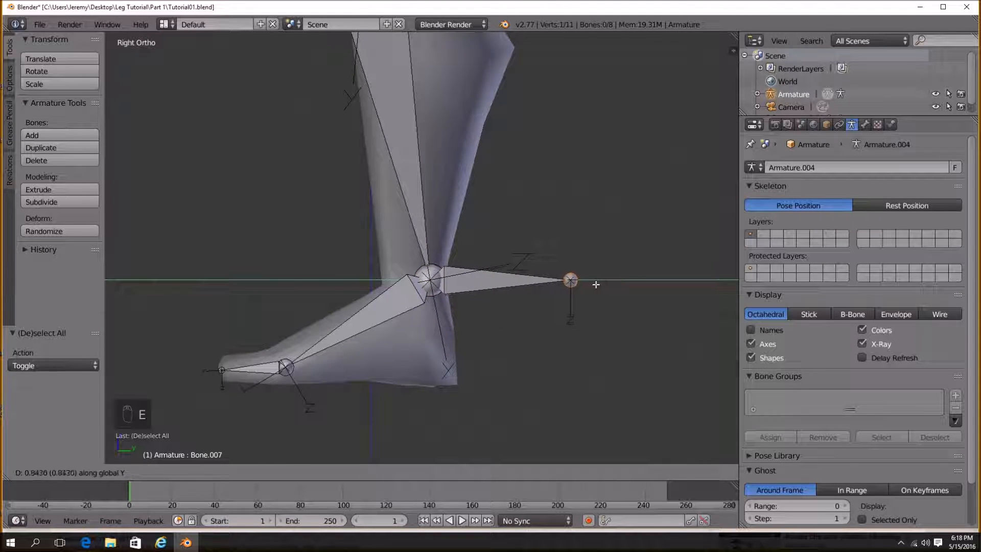
click(608, 286)
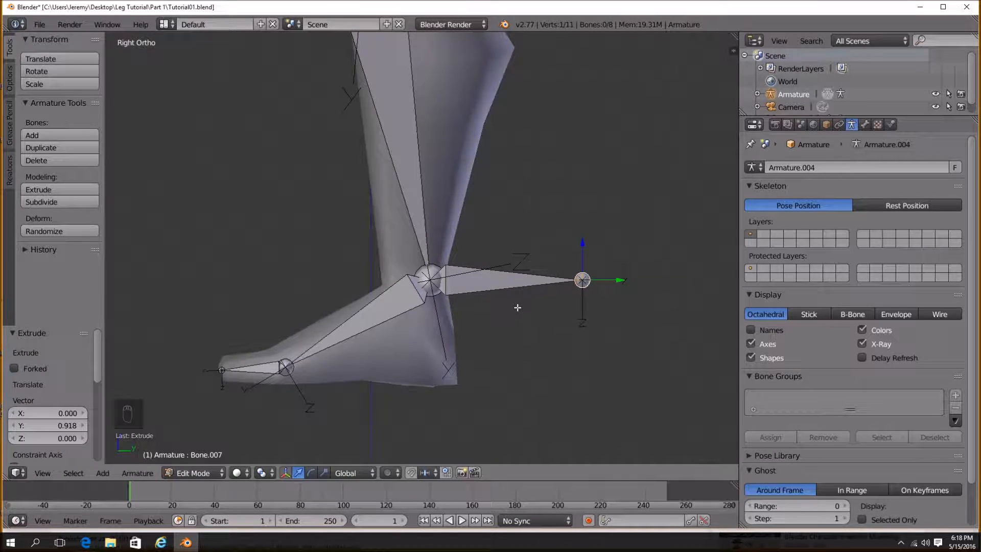
Move the new bone's tip along Y by -0.101.
scroll(519, 307, down, 5)
scroll(504, 314, up, 4)
scroll(491, 314, down, 7)
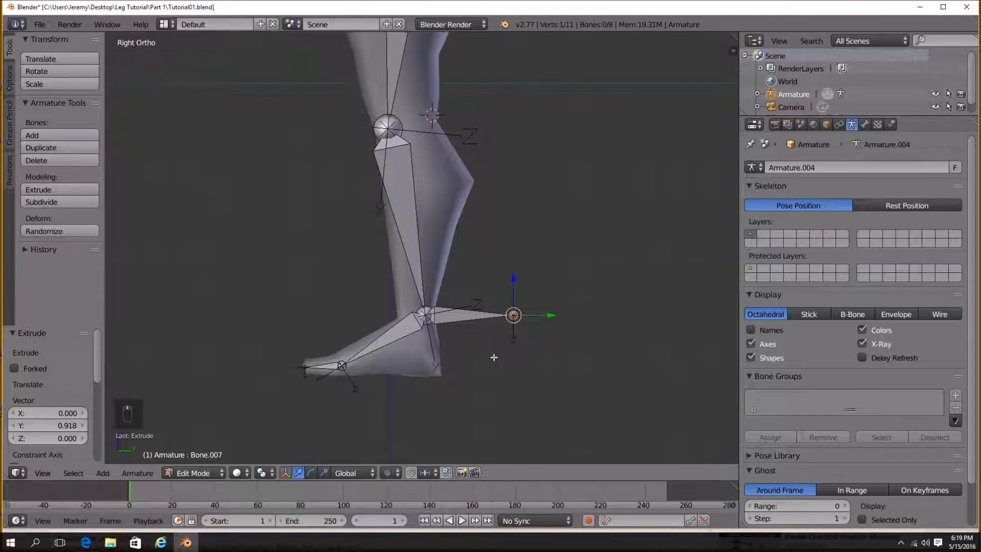
scroll(490, 313, up, 5)
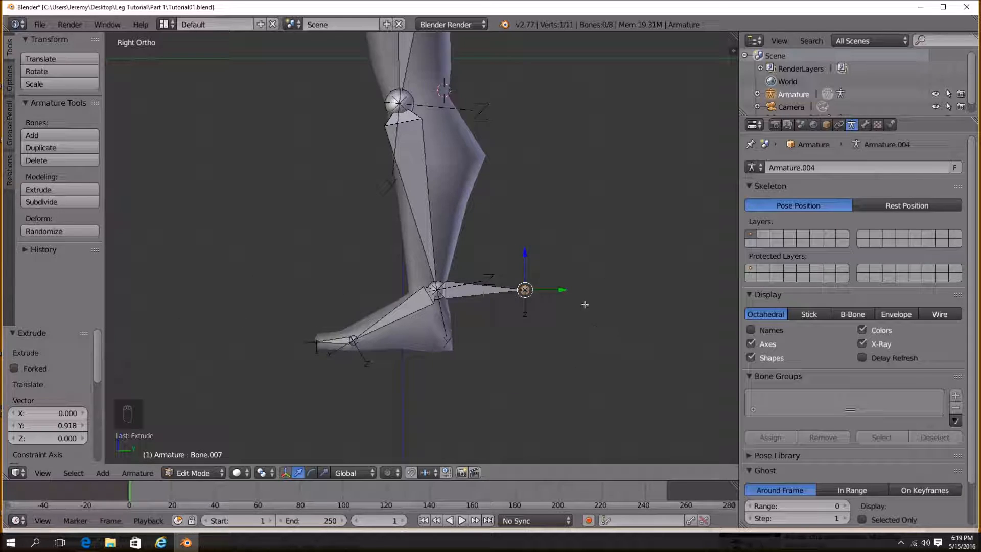
key(g)
key(y)
click(558, 290)
scroll(544, 332, up, 2)
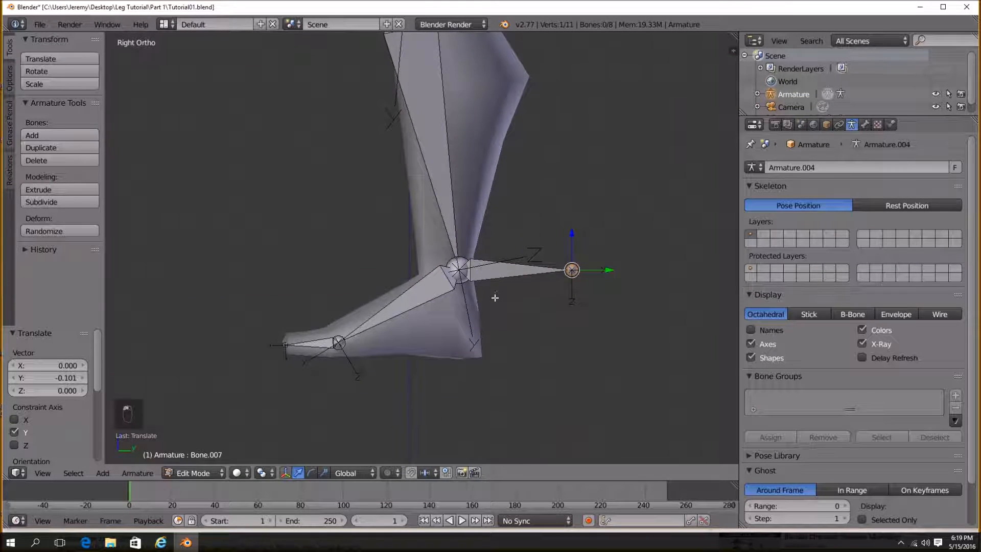
scroll(556, 236, down, 3)
scroll(396, 186, up, 3)
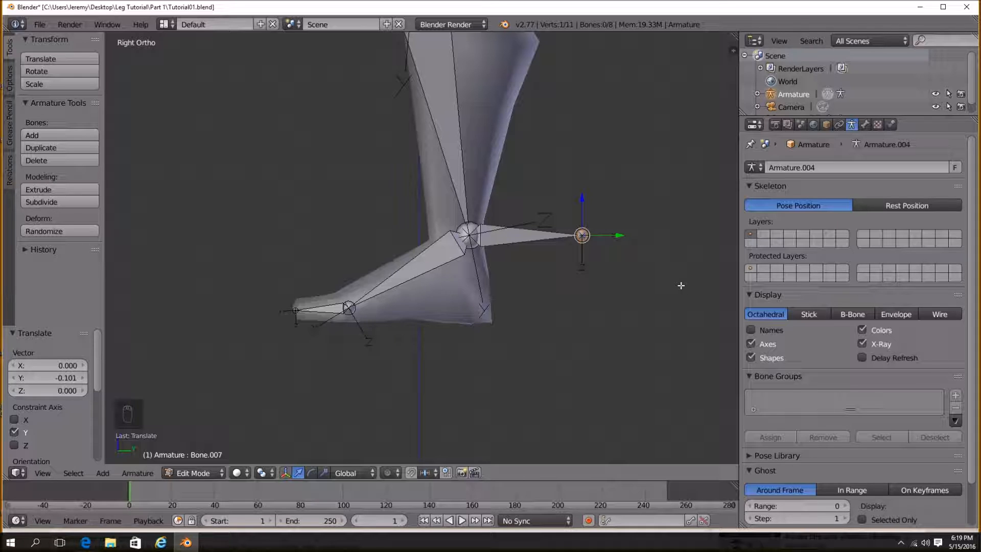
Select the new bone behind the ankle, disable its Deform option and clear its parent.
shift+middle_drag(672, 287, 593, 300)
scroll(542, 318, up, 1)
right_click(470, 263)
scroll(489, 283, down, 1)
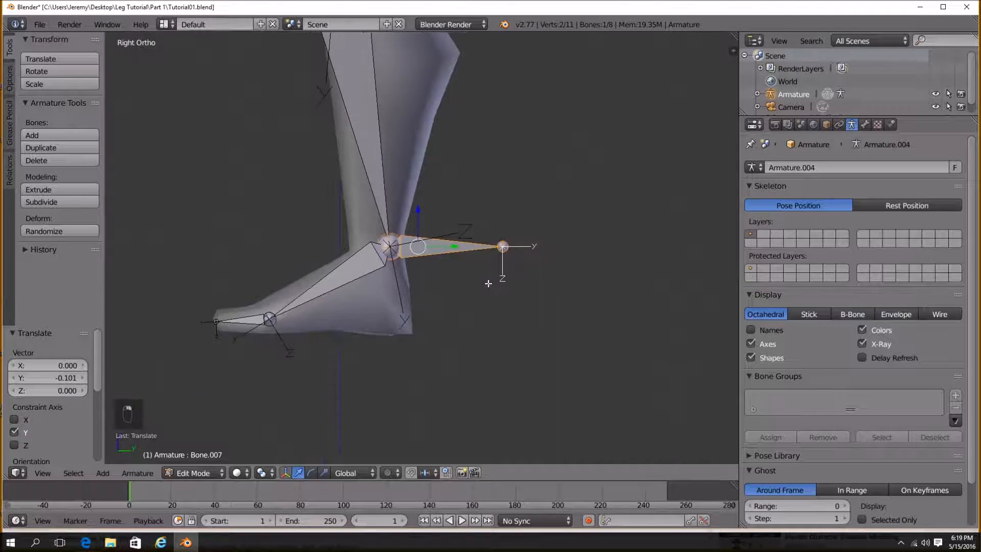
shift+middle_drag(489, 283, 494, 308)
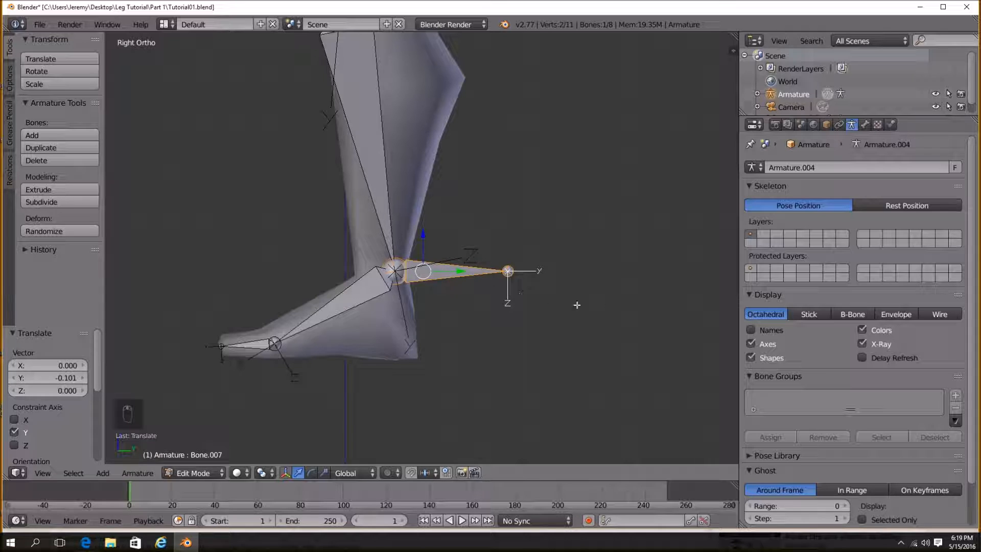
click(867, 125)
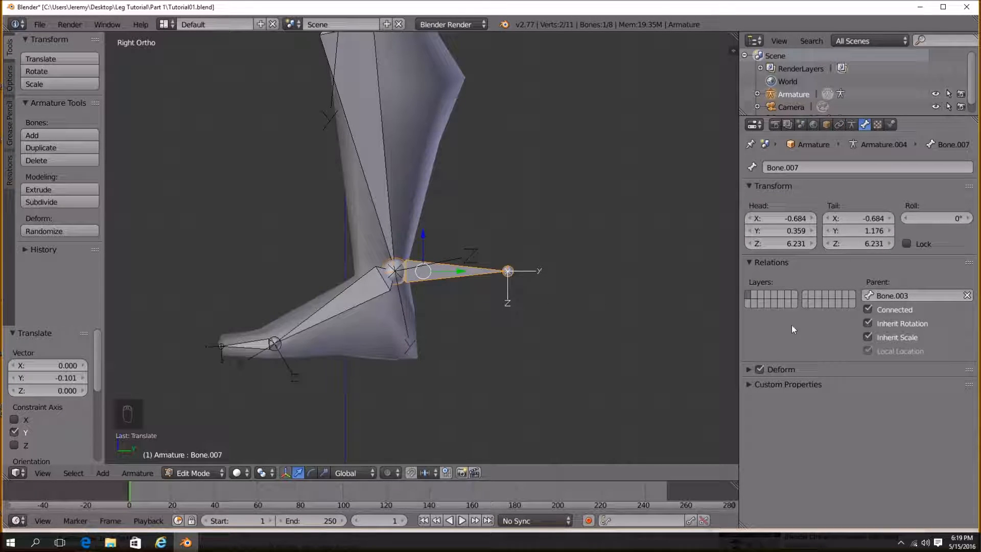
click(761, 370)
click(968, 296)
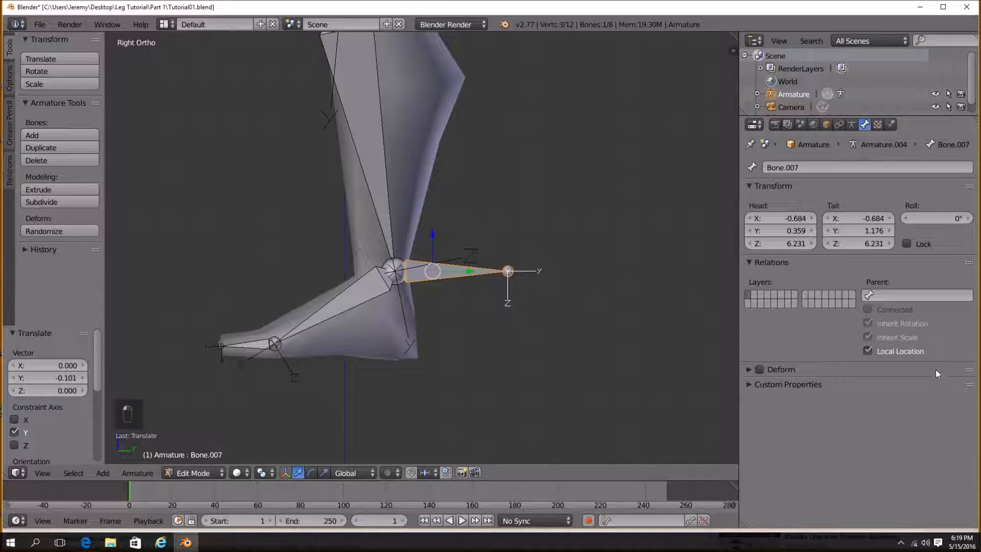
Switch to Pose Mode and test-move the new bone, cancelling the move.
click(199, 477)
key(g)
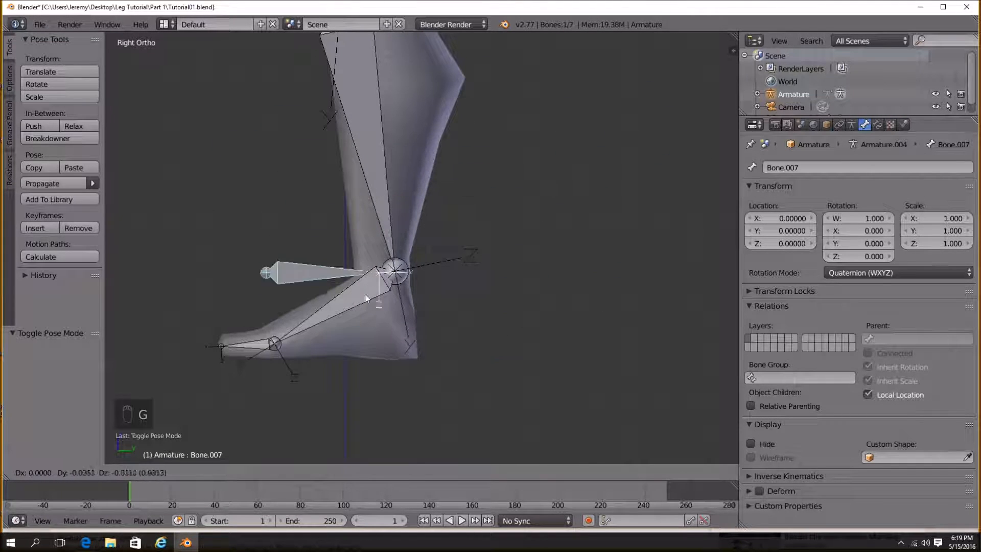
key(Escape)
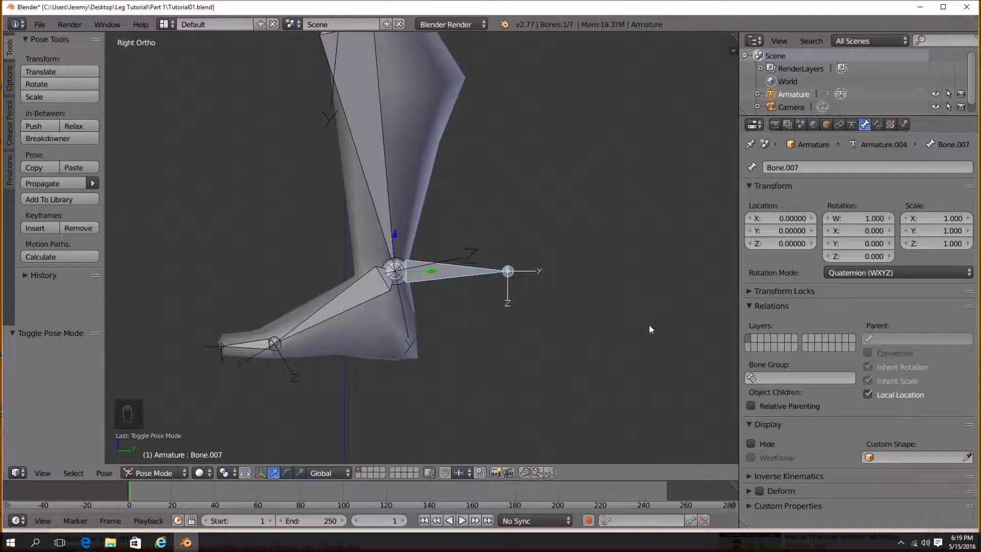
scroll(291, 378, down, 3)
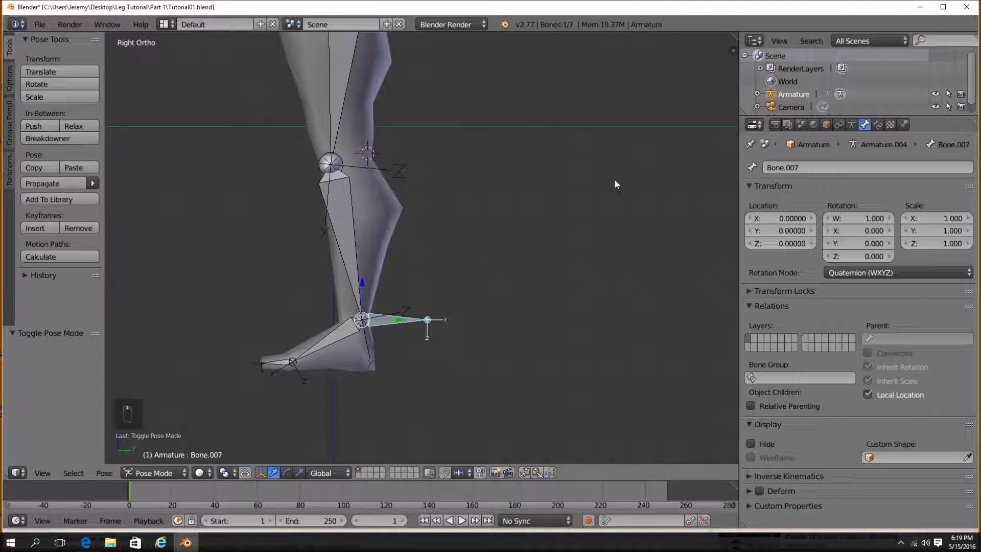
Rename the new bone to Ankle IK.
click(871, 168)
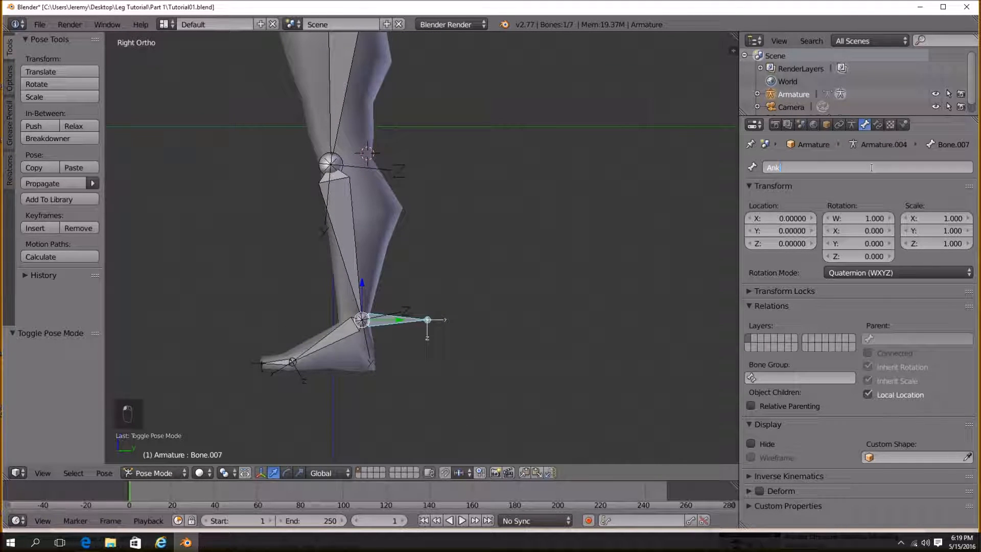
key(Return)
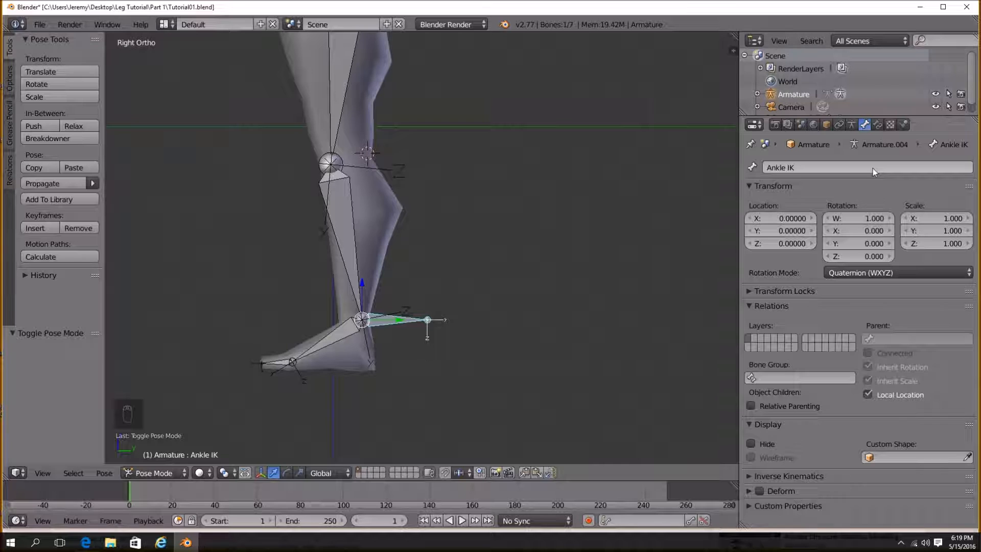
Select the shin bone and add an Inverse Kinematics bone constraint to it.
scroll(435, 305, up, 2)
click(372, 255)
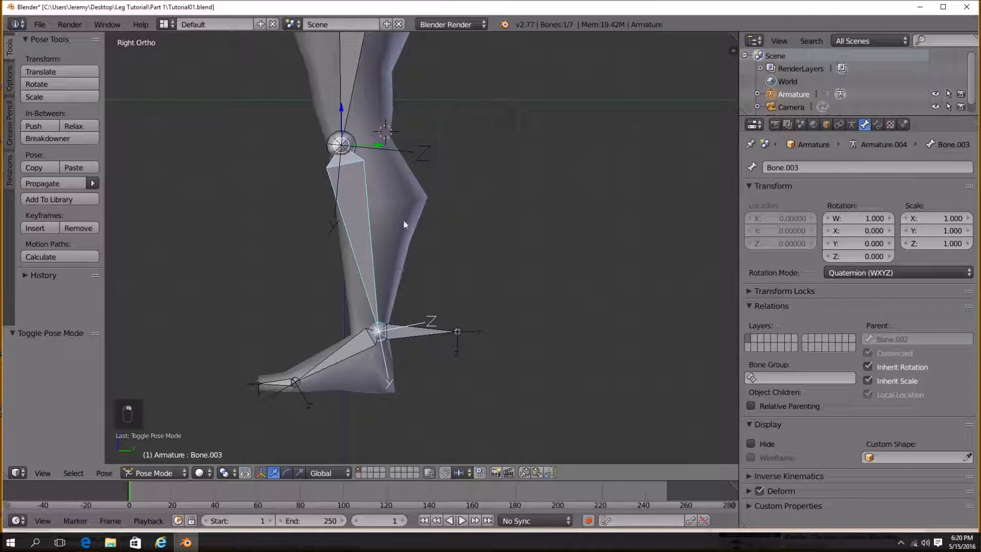
shift+scroll(360, 251, up, 2)
click(879, 125)
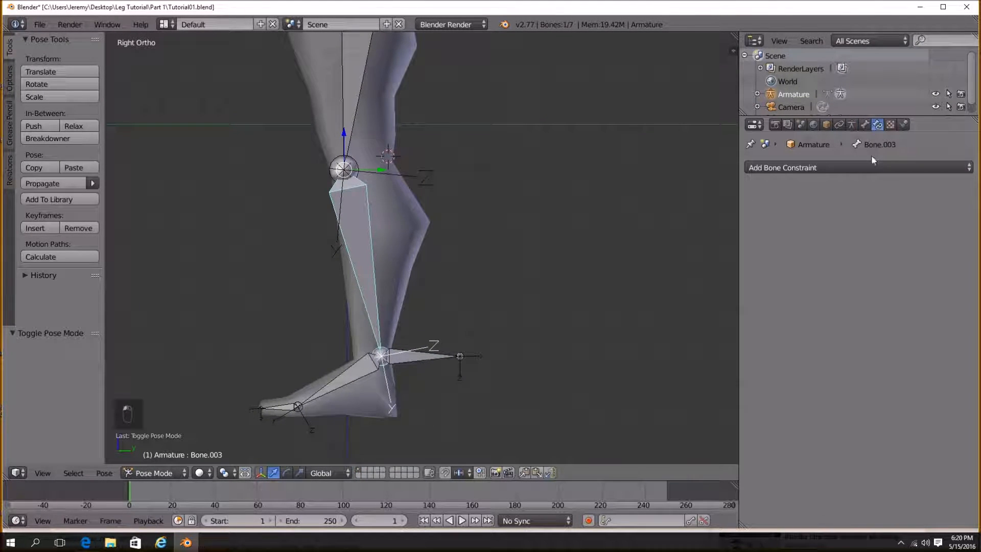
click(872, 166)
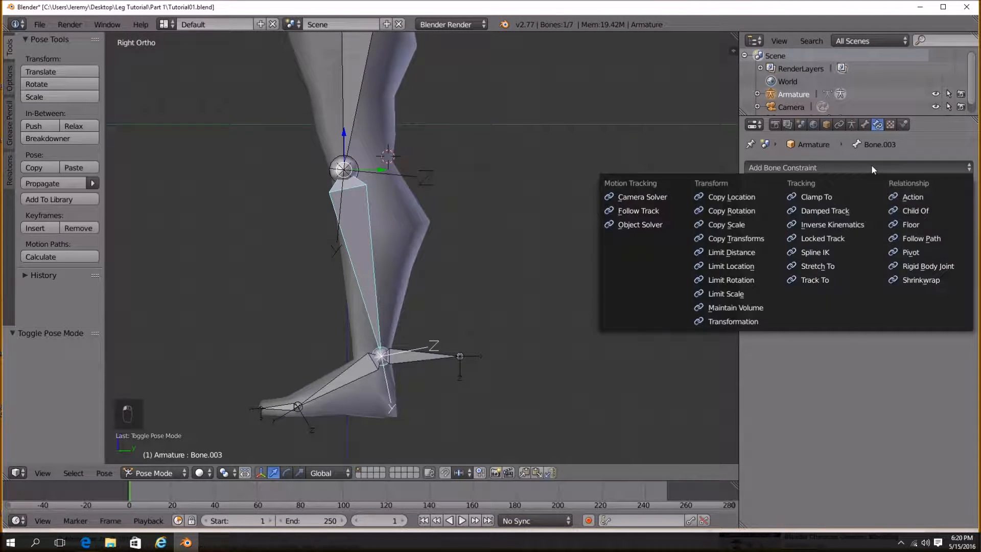
click(871, 226)
scroll(443, 207, down, 1)
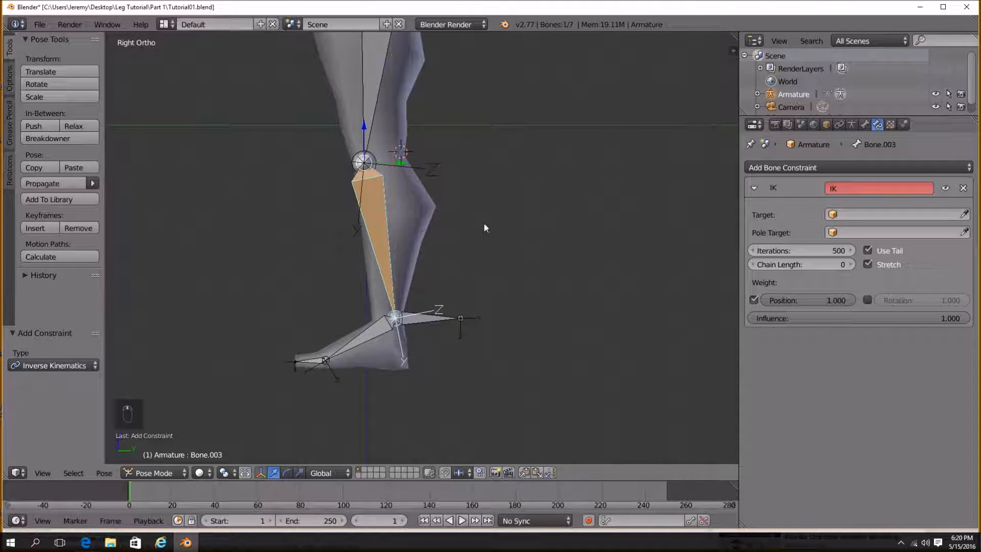
Set the IK constraint's target to Armature and its bone to Ankle IK.
click(875, 214)
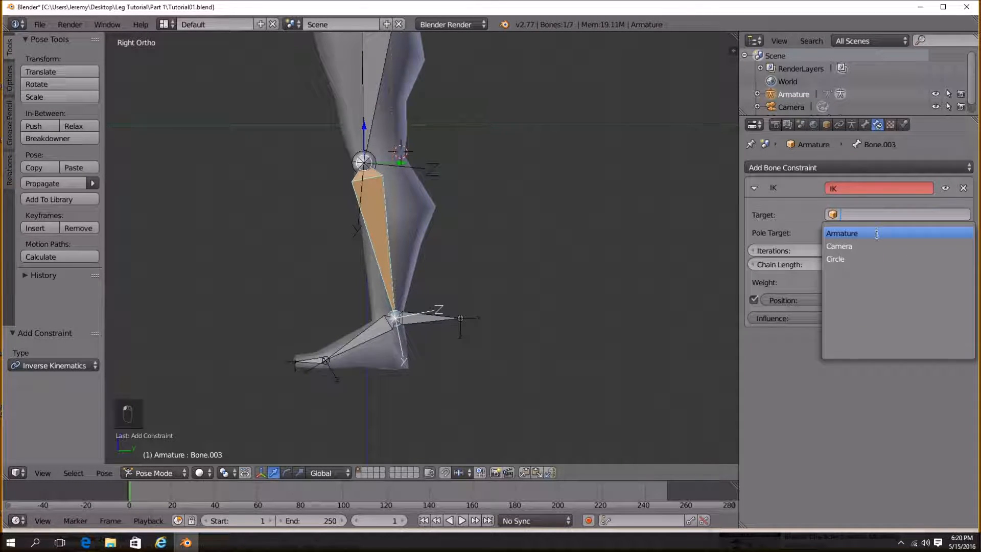
click(877, 234)
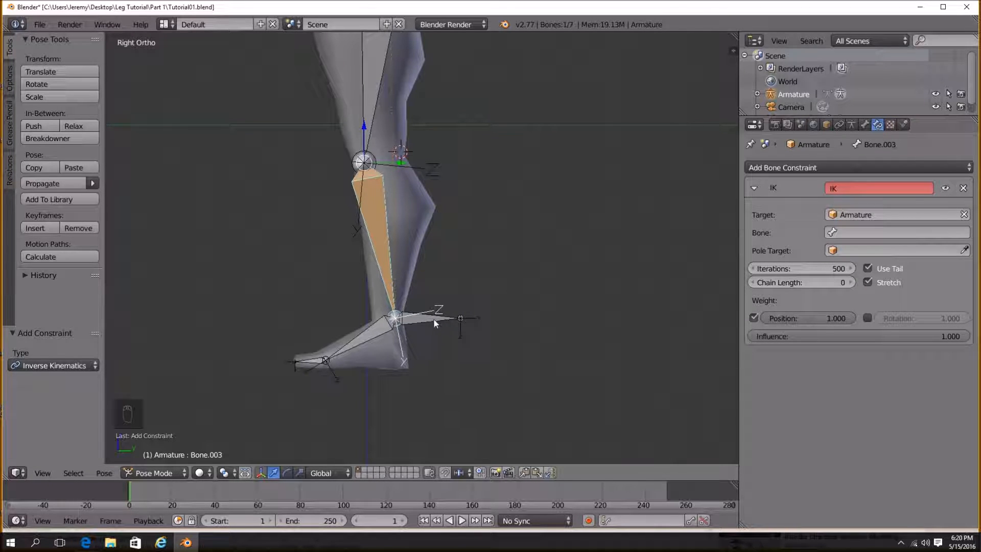
click(879, 233)
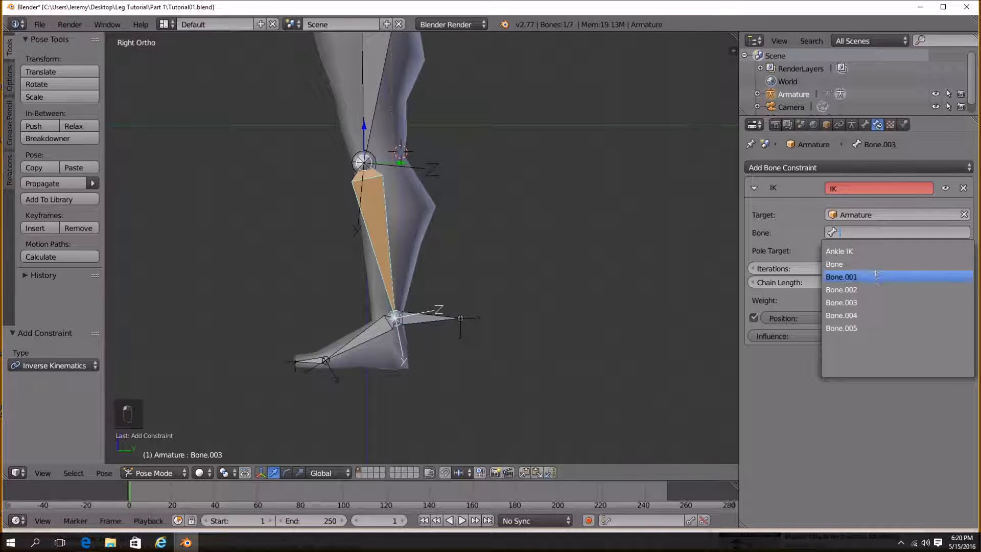
click(864, 250)
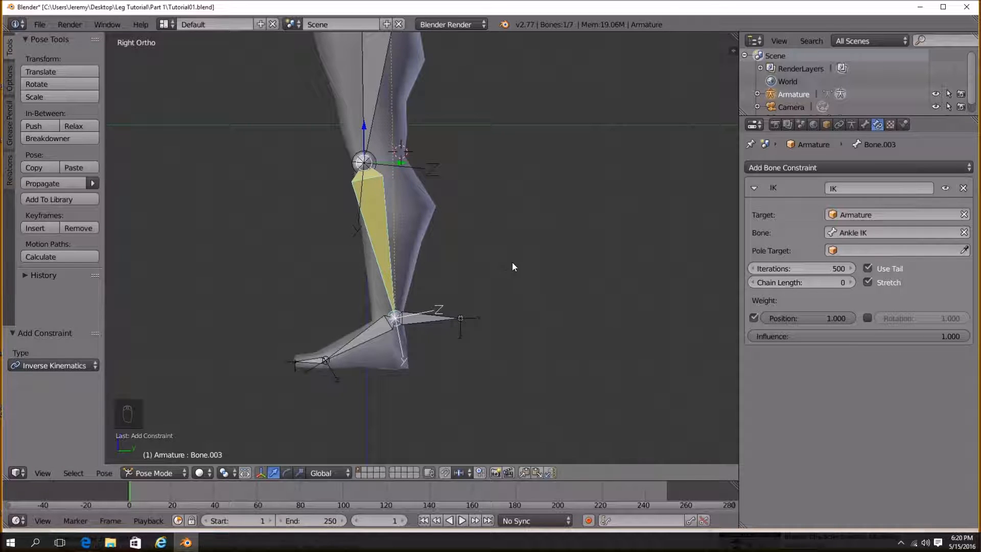
Set the IK constraint's chain length to 2.
shift+middle_drag(436, 210, 513, 270)
scroll(513, 270, down, 2)
shift+middle_drag(506, 233, 450, 327)
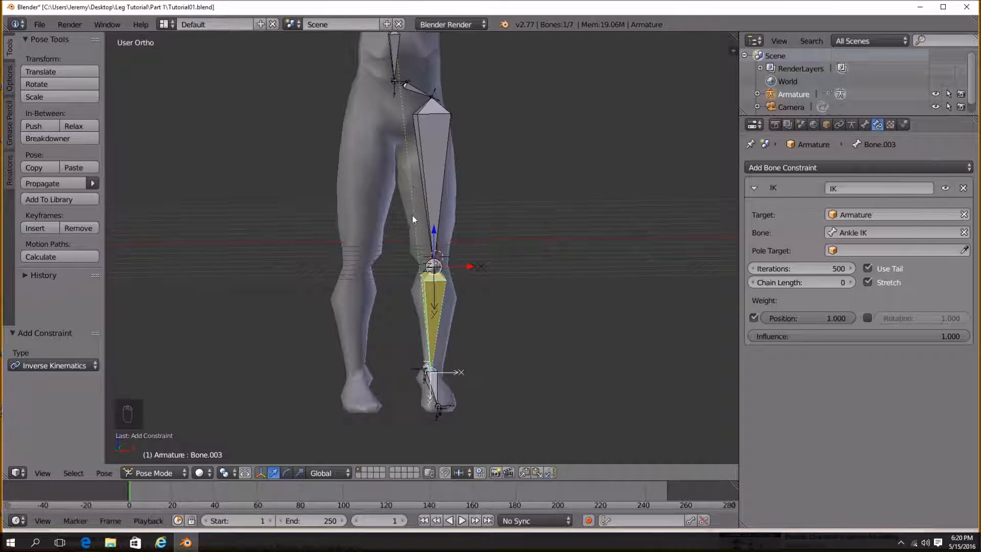
middle_drag(412, 214, 441, 260)
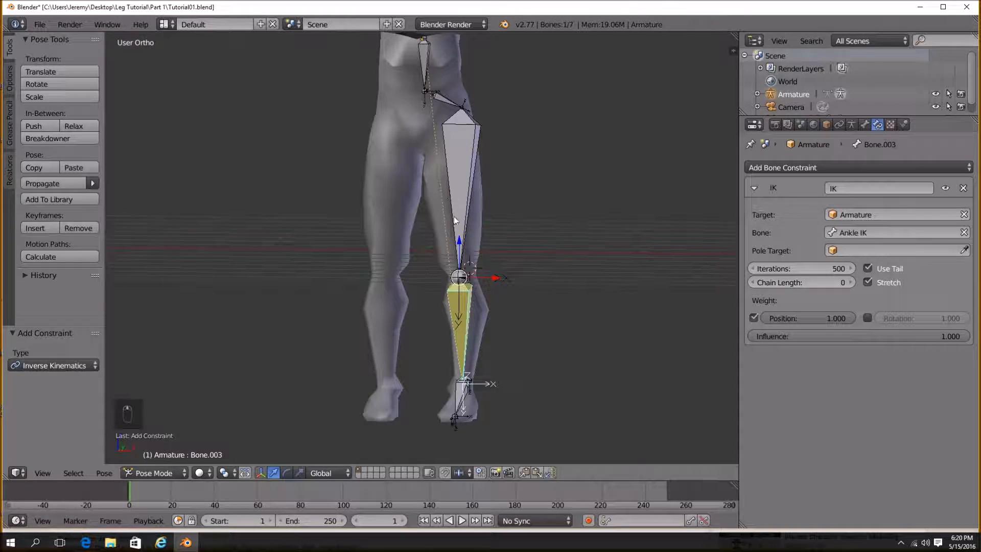
middle_drag(448, 215, 465, 302)
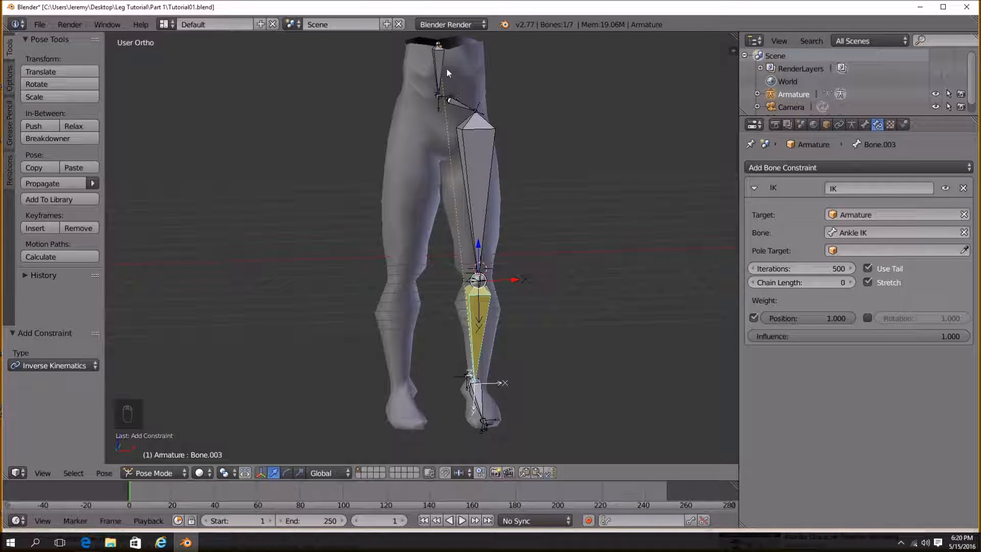
right_click(483, 154)
middle_drag(487, 156, 484, 199)
middle_drag(469, 283, 454, 260)
middle_drag(448, 101, 459, 264)
right_click(454, 250)
click(850, 282)
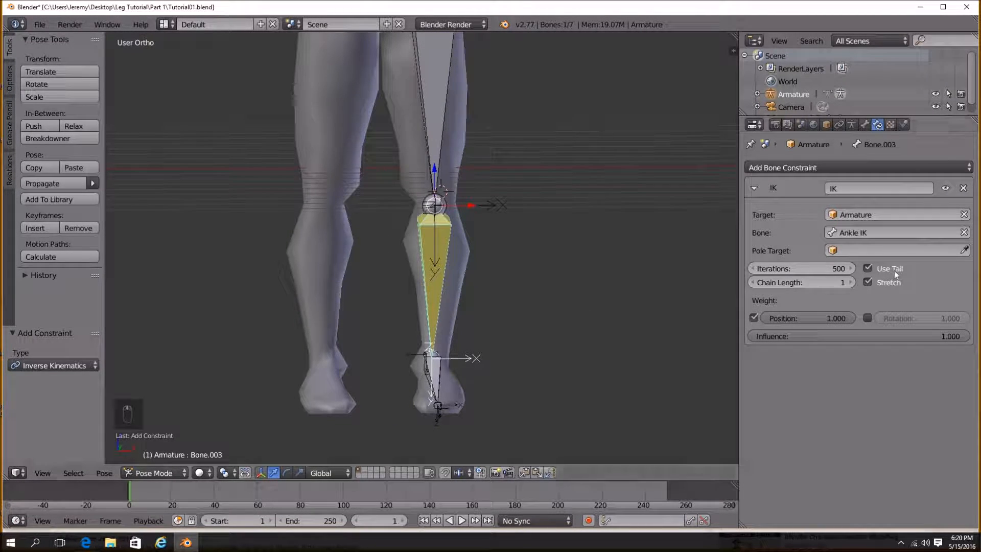
click(851, 282)
Select the Ankle IK bone and move it around repeatedly to test how the leg bends.
middle_drag(483, 210, 367, 210)
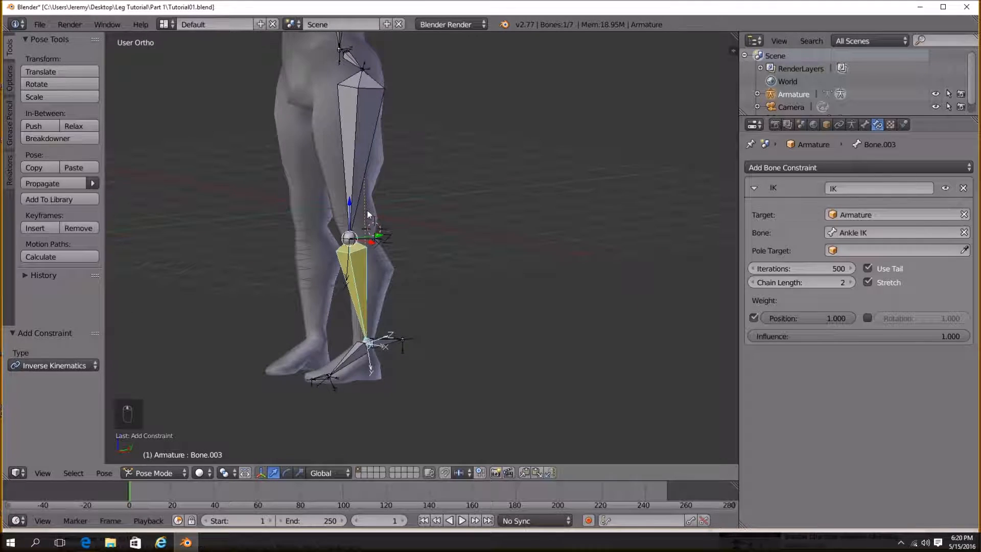
shift+middle_drag(417, 319, 422, 356)
right_click(372, 343)
key(g)
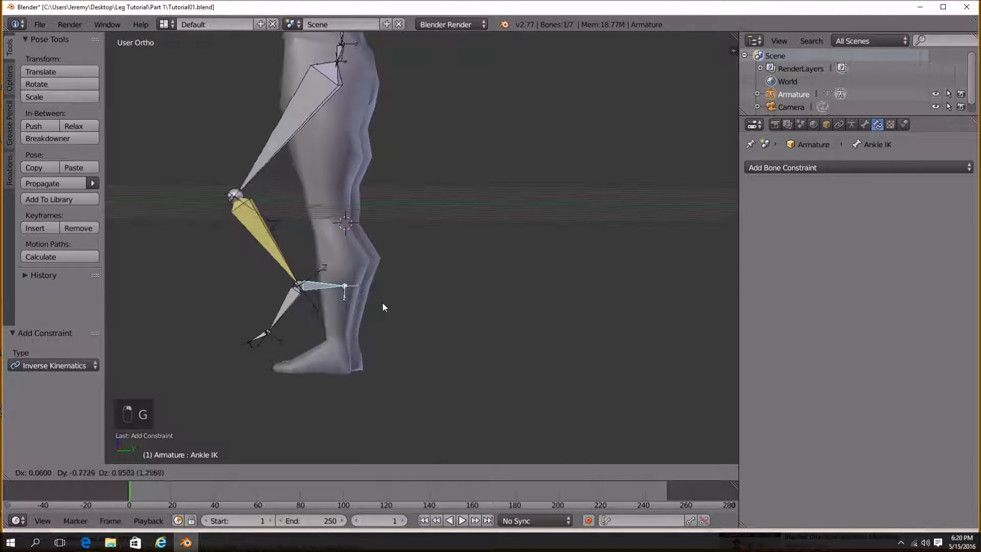
click(351, 298)
middle_drag(352, 294, 375, 273)
key(g)
click(484, 293)
key(g)
click(482, 279)
key(g)
click(369, 246)
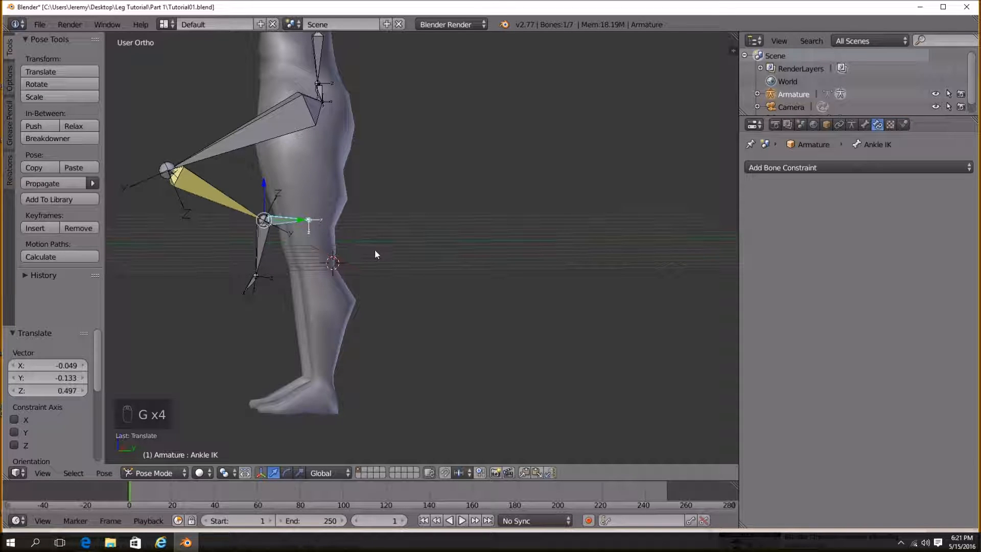
mouse_move(375, 249)
middle_down()
mouse_move(456, 255)
mouse_move(391, 241)
middle_up()
key(g)
click(432, 368)
middle_drag(432, 368, 434, 334)
key(g)
click(400, 370)
key(g)
click(477, 376)
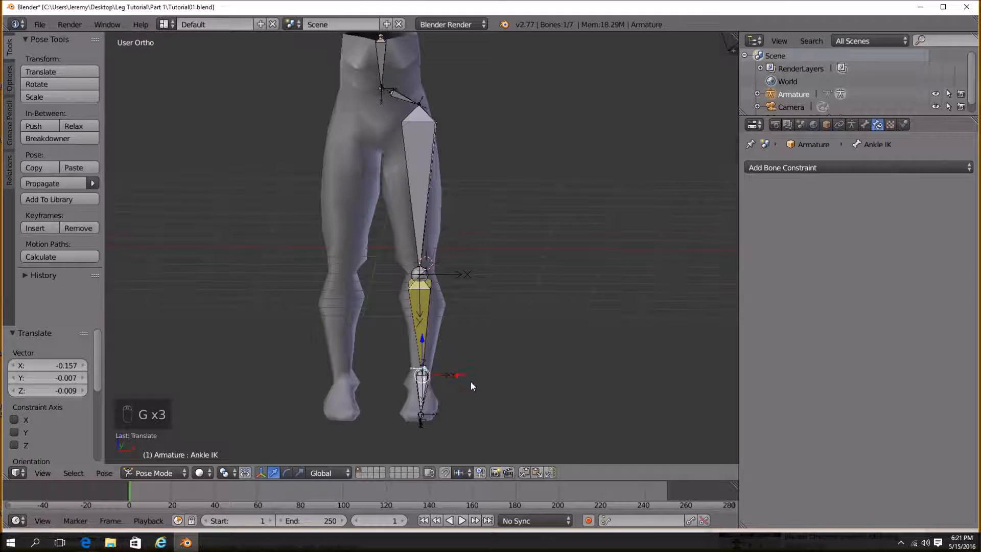
middle_drag(476, 378, 434, 352)
scroll(419, 342, down, 3)
Add a Bezier circle and move it beside the leg near the knee.
key(shift+a)
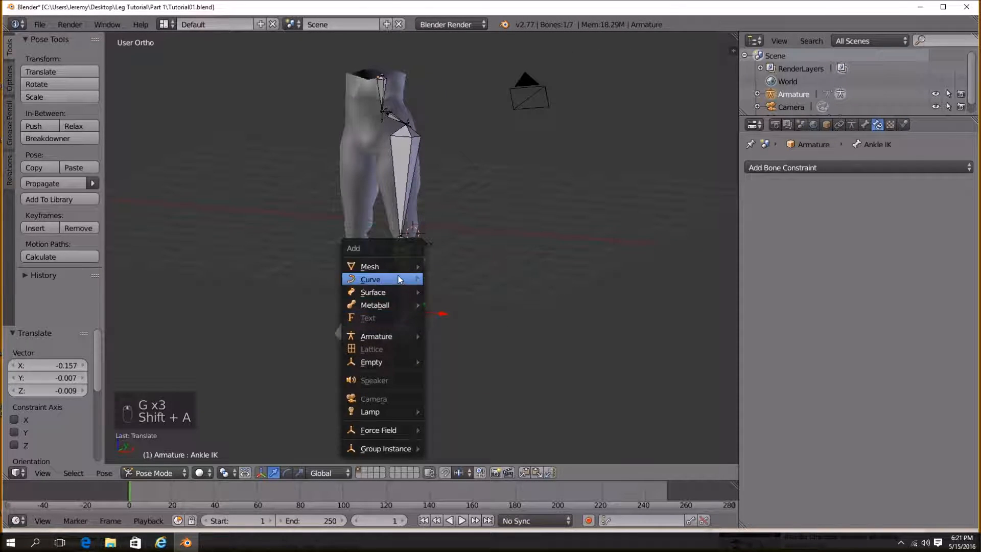
mouse_move(399, 279)
click(466, 292)
middle_drag(473, 296, 423, 324)
key(g)
click(461, 293)
key(g)
click(447, 333)
key(g)
click(339, 285)
Rotate the circle 90 degrees about X and scale it down to about 0.239.
key(r)
key(x)
key(9)
key(0)
key(Return)
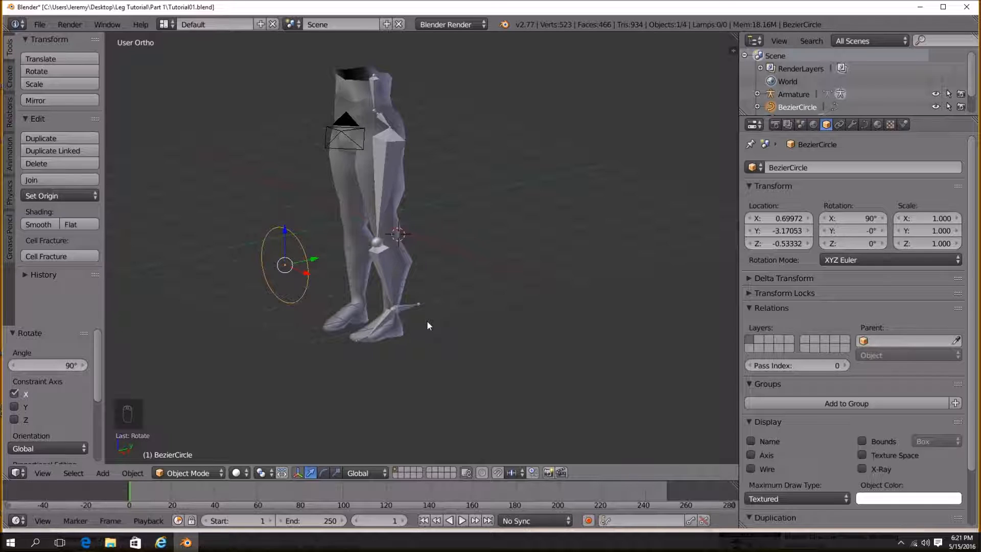
key(s)
click(359, 278)
middle_drag(359, 278, 368, 297)
key(s)
click(404, 295)
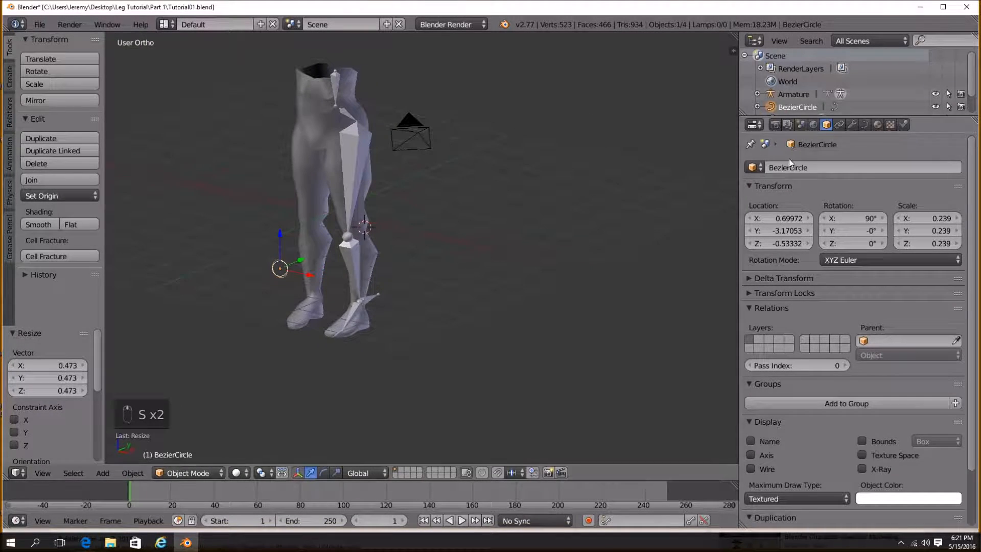
Rename the circle to KneePole.R.
click(831, 165)
text(KneePole.R)
key(Return)
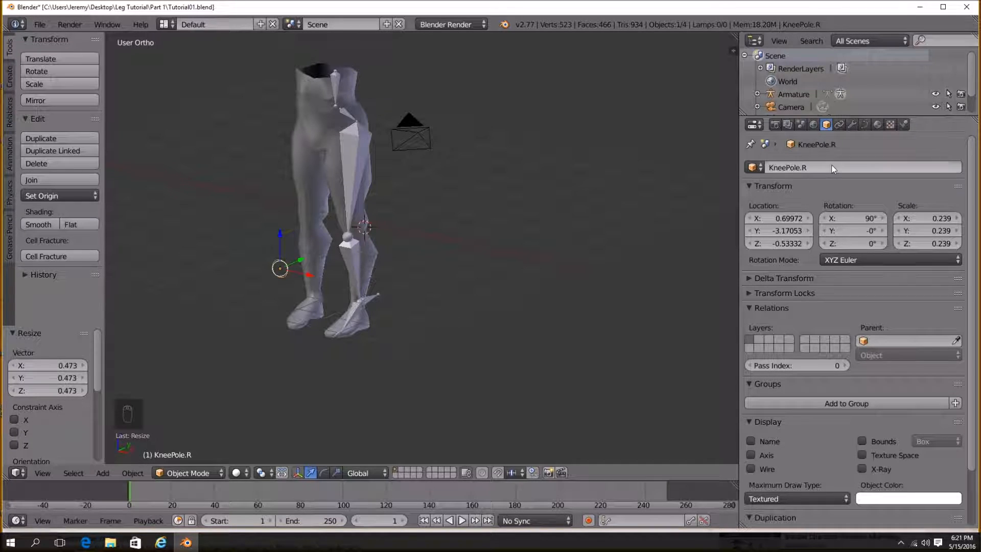
Select the shin bone and set its IK pole target to KneePole.R.
scroll(354, 242, up, 4)
middle_drag(354, 243, 381, 257)
right_click(385, 267)
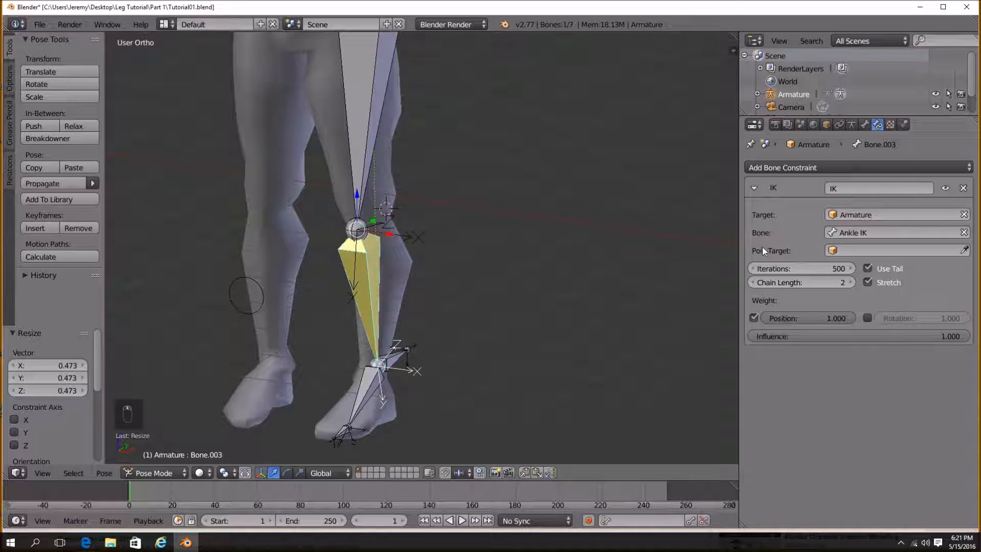
click(869, 251)
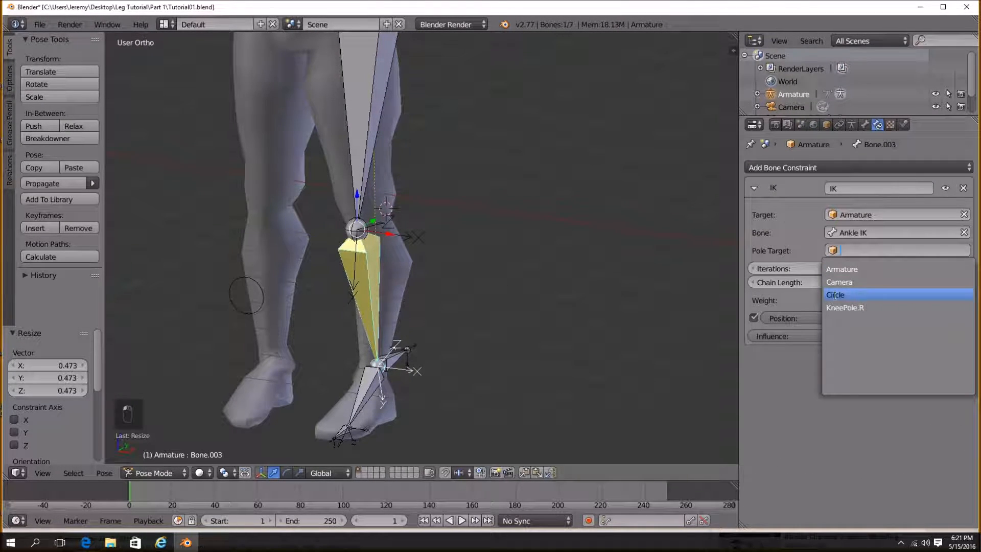
click(864, 307)
Set the IK pole angle to -90°.
middle_drag(460, 255, 394, 282)
mouse_move(801, 268)
mouse_down()
mouse_move(734, 269)
mouse_move(806, 272)
mouse_up()
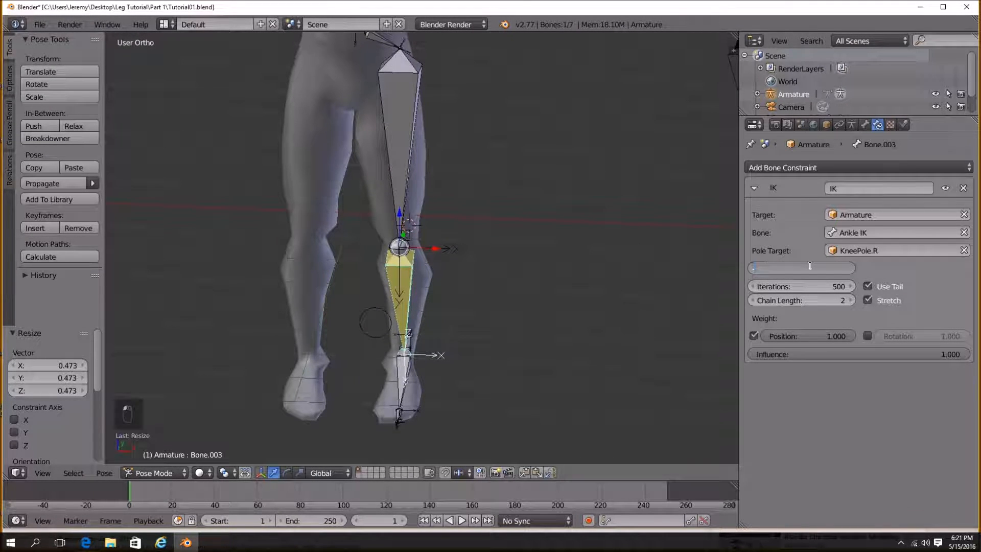
key(Return)
Select the KneePole.R circle and move it out in front of the knee.
middle_drag(500, 232, 376, 265)
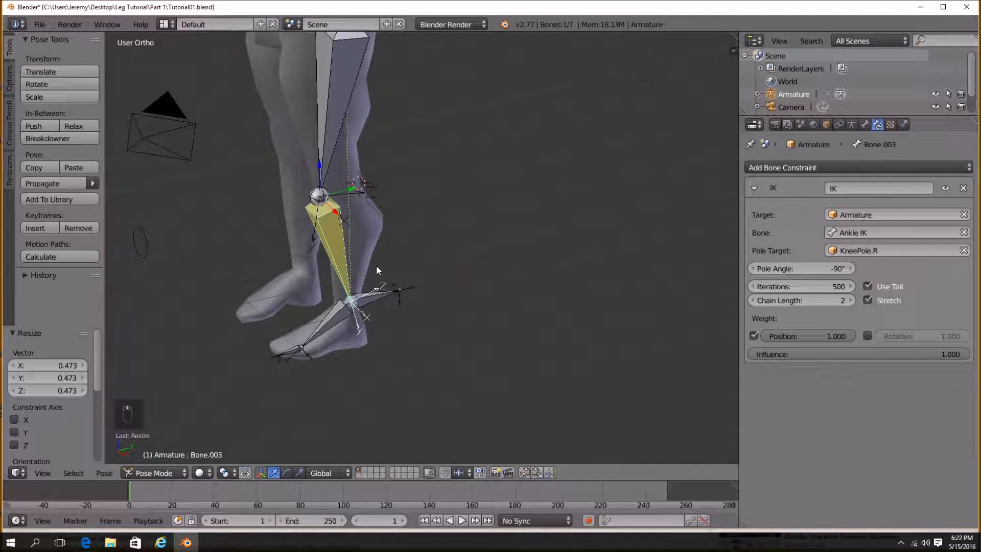
shift+middle_drag(164, 272, 394, 284)
right_click(159, 246)
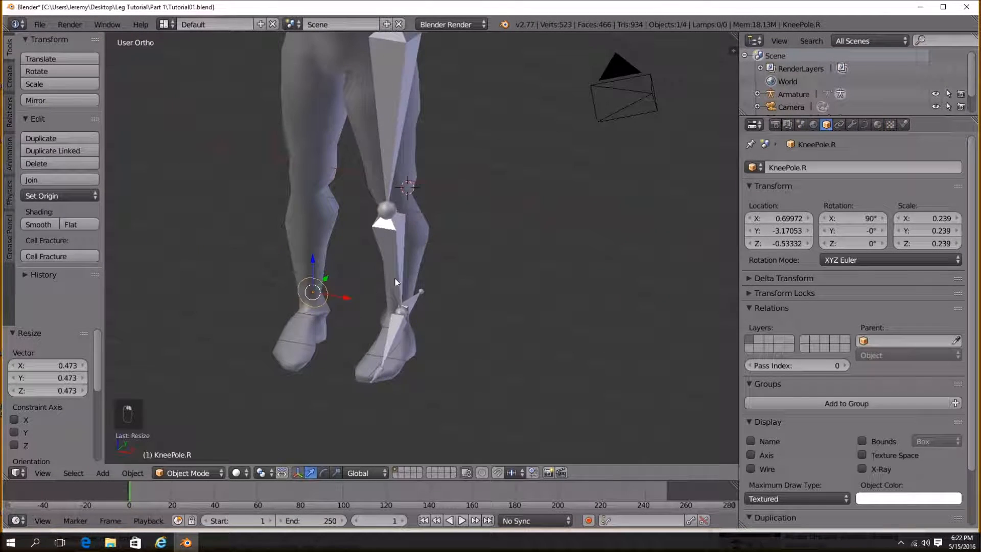
middle_drag(311, 309, 447, 285)
key(g)
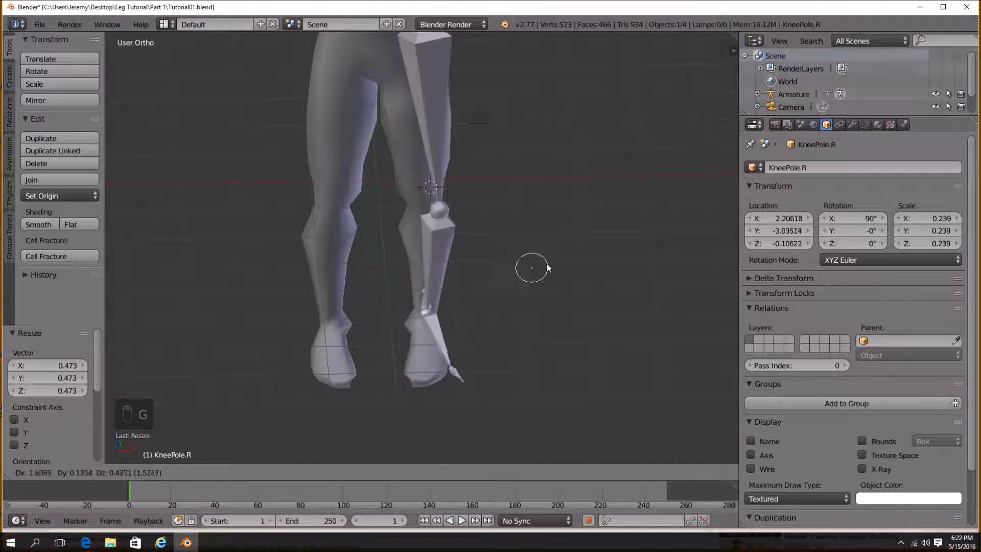
click(438, 290)
Select the Ankle IK bone and move it around again to test the knee following the pole.
middle_drag(516, 286, 444, 303)
right_click(412, 298)
key(g)
click(355, 240)
middle_drag(355, 240, 521, 265)
key(g)
click(460, 228)
middle_drag(460, 228, 462, 272)
key(g)
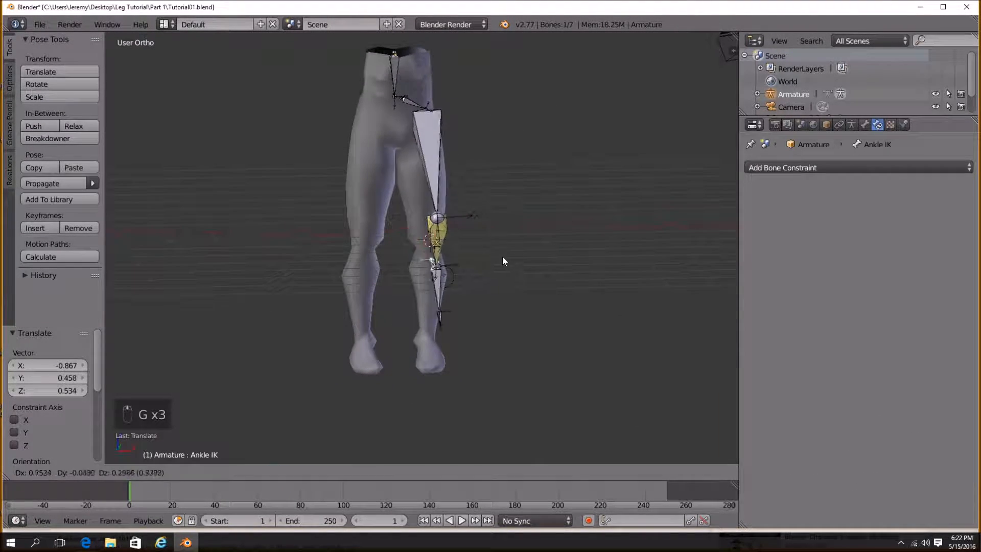
click(495, 306)
mouse_move(498, 320)
middle_down()
mouse_move(377, 301)
mouse_move(503, 305)
middle_up()
key(g)
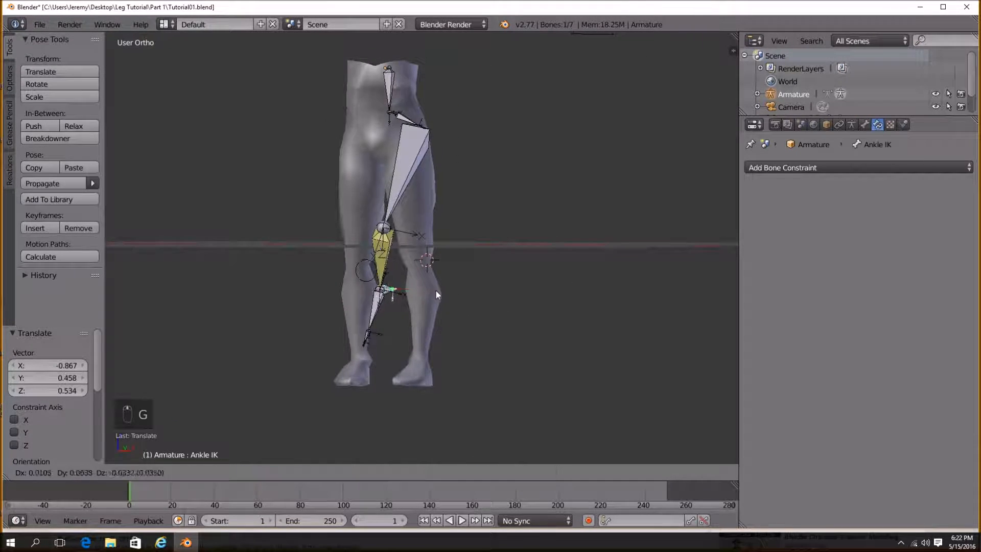
click(471, 272)
middle_drag(472, 272, 431, 299)
middle_drag(436, 265, 368, 136)
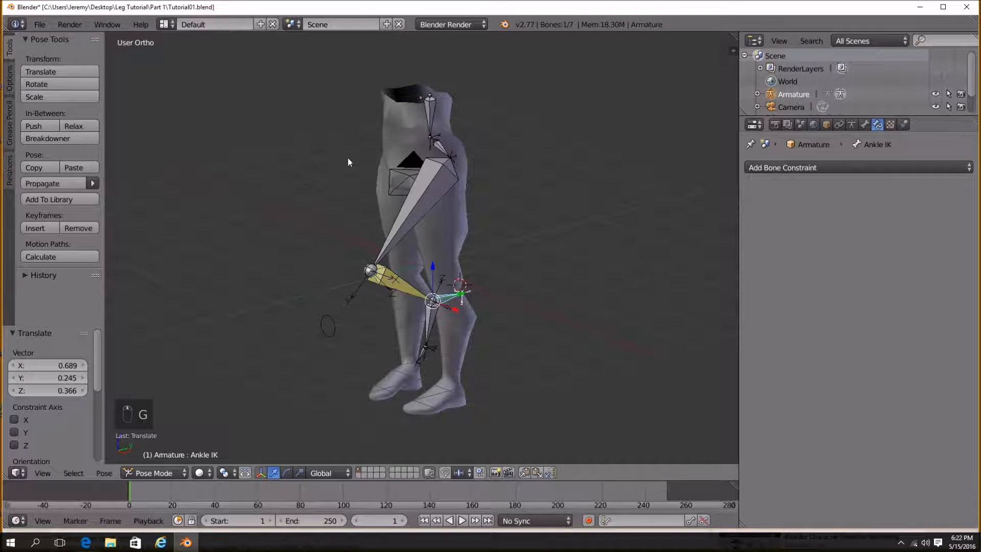
Switch the armature's skeleton display to Rest Position.
click(865, 125)
middle_drag(520, 279, 434, 252)
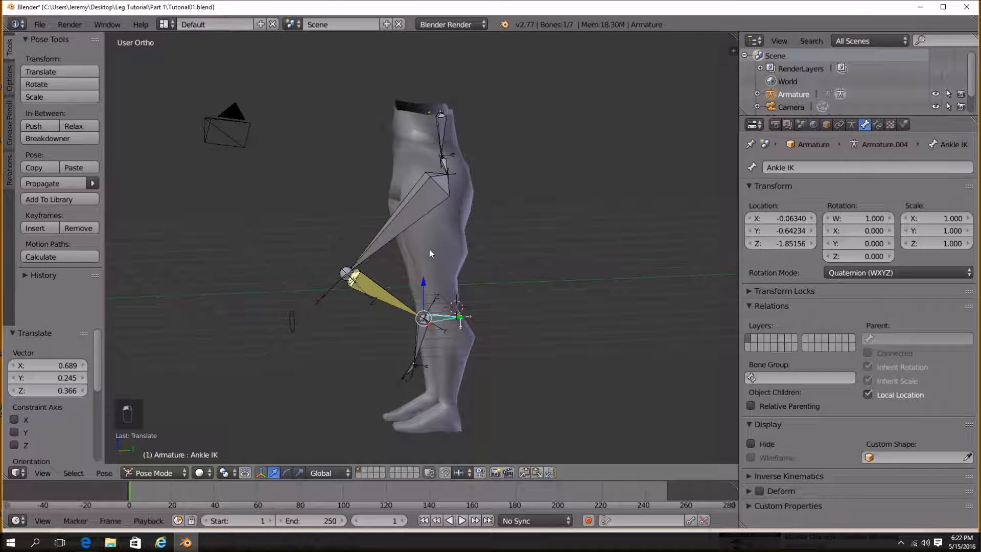
click(852, 124)
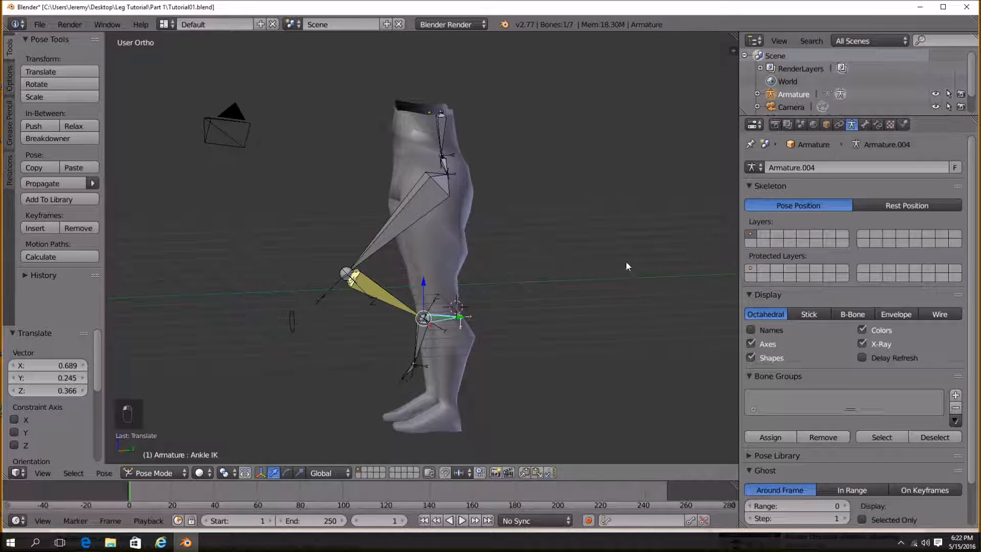
click(887, 202)
Select all bones and apply the visual transform to the pose.
key(a)
key(a)
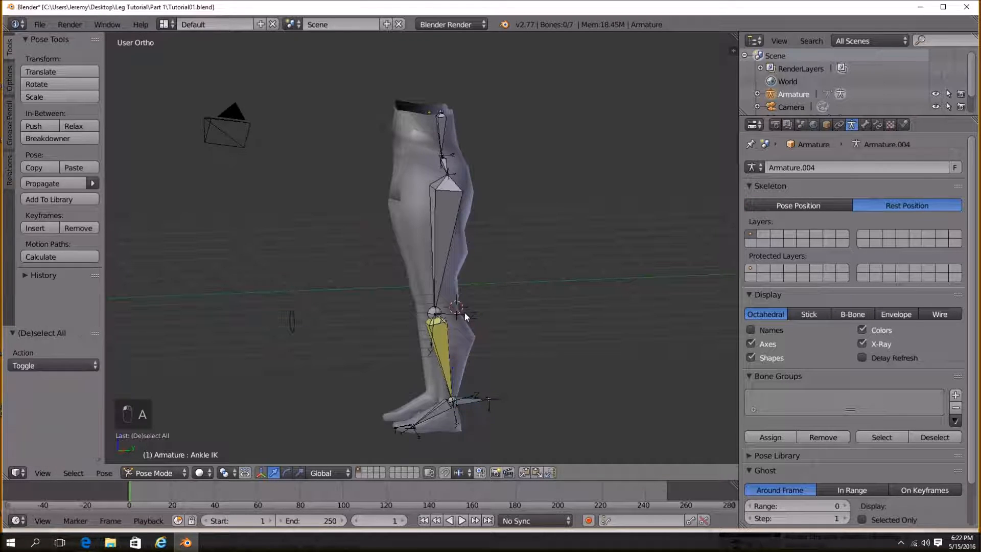
middle_drag(499, 192, 448, 302)
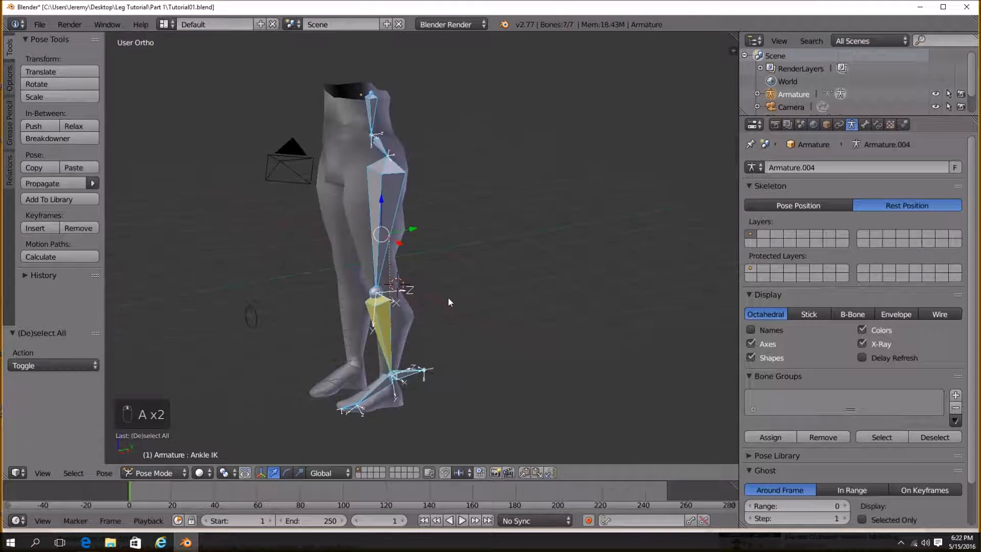
key(ctrl+a)
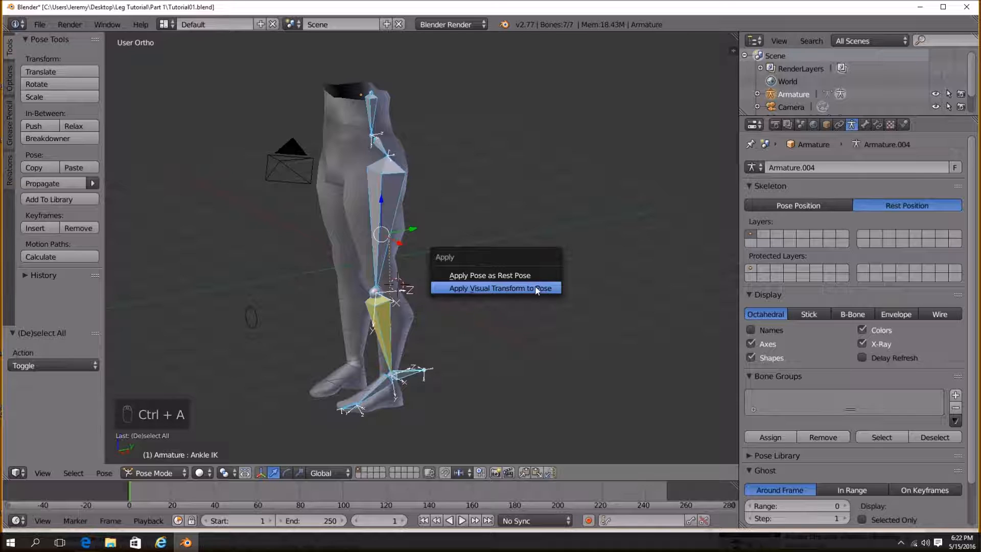
click(536, 290)
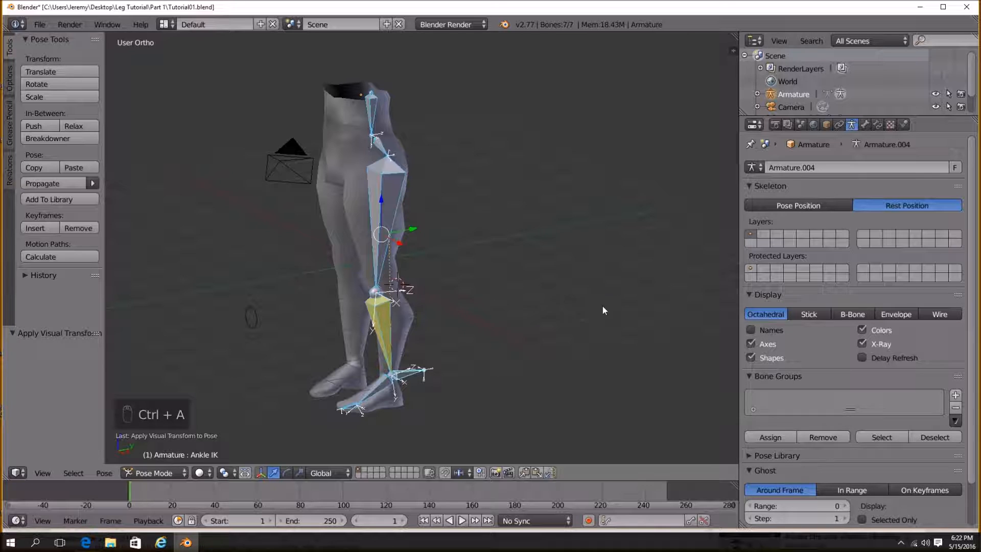
Switch the armature's skeleton display back to Pose Position and view the foot from the right side.
click(795, 204)
middle_drag(353, 380, 418, 342)
key(a)
middle_drag(436, 209, 412, 357)
scroll(412, 357, up, 2)
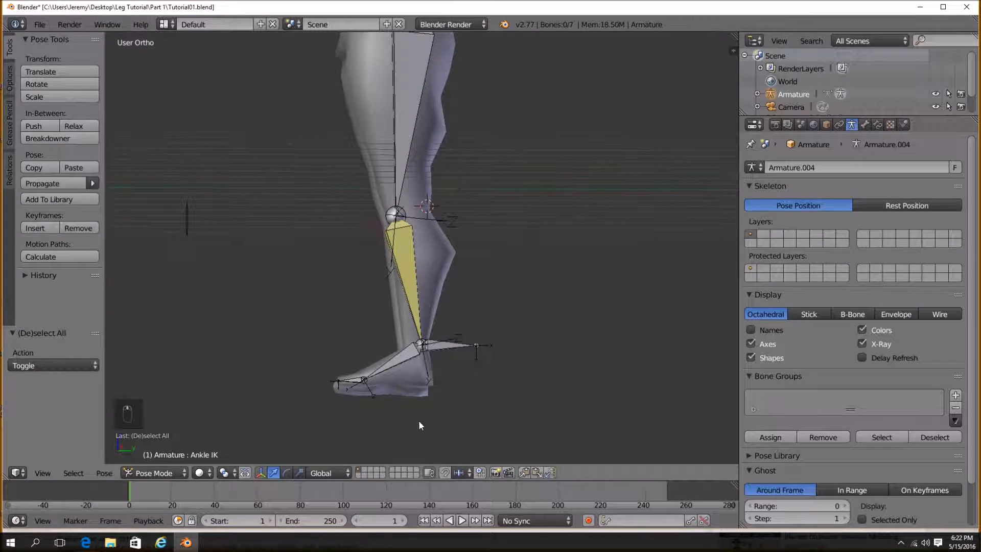
shift+middle_drag(420, 435, 425, 376)
key(KP_3)
scroll(426, 377, up, 4)
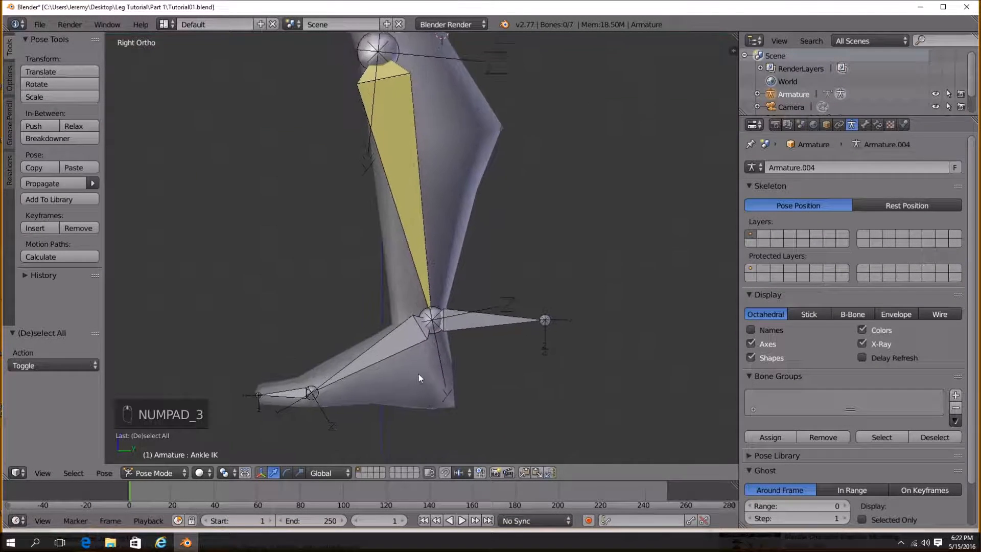
Set the armature's bone display to B-Bone and its maximum draw type to Wire.
right_click(408, 294)
click(877, 126)
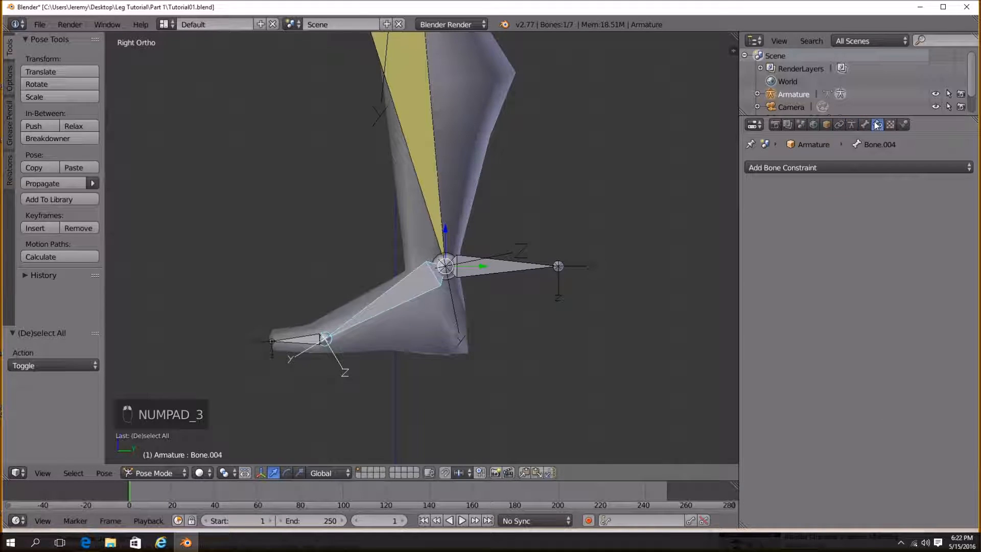
click(833, 124)
click(879, 125)
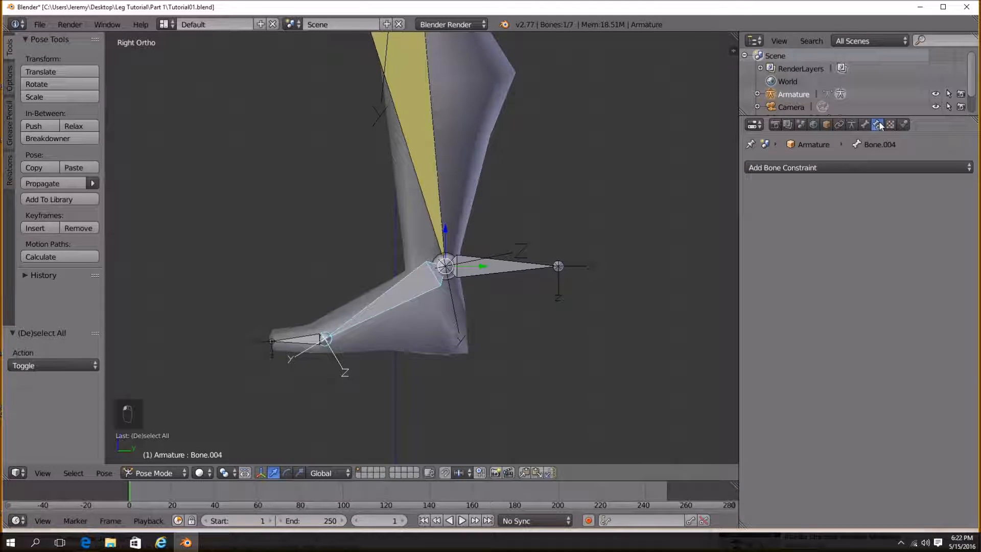
click(852, 125)
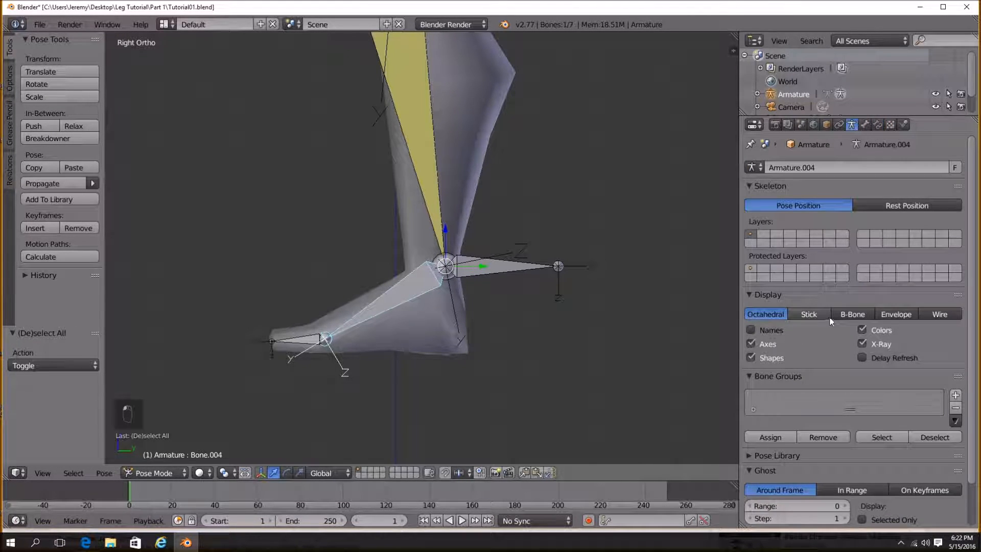
click(847, 314)
click(827, 124)
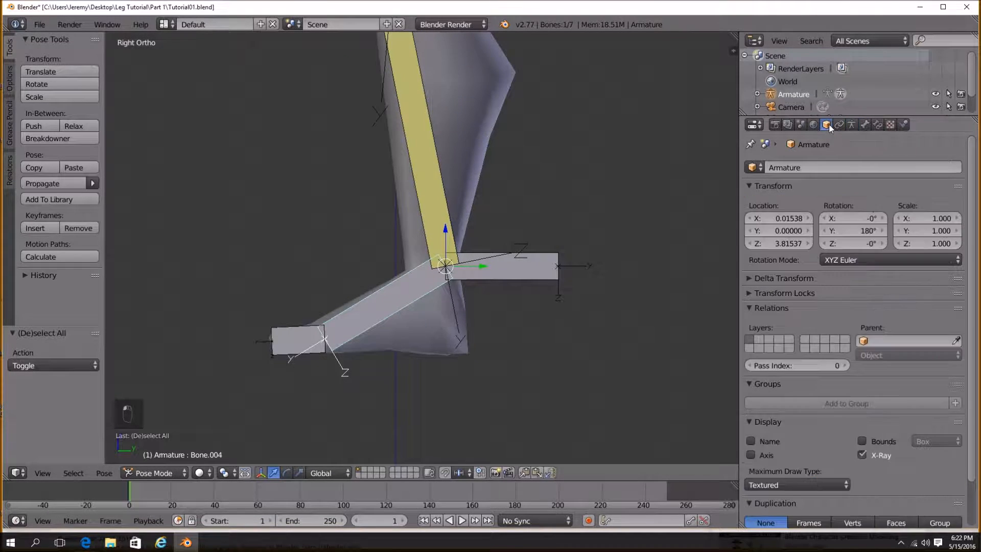
click(768, 485)
click(768, 460)
In Edit Mode, duplicate the Ankle IK bone, scale it up and place it beneath the foot.
key(a)
shift+middle_drag(443, 287, 461, 252)
scroll(462, 252, up, 1)
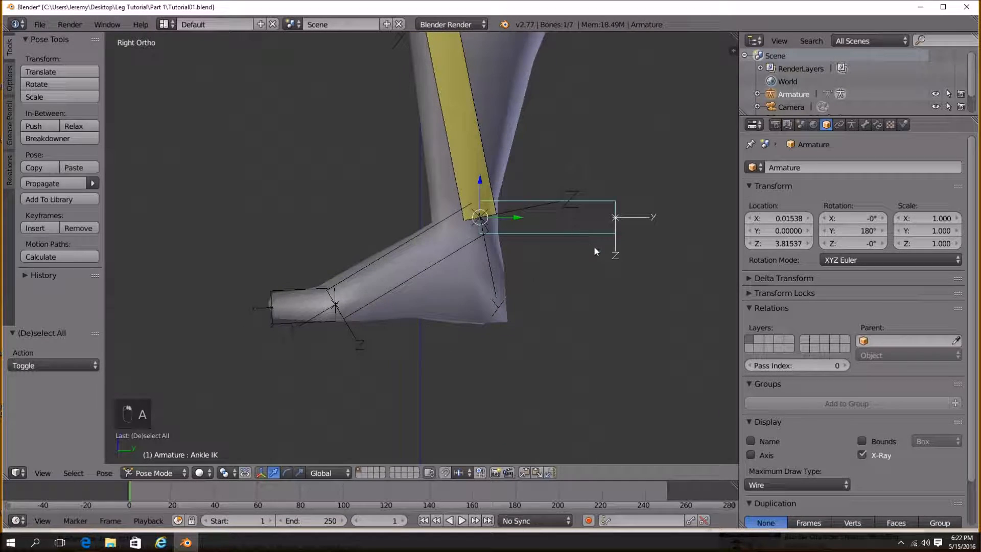
scroll(583, 225, down, 2)
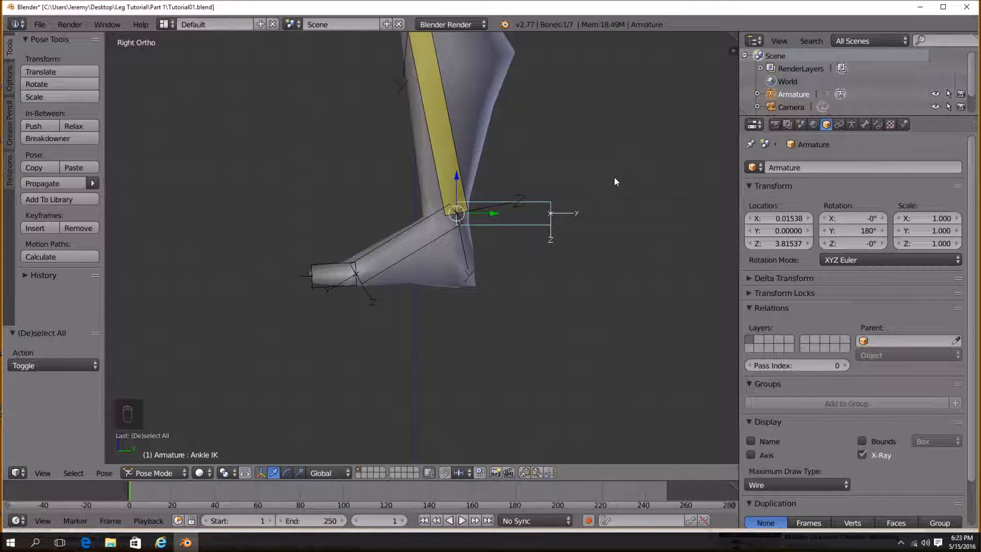
key(Tab)
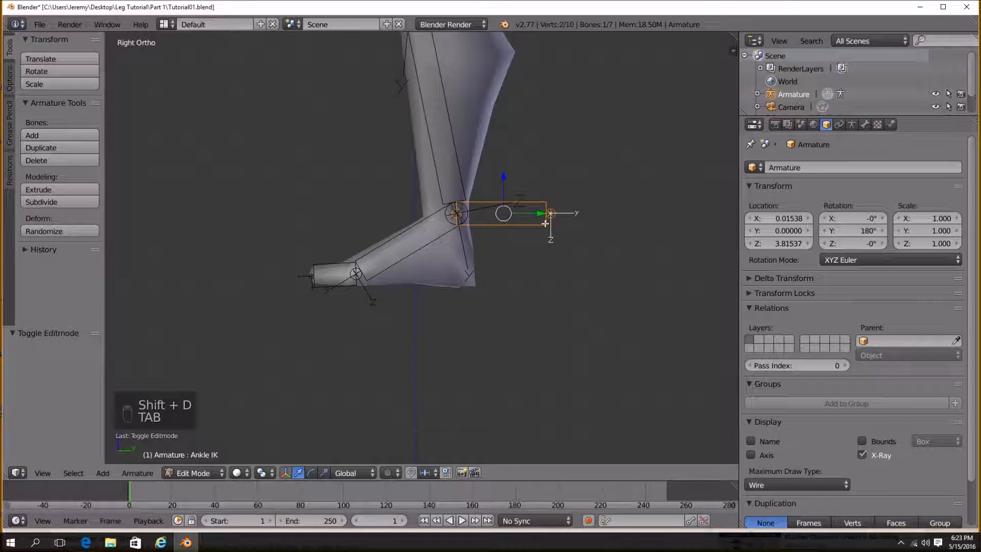
key(shift+d)
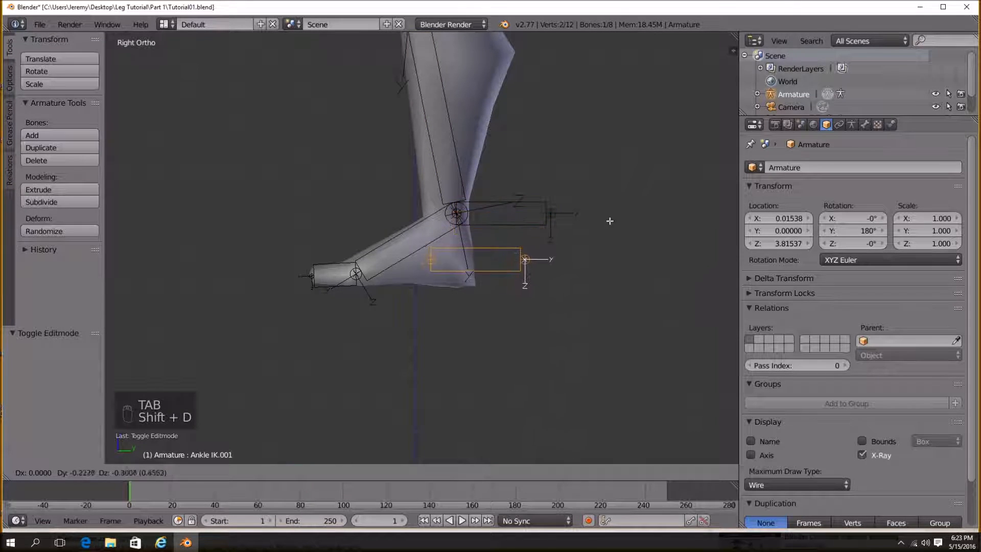
click(506, 292)
key(s)
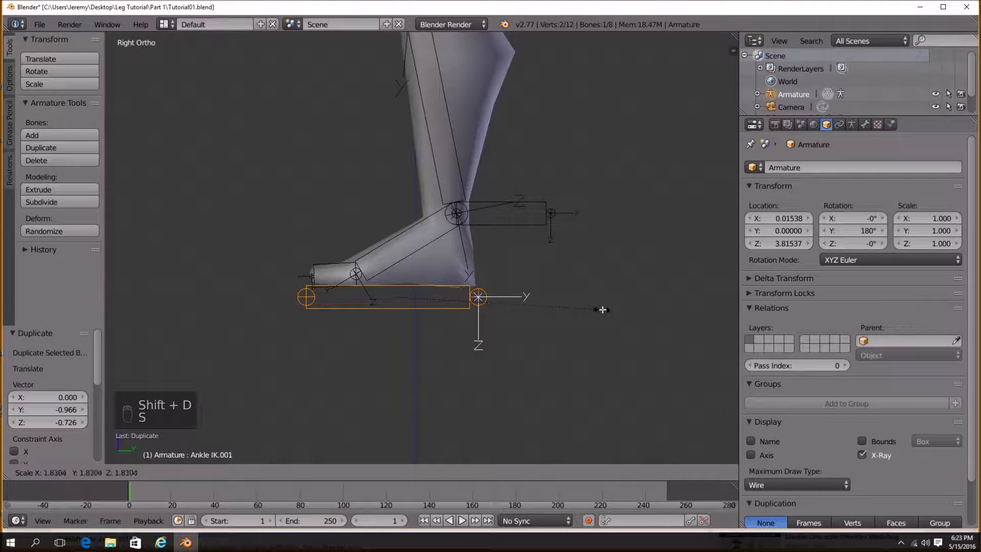
click(603, 310)
key(g)
shift+middle_drag(452, 327, 456, 316)
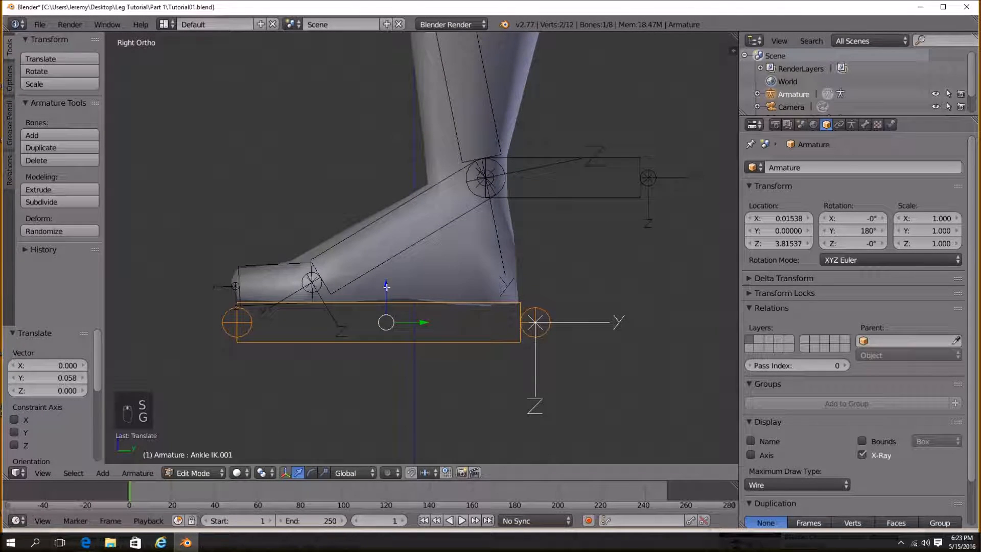
Parent the Ankle IK bone to the new duplicated bone with Keep Offset.
right_click(629, 189)
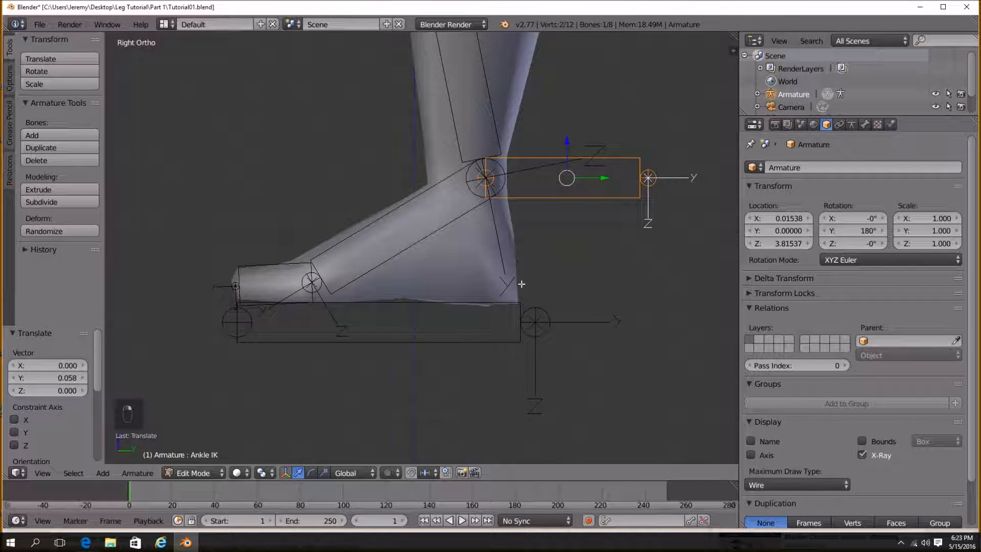
shift+right_click(428, 303)
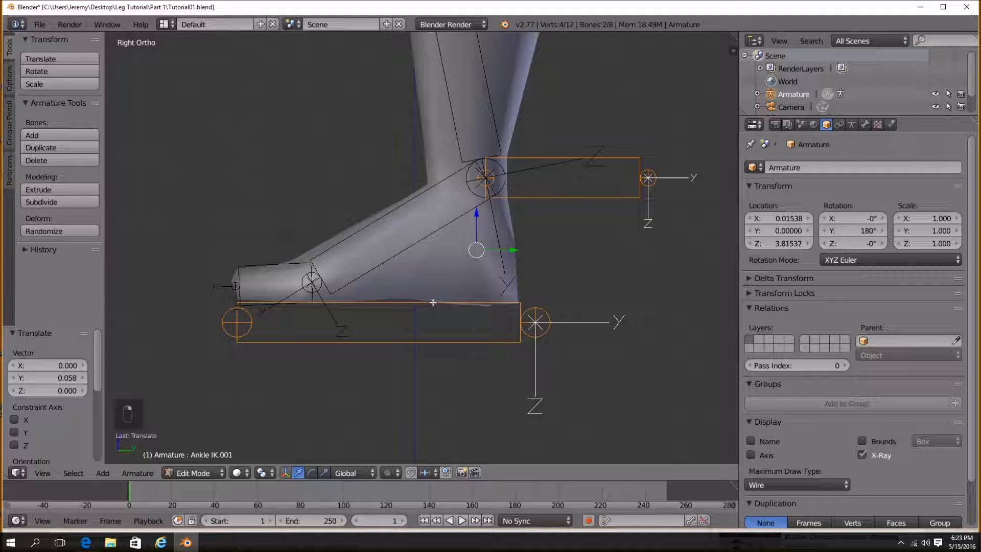
key(ctrl+p)
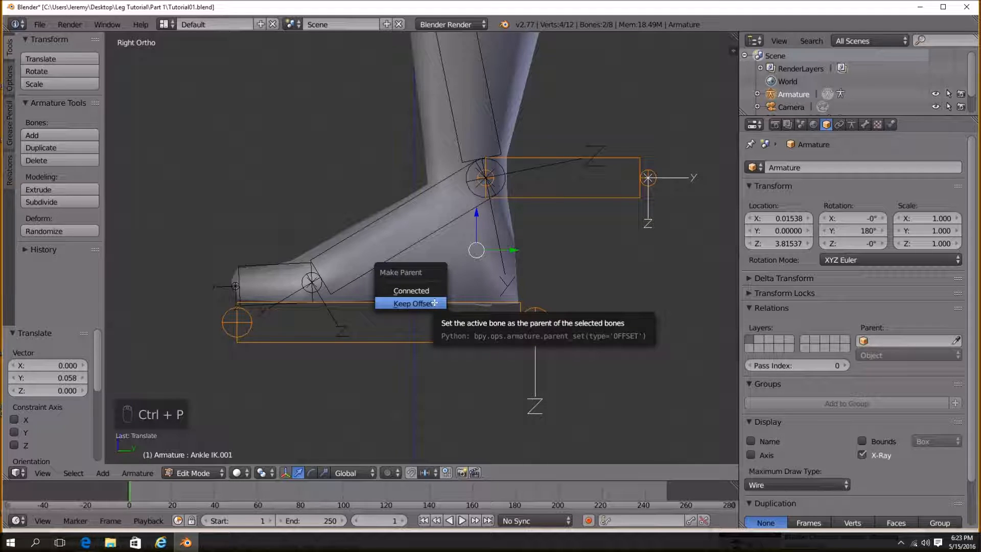
click(434, 303)
Return to Pose Mode and move the new foot bone to test its effect on the leg.
key(a)
scroll(511, 338, down, 2)
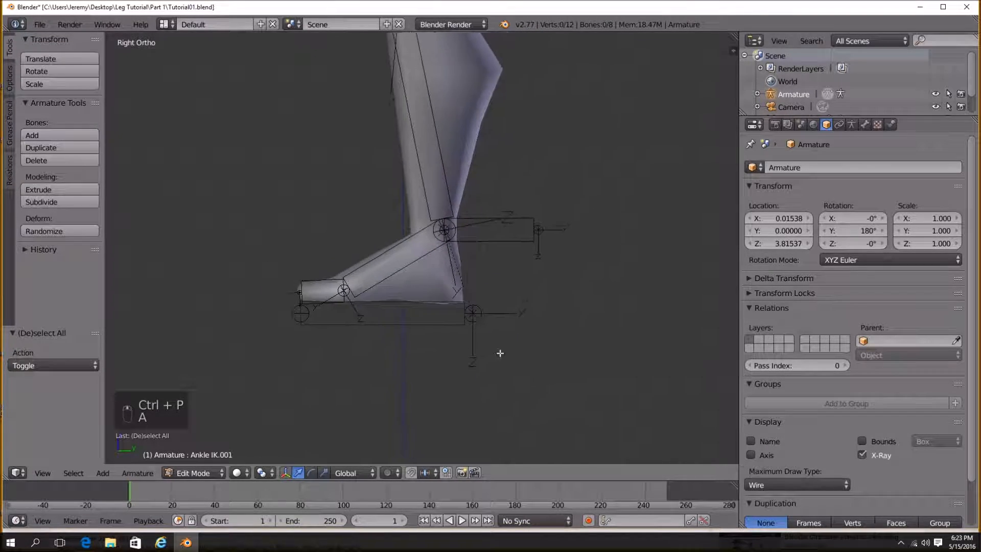
click(199, 474)
click(197, 446)
key(g)
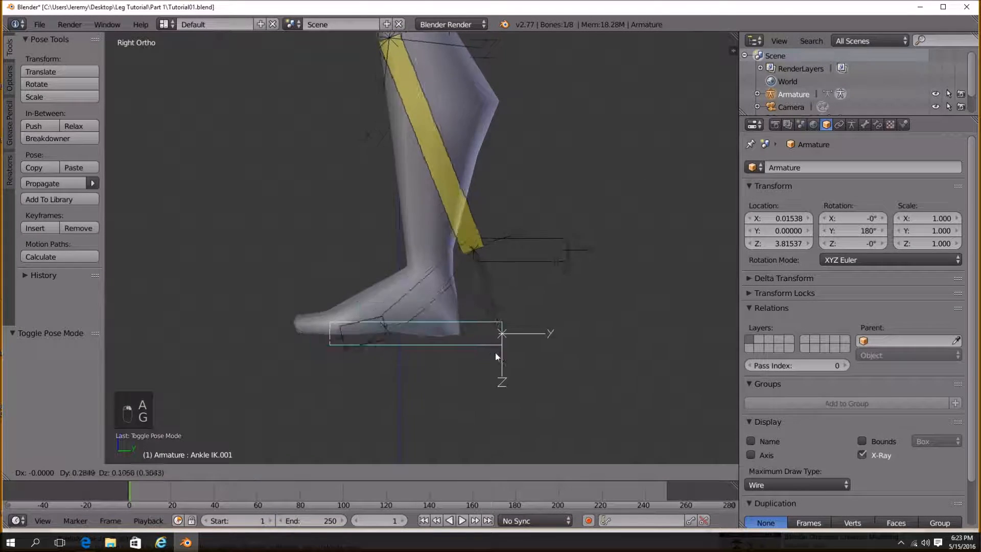
click(398, 341)
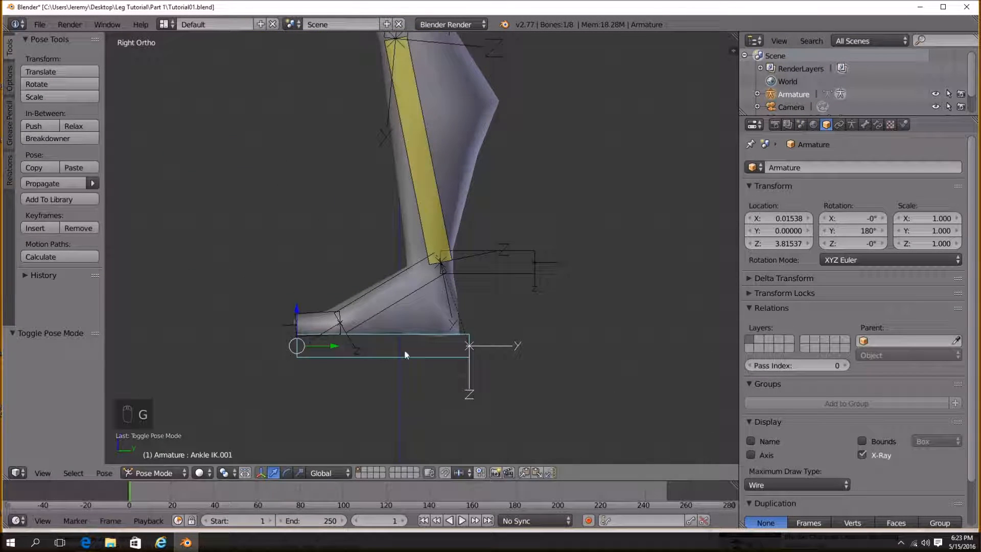
Rename the new foot bone to BoneControl.
click(865, 124)
click(848, 167)
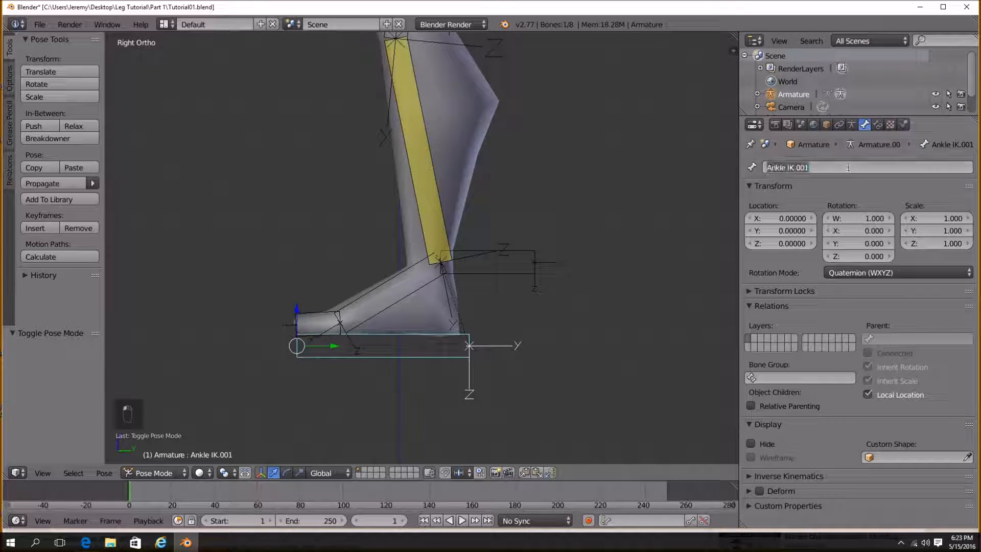
key(BackSpace)
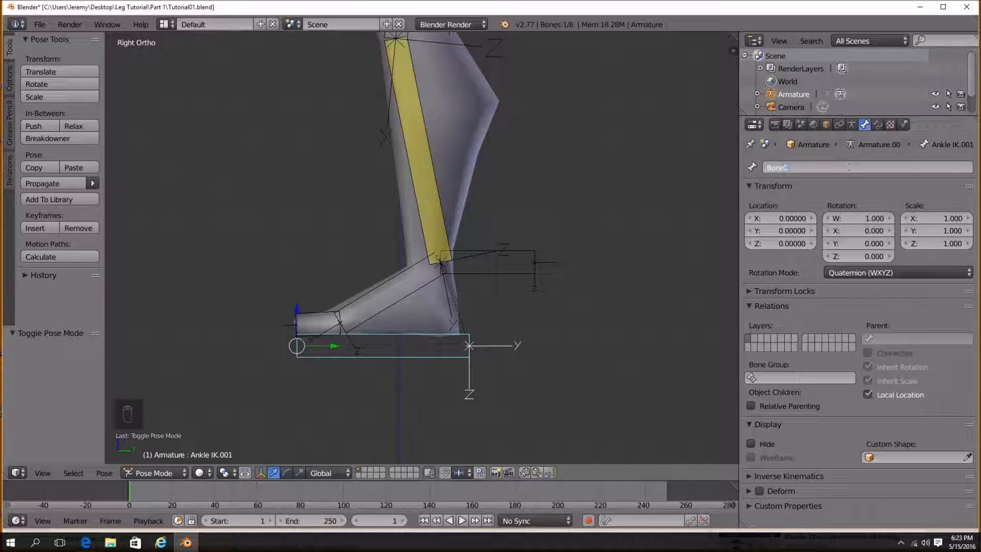
text(BoneControl)
key(Return)
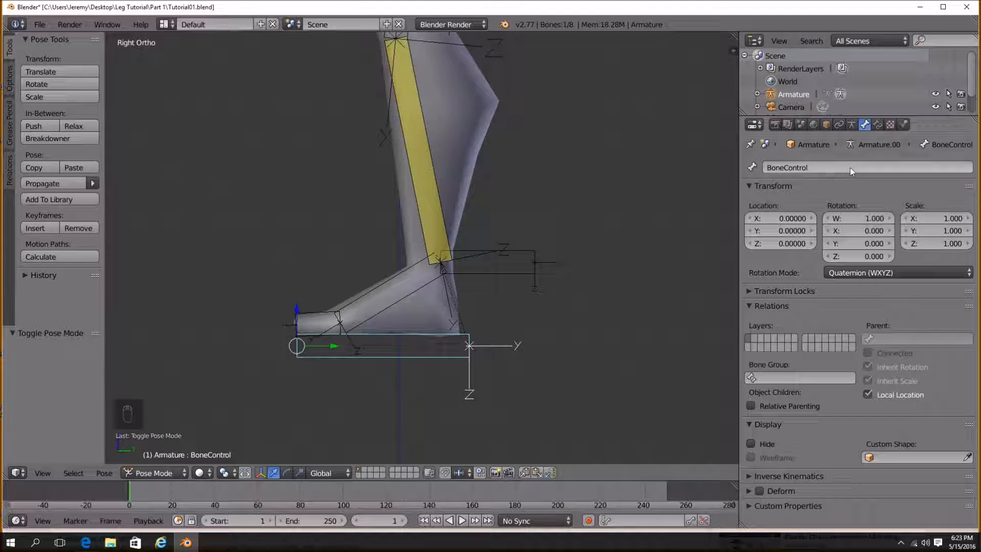
Move BoneControl around to test the foot, cancelling each move.
scroll(407, 352, down, 3)
key(g)
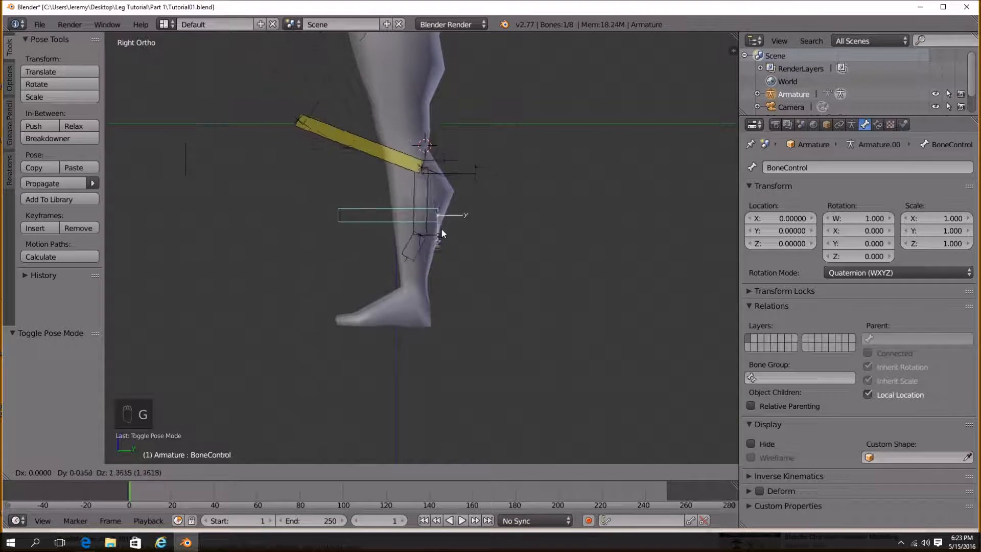
right_click(420, 294)
scroll(467, 389, up, 3)
shift+middle_drag(421, 404, 437, 377)
scroll(437, 380, down, 2)
key(g)
right_click(398, 265)
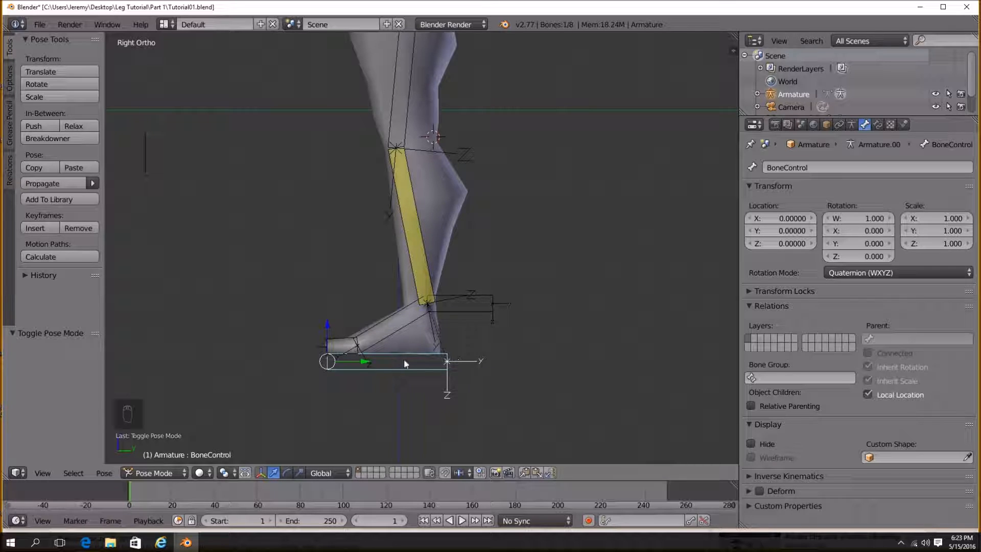
scroll(391, 395, up, 4)
shift+middle_drag(391, 395, 395, 297)
In Edit Mode, parent the foot bone Bone.004 to BoneControl with Keep Offset.
right_click(384, 296)
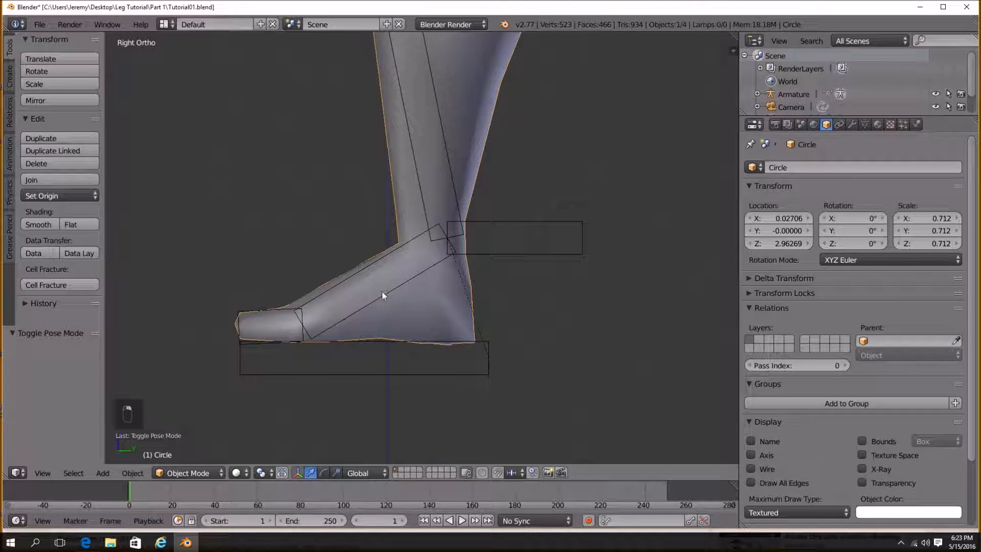
right_click(386, 296)
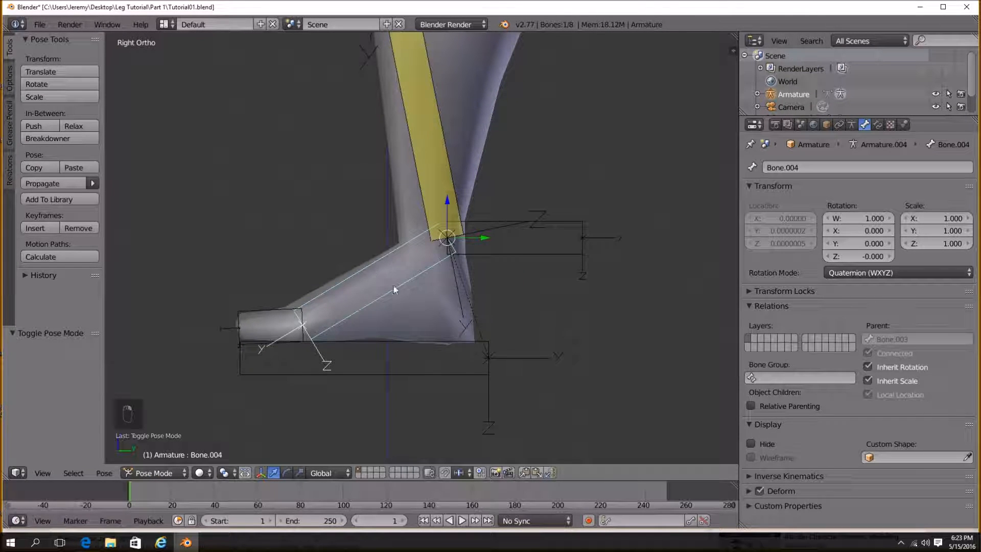
right_click(419, 372)
right_click(384, 294)
key(Tab)
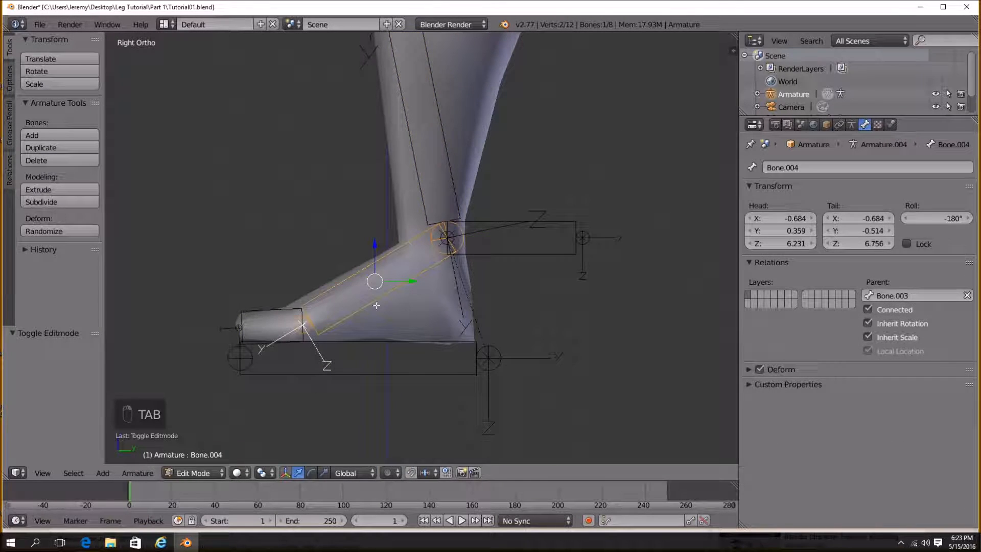
shift+right_click(392, 345)
key(ctrl+p)
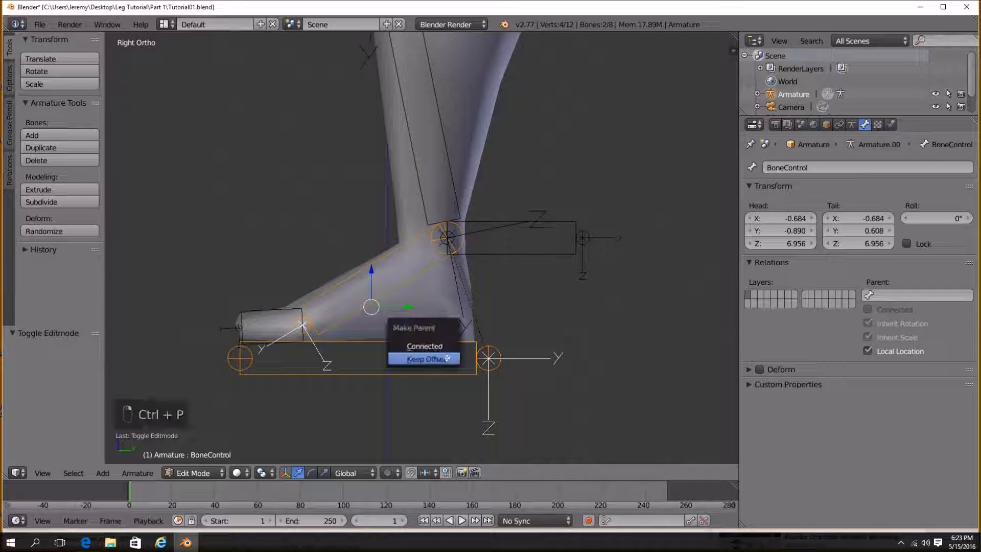
click(446, 357)
Return to Pose Mode and test moving BoneControl, cancelling the move.
key(ctrl+Tab)
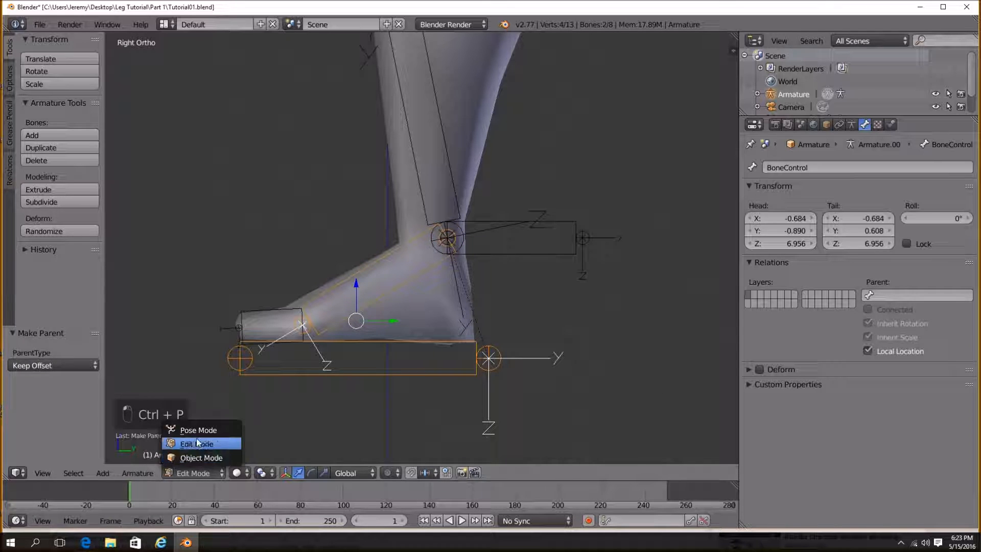
click(236, 431)
key(g)
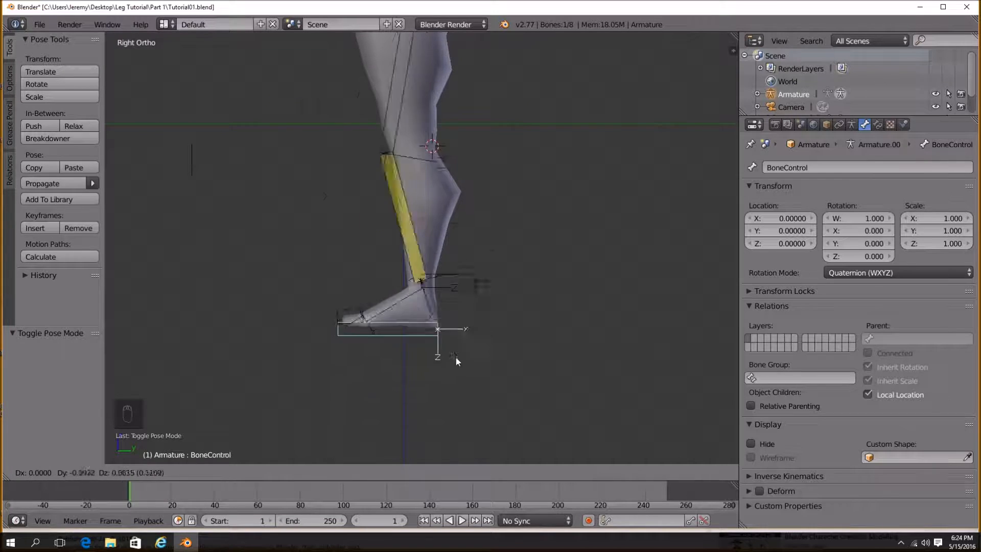
key(Escape)
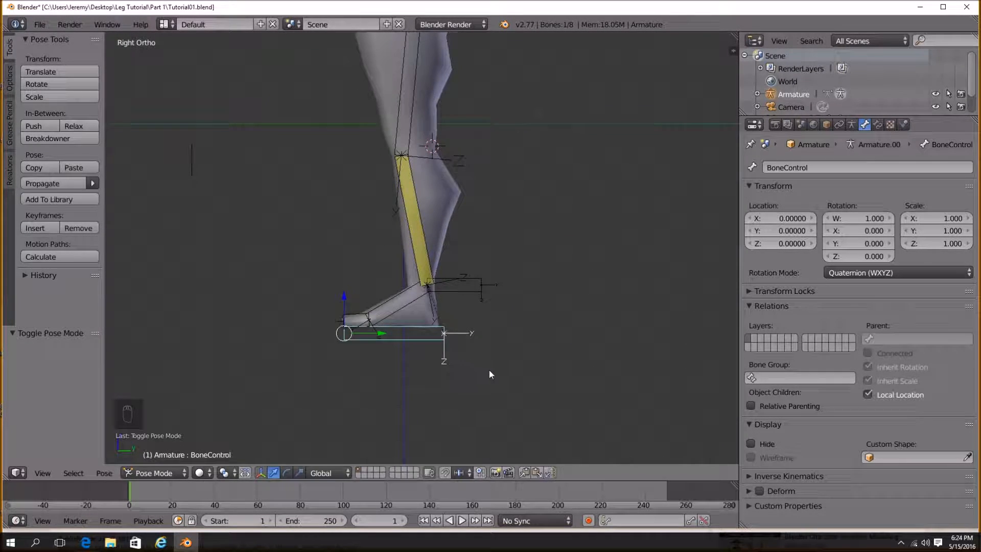
Add a Copy Location bone constraint to the foot bone Bone.004.
scroll(488, 370, up, 2)
right_click(405, 332)
scroll(421, 327, up, 2)
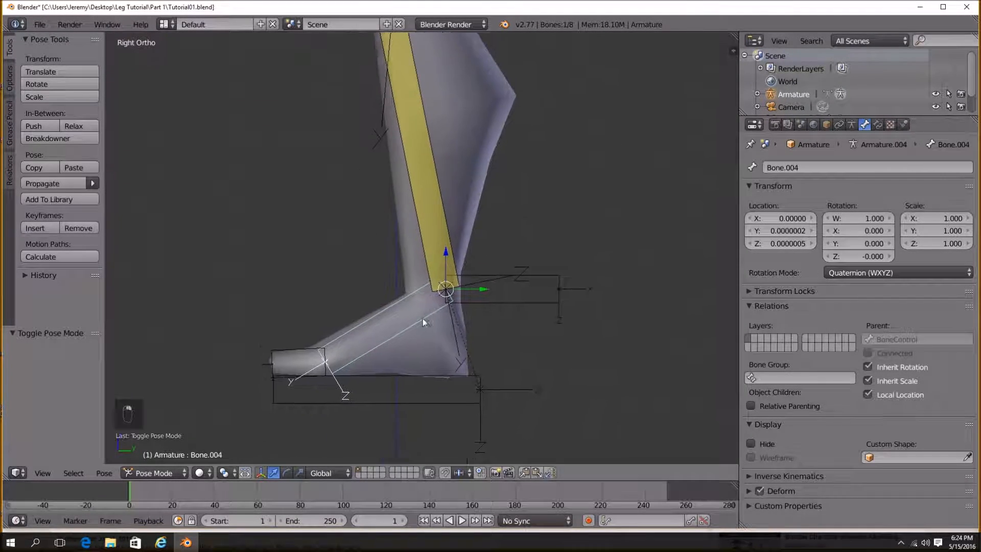
click(878, 125)
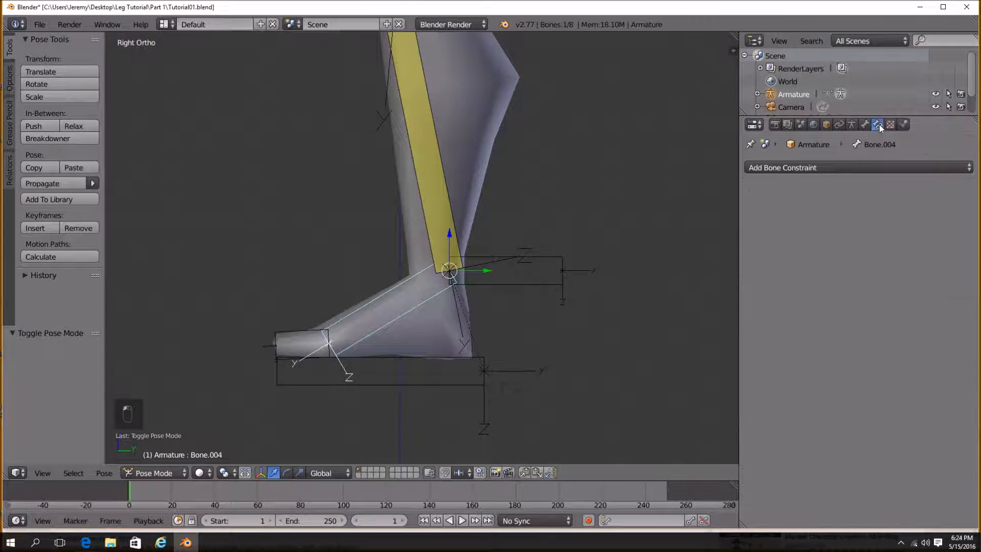
click(875, 167)
click(771, 197)
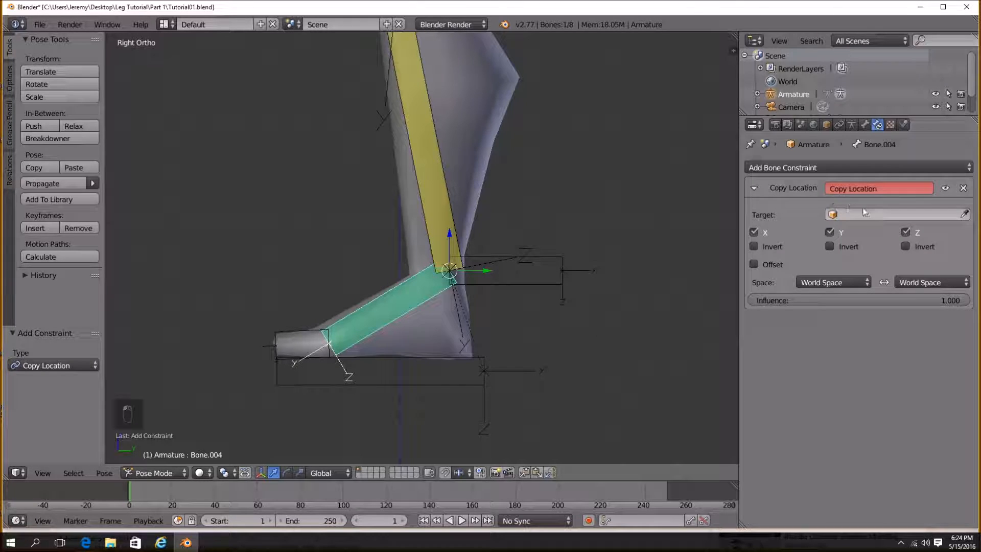
right_click(443, 165)
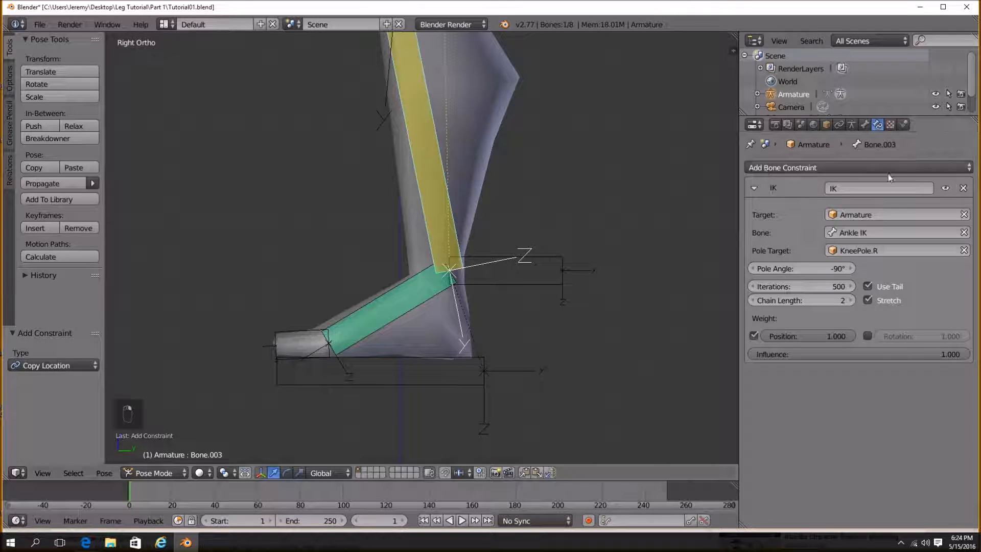
right_click(392, 297)
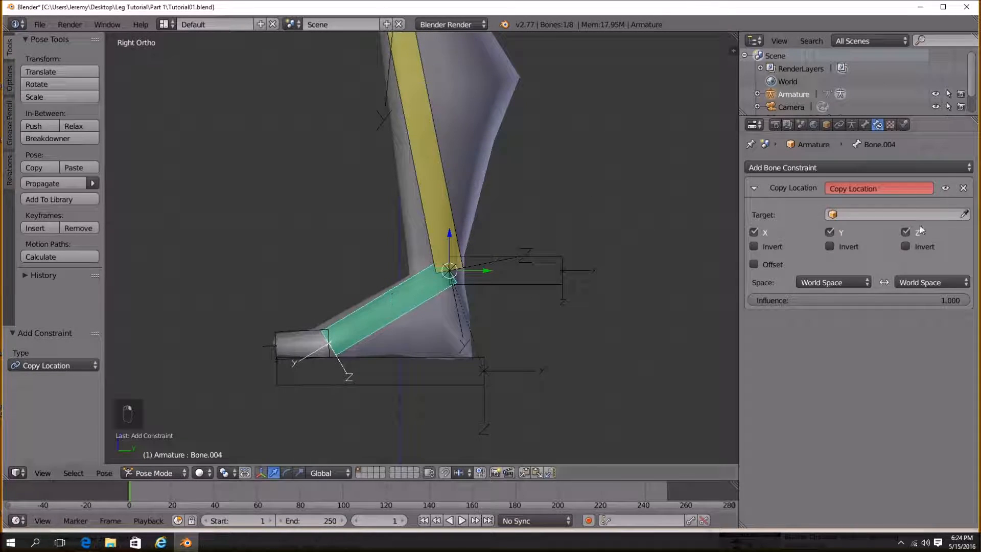
Set the Copy Location target to the Armature's Bone.003 and slide Head/Tail to the tail end.
click(882, 215)
click(882, 233)
click(882, 233)
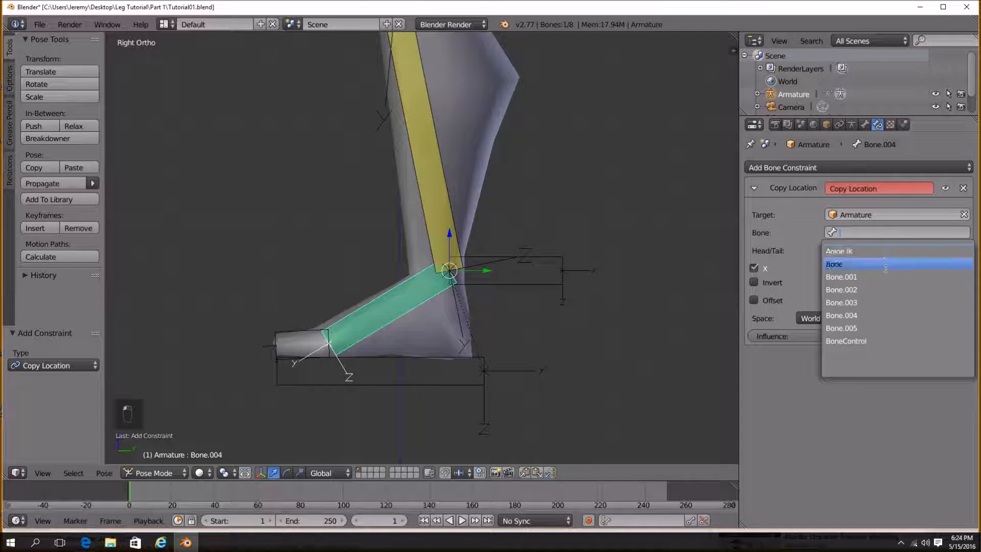
click(885, 303)
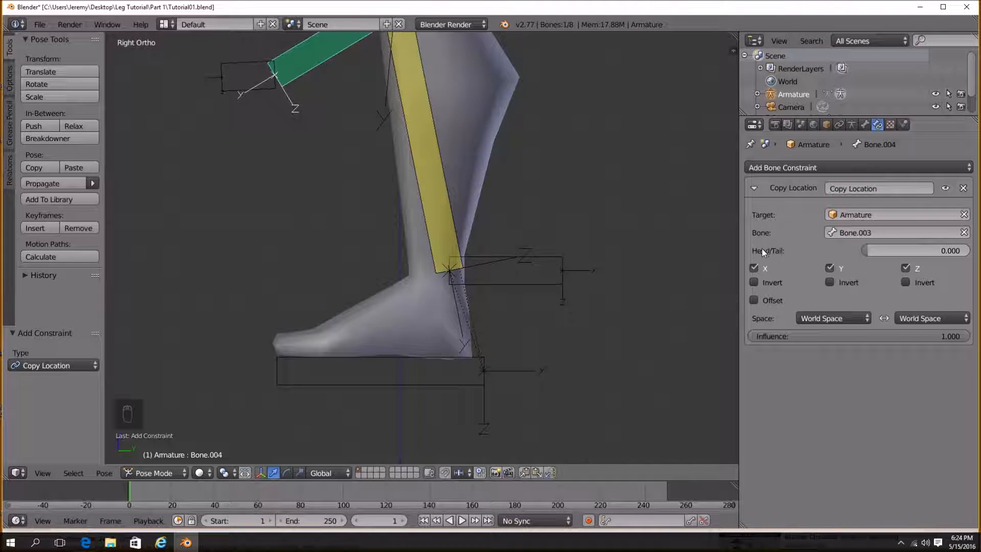
drag(889, 249, 970, 251)
Test moving BoneControl in Pose Mode to check the foot bone follows.
right_click(421, 360)
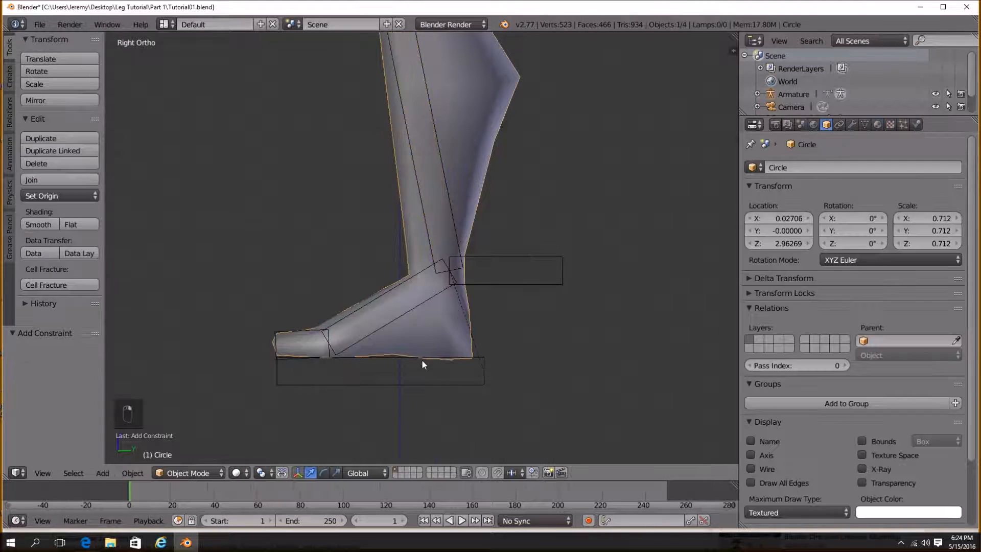
right_click(421, 358)
scroll(416, 356, down, 3)
key(g)
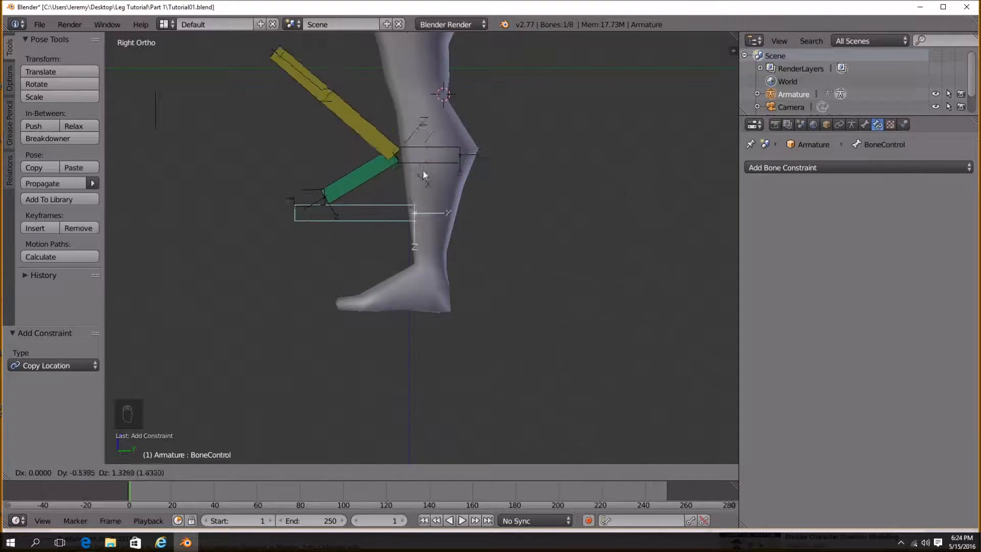
click(504, 334)
scroll(504, 333, up, 6)
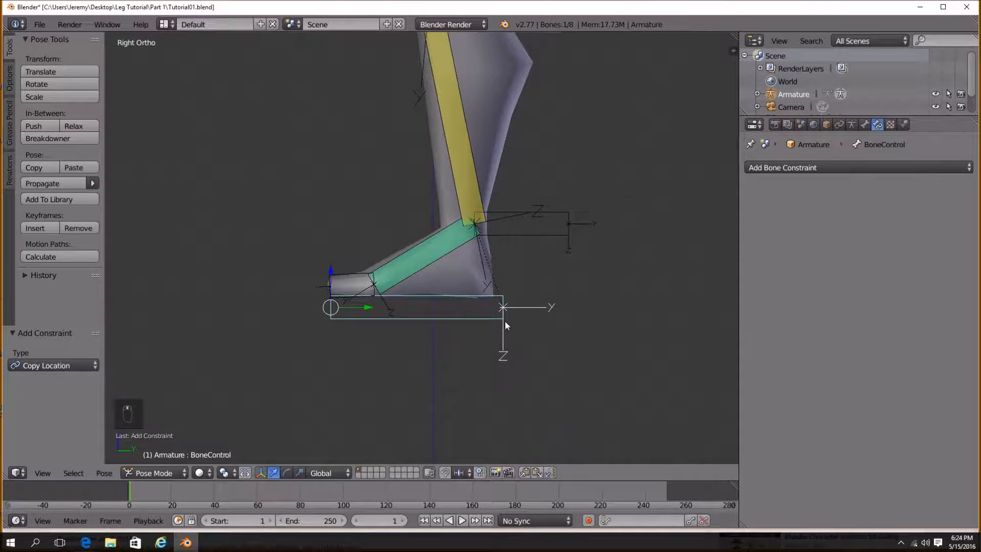
In Edit Mode, duplicate the foot and toe bones and scale up their display thickness.
click(142, 473)
click(149, 448)
shift+middle_drag(366, 349, 367, 365)
right_click(378, 303)
shift+right_click(280, 295)
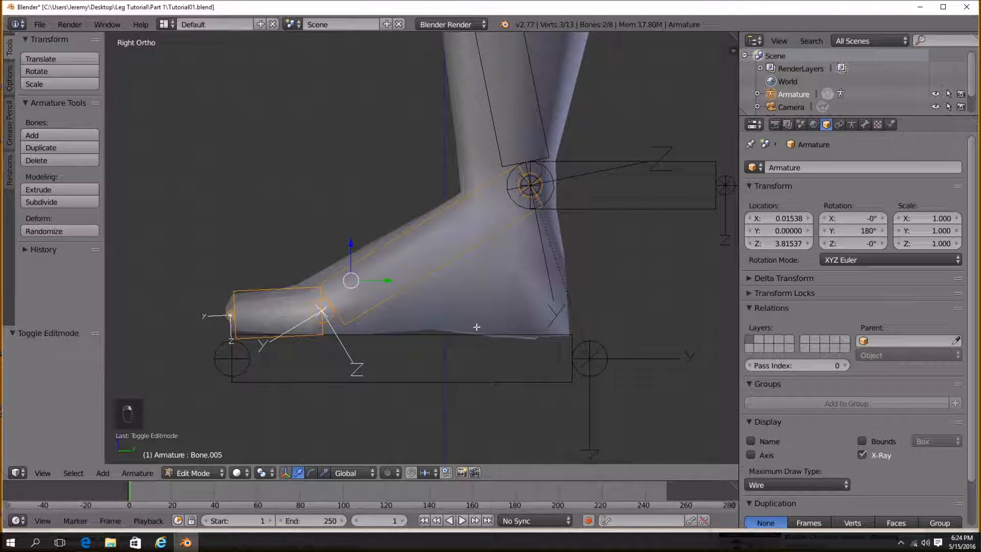
key(shift+d)
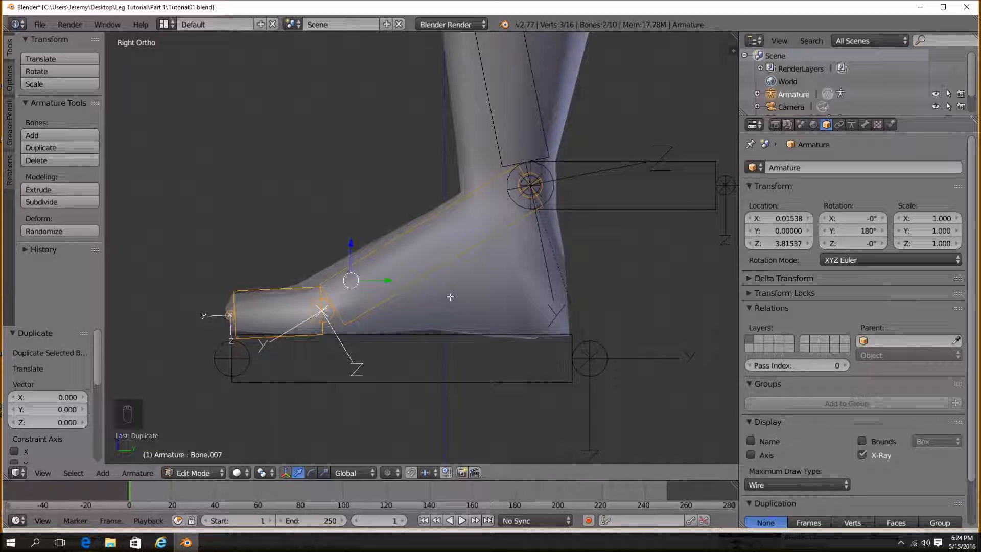
key(ctrl+alt+s)
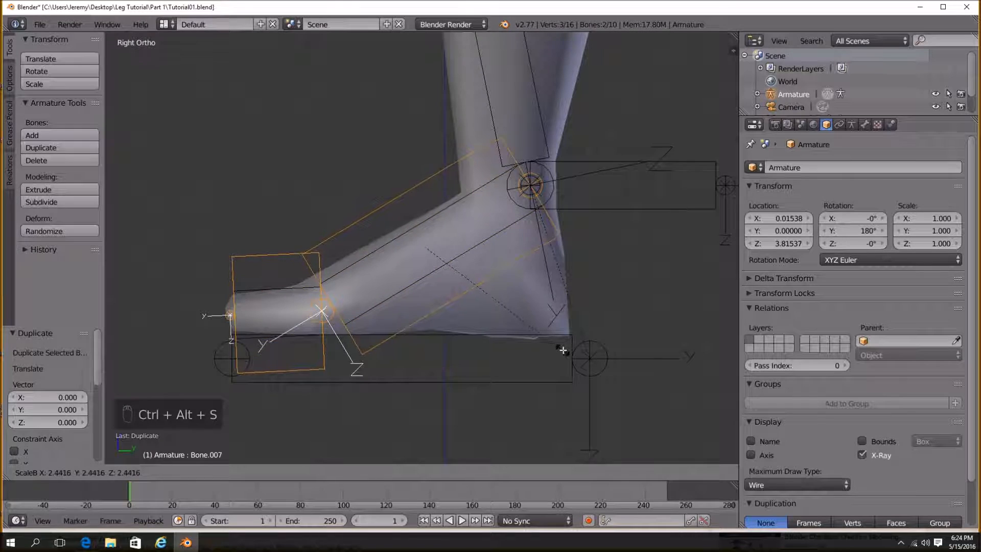
click(400, 293)
Reduce the display thickness of each duplicated bone separately.
right_click(400, 293)
shift+right_click(297, 289)
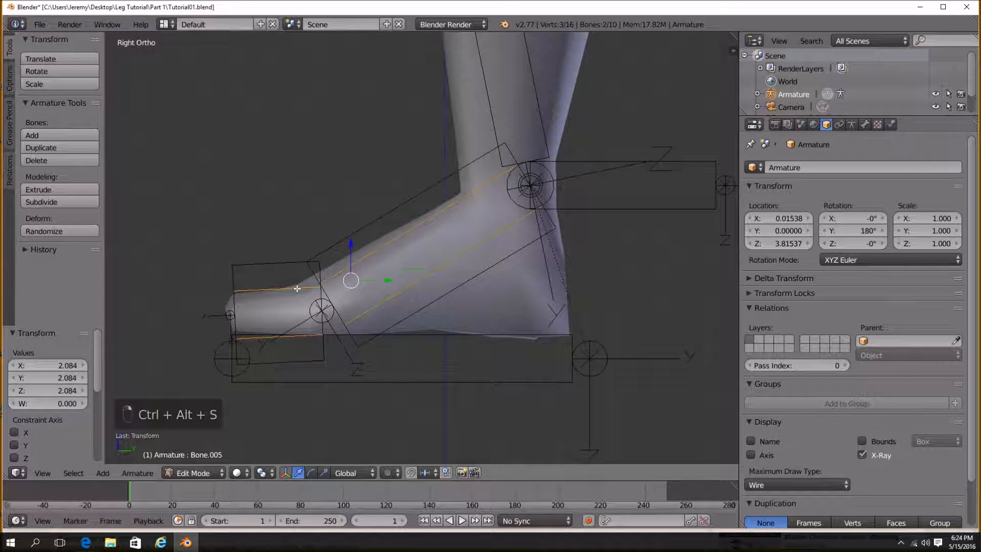
key(ctrl+alt+s)
click(481, 256)
right_click(482, 275)
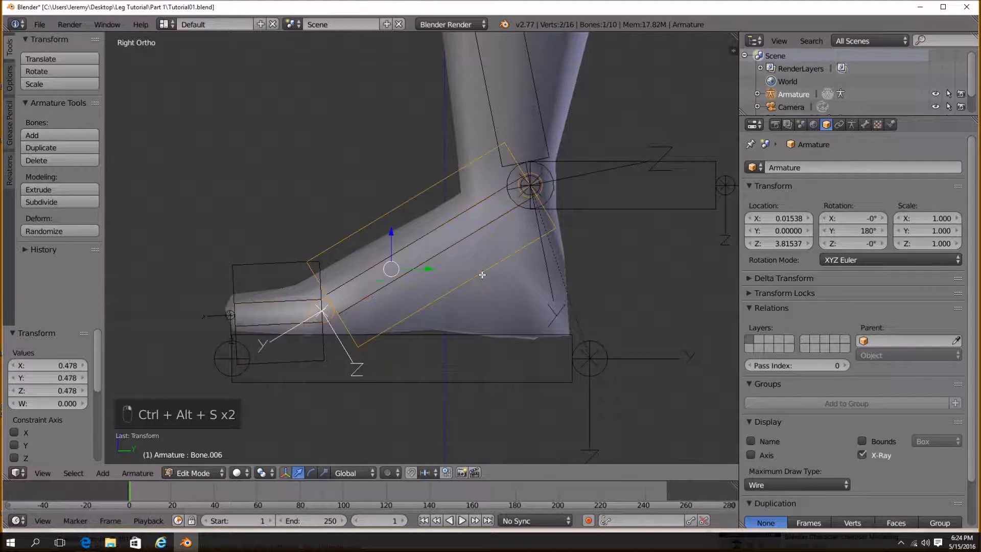
shift+right_click(288, 280)
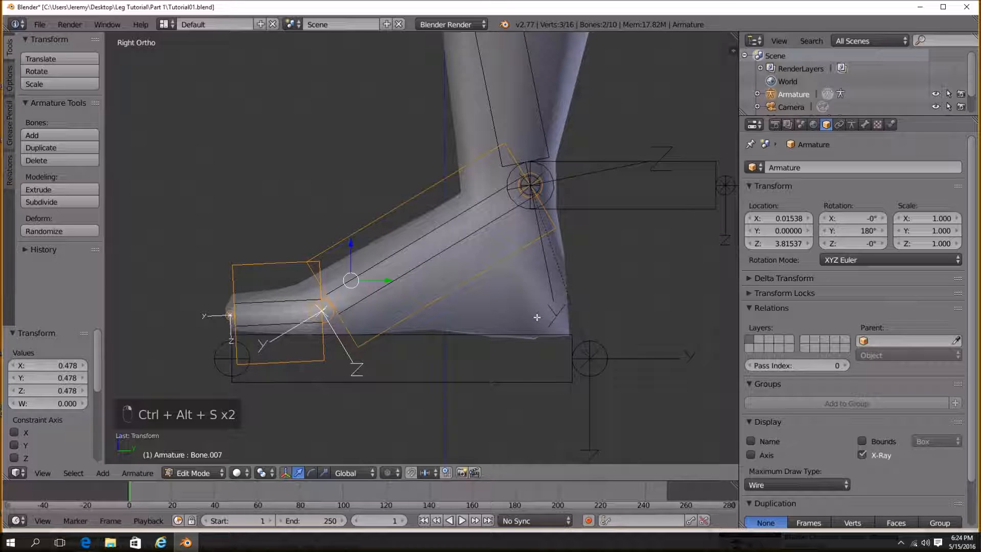
key(ctrl+alt+s)
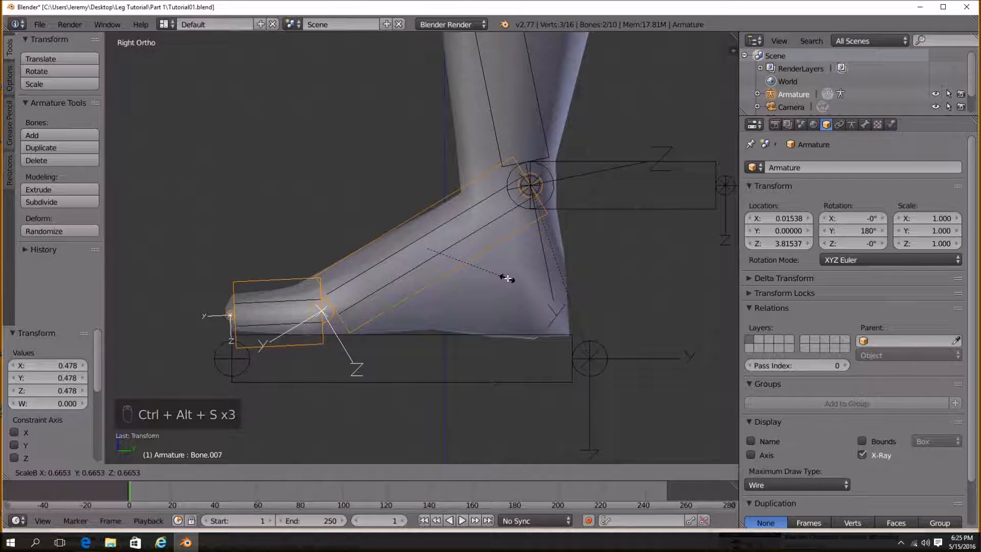
click(507, 278)
Select the duplicated toe bone, disable its Deform option, and rename it Toes Control.
key(a)
scroll(511, 297, down, 2)
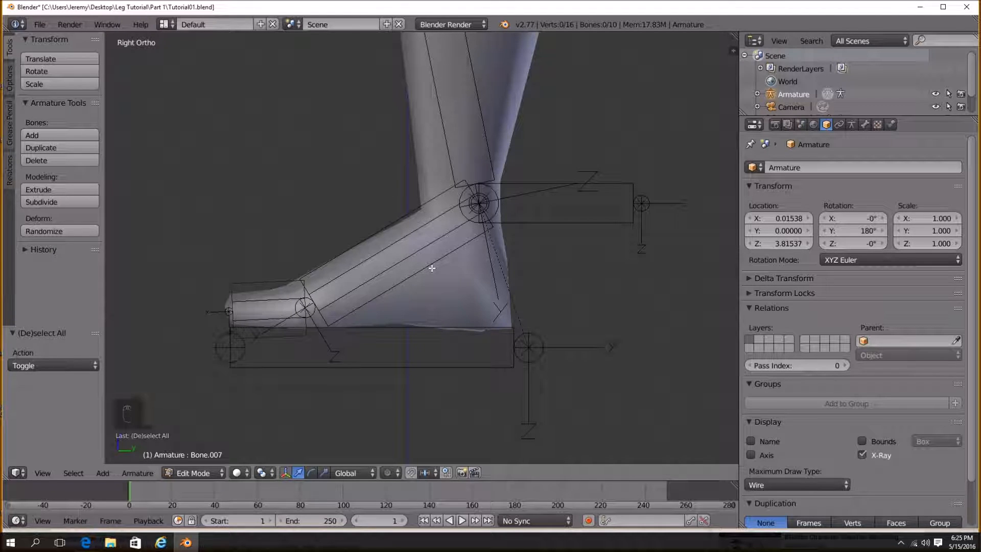
right_click(258, 280)
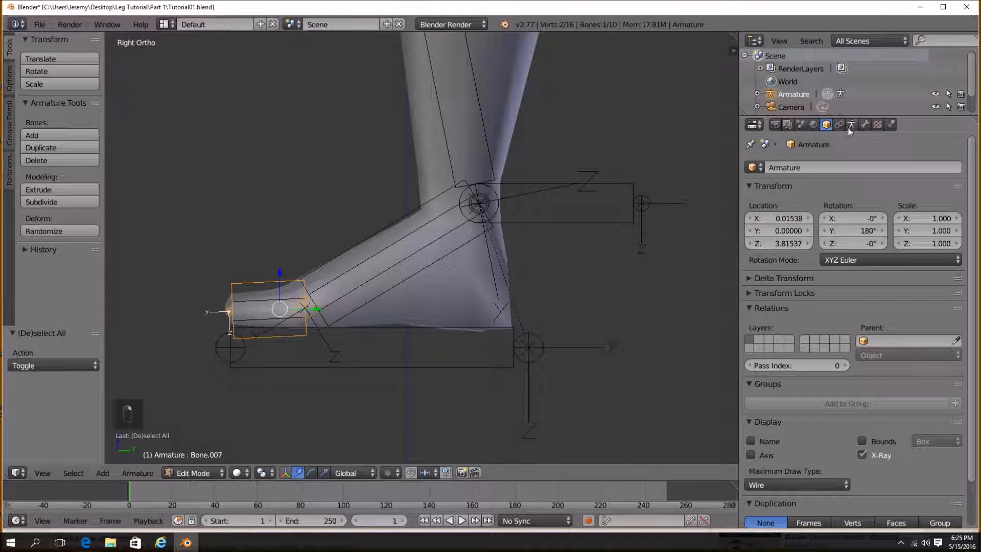
click(864, 124)
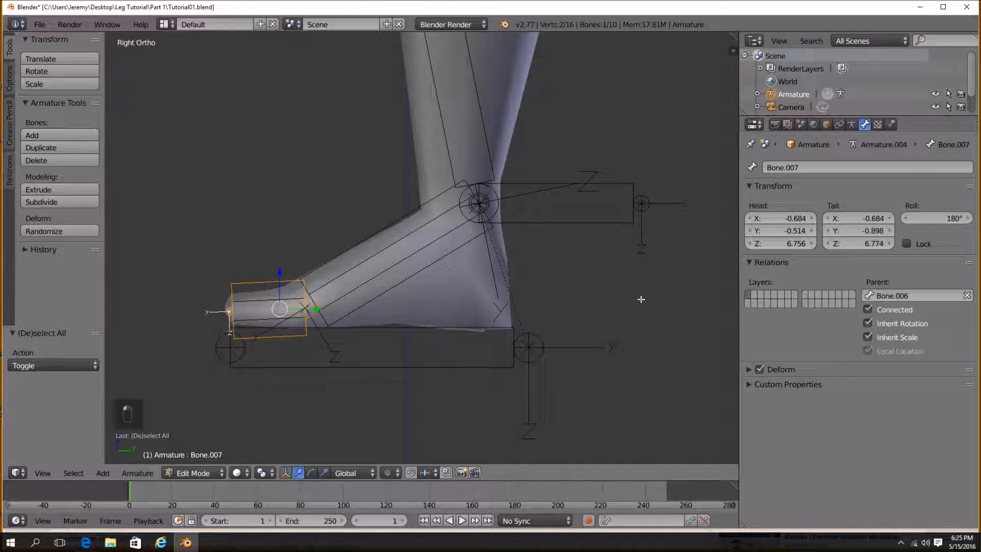
click(760, 370)
click(811, 169)
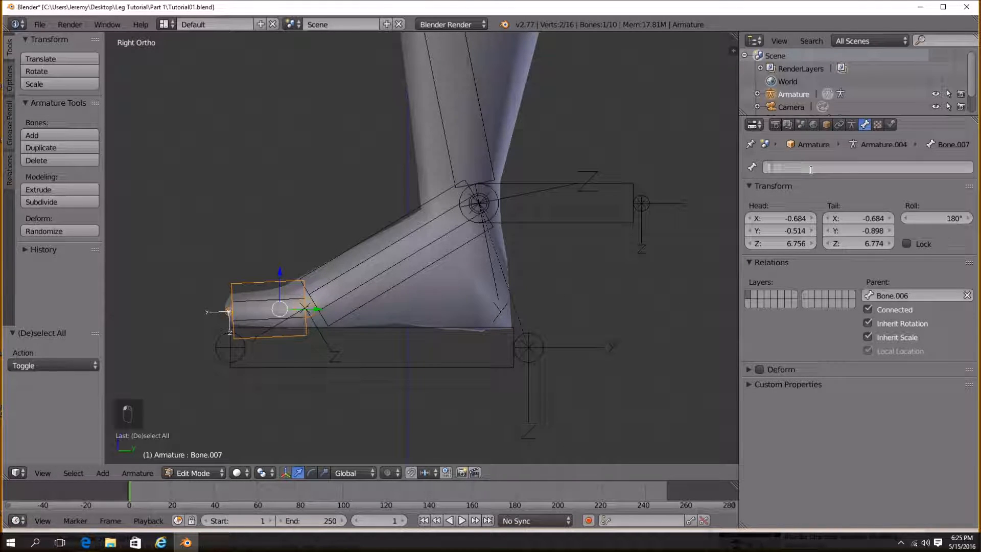
text(Toes Control)
key(Return)
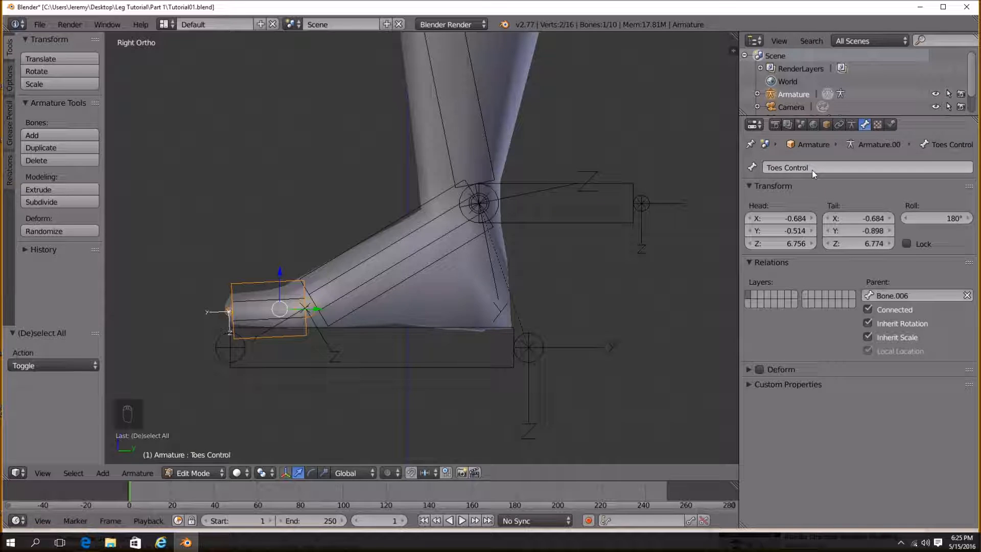
Rename the duplicated mid-foot bone Mid foot Control and disable its Deform option.
right_click(367, 238)
click(820, 168)
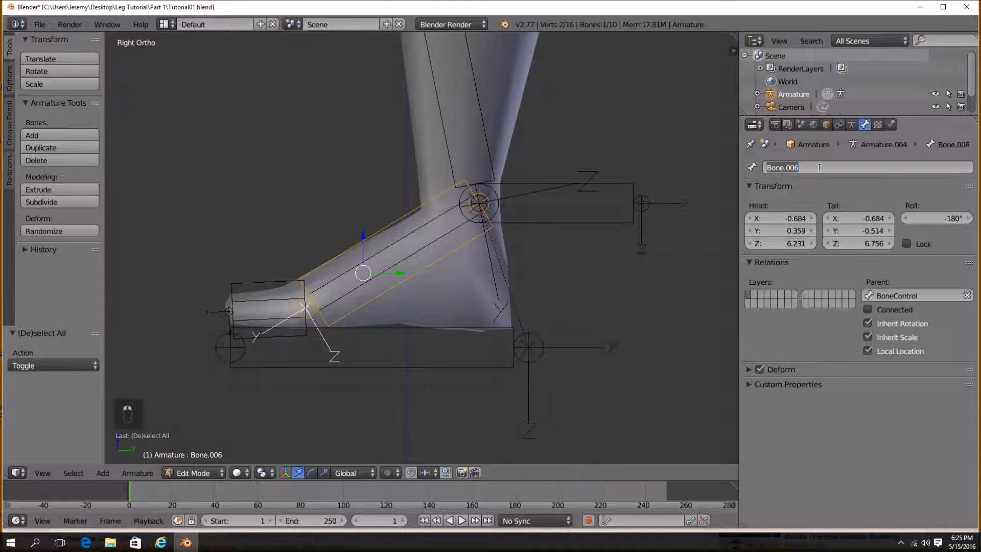
text(Mid foot Con)
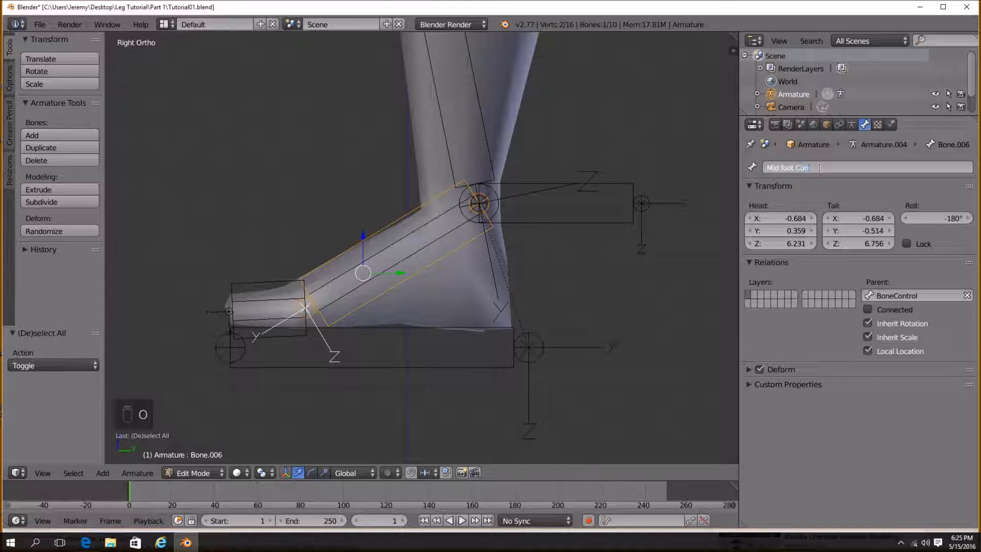
text(trol)
key(Return)
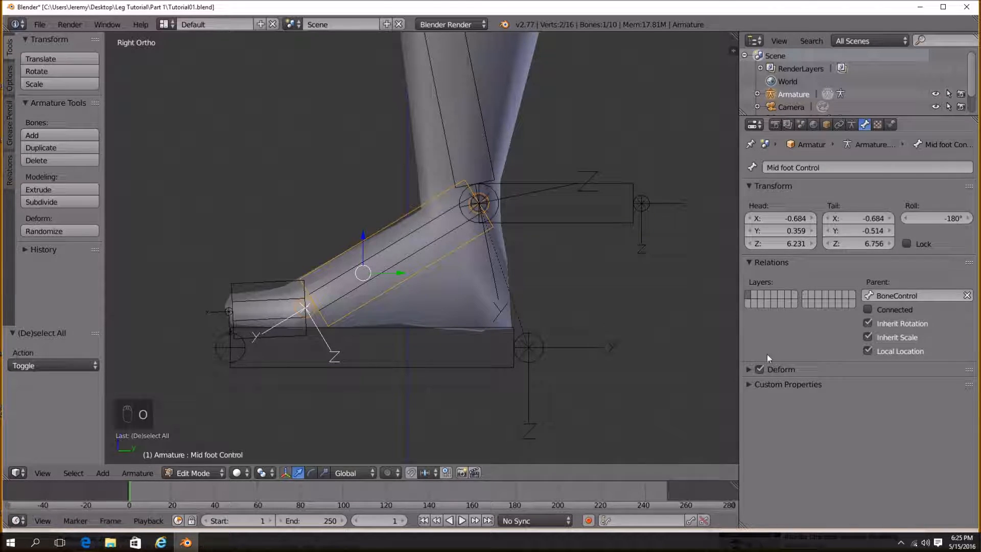
click(760, 369)
In Pose Mode, delete the copied Copy Location constraint from Mid foot Control.
key(Tab)
key(Tab)
click(207, 474)
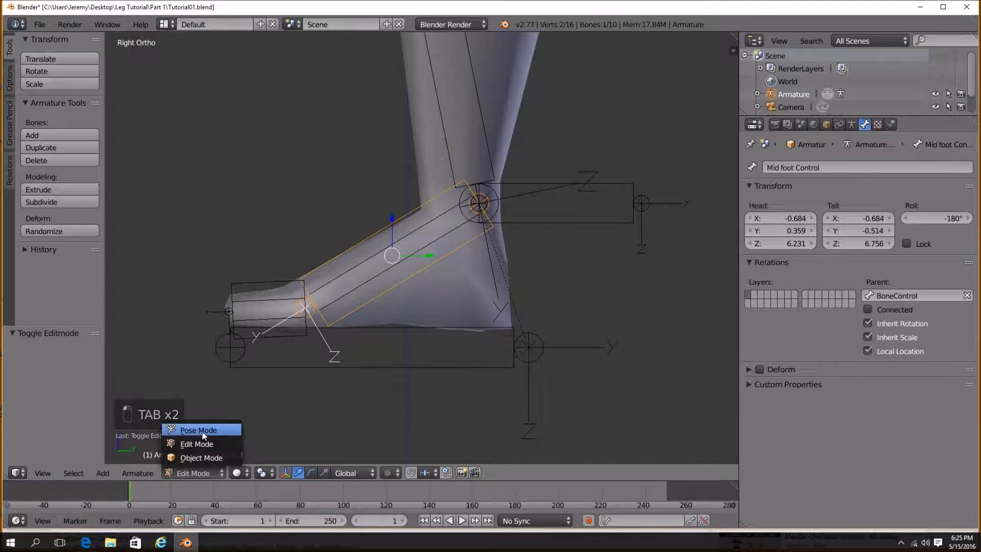
click(204, 432)
click(879, 125)
click(964, 188)
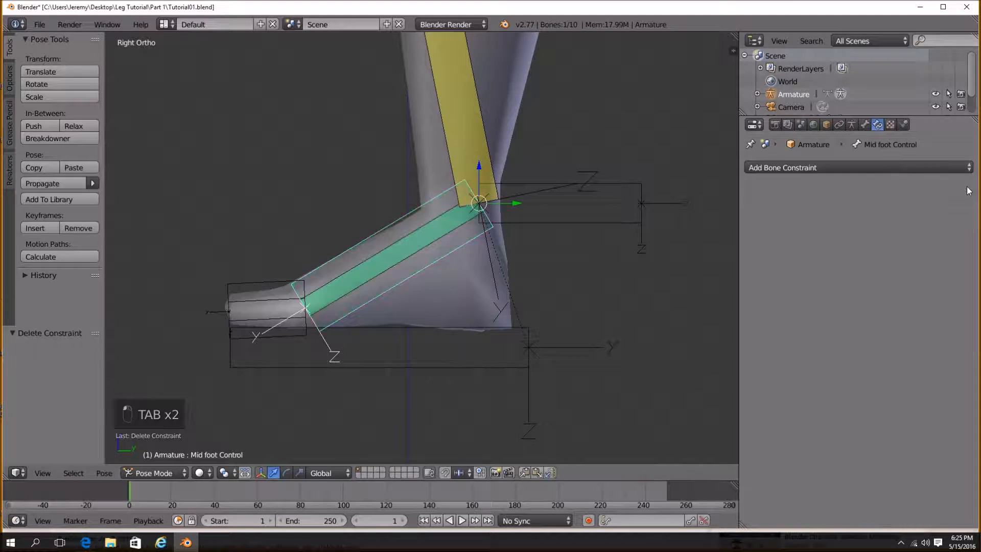
In Edit Mode, parent Toes Control to BoneControl with Keep Offset.
click(153, 473)
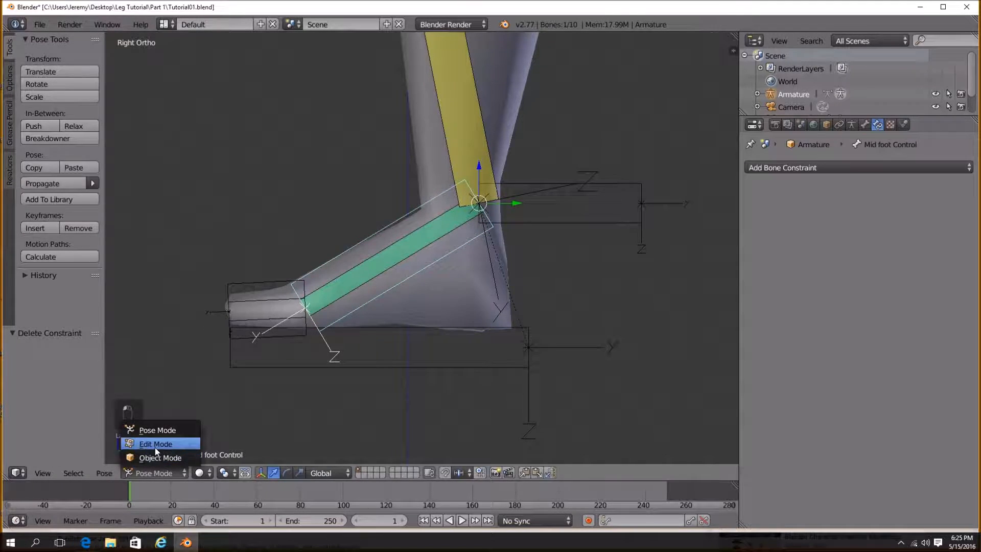
click(169, 443)
shift+middle_drag(326, 355, 337, 322)
right_click(222, 272)
shift+middle_drag(249, 290, 290, 270)
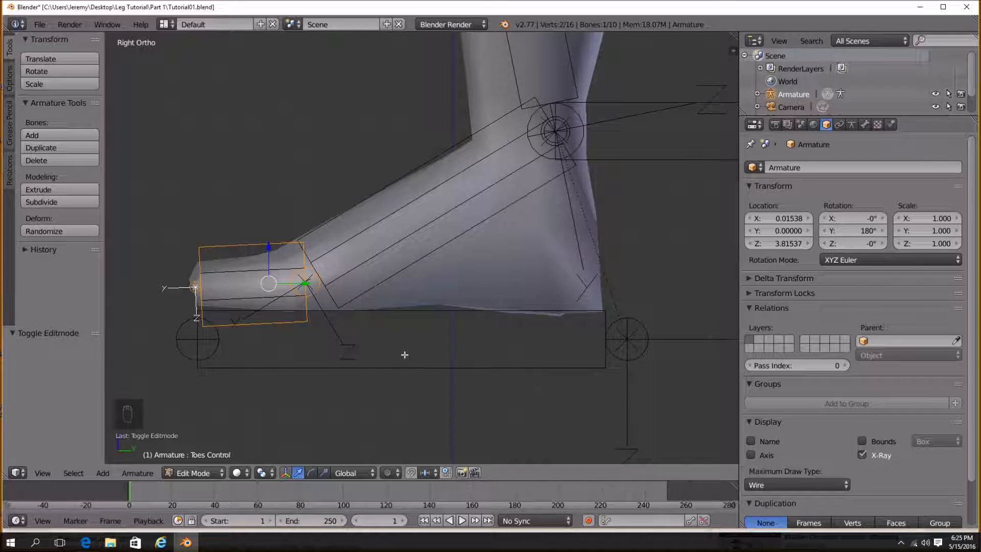
shift+right_click(424, 368)
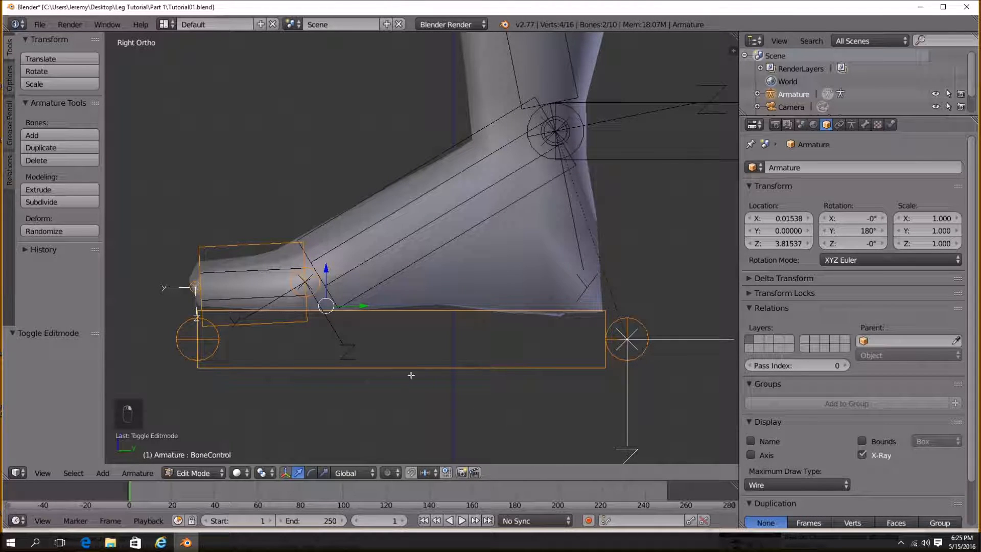
key(ctrl+p)
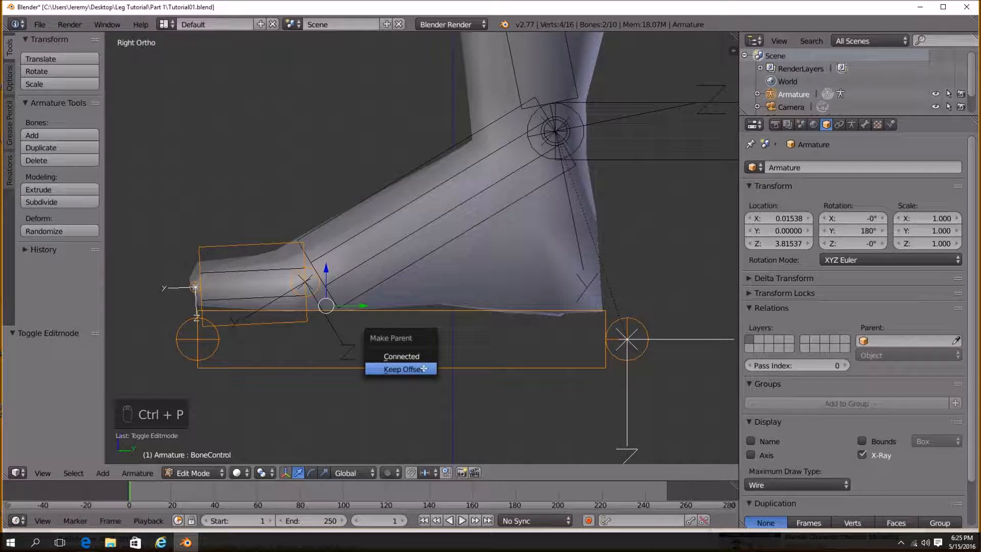
click(424, 368)
In Pose Mode, test rotating Mid foot Control, cancelling the rotation.
key(a)
scroll(424, 368, down, 2)
scroll(424, 368, down, 1)
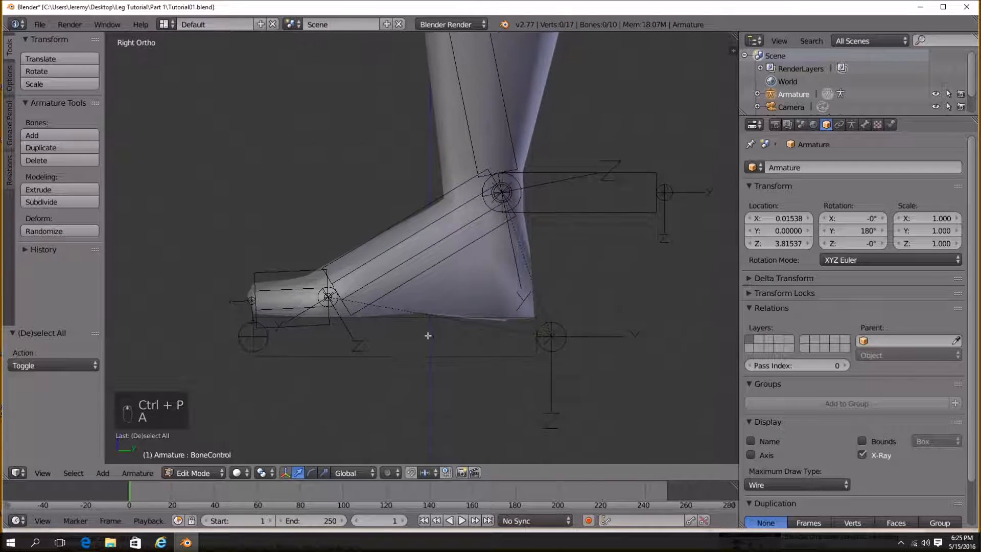
click(193, 472)
click(201, 430)
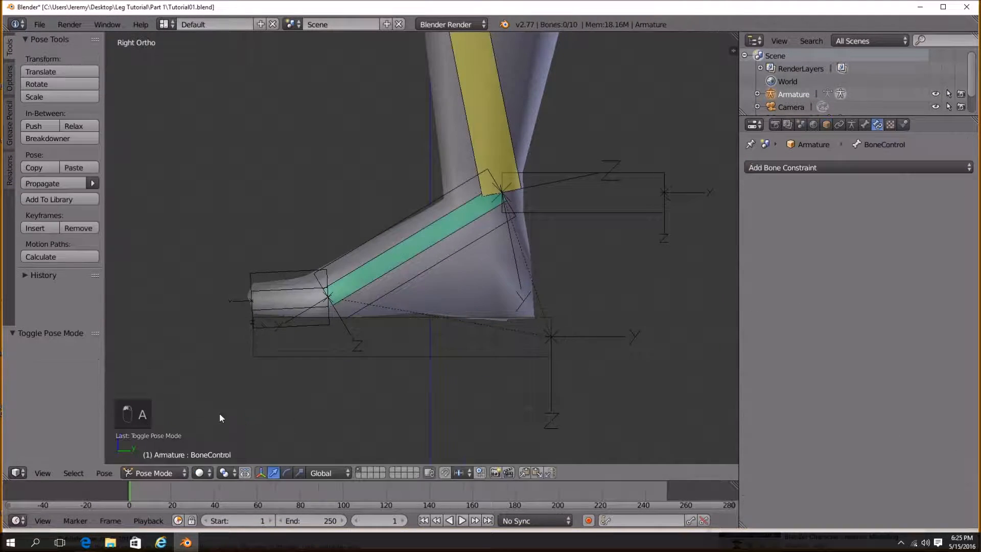
right_click(440, 268)
shift+middle_drag(518, 274, 512, 290)
key(r)
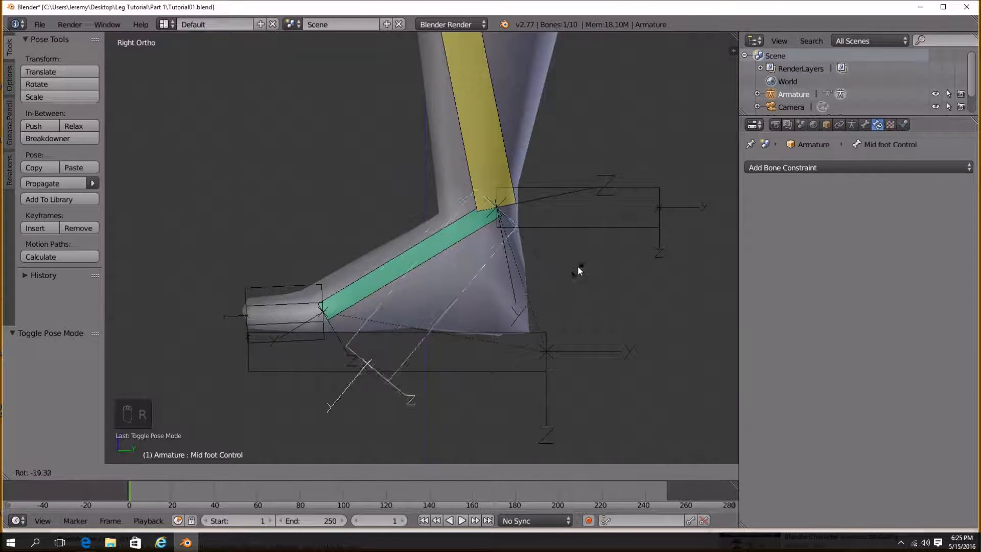
right_click(561, 221)
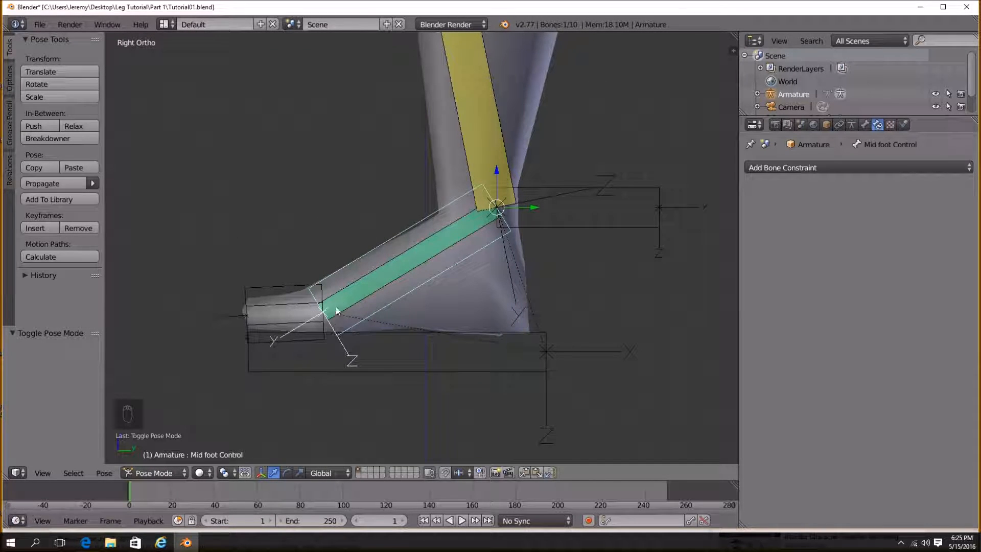
In Edit Mode, rotate the Mid foot Control bone 180 degrees.
click(153, 473)
click(156, 443)
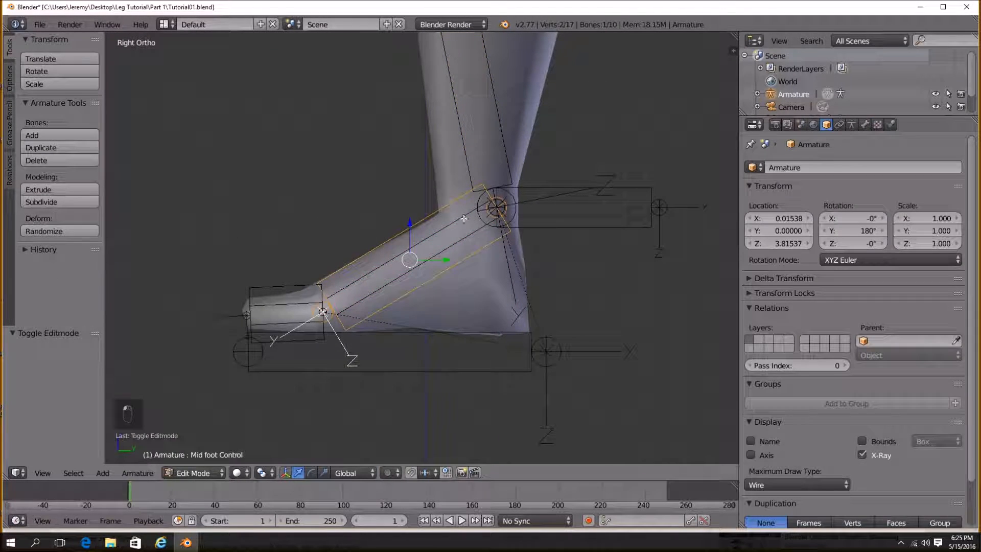
text(r180)
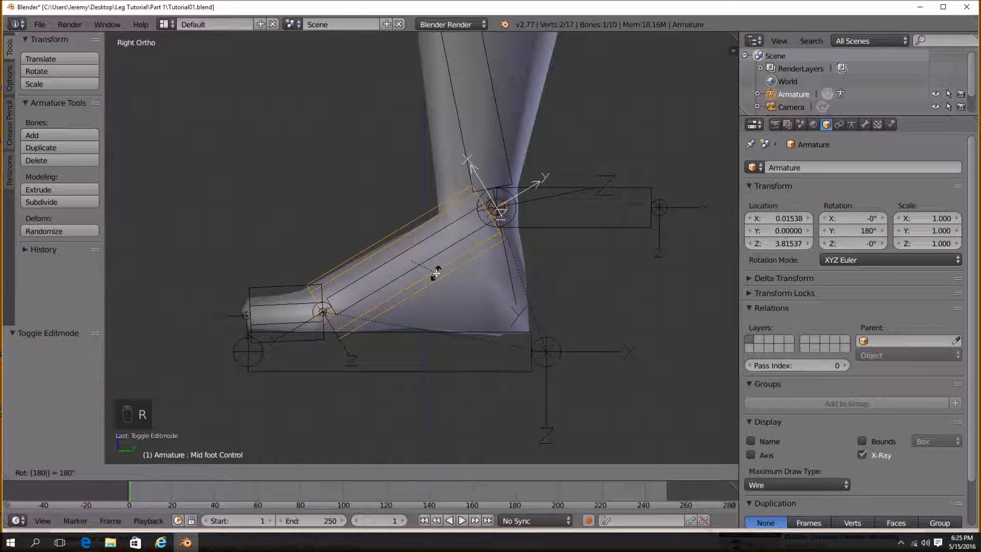
key(Return)
In Edit Mode, parent the Mid foot Control bone to the Ankle IK bone.
scroll(542, 302, up, 2)
shift+middle_drag(544, 302, 460, 306)
scroll(434, 311, down, 1)
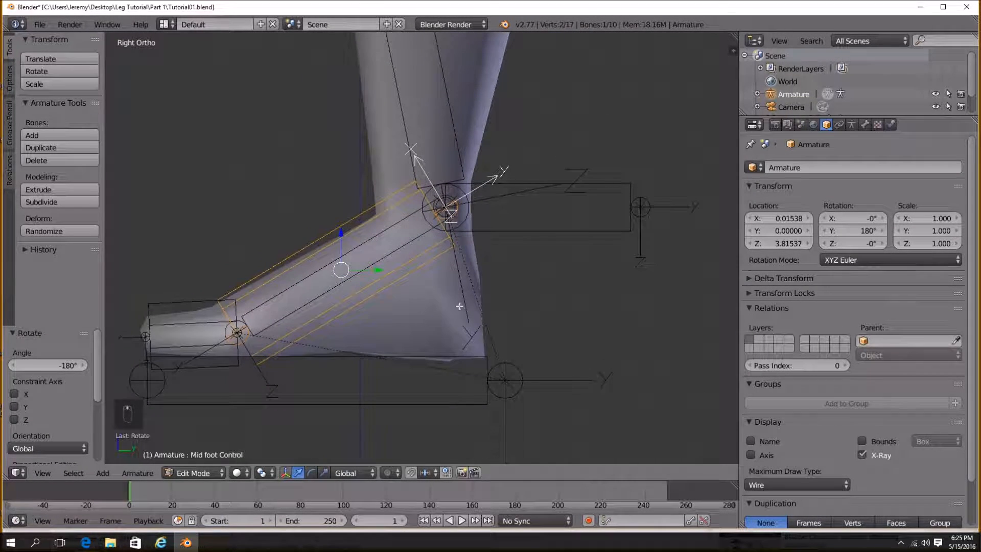
right_click(596, 233)
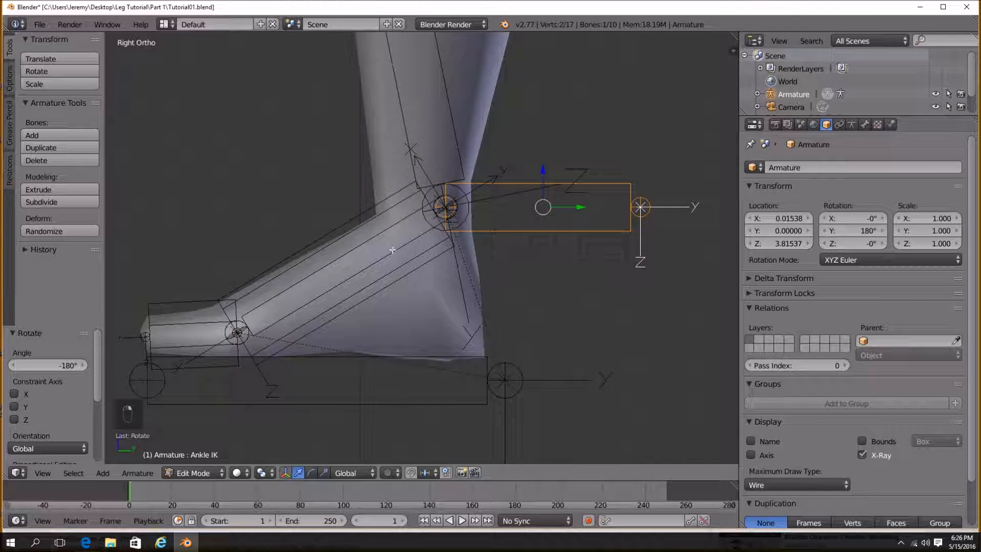
shift+right_click(334, 226)
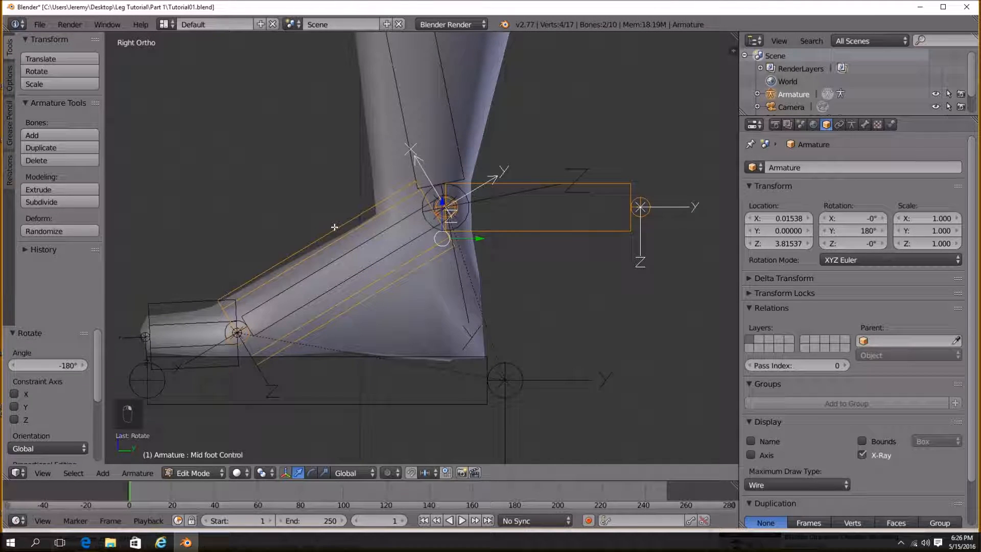
key(ctrl+p)
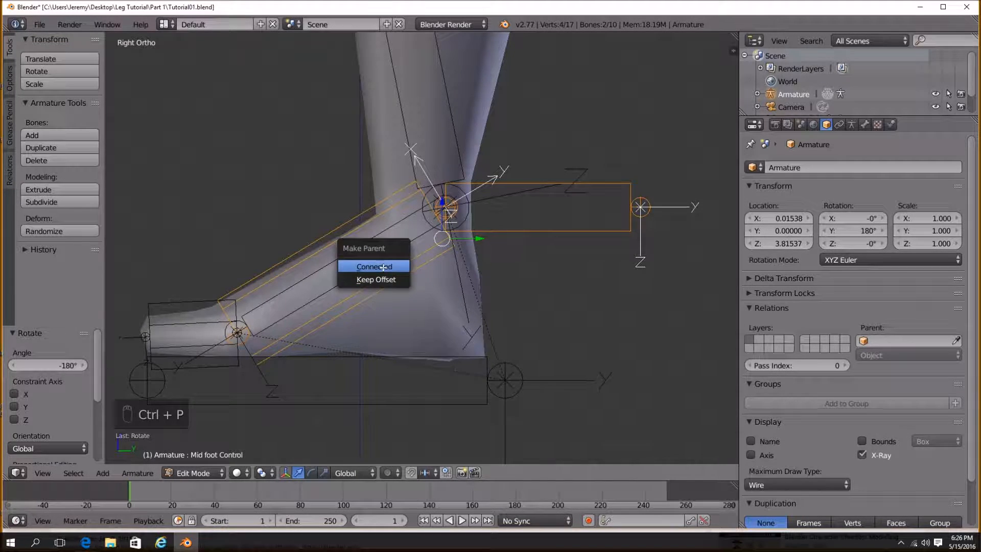
click(383, 267)
In Pose Mode, test rotating and grabbing the foot control bones, cancelling each transform.
key(a)
scroll(475, 282, down, 2)
click(213, 480)
click(213, 430)
key(r)
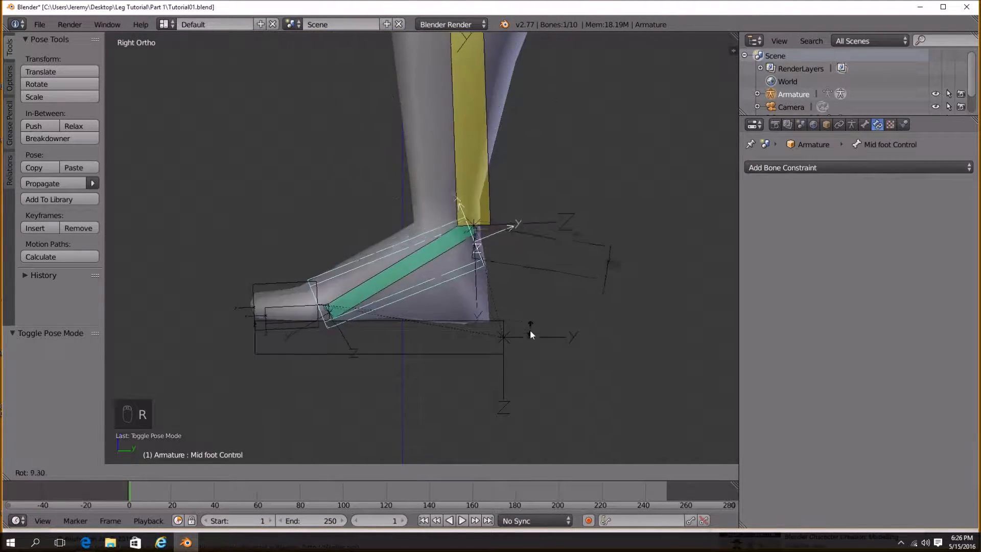
right_click(478, 262)
right_click(445, 322)
key(g)
right_click(446, 273)
right_click(474, 257)
key(r)
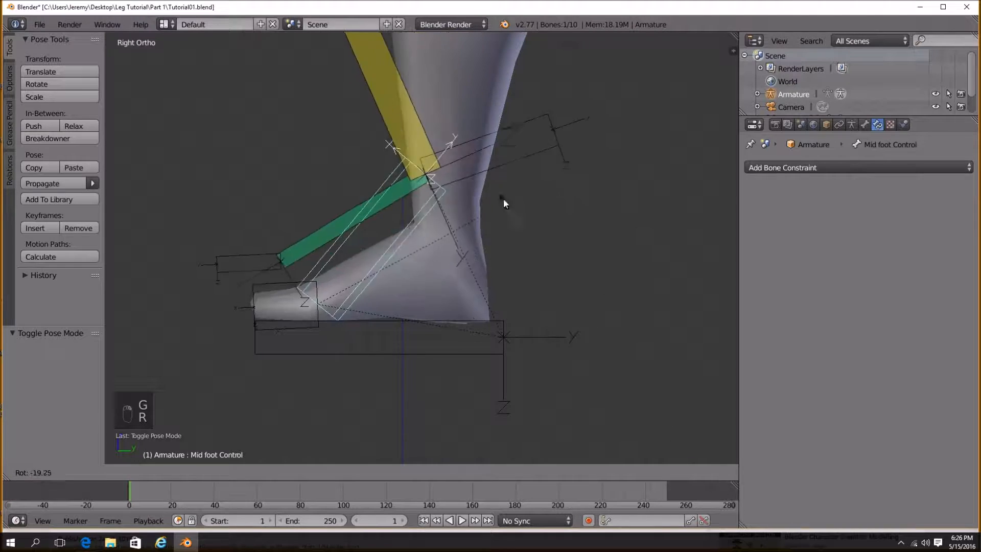
right_click(527, 261)
Switch to Edit Mode and back to Pose Mode, then test rotating Mid foot Control again, cancelling it.
scroll(452, 291, up, 3)
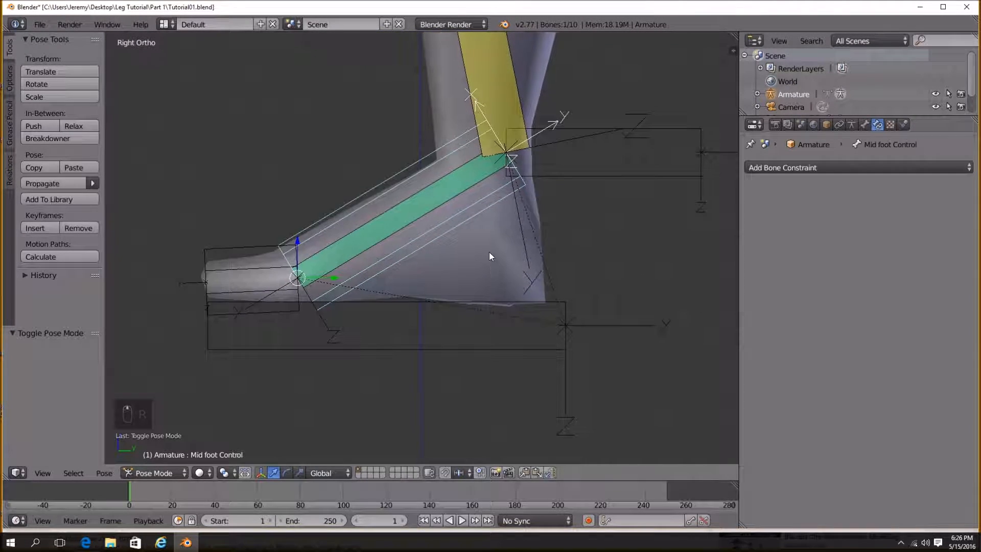
click(154, 473)
click(174, 444)
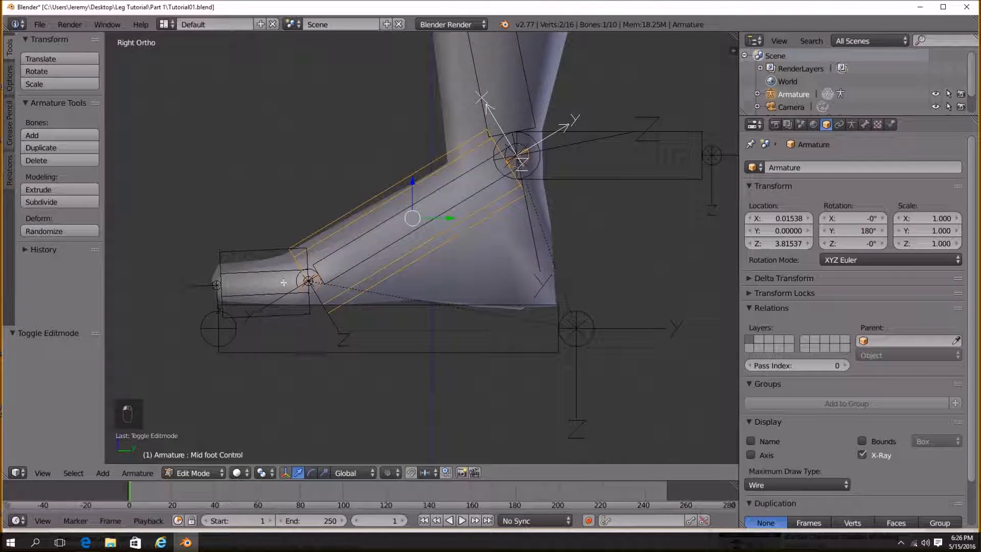
click(189, 472)
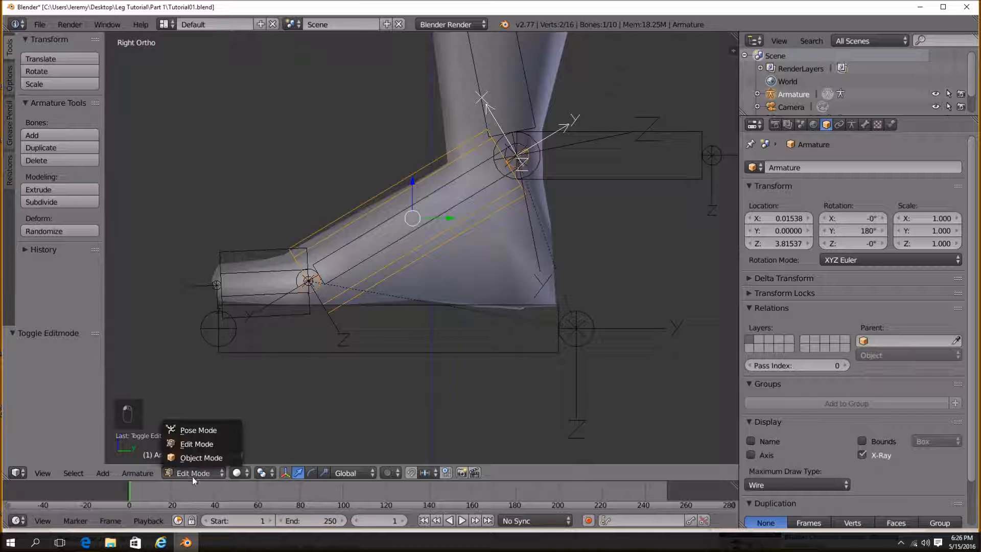
click(214, 429)
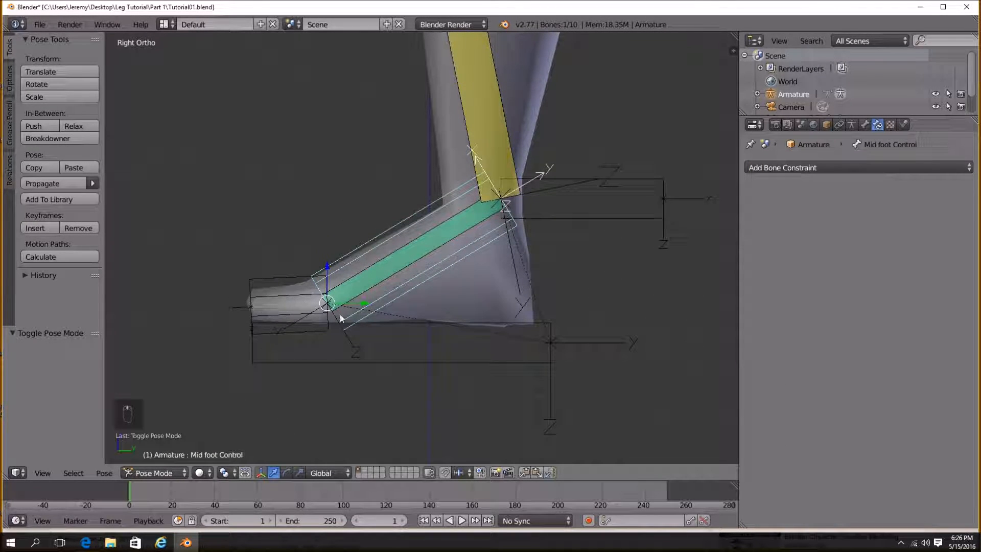
key(r)
right_click(526, 231)
right_click(508, 326)
right_click(451, 278)
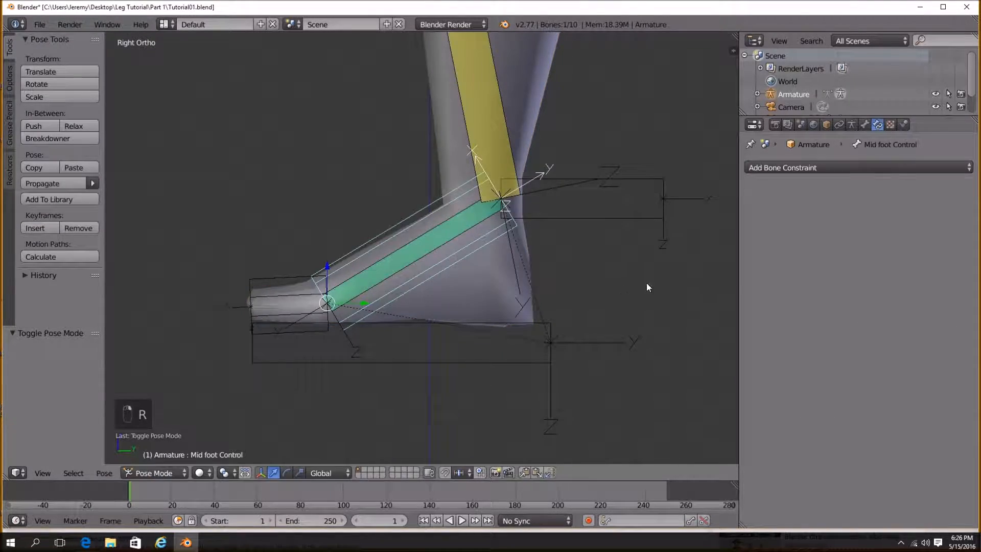
key(r)
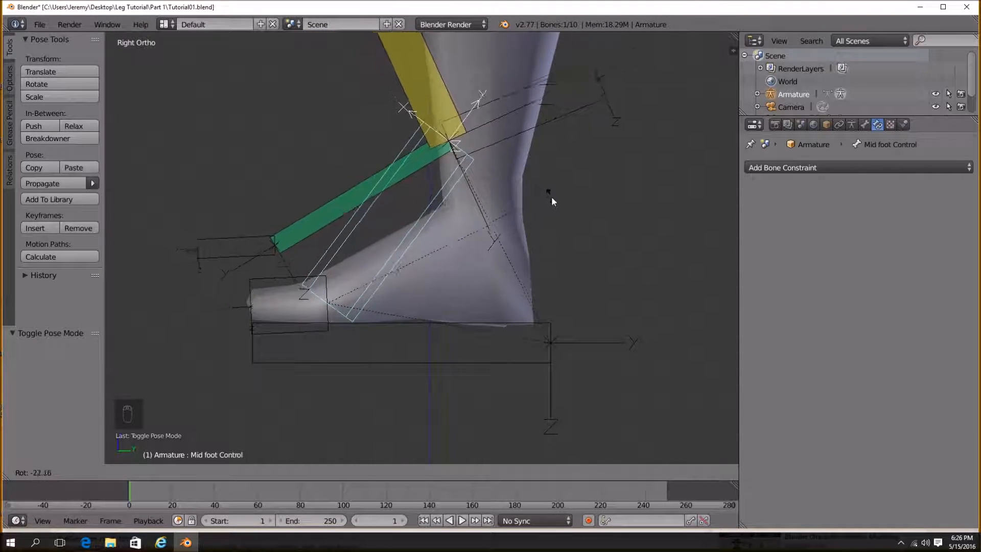
right_click(553, 223)
Add an Inverse Kinematics constraint to the toe bone Bone.005, targeting the Armature's Toes Control bone.
shift+middle_drag(341, 271, 423, 292)
scroll(423, 296, up, 2)
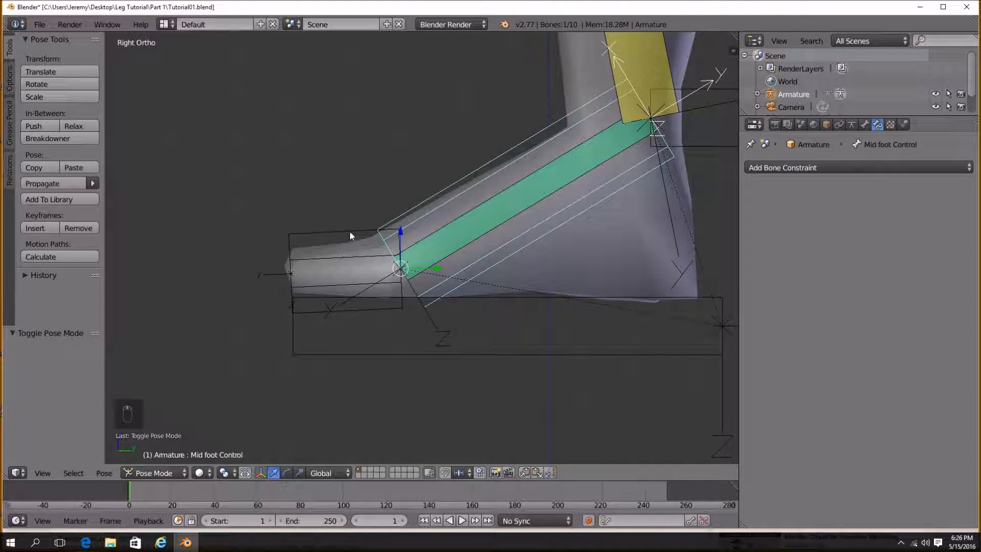
right_click(357, 234)
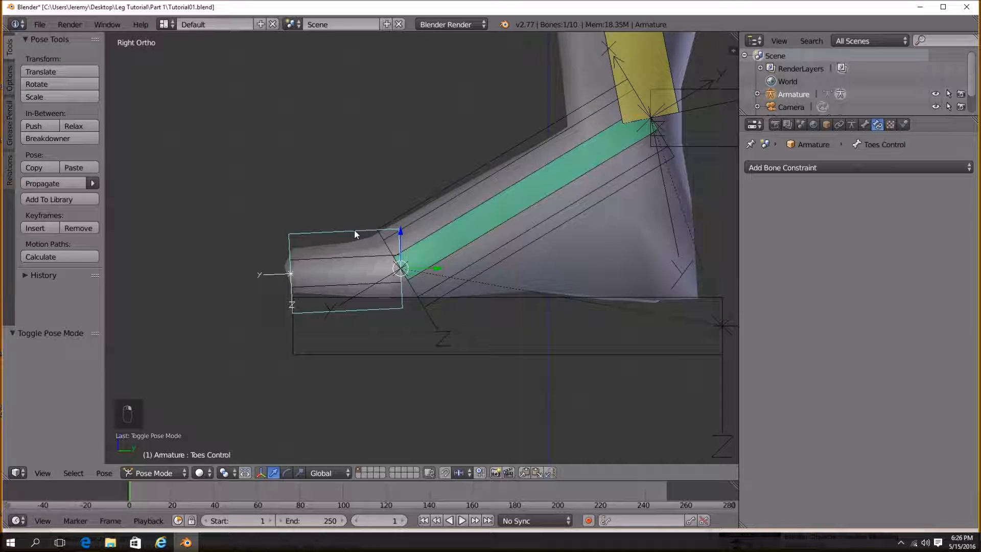
right_click(354, 262)
scroll(358, 266, up, 3)
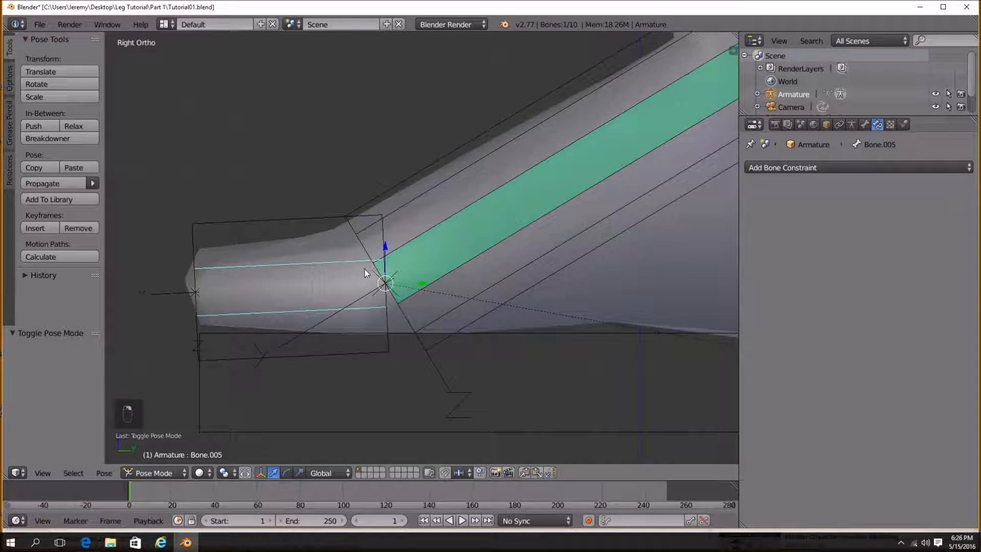
scroll(280, 273, down, 1)
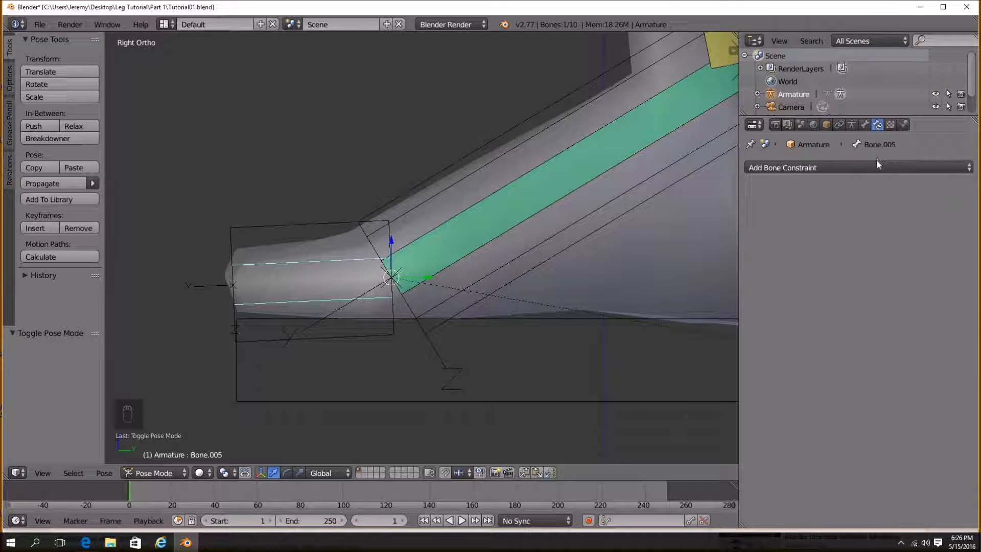
click(864, 167)
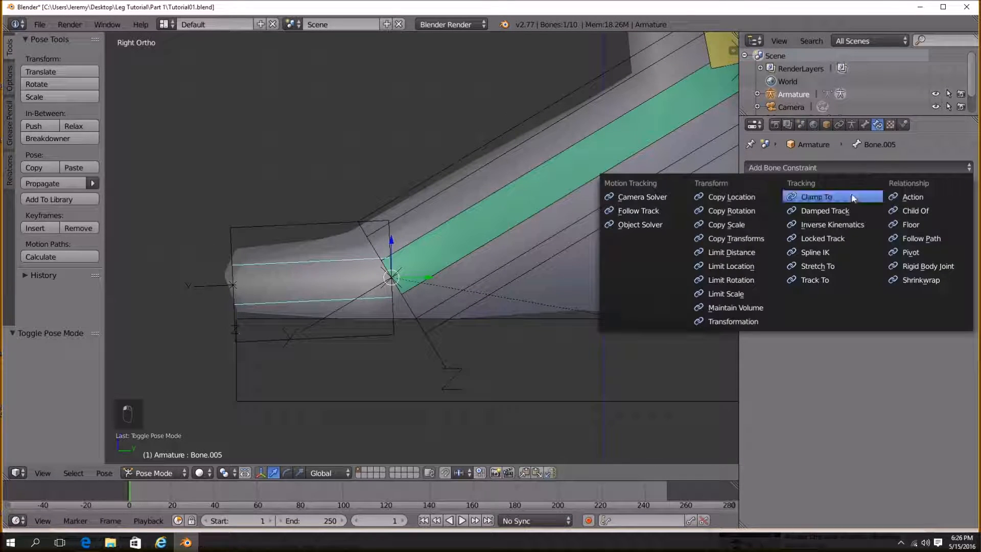
click(850, 225)
click(872, 215)
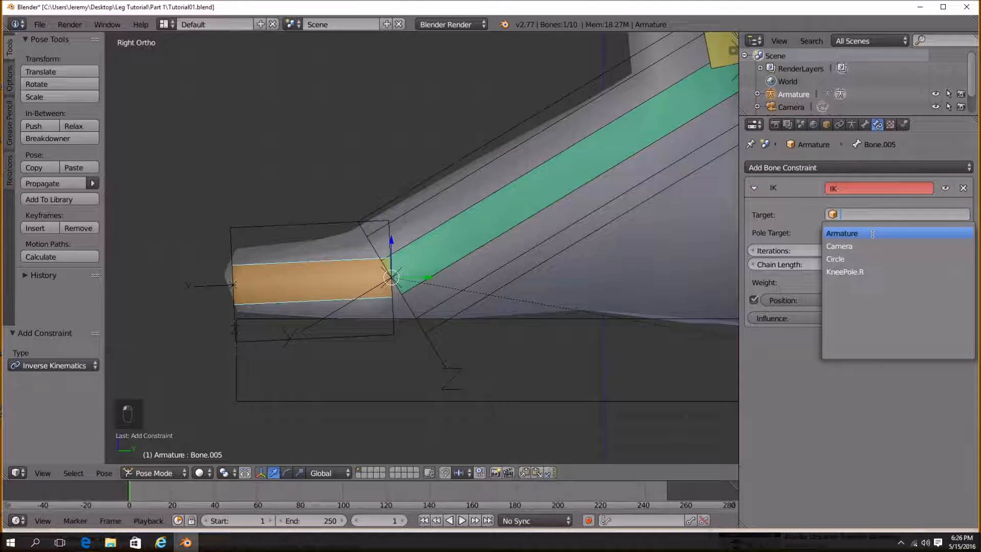
click(872, 234)
click(873, 234)
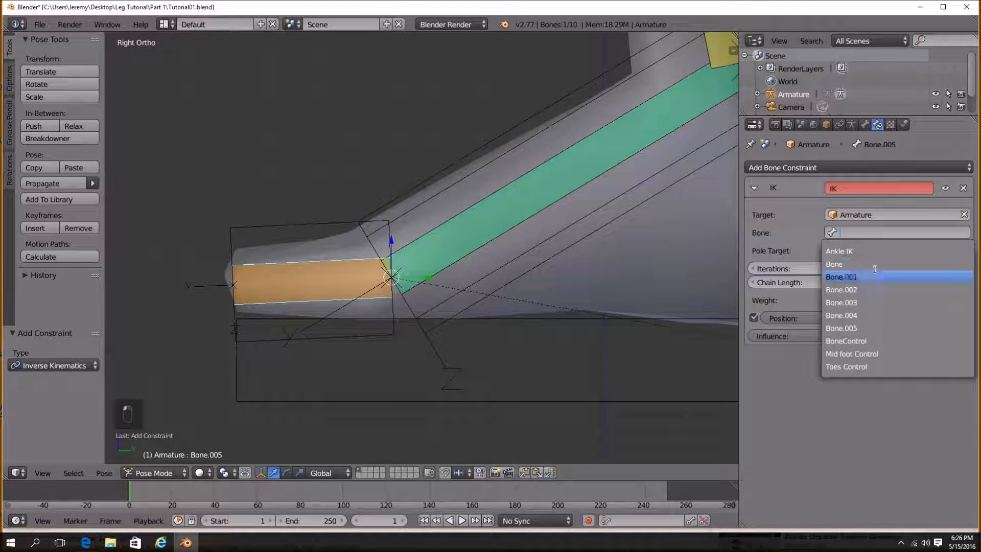
click(886, 366)
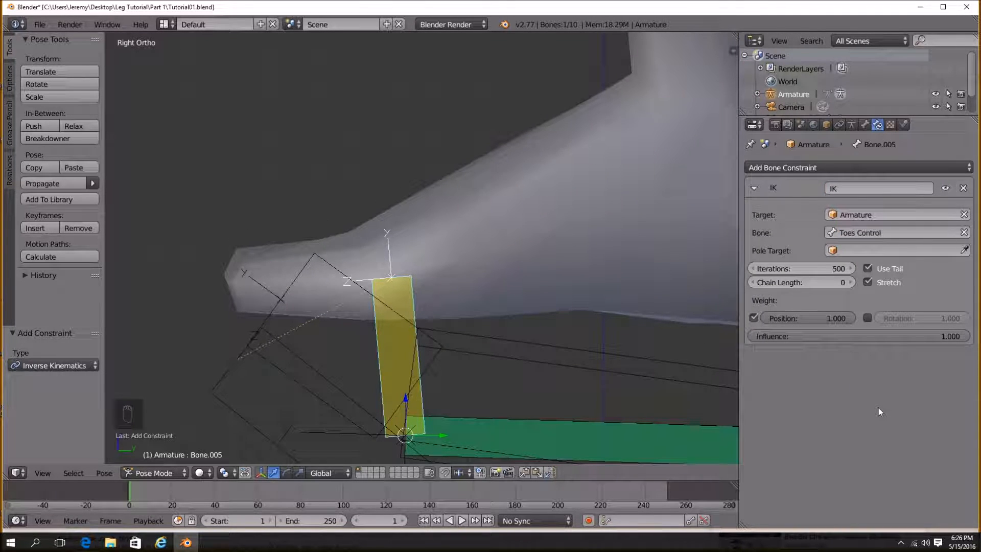
Set the toe IK constraint's chain length to 1 and turn off Use Tail.
scroll(587, 268, down, 5)
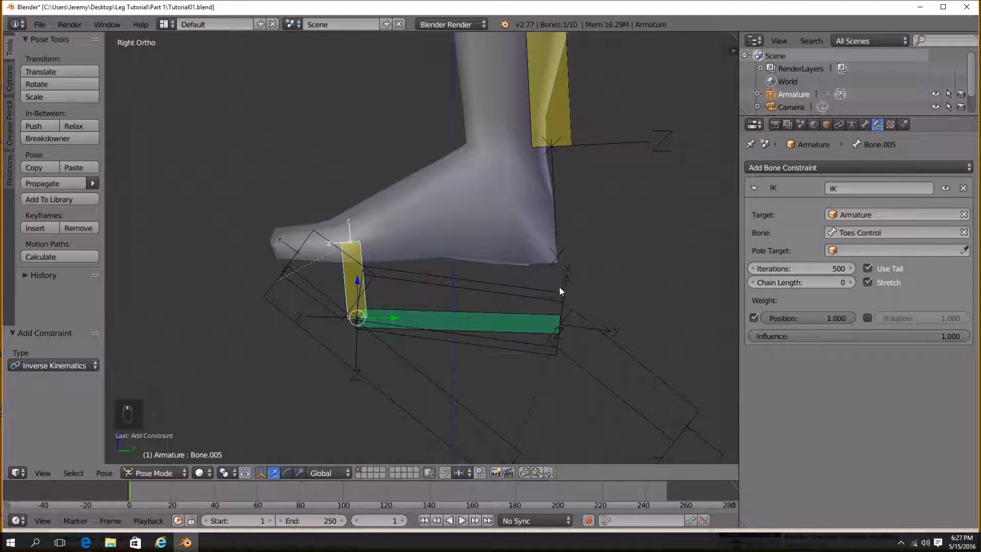
scroll(550, 314, down, 4)
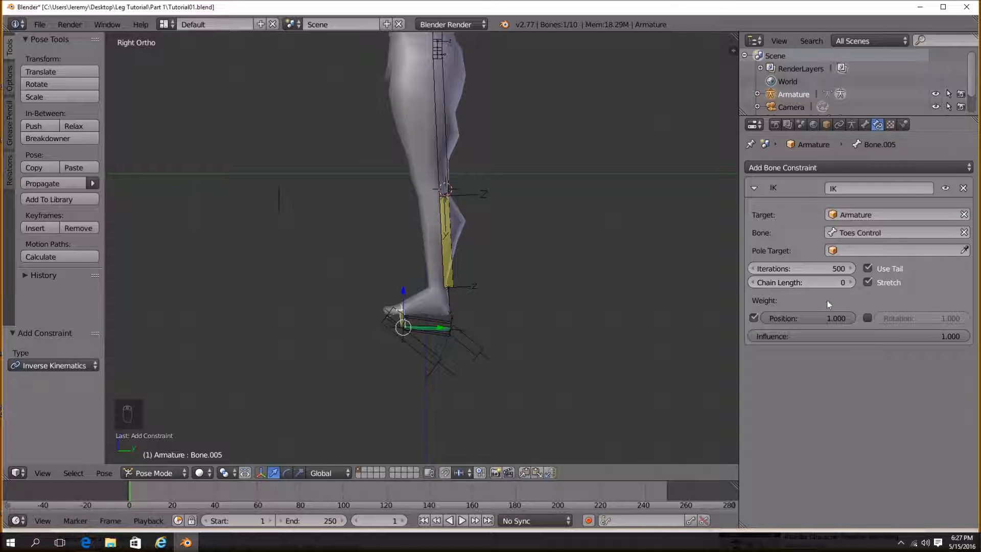
click(851, 282)
click(868, 268)
Select BoneControl and test moving it to check the foot rig.
scroll(469, 316, up, 4)
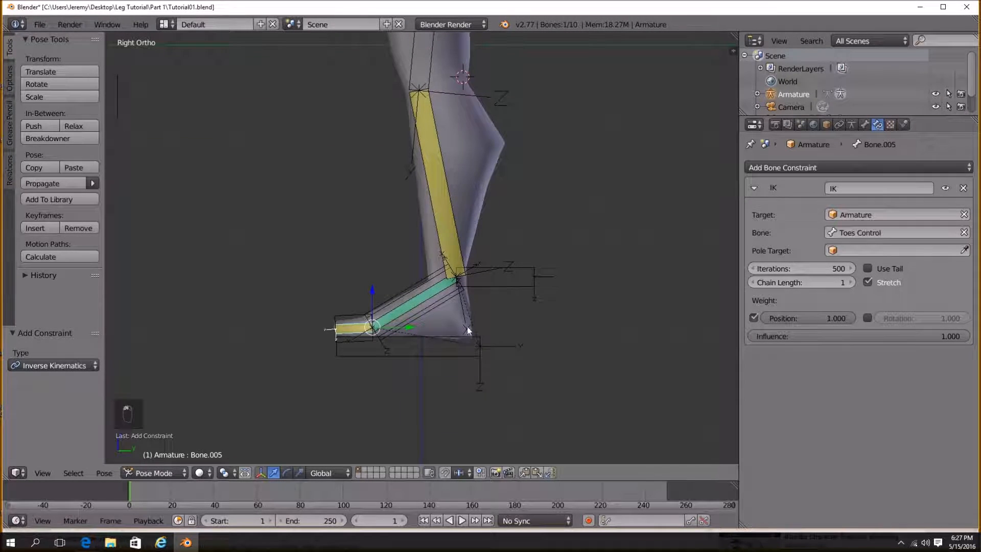
right_click(463, 339)
key(g)
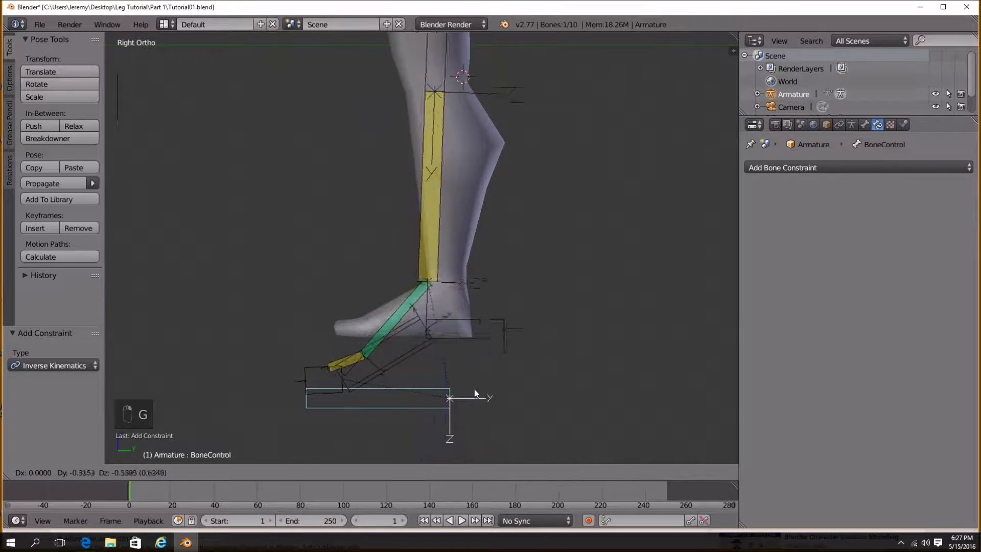
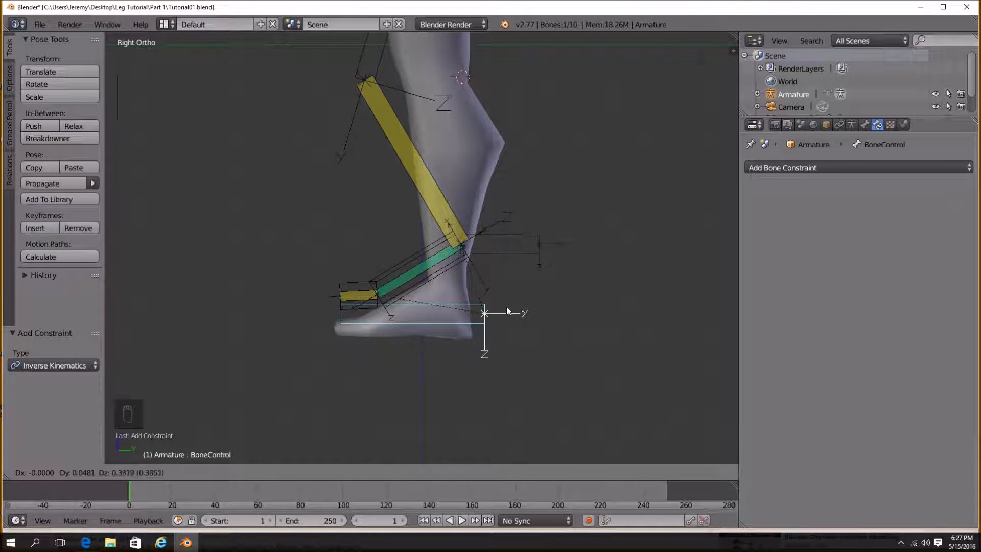
Inspect the toe bone and the Toes Control bone, then move BoneControl to test how the toe follows.
click(508, 316)
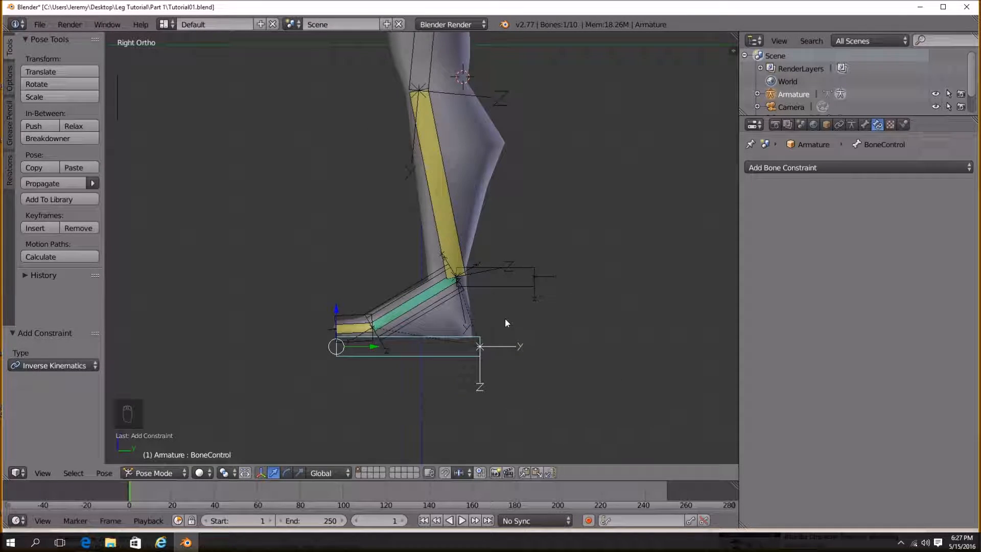
scroll(382, 261, up, 3)
right_click(321, 308)
scroll(415, 270, up, 3)
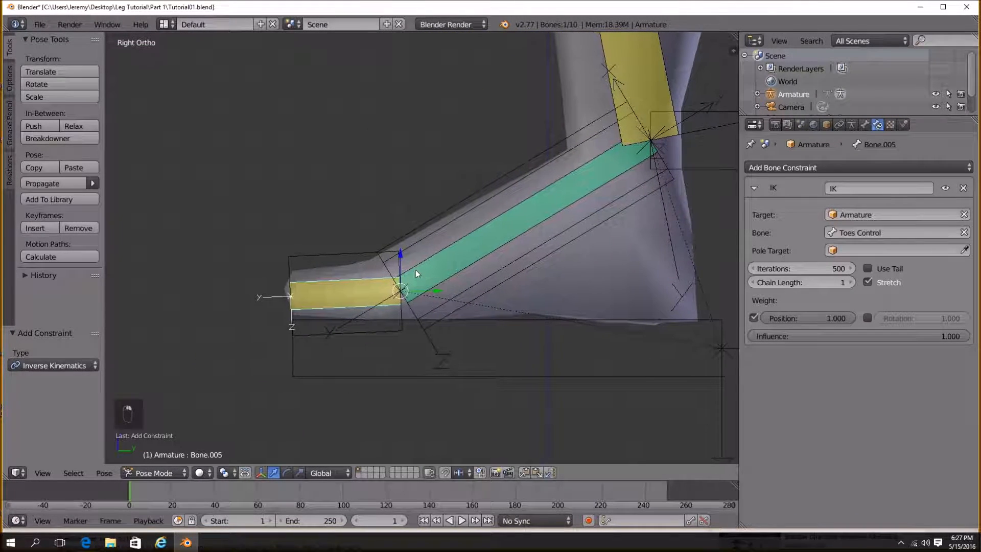
right_click(342, 255)
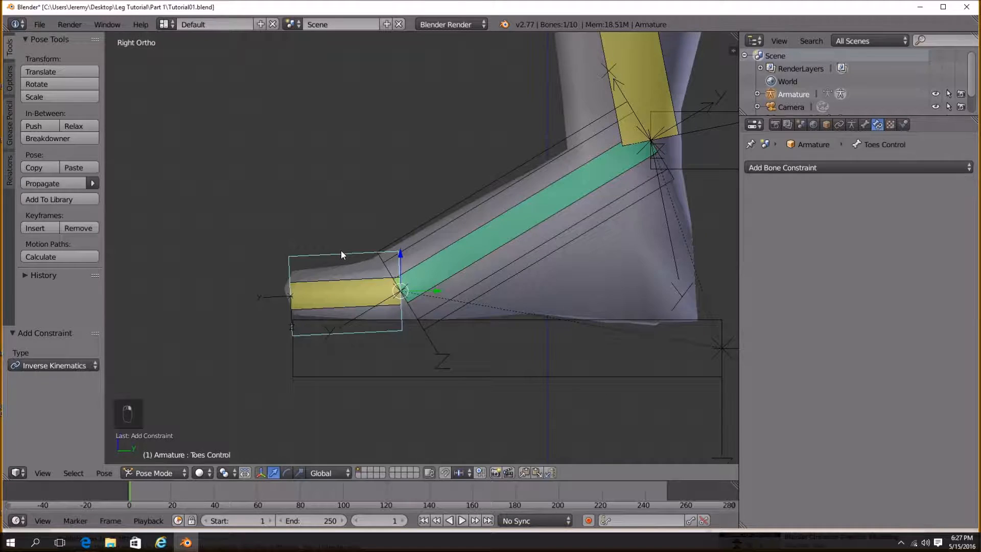
right_click(336, 286)
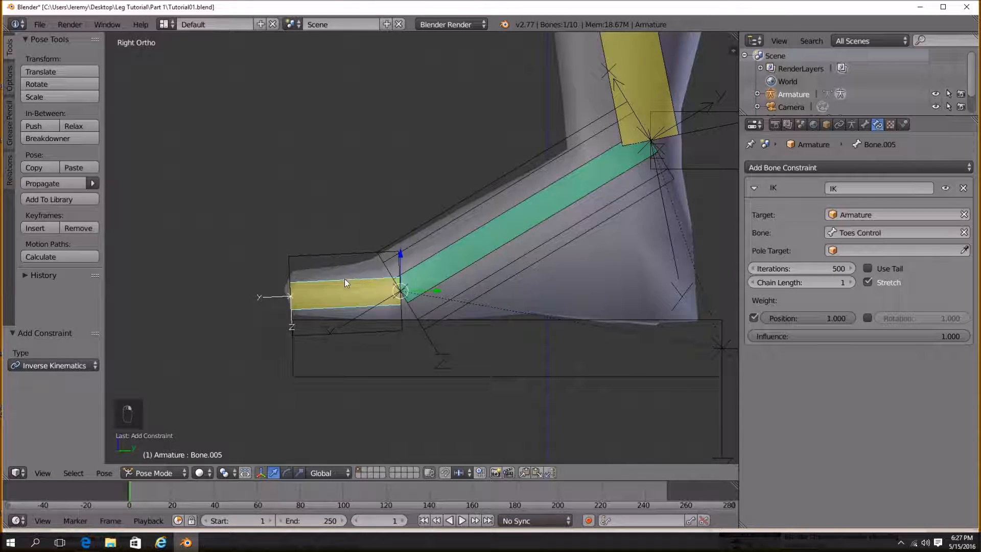
right_click(341, 255)
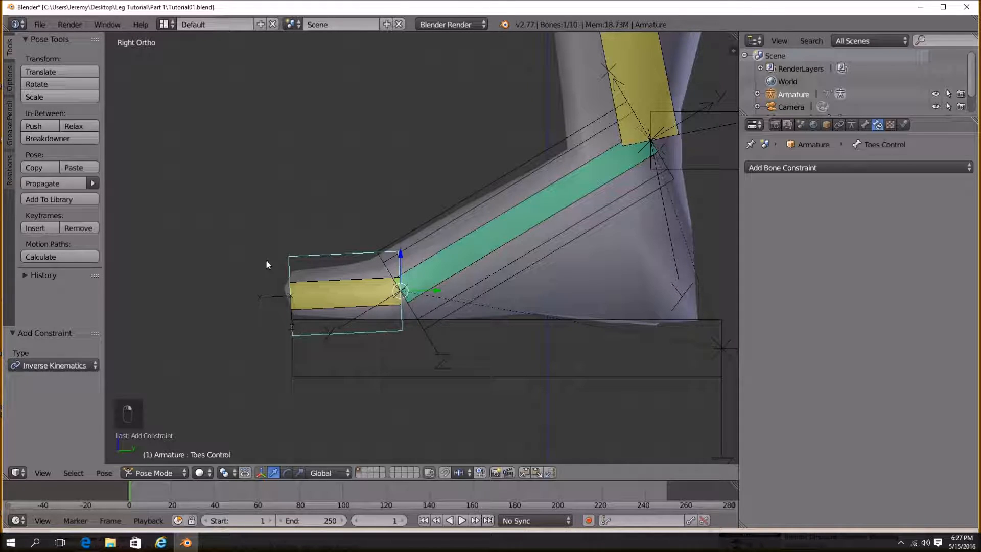
right_click(522, 319)
key(g)
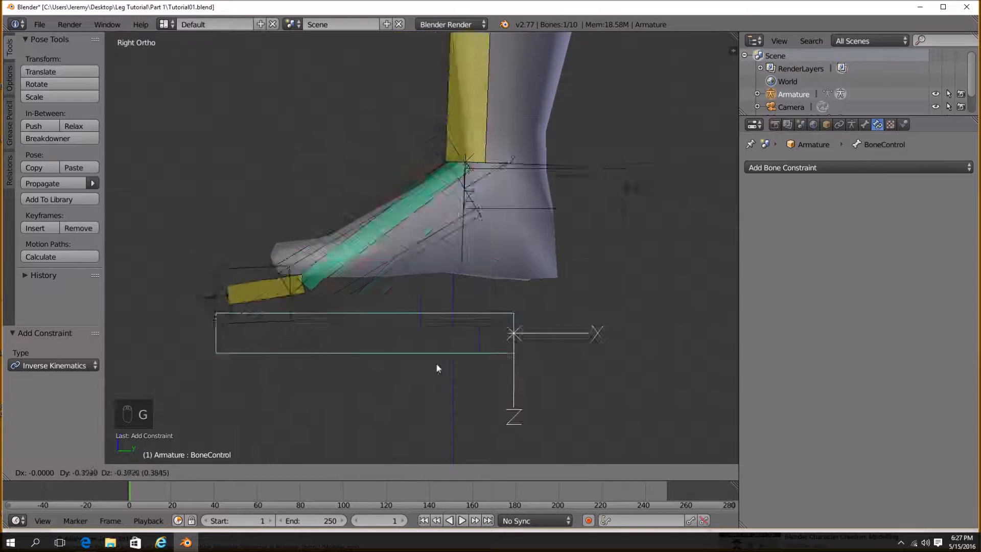
click(495, 335)
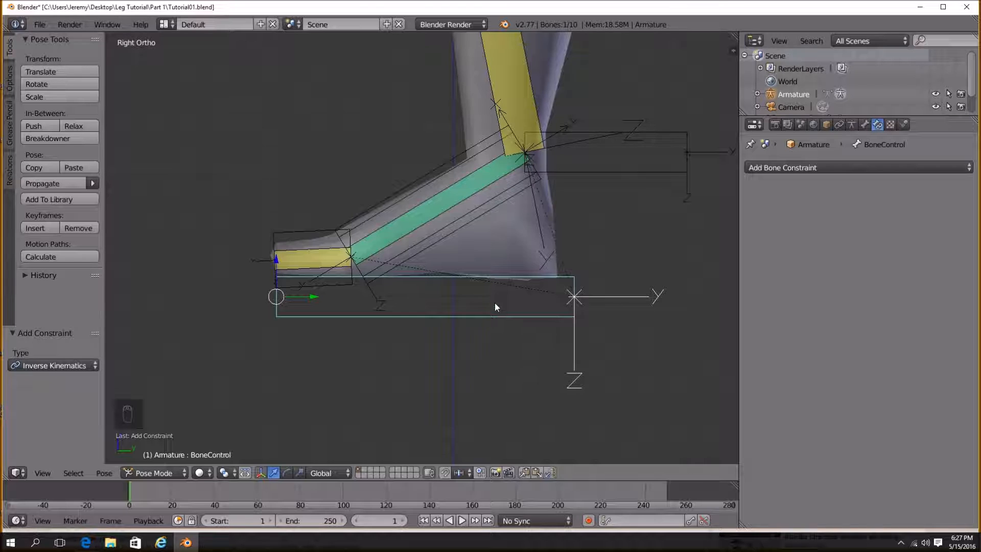
Add a Copy Rotation constraint to toe bone Bone.005, targeting the Armature's Toes Control bone.
scroll(496, 303, up, 3)
right_click(259, 259)
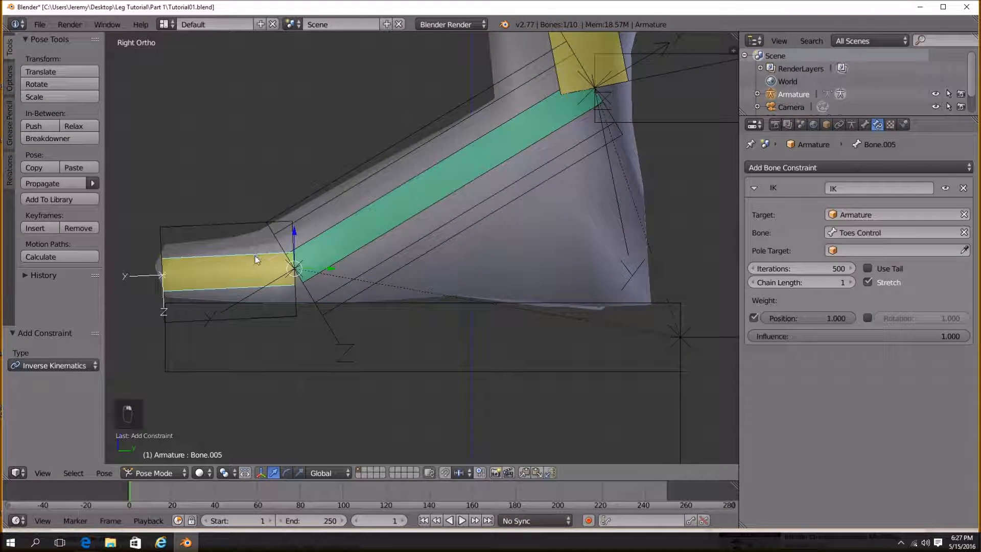
click(754, 188)
click(808, 168)
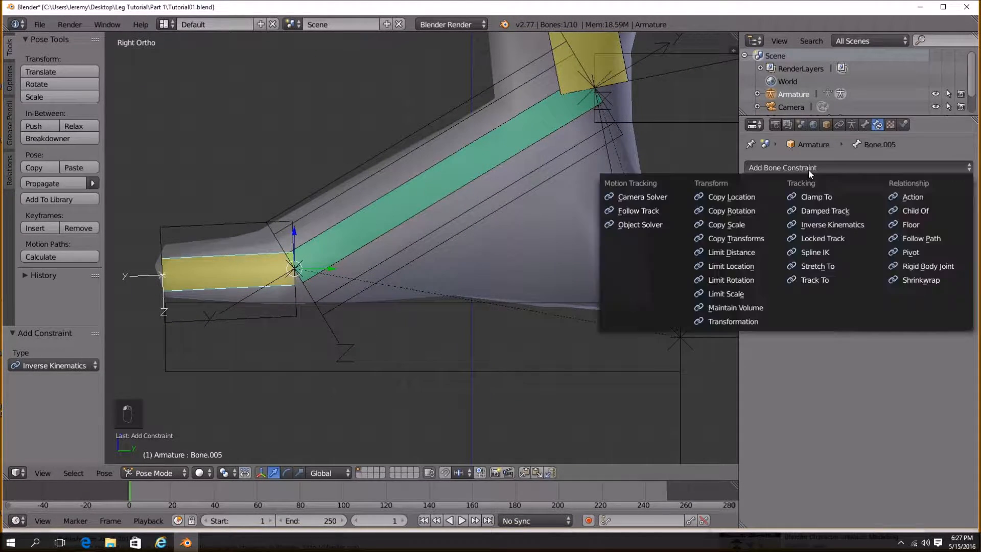
click(716, 209)
click(868, 240)
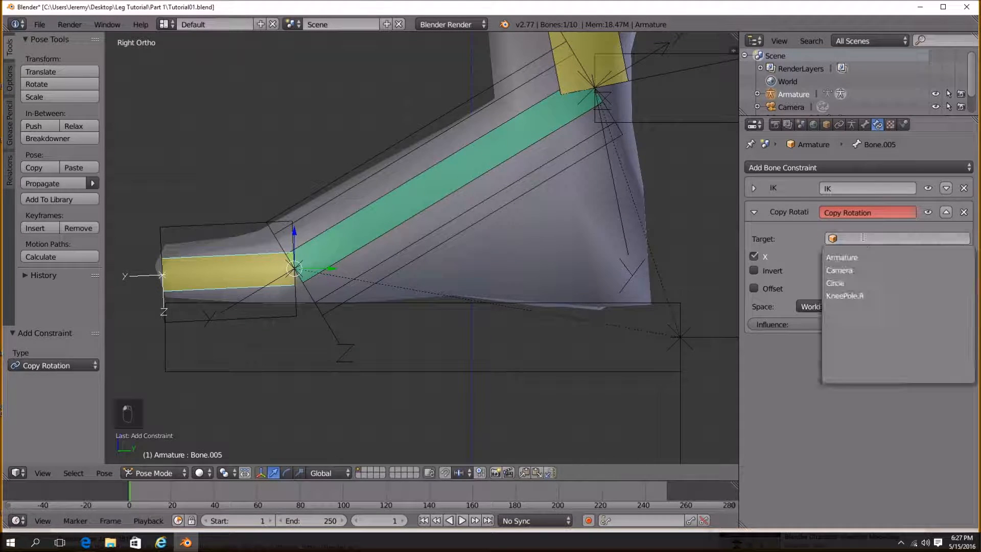
click(872, 257)
click(871, 257)
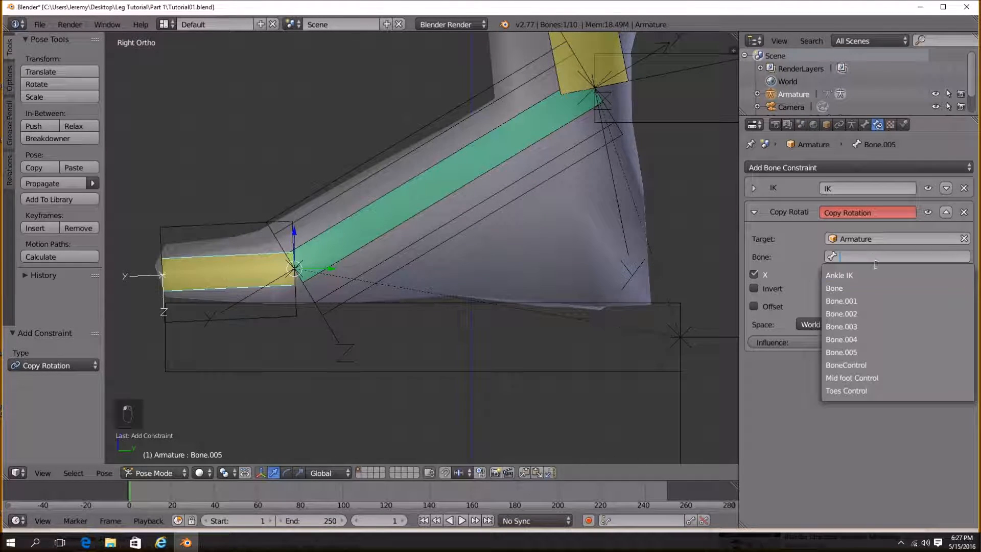
click(867, 391)
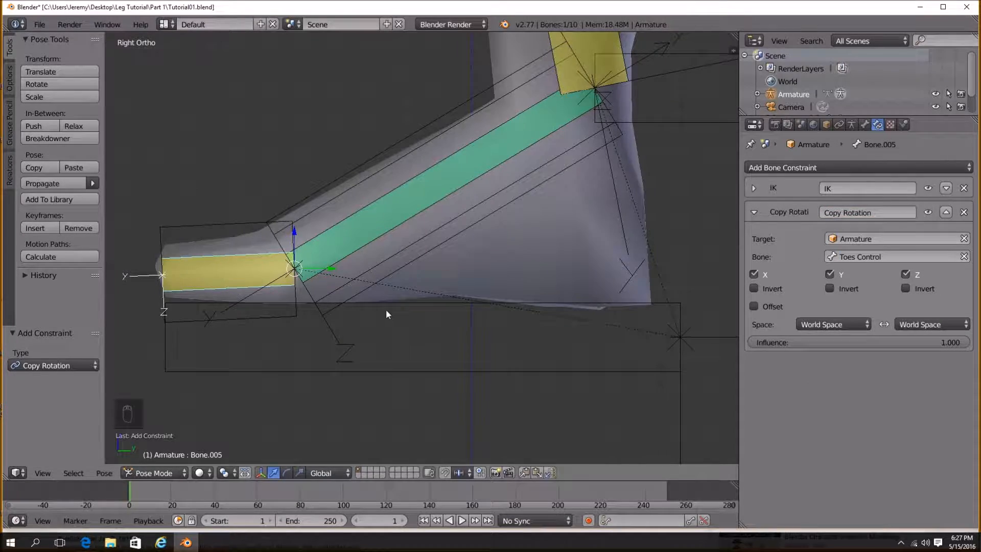
Test the foot rig by moving BoneControl and rotating Mid foot Control several times.
scroll(404, 308, down, 3)
right_click(444, 321)
key(g)
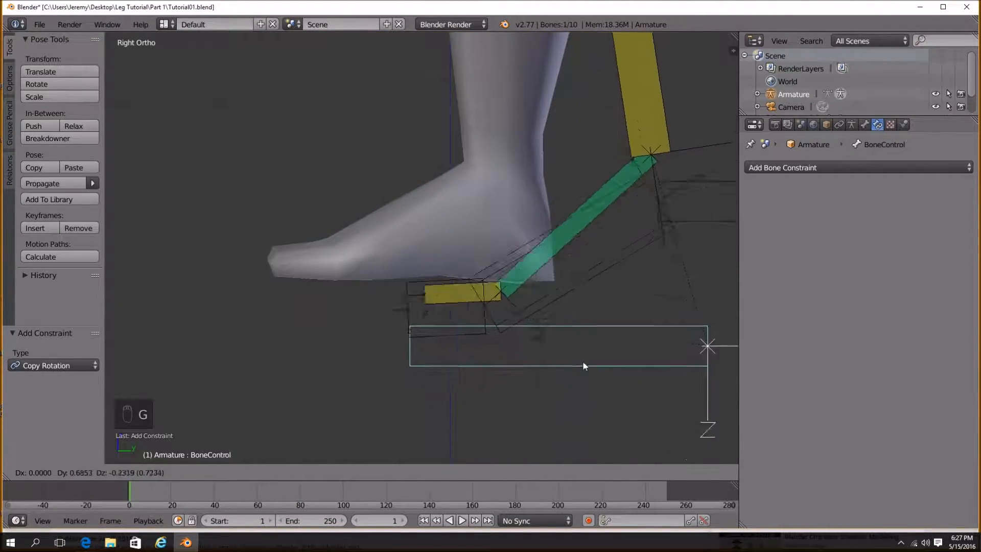
click(536, 237)
key(g)
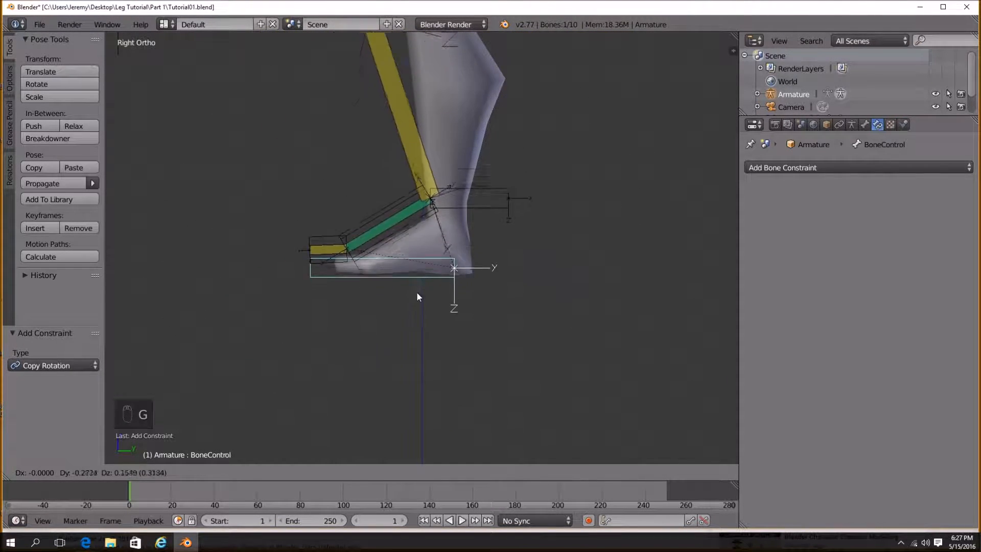
click(439, 239)
right_click(440, 239)
key(r)
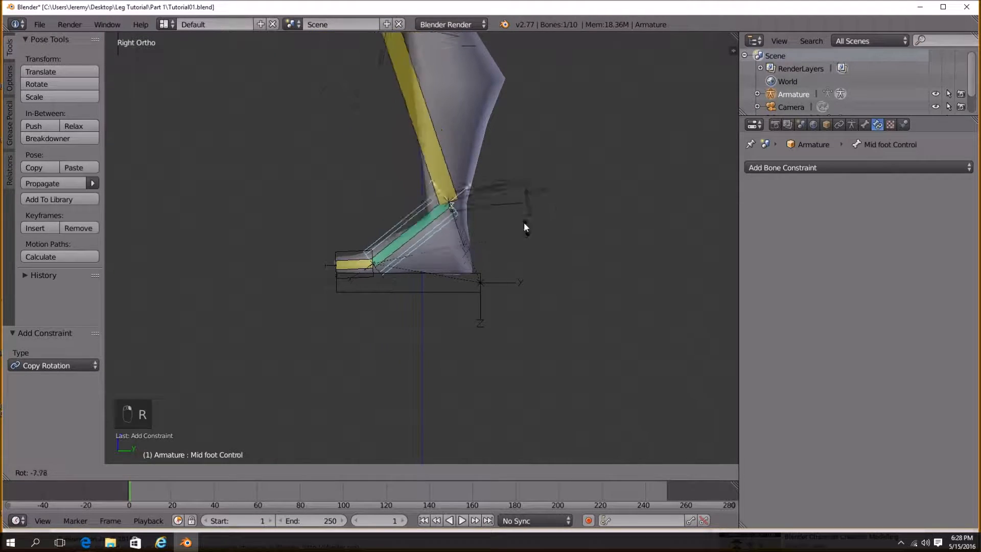
click(453, 271)
right_click(437, 297)
key(g)
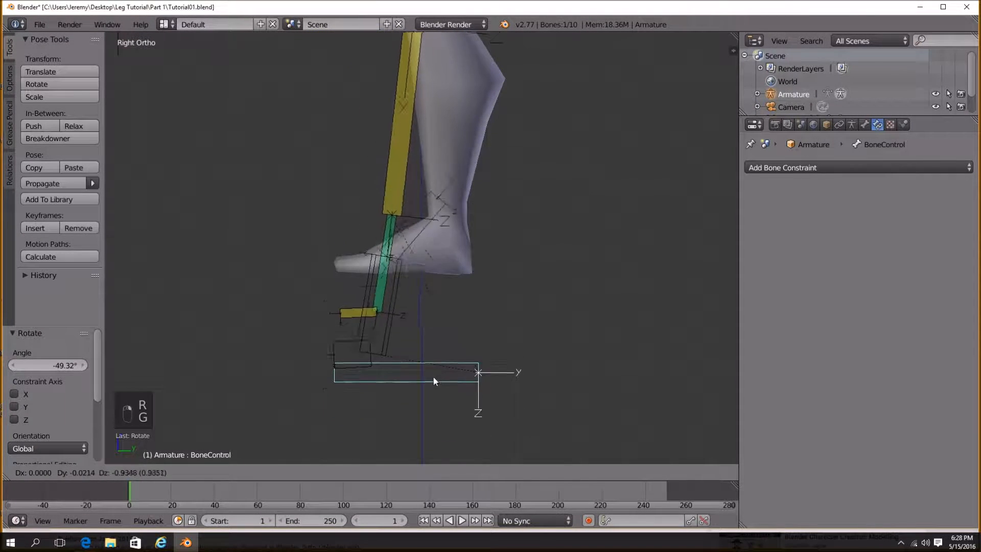
click(424, 230)
right_click(462, 201)
key(r)
click(535, 304)
right_click(436, 289)
key(g)
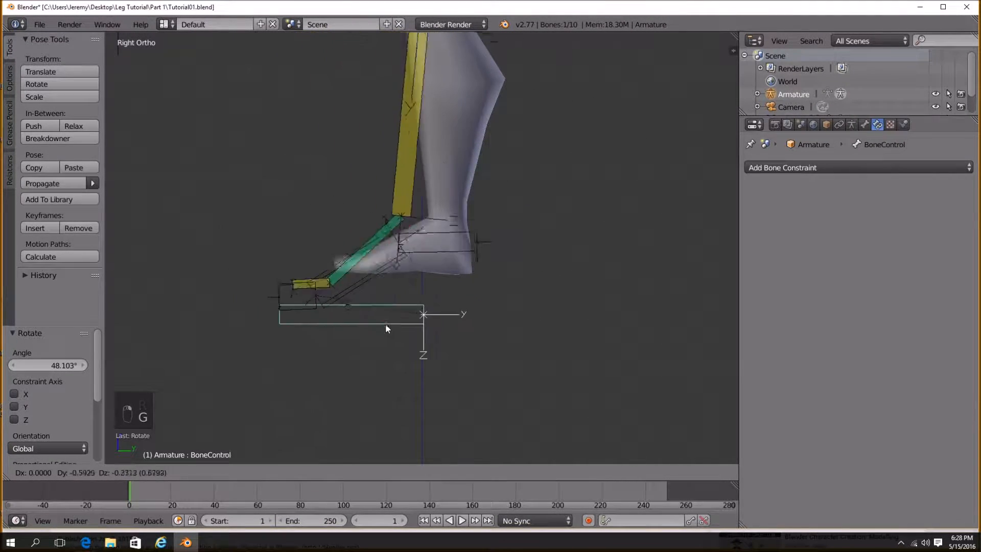
click(497, 276)
Hide the mid-foot bone, the toe bone and Ankle IK so the foot mesh is visible.
middle_drag(497, 276, 379, 367)
key(a)
scroll(379, 366, up, 6)
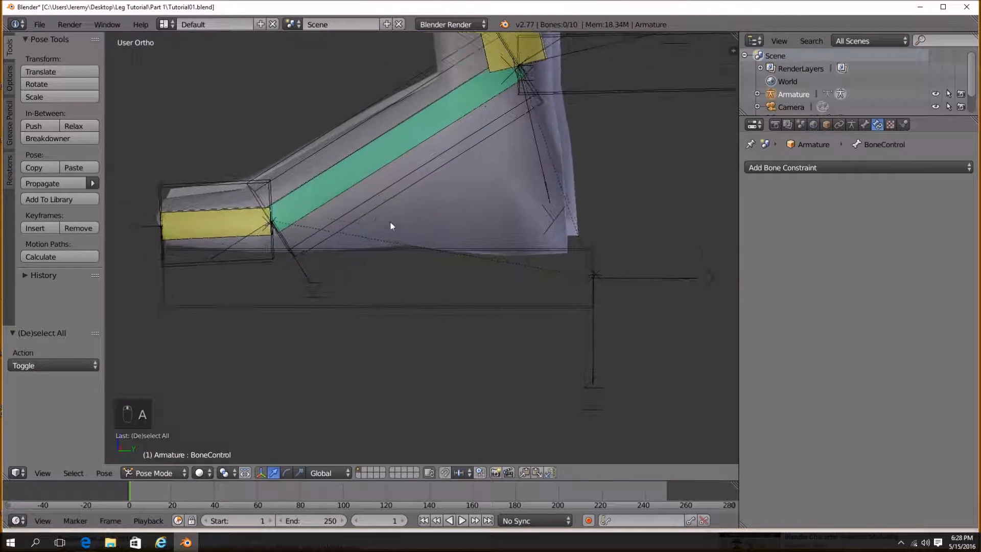
right_click(387, 261)
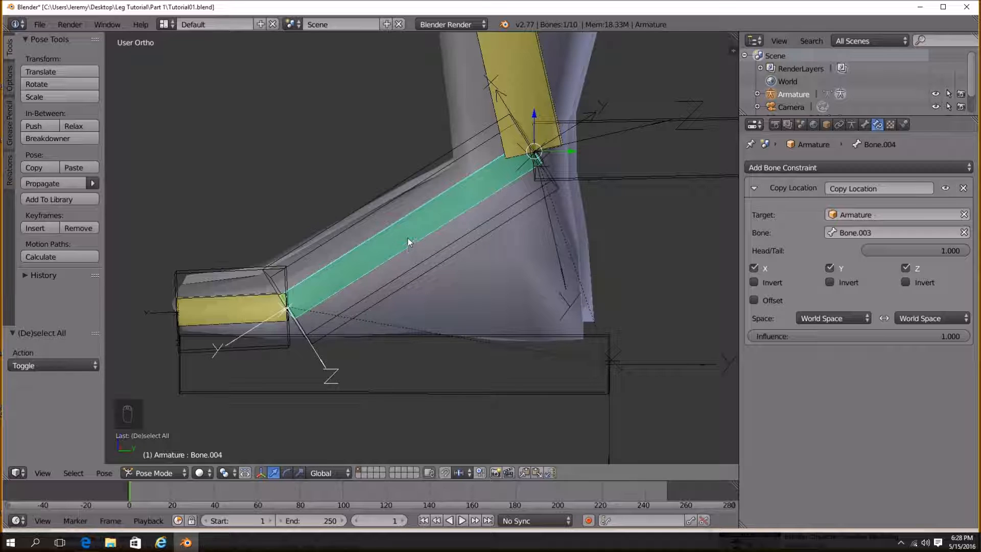
key(h)
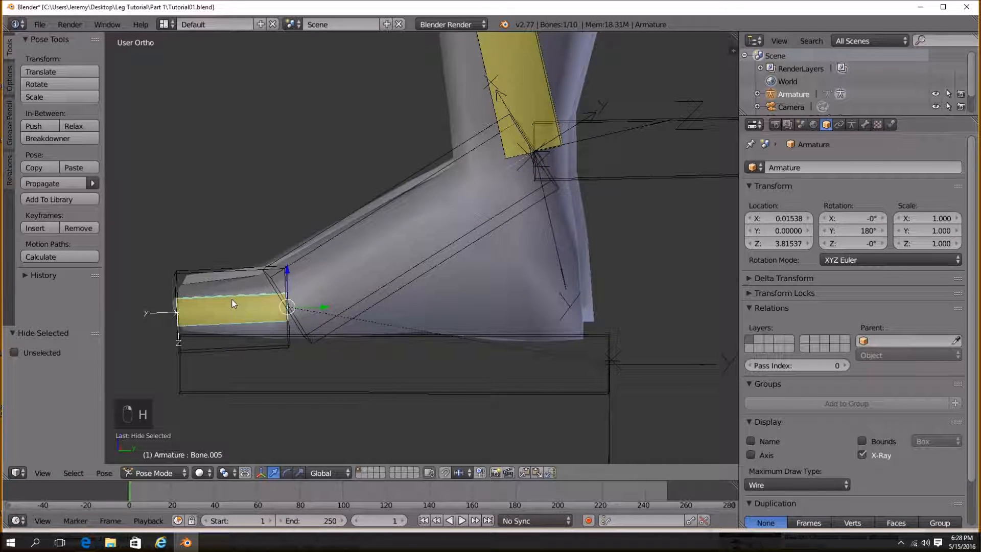
key(h)
scroll(240, 303, down, 2)
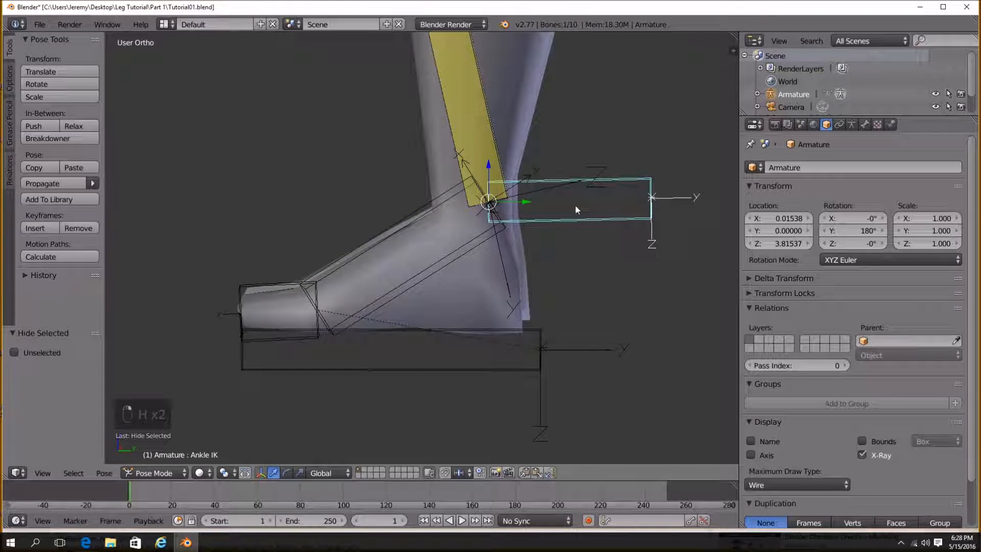
key(h)
middle_drag(633, 203, 451, 317)
click(851, 125)
click(751, 343)
Test moving BoneControl and rotating Mid foot Control against the mesh, cancelling the last move.
right_click(466, 333)
key(g)
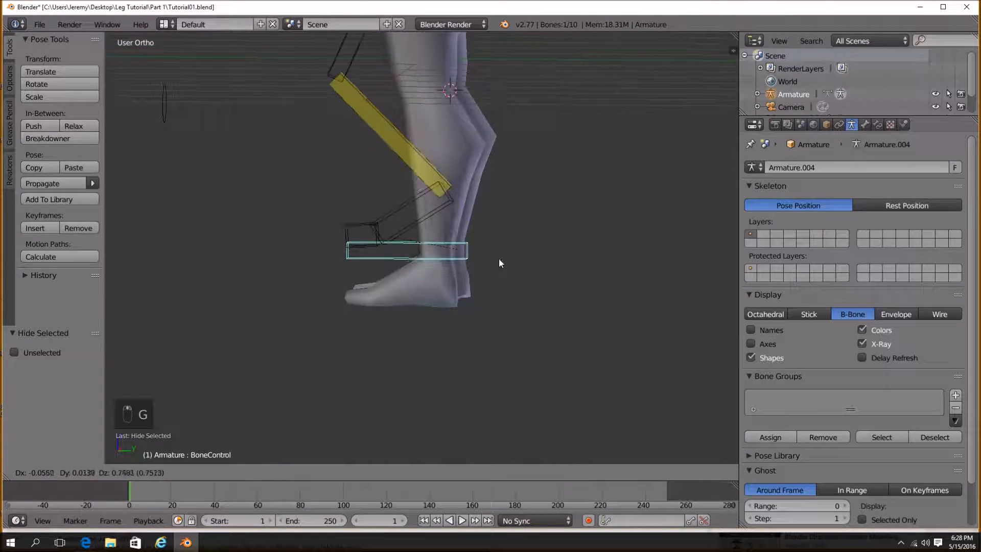
click(404, 279)
right_click(342, 227)
key(r)
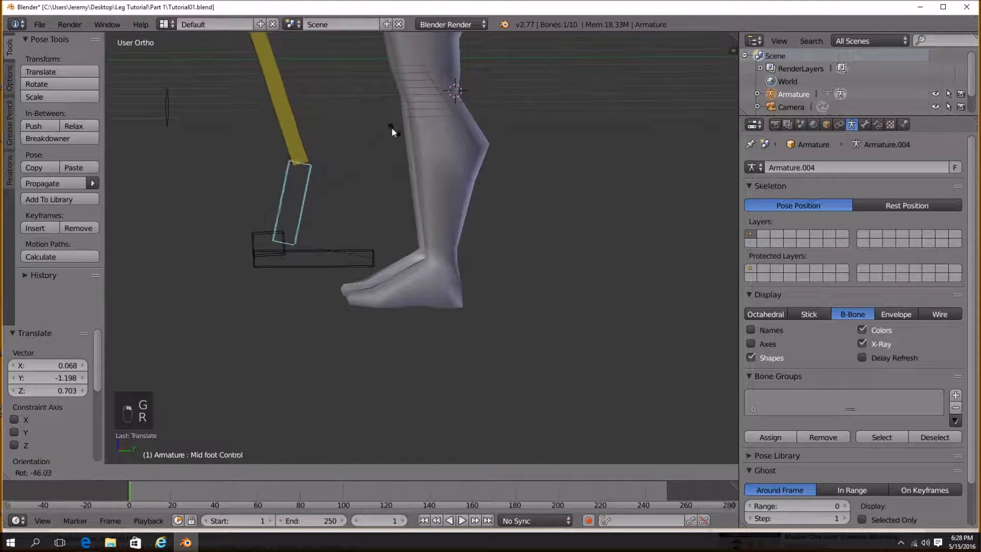
click(422, 206)
right_click(348, 259)
key(g)
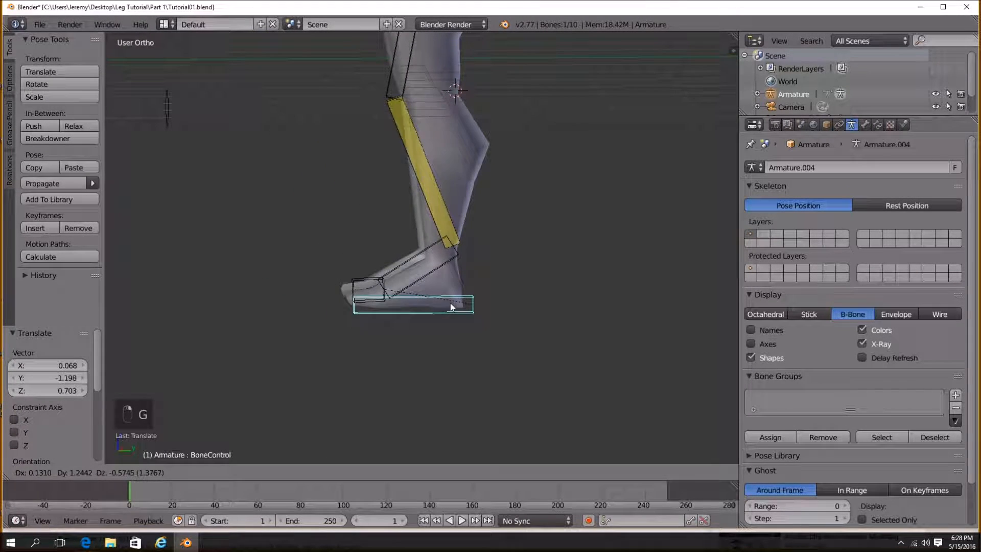
key(Escape)
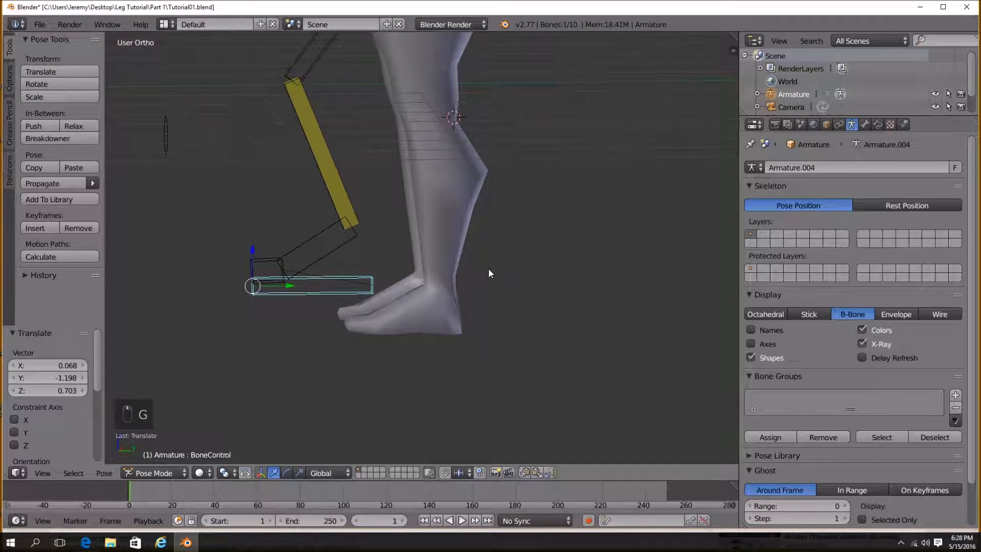
Select all bones, apply Visual Transform to Pose in Rest Position, and switch back to Pose Position.
key(a)
click(884, 206)
key(a)
key(ctrl+a)
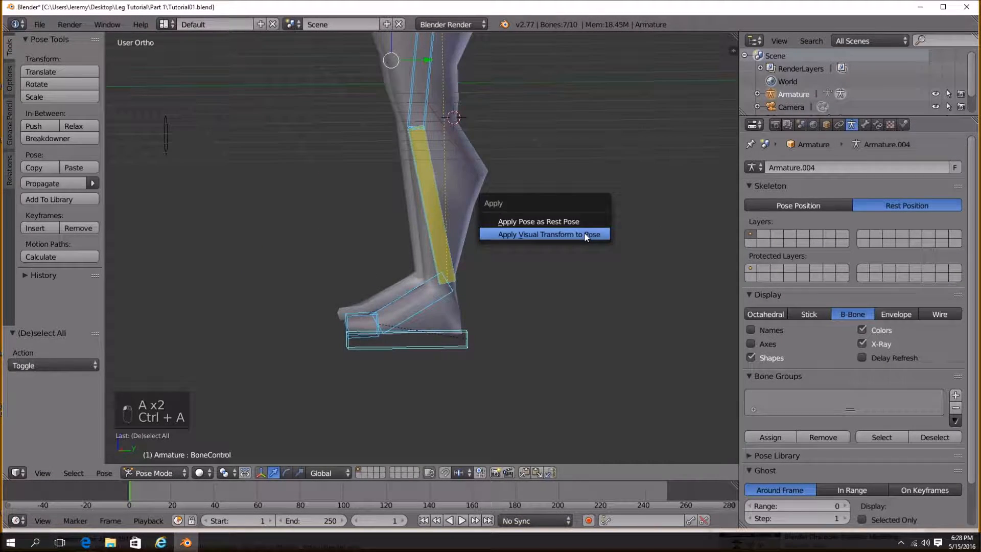
click(595, 238)
click(814, 204)
key(a)
Enter Edit Mode on the armature and reveal all hidden bones.
middle_drag(508, 268, 538, 290)
middle_drag(507, 259, 437, 158)
right_click(424, 119)
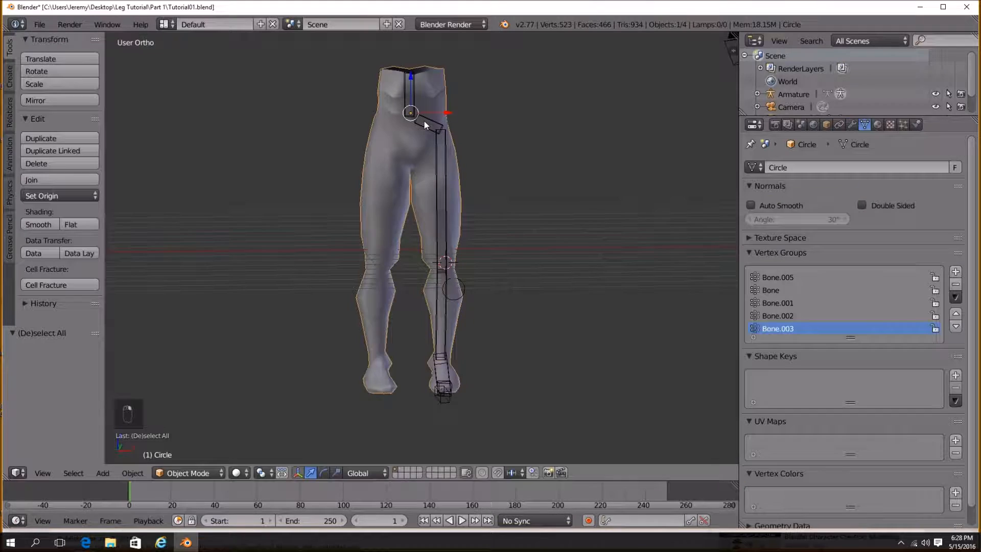
key(Tab)
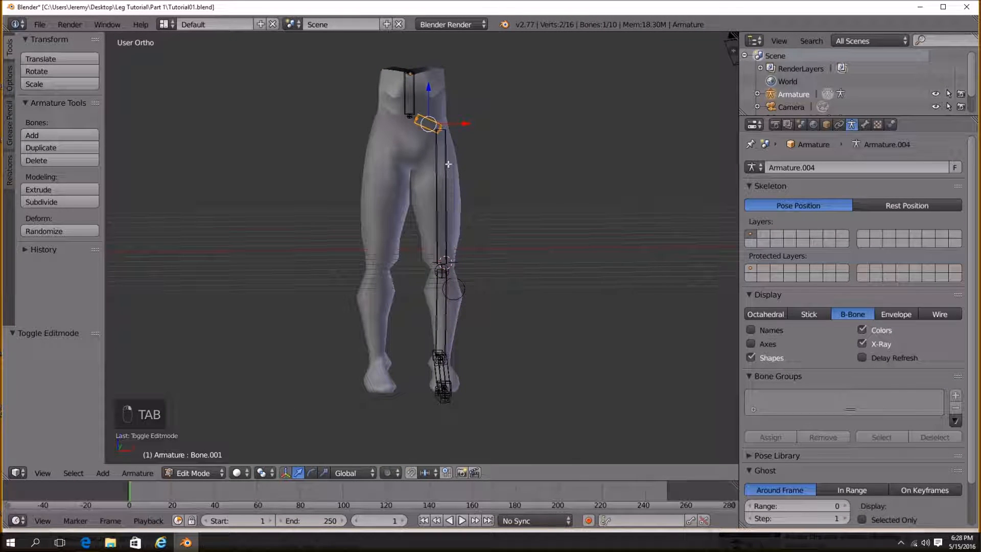
key(a)
key(a)
key(b)
drag(421, 103, 487, 425)
key(a)
key(alt+h)
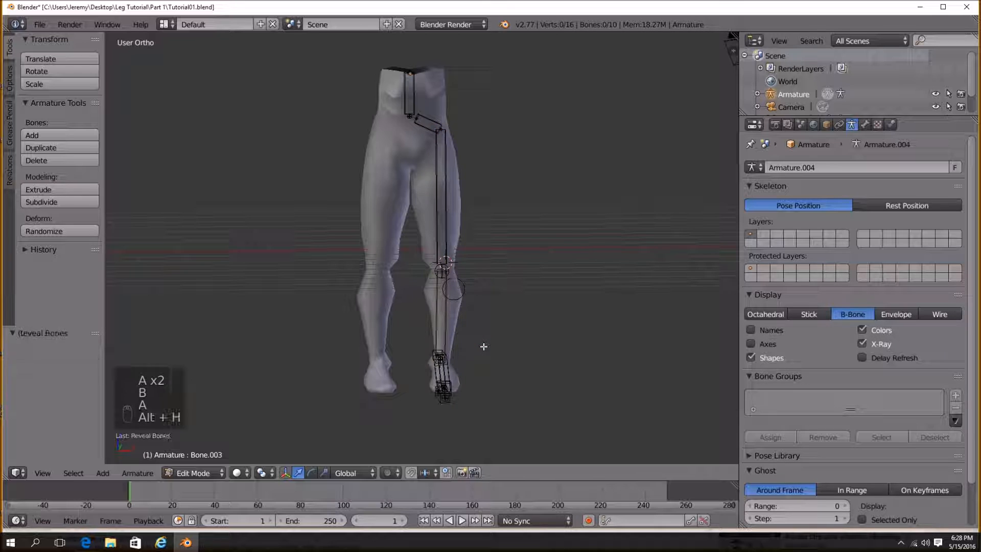
Switch to the front view and reset the 3D cursor to the world origin.
scroll(460, 358, up, 6)
scroll(425, 269, down, 6)
key(KP_3)
key(KP_1)
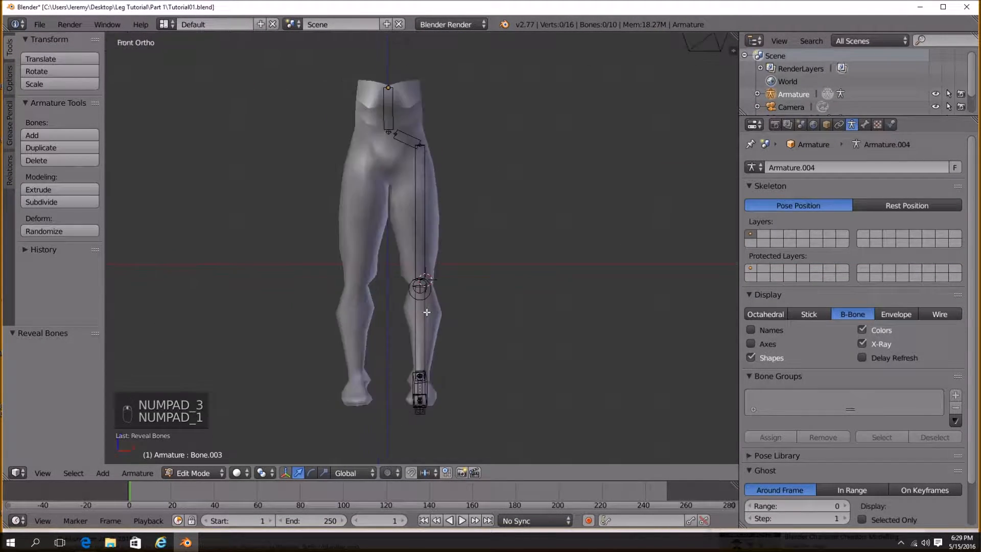
key(a)
key(a)
key(a)
key(a)
key(b)
drag(394, 115, 500, 442)
key(shift+c)
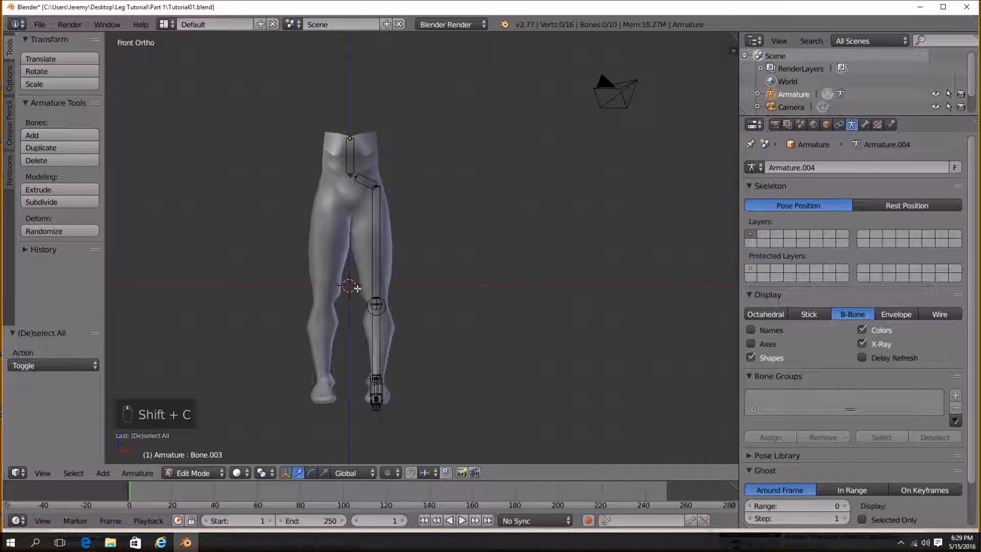
Box-select the leg's bones, duplicate them and scale the copy by -1 along X to mirror it onto the other leg.
key(b)
drag(358, 163, 432, 448)
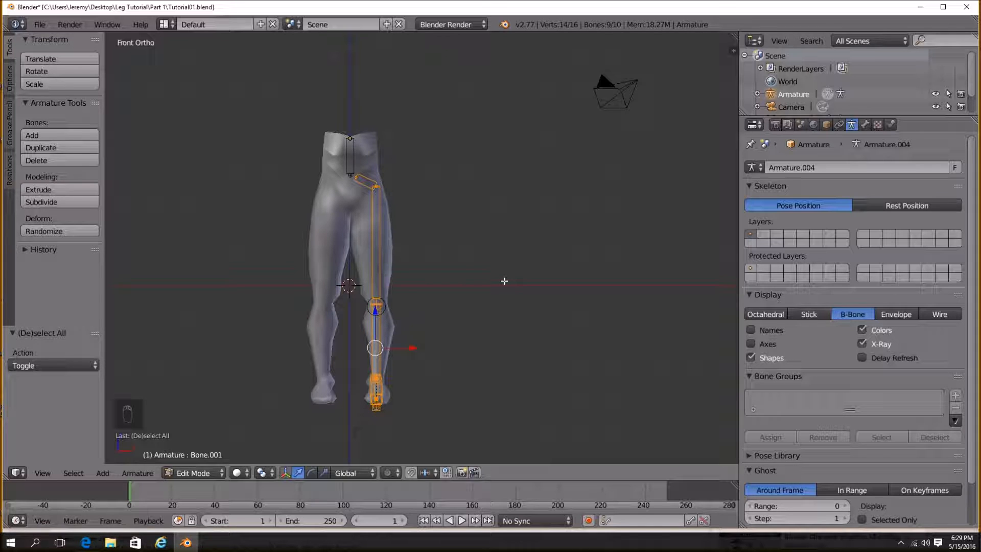
key(shift+d)
key(s)
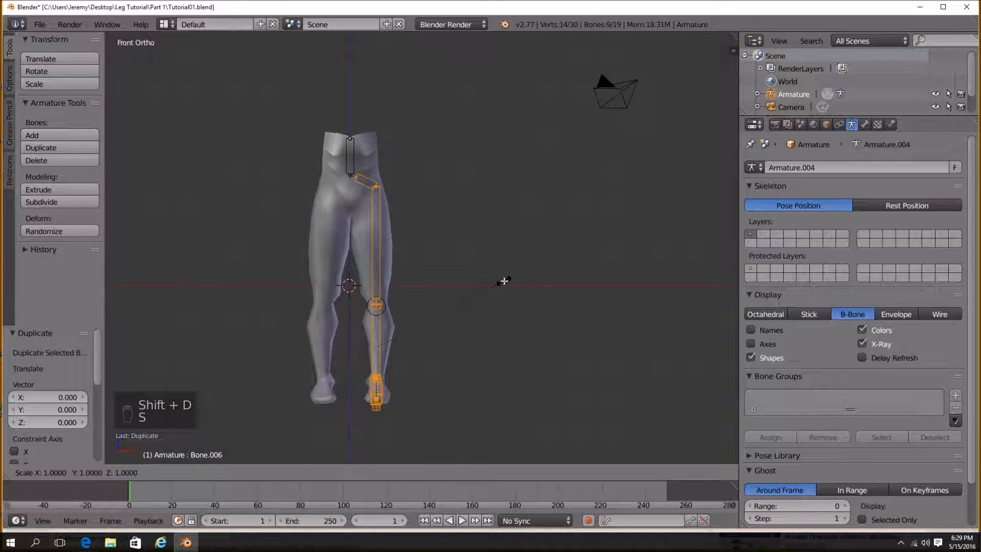
text(x)
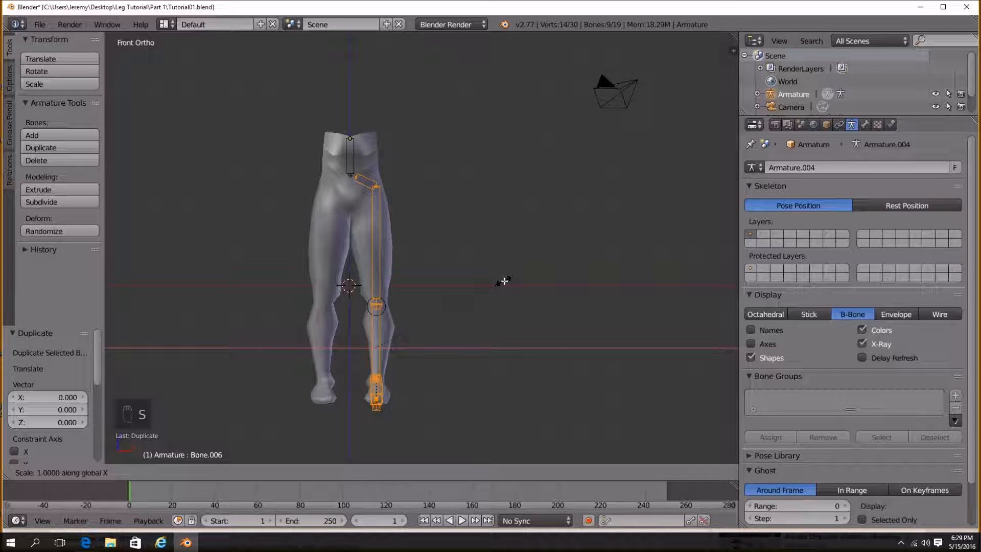
text(-1)
key(Return)
drag(414, 344, 356, 348)
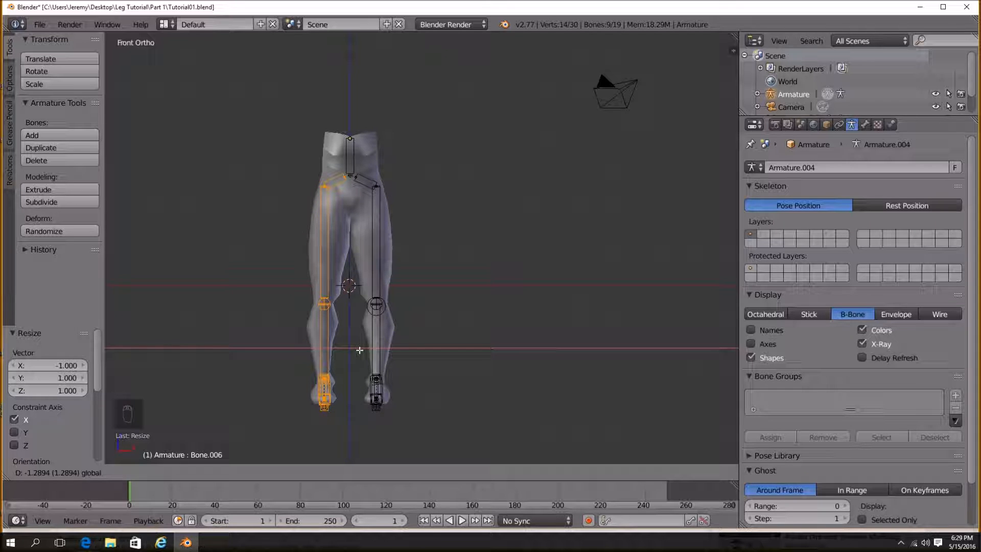
Move the mirrored bone copy about -1.3 along X into the other leg and switch the bones' direction.
drag(359, 350, 358, 350)
scroll(419, 239, up, 2)
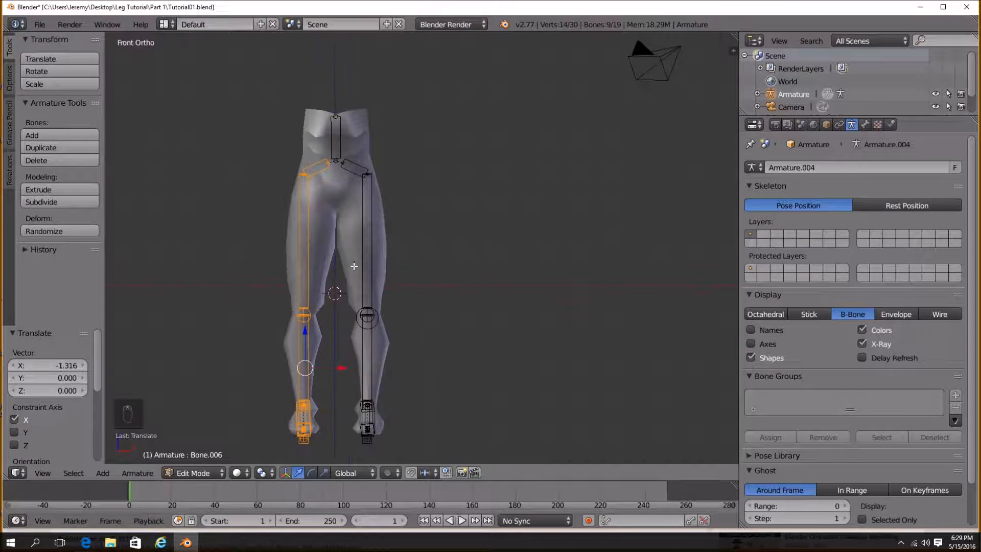
shift+middle_drag(420, 282, 426, 309)
scroll(423, 276, down, 1)
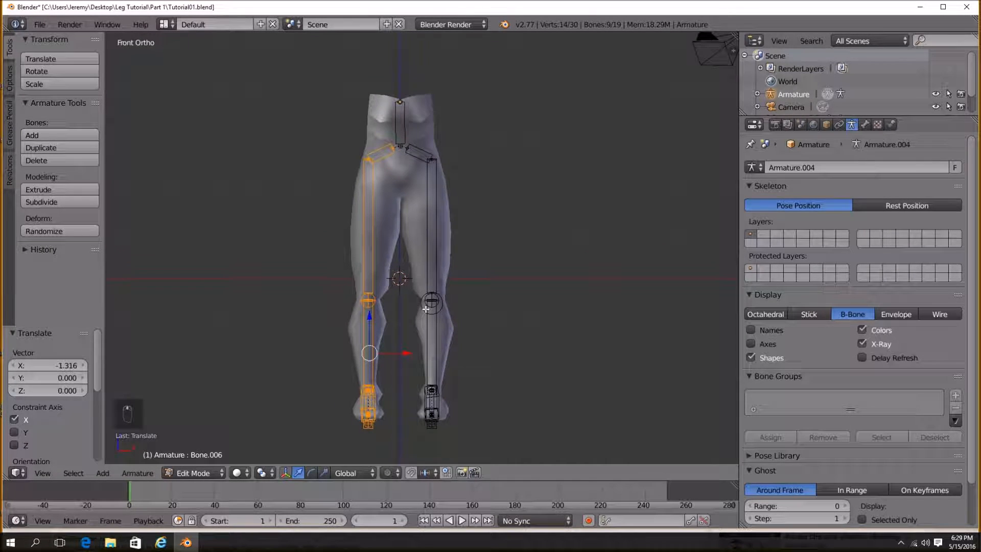
click(126, 474)
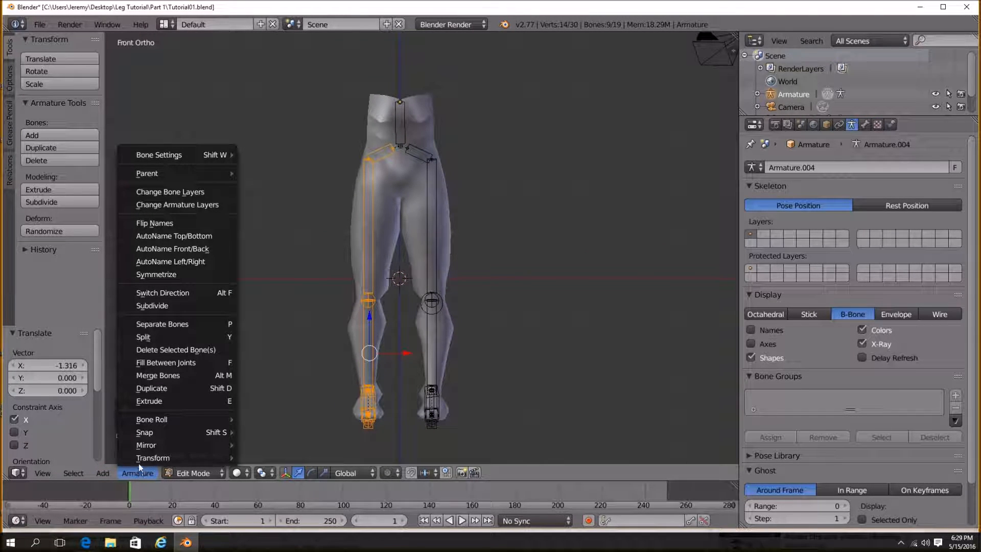
click(173, 293)
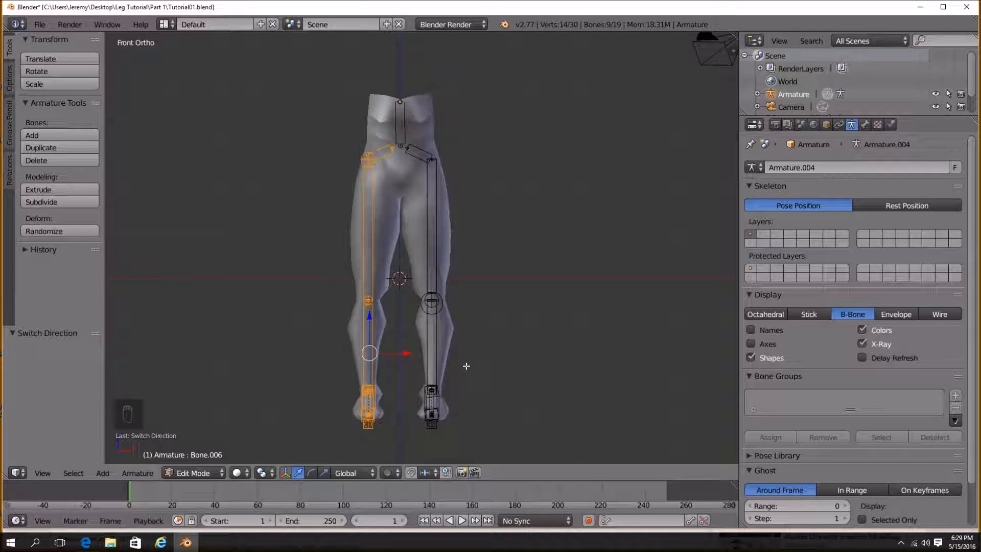
Examine the mirrored leg bones from the front and orbit views, then switch the armature to Object Mode.
middle_drag(386, 194, 400, 292)
key(a)
middle_drag(362, 318, 456, 294)
key(KP_3)
key(KP_1)
shift+middle_drag(415, 243, 423, 258)
click(193, 472)
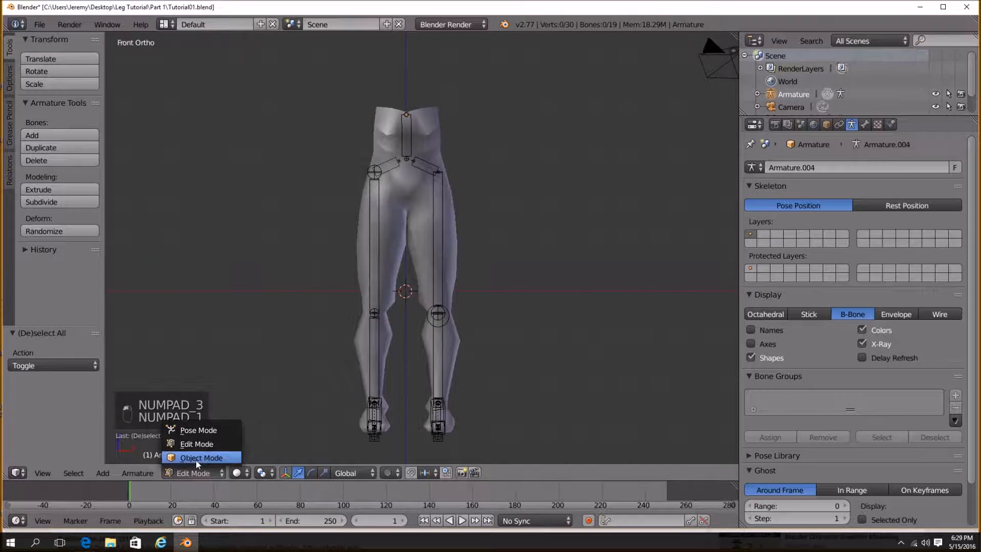
click(195, 460)
Select all bones in Edit Mode, set the skeleton to Pose Position and enter Pose Mode.
middle_drag(419, 347, 471, 354)
key(Tab)
key(a)
key(a)
key(a)
key(a)
key(a)
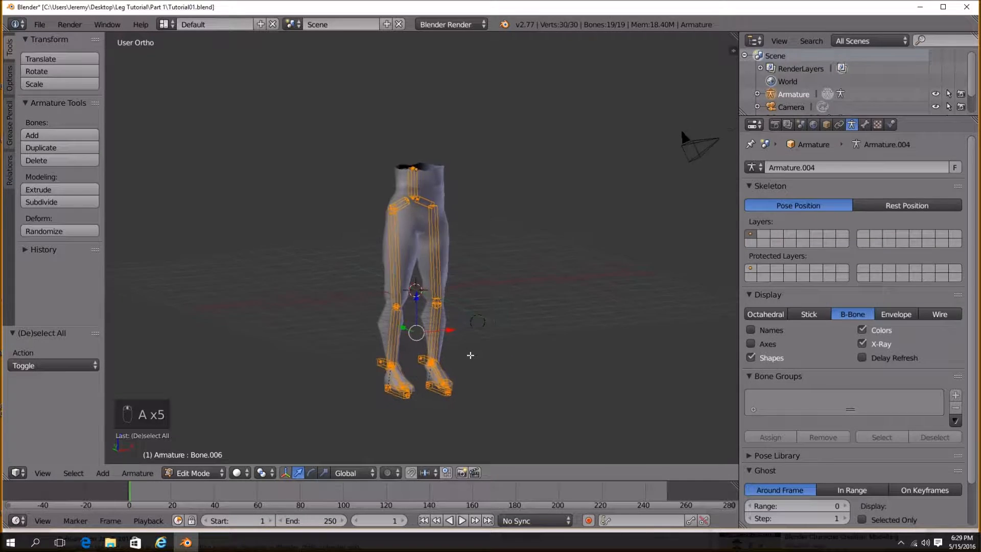
click(818, 206)
key(Tab)
middle_drag(439, 291, 523, 300)
key(Tab)
click(212, 474)
click(209, 430)
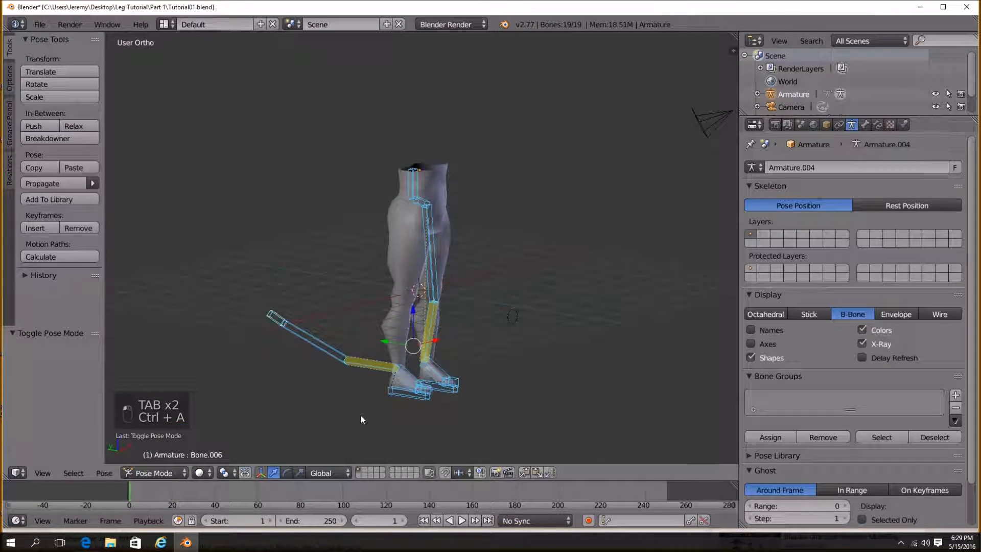
Select all bones and apply Visual Transform to Pose in Rest Position twice, returning the skeleton to Pose Position.
middle_drag(486, 383, 447, 403)
key(a)
key(a)
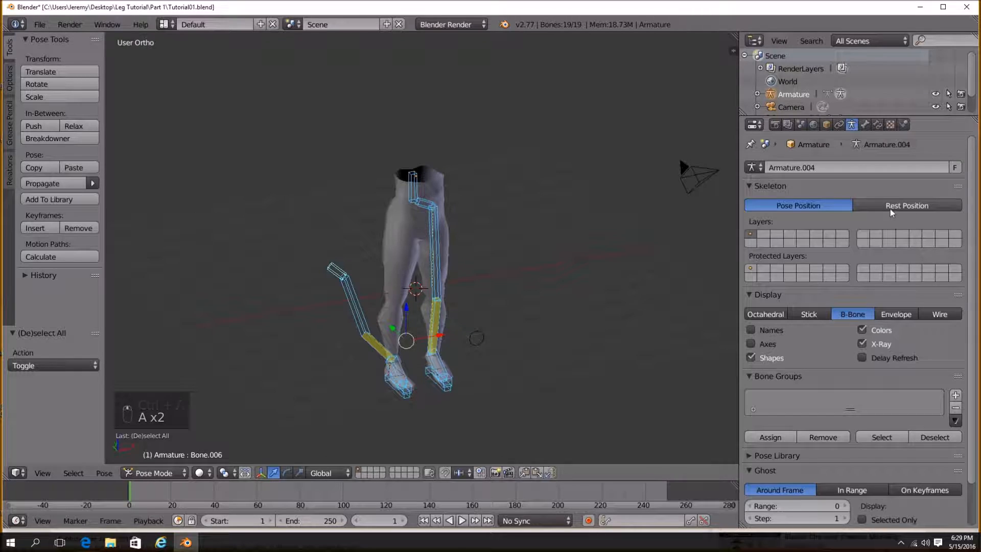
click(907, 206)
key(ctrl+a)
click(554, 276)
click(776, 207)
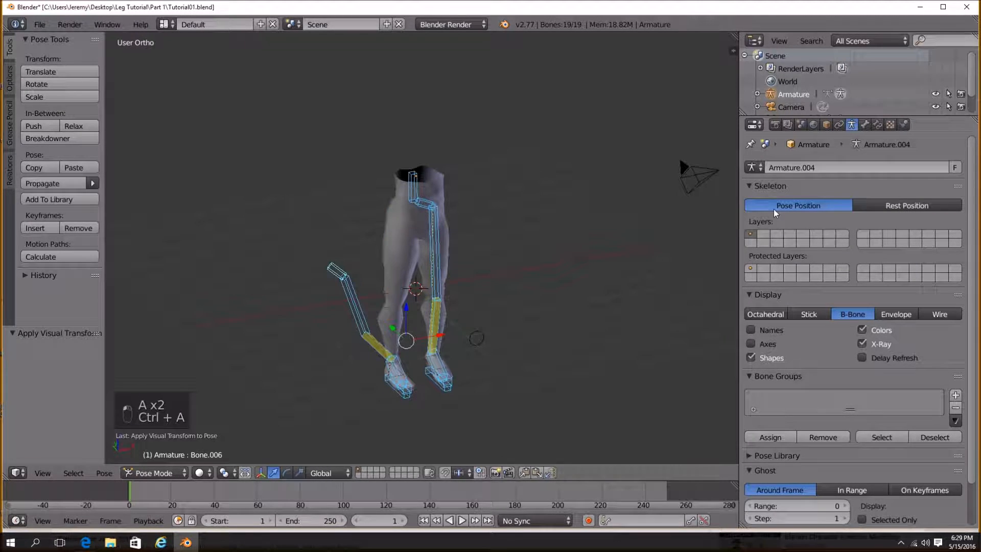
click(884, 205)
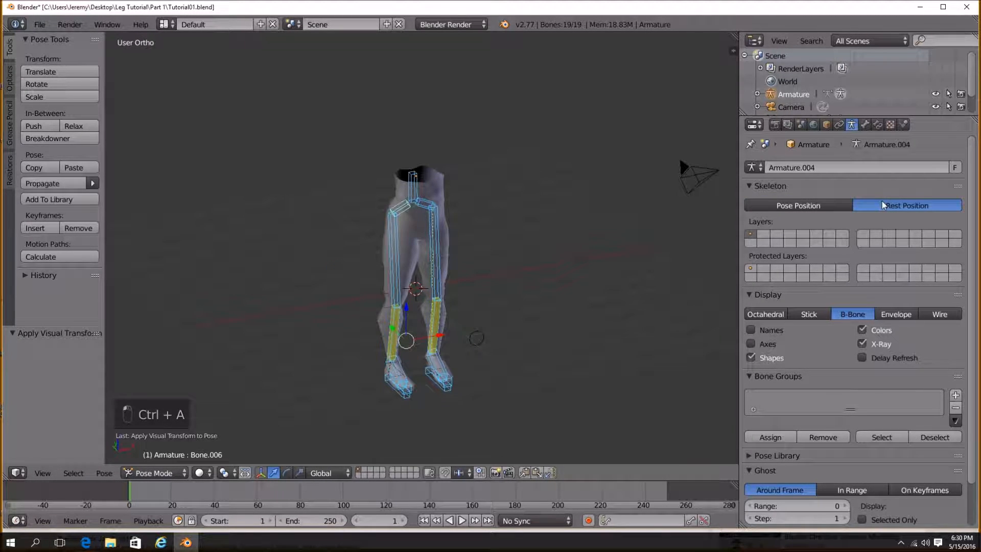
key(a)
key(a)
key(a)
key(ctrl+a)
click(548, 277)
click(798, 205)
Inspect the mirrored leg's foot and lower-leg bones and open the lower-leg bone's IK constraint settings.
middle_drag(358, 307, 432, 300)
scroll(371, 427, up, 2)
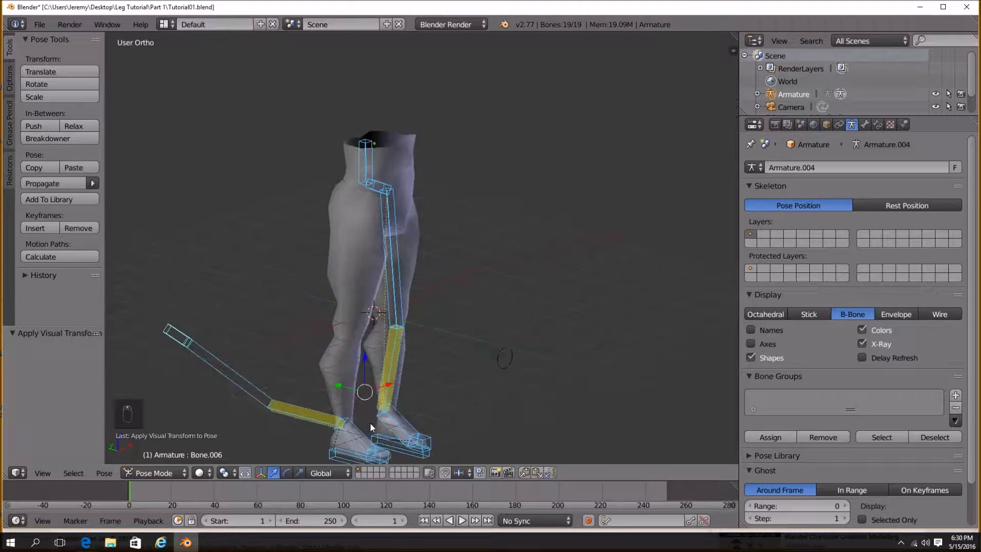
shift+middle_drag(371, 425, 414, 339)
key(a)
right_click(399, 338)
scroll(404, 358, up, 4)
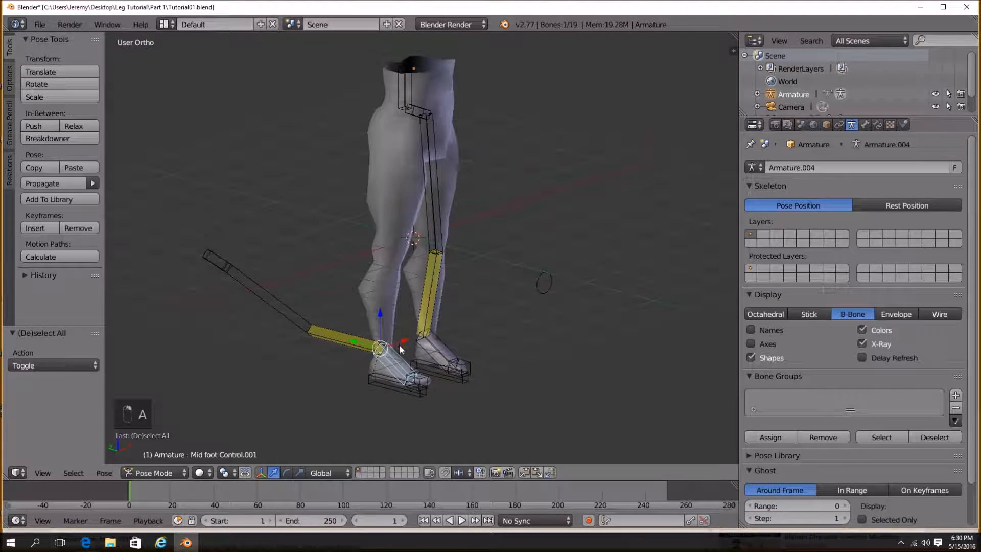
shift+middle_drag(406, 377, 400, 278)
scroll(362, 284, down, 2)
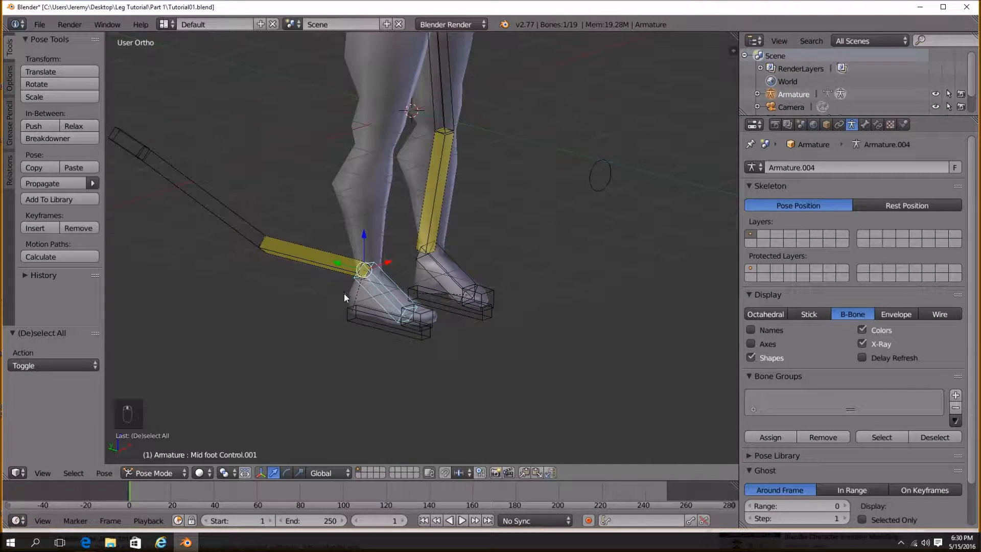
shift+middle_drag(343, 288, 342, 298)
right_click(331, 275)
click(879, 125)
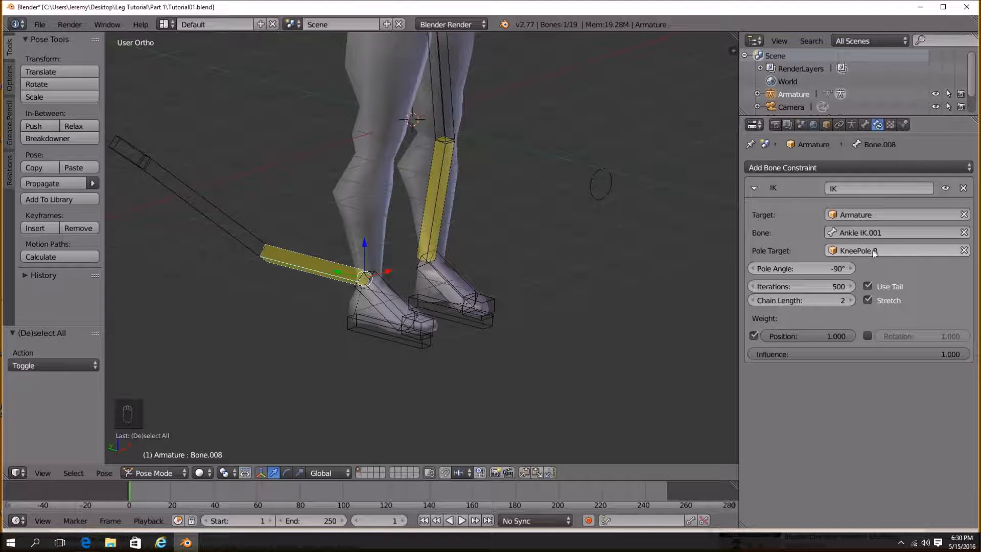
scroll(508, 292, down, 4)
shift+middle_drag(508, 292, 491, 312)
Duplicate the knee pole target and move the copy about -1.85 along X to the other knee.
right_click(493, 237)
middle_drag(493, 236, 501, 261)
key(shift+d)
key(x)
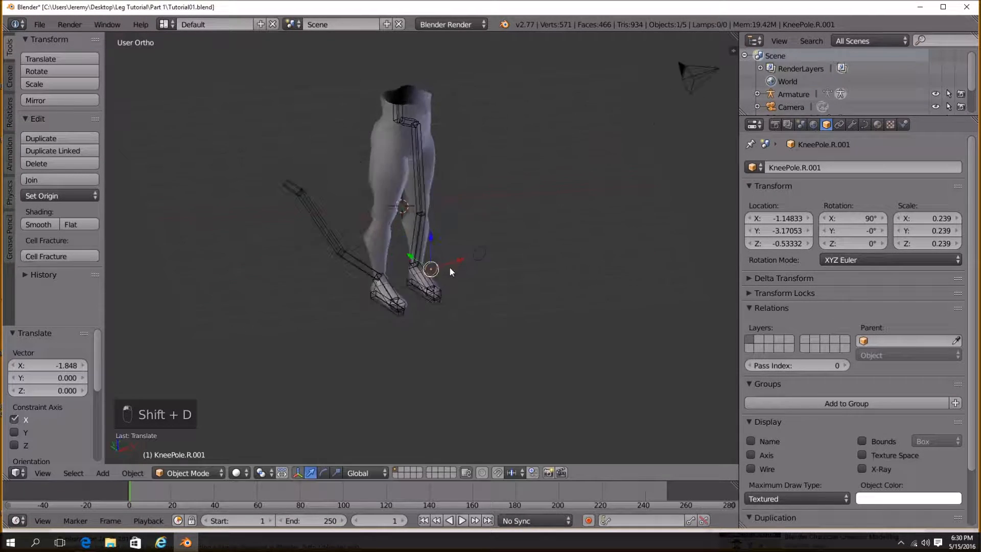
click(364, 284)
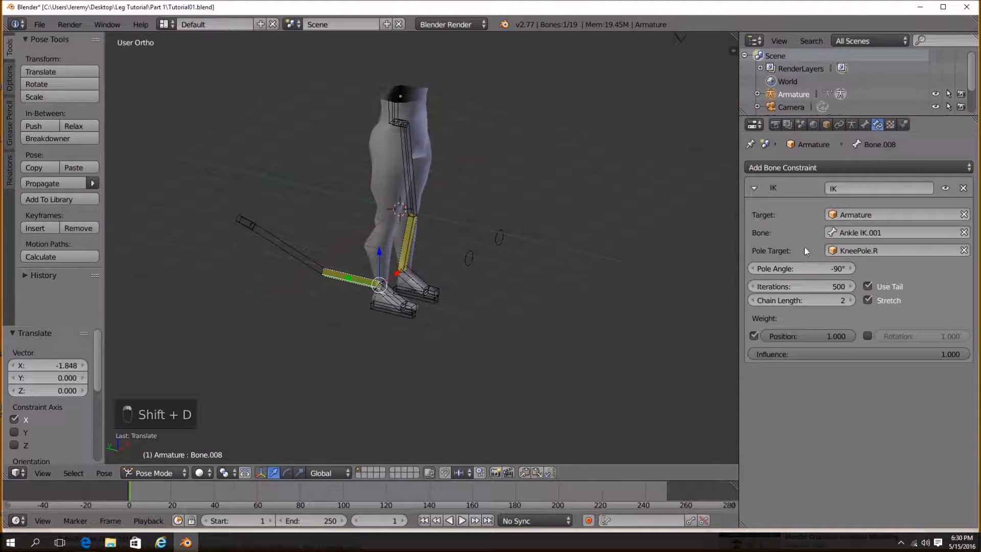
Set the lower-leg IK constraint's pole target to KneePole.R.001.
click(965, 250)
click(924, 250)
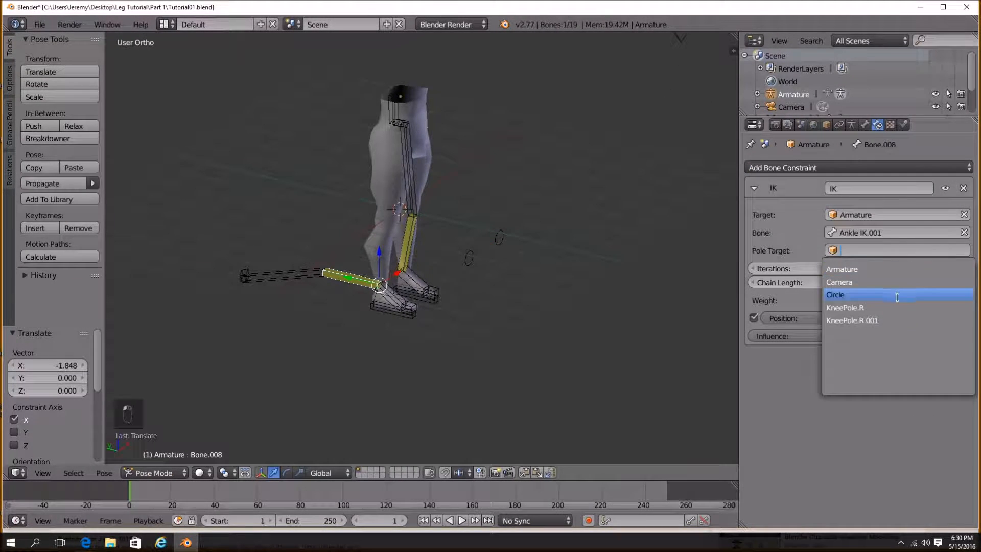
click(895, 320)
Select and examine the mirrored foot and control bones from close orbit views.
middle_drag(526, 320, 452, 278)
scroll(397, 290, up, 5)
right_click(351, 331)
middle_drag(409, 323, 433, 325)
right_click(302, 272)
scroll(422, 330, down, 2)
right_click(336, 277)
scroll(434, 325, up, 2)
shift+middle_drag(525, 353, 446, 330)
right_click(480, 361)
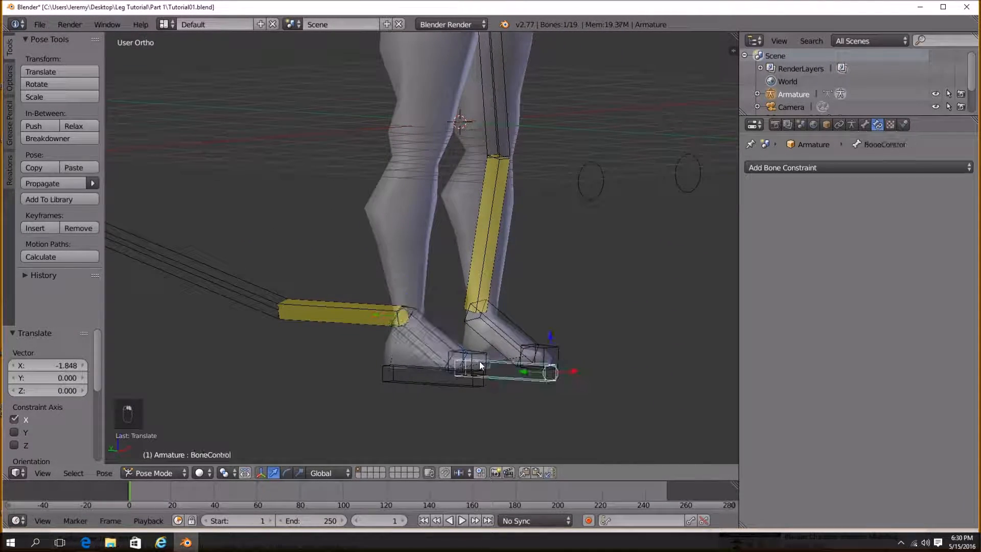
scroll(479, 361, up, 3)
scroll(519, 368, down, 3)
right_click(500, 432)
middle_drag(500, 433, 460, 424)
right_click(381, 420)
right_click(227, 321)
middle_drag(259, 397, 343, 372)
shift+right_click(351, 368)
key(alt+p)
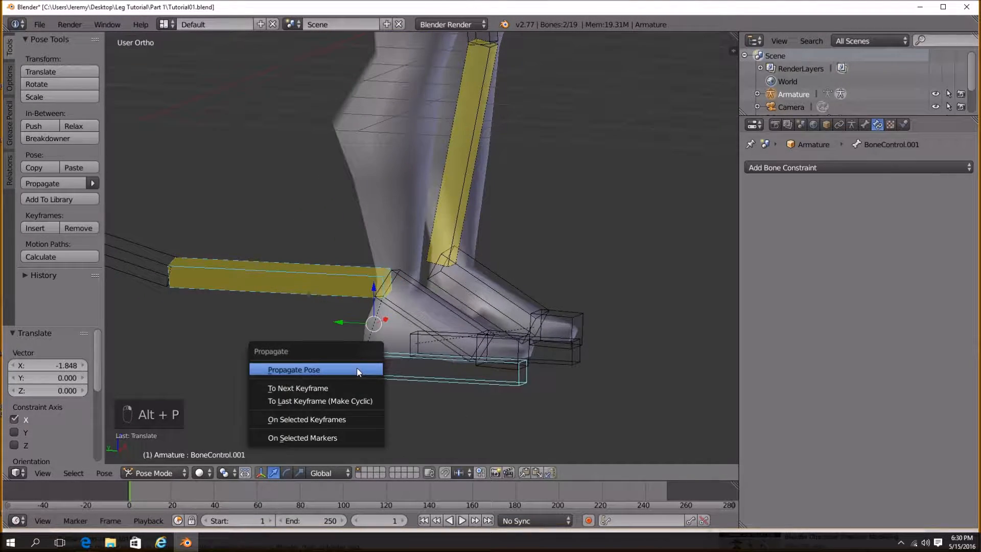
In Edit Mode, box-select the mirrored leg's bones and delete them.
key(Tab)
key(a)
key(a)
middle_drag(488, 373, 398, 399)
key(a)
key(a)
key(a)
key(b)
drag(362, 149, 417, 453)
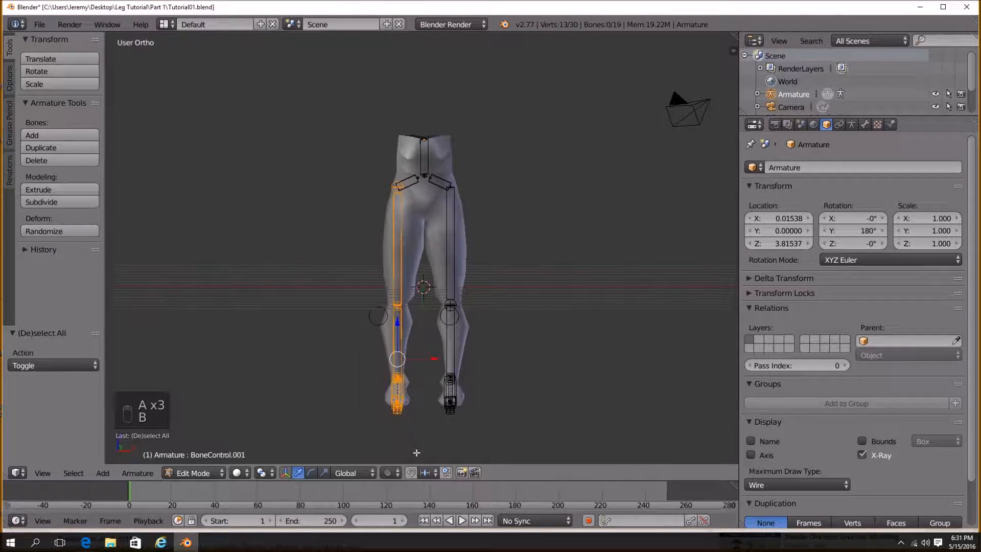
key(Delete)
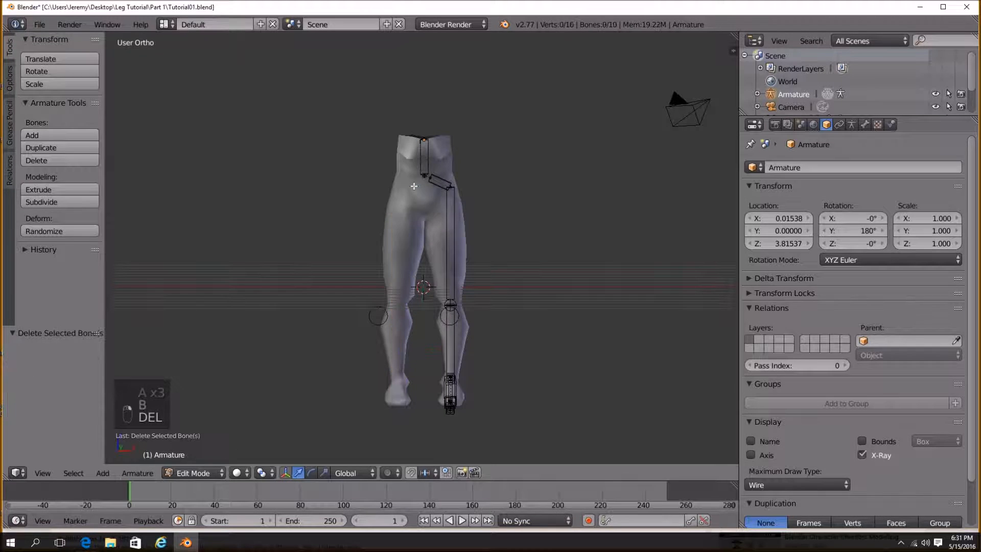
In front view, box-select the remaining leg's bones, duplicate them and move the copy about -1.38 along X.
key(KP_3)
key(KP_1)
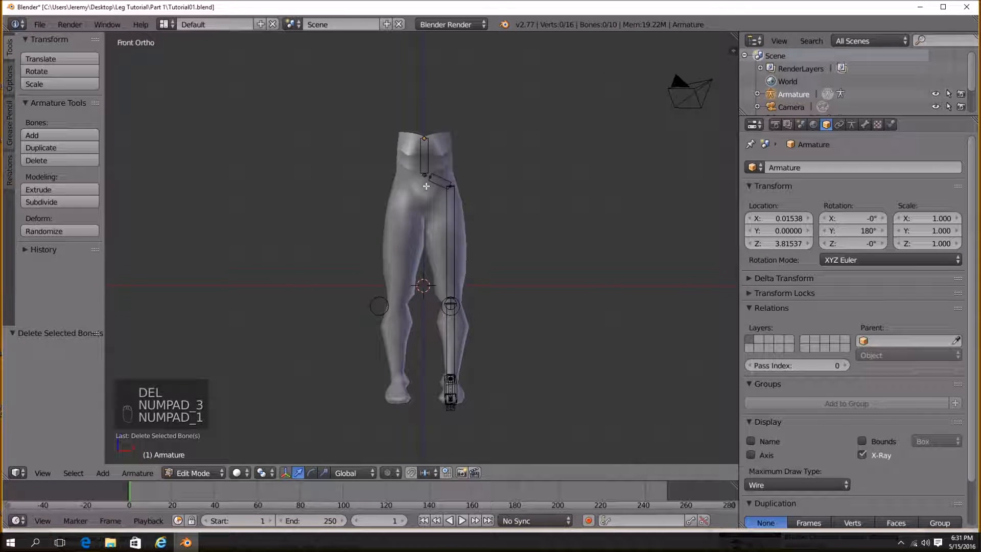
scroll(451, 225, up, 3)
scroll(451, 226, down, 3)
key(a)
key(a)
key(a)
key(a)
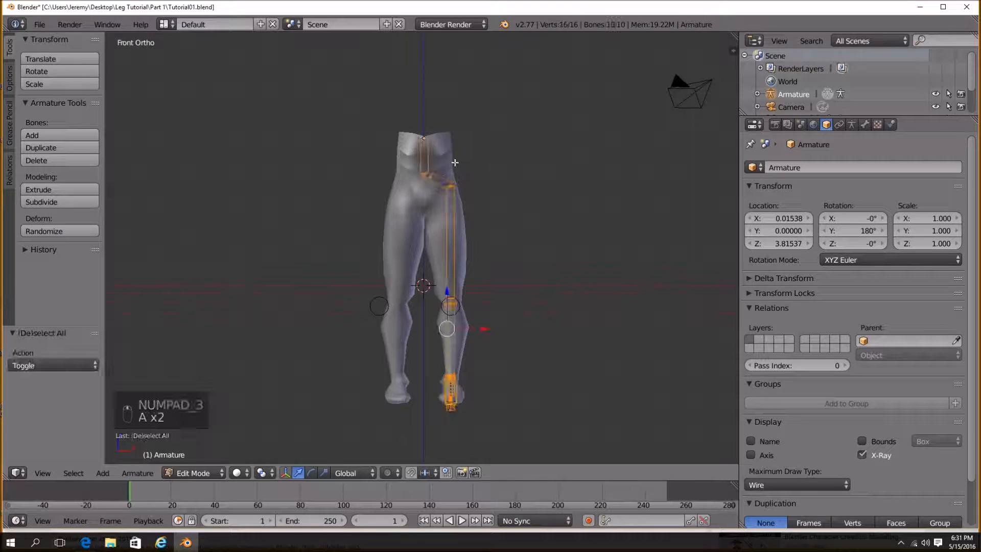
key(b)
drag(431, 148, 496, 429)
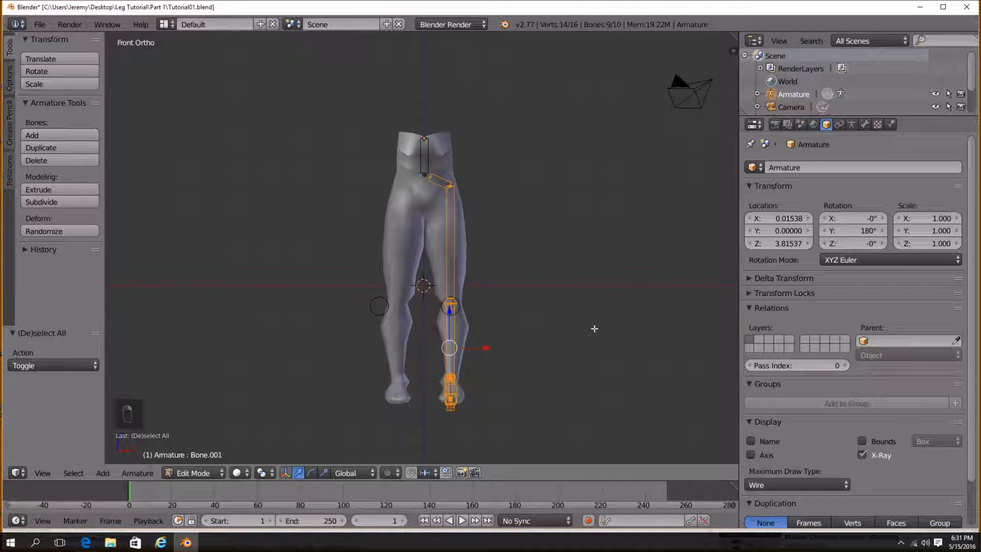
key(shift+d)
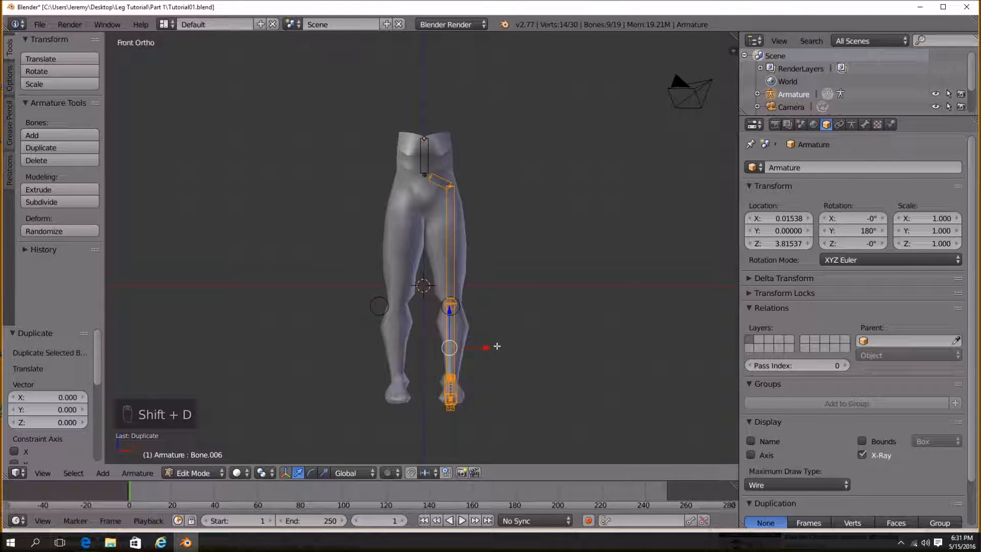
key(x)
click(526, 346)
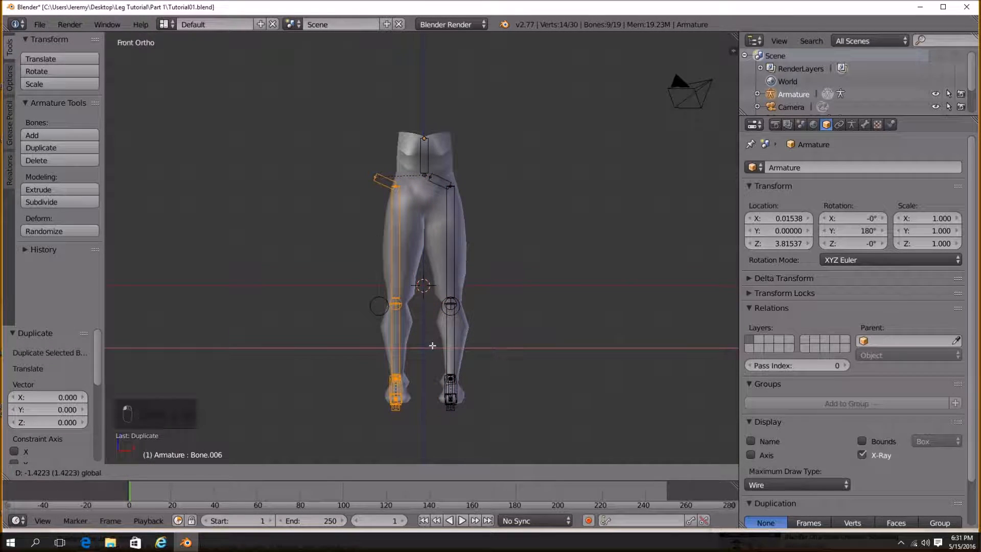
Scale the copy by -1 along X, shift it 0.053 along X and switch the copied bones' direction.
key(s)
key(x)
click(527, 344)
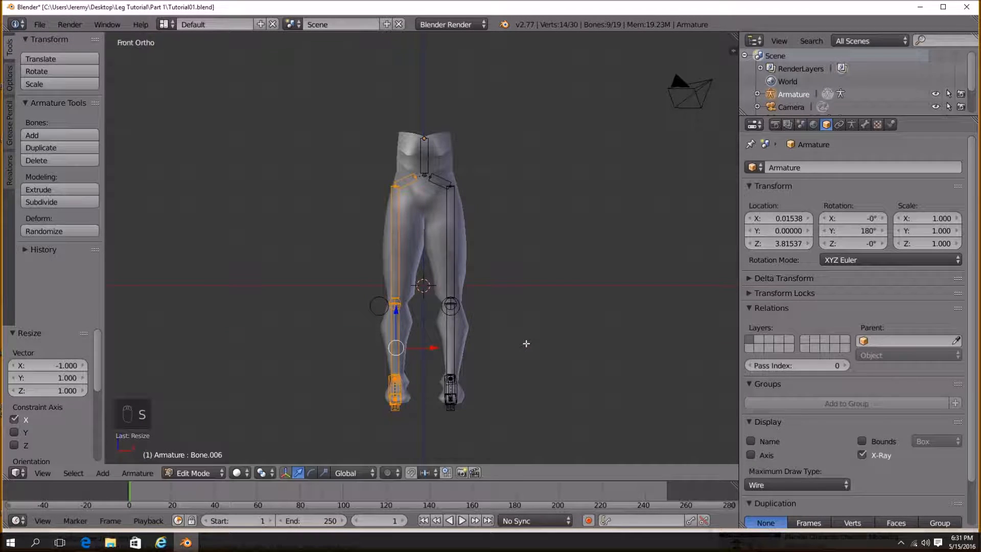
key(g)
key(x)
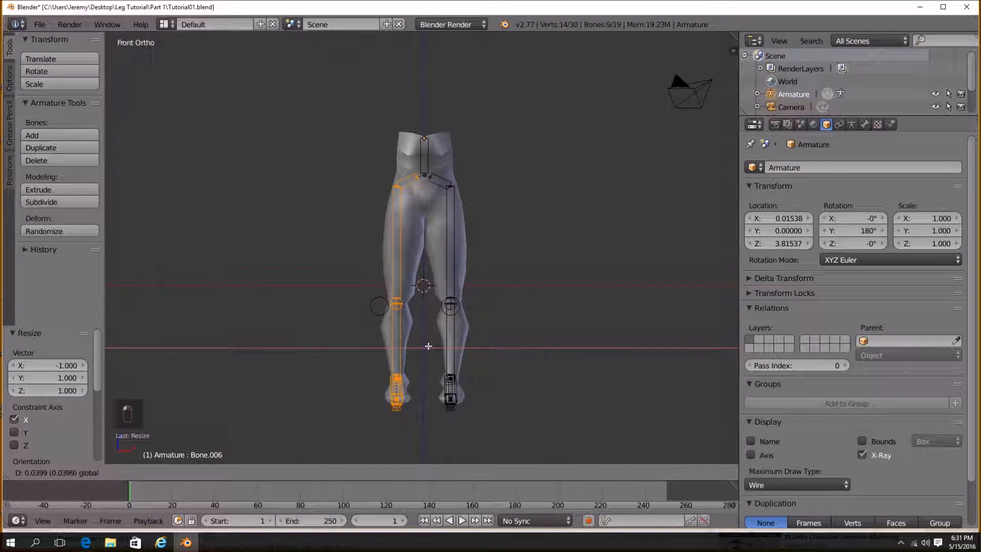
click(429, 346)
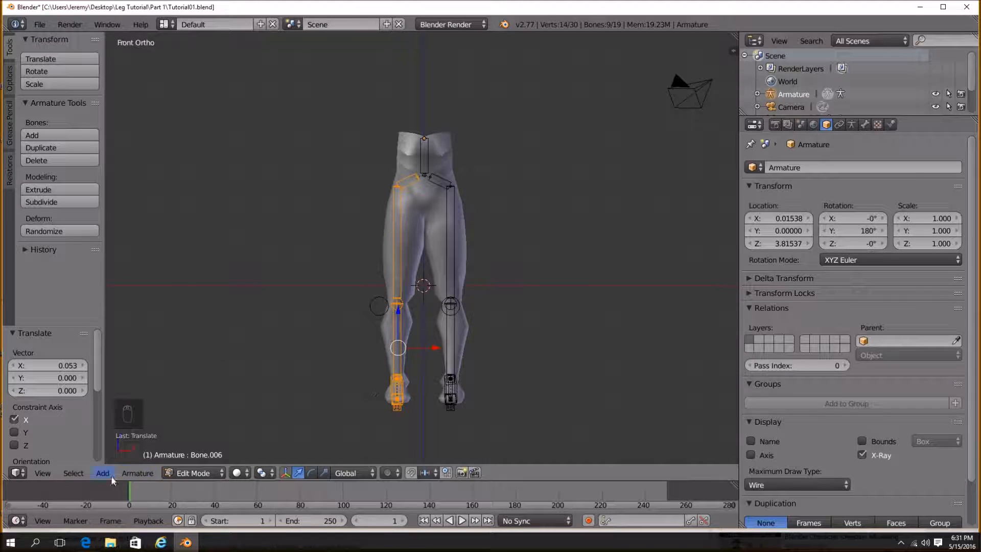
click(137, 473)
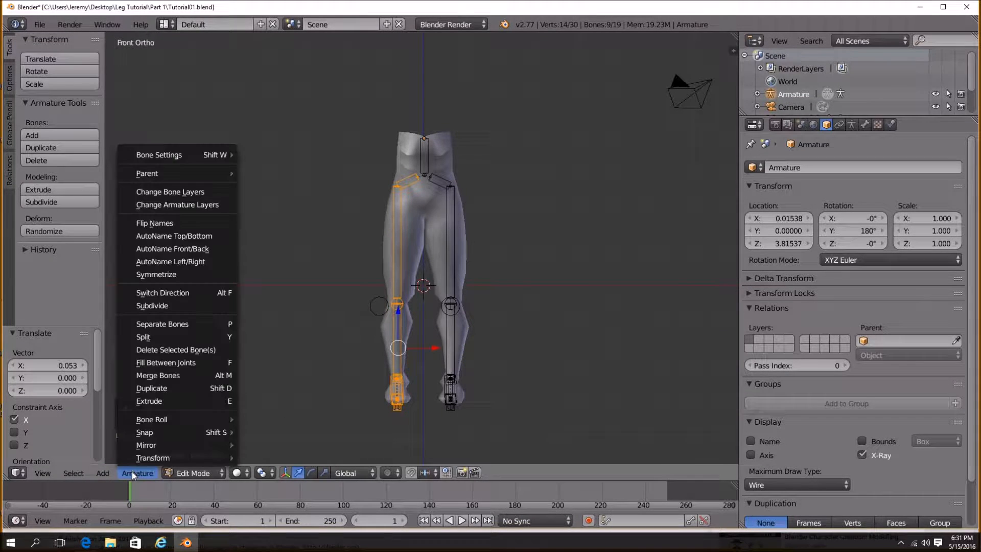
click(177, 293)
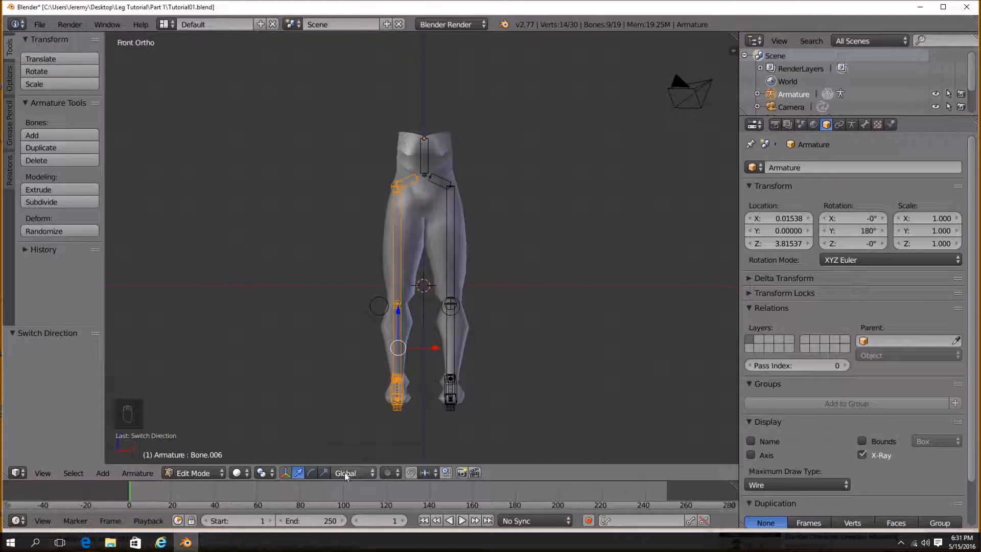
Enter Pose Mode and examine the mirrored bones, selecting the hip bone.
key(Tab)
middle_drag(406, 390, 387, 397)
right_click(366, 349)
right_click(362, 372)
scroll(410, 321, up, 3)
middle_drag(410, 321, 276, 348)
right_click(363, 350)
scroll(337, 369, down, 3)
right_click(255, 329)
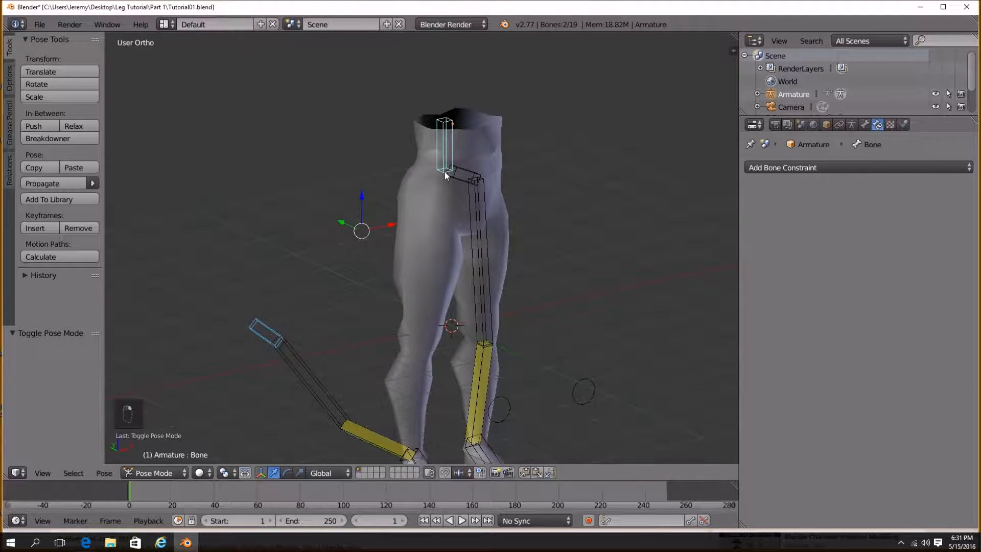
middle_drag(359, 256, 394, 281)
key(alt+p)
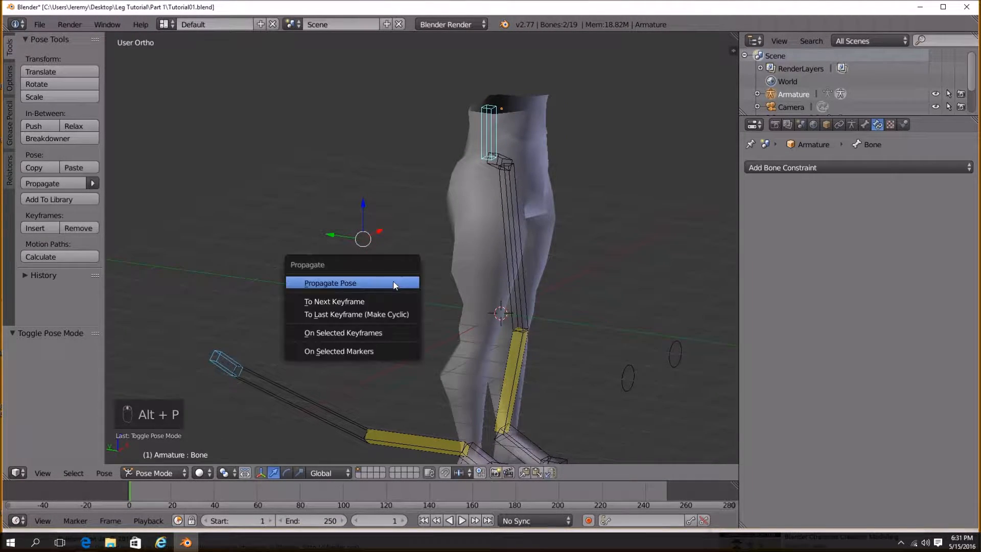
In Edit Mode, clear the parent of the selected hip bones.
key(Tab)
middle_drag(518, 186, 441, 206)
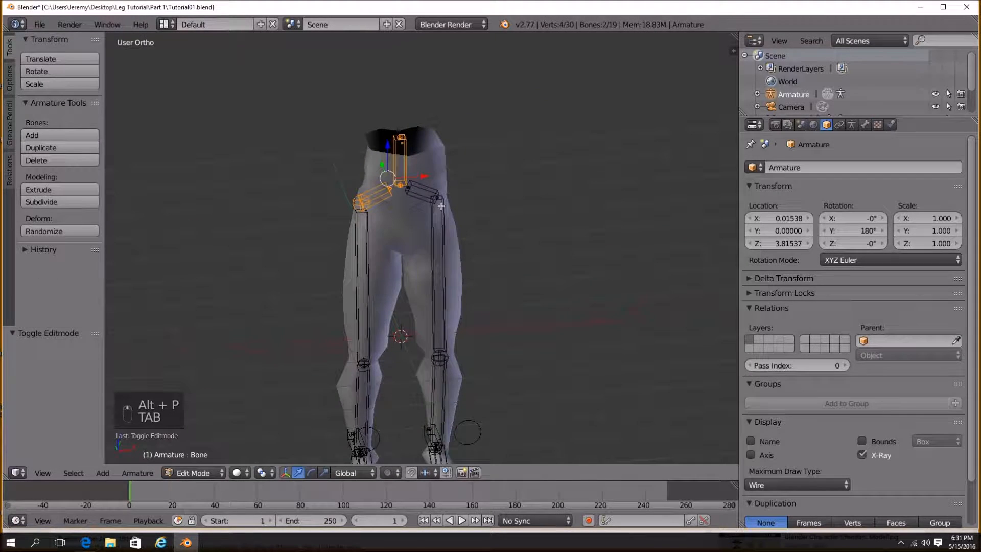
key(alt+p)
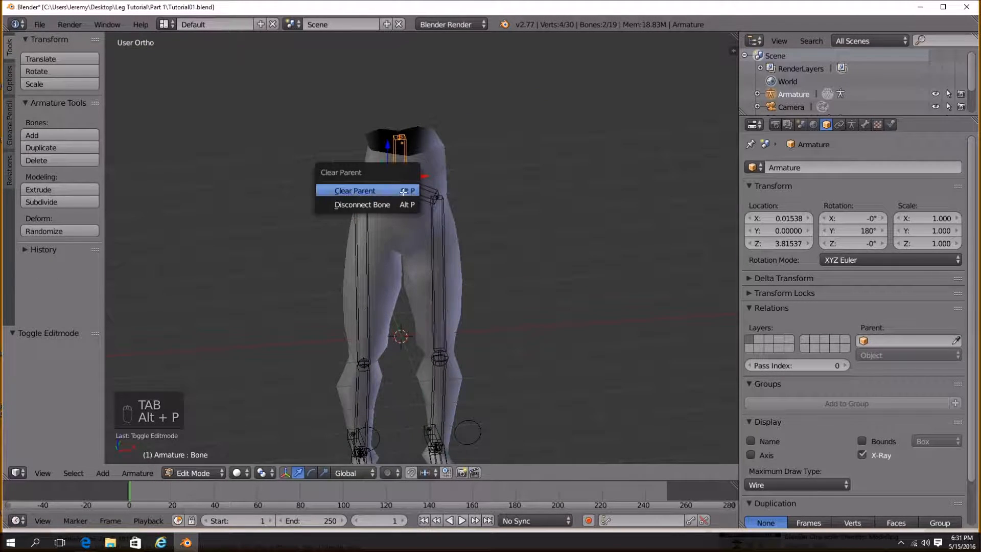
click(403, 190)
Undo the last two changes.
key(Tab)
middle_drag(437, 231, 438, 338)
key(ctrl+z)
key(ctrl+z)
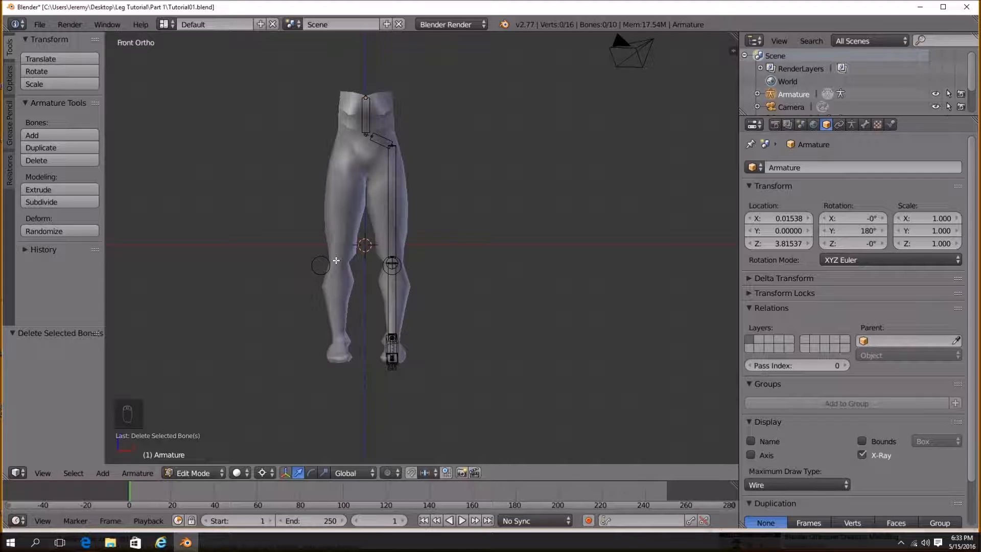
Set the pivot point to the 3D cursor.
scroll(354, 272, up, 2)
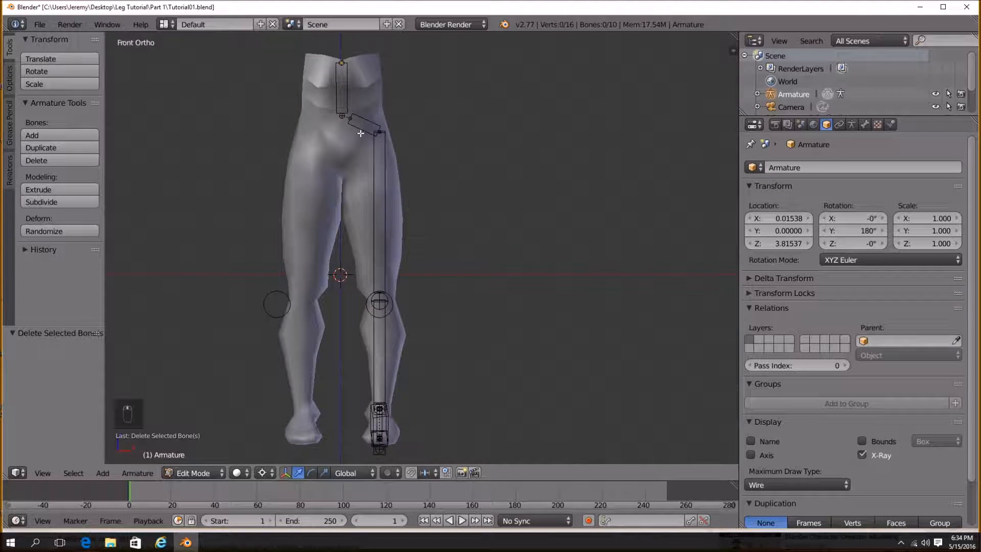
key(a)
scroll(364, 278, down, 2)
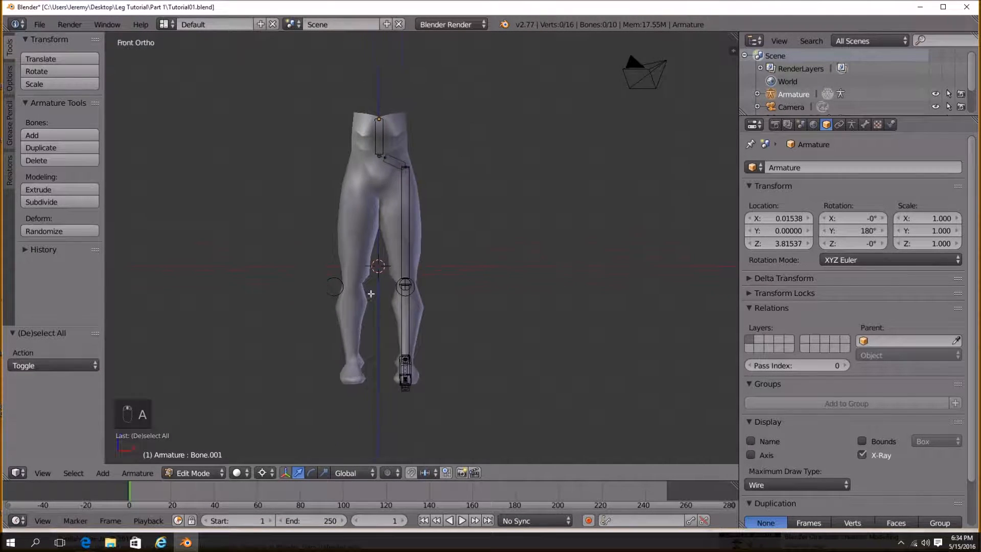
shift+middle_drag(362, 284, 392, 261)
scroll(392, 261, up, 3)
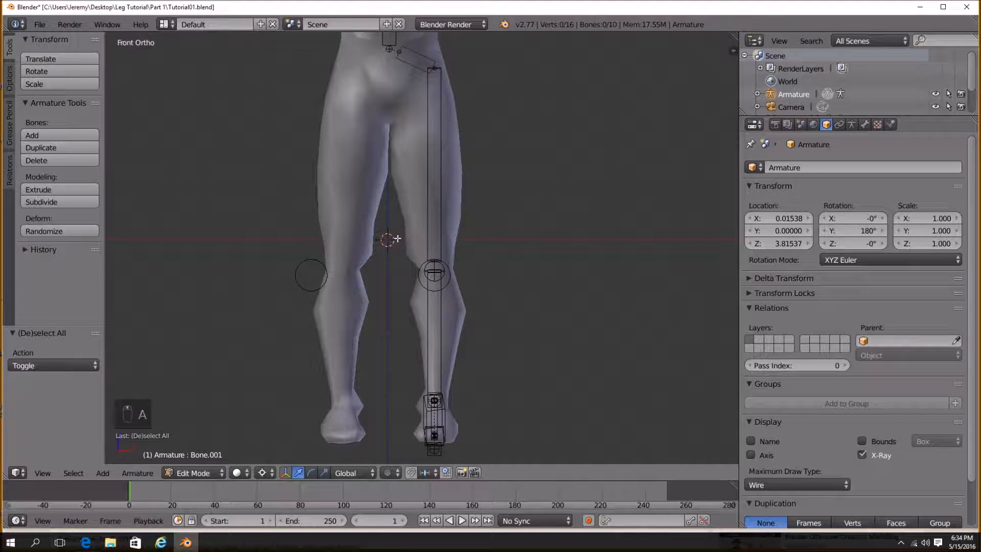
click(137, 473)
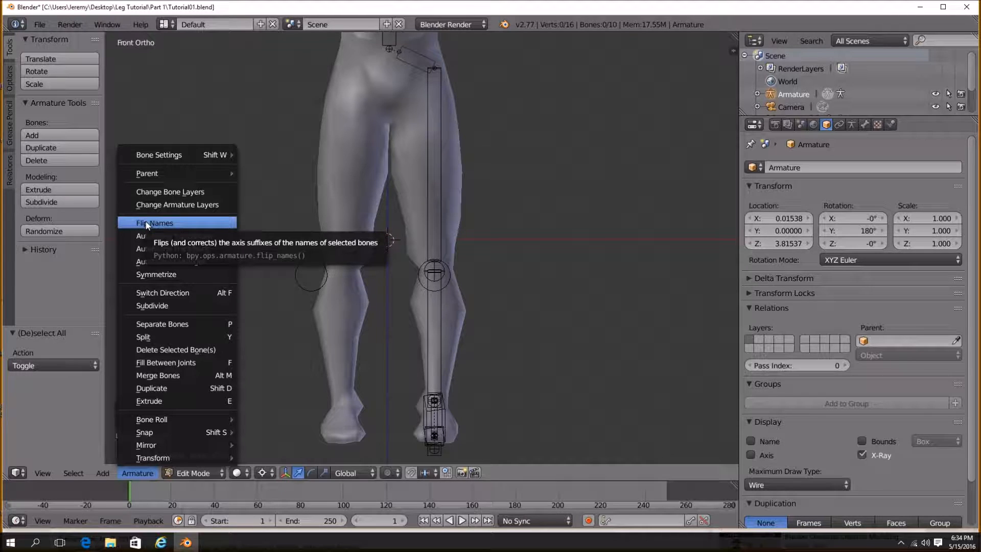
scroll(429, 214, down, 2)
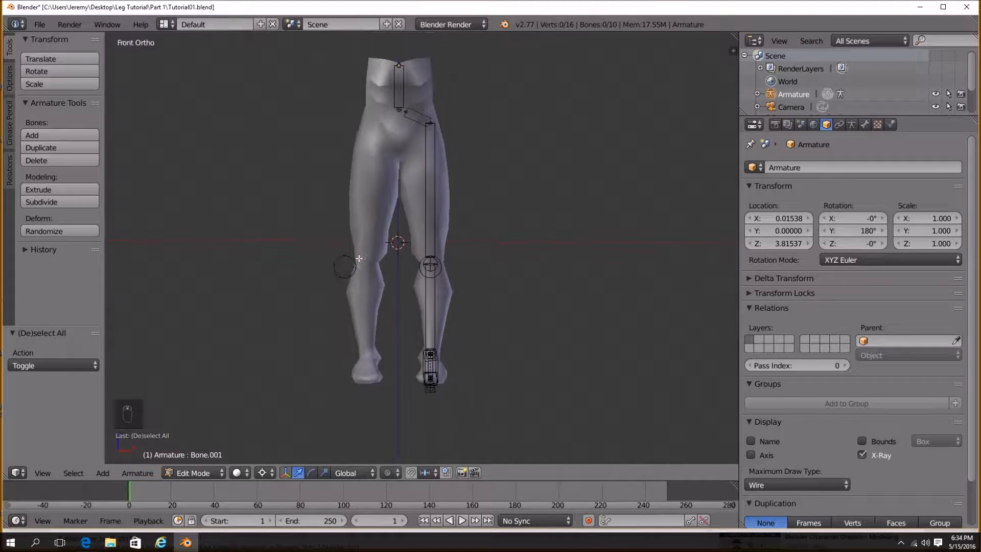
key(a)
key(a)
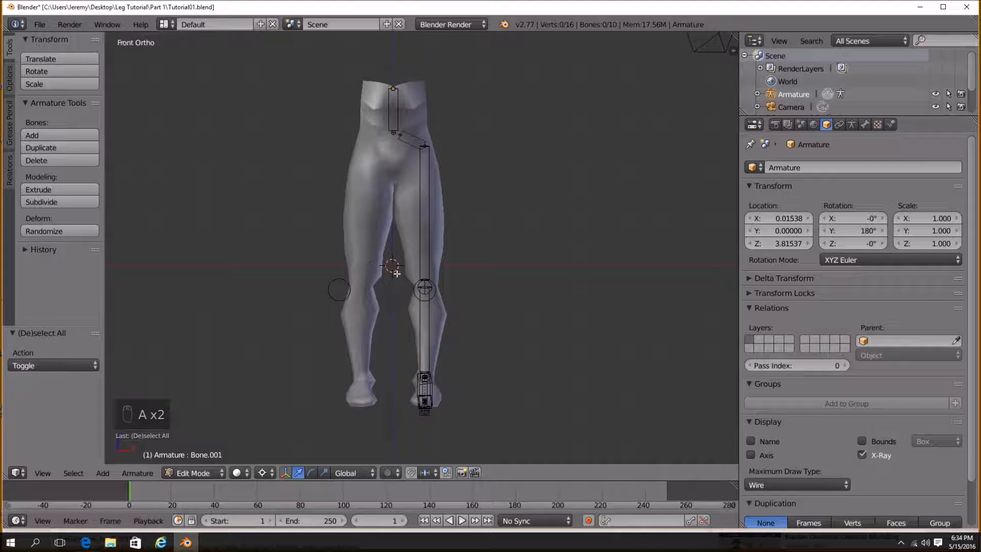
click(269, 475)
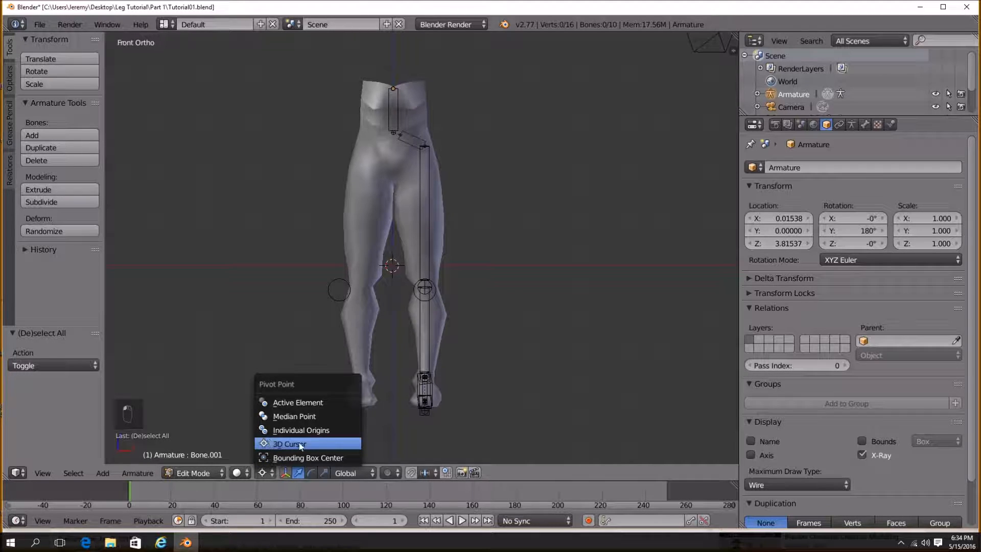
click(284, 444)
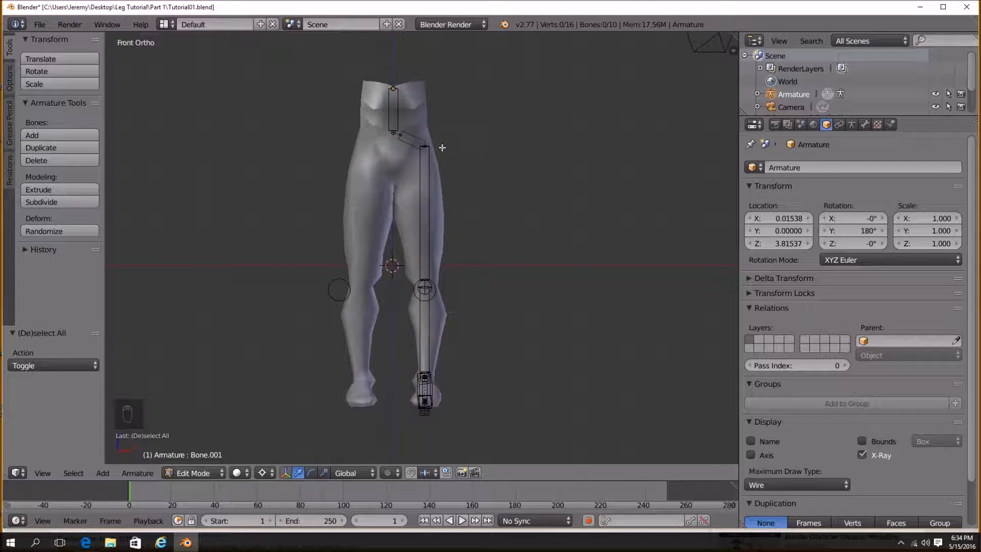
Box-select the leg's bones, duplicate them and scale the copy by -1 along X.
key(a)
key(a)
key(b)
drag(402, 121, 501, 413)
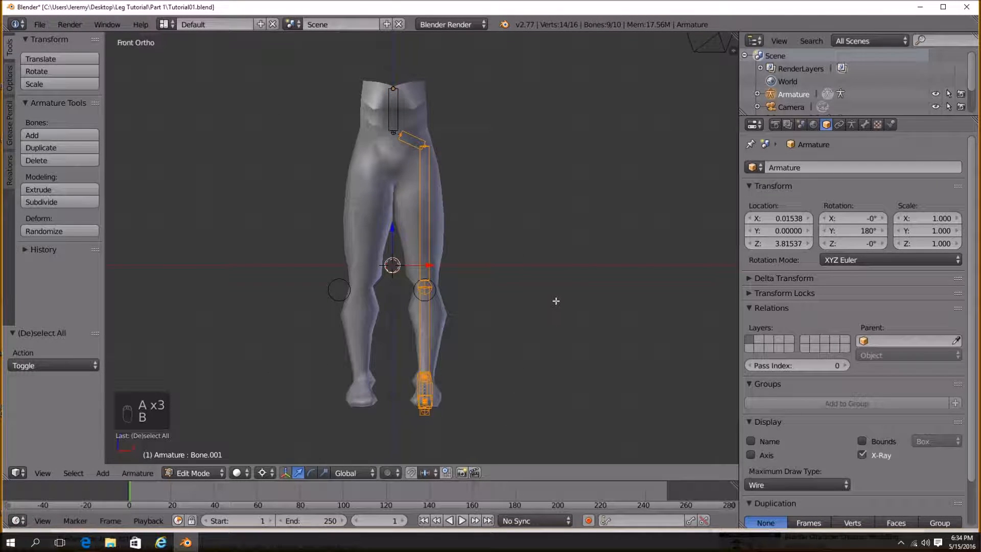
key(shift+d)
text(s)
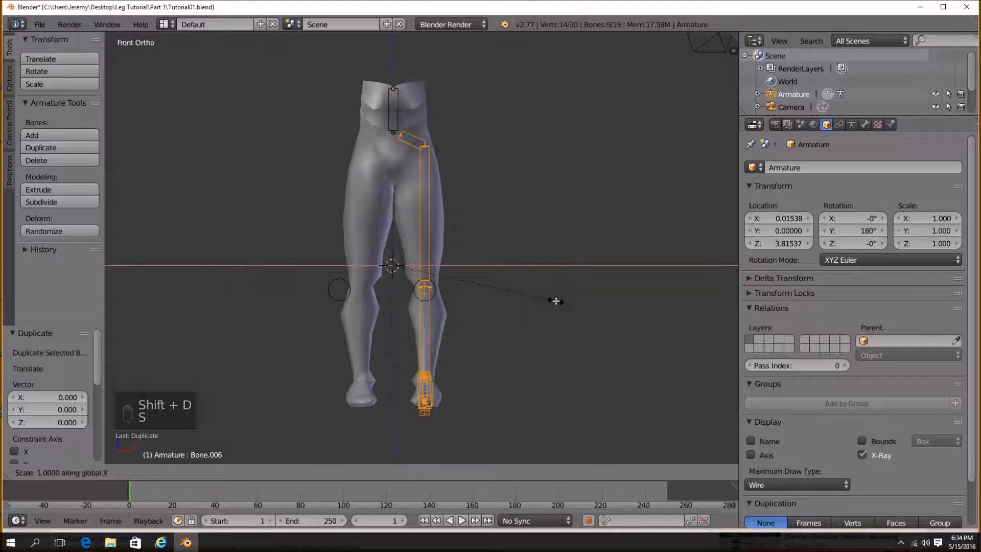
text(-1)
key(Return)
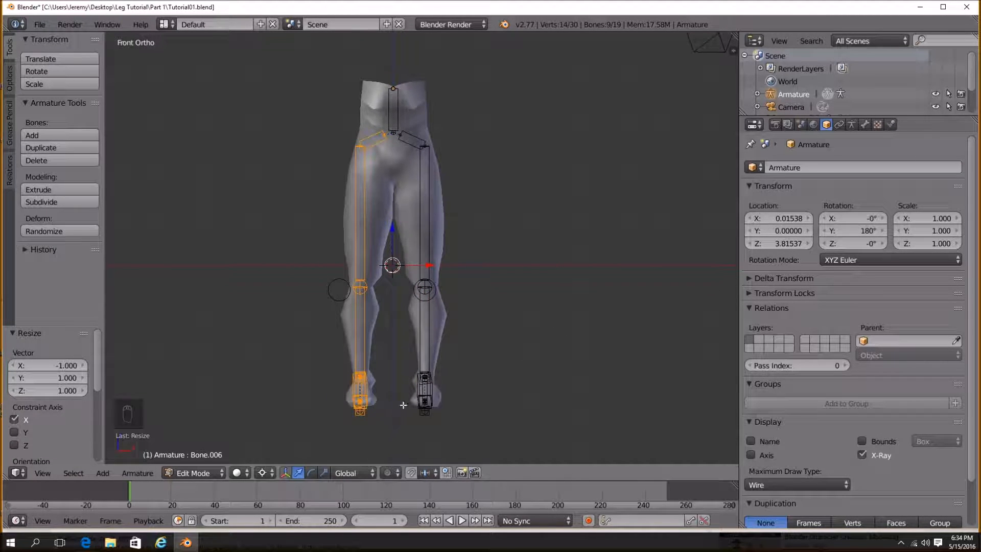
Flip the names of the copied bones.
click(137, 473)
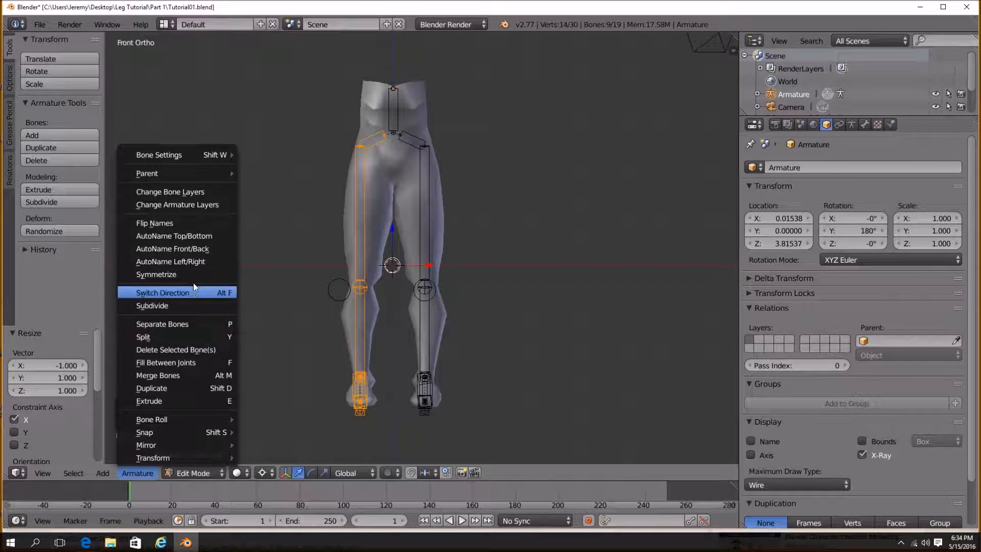
click(184, 223)
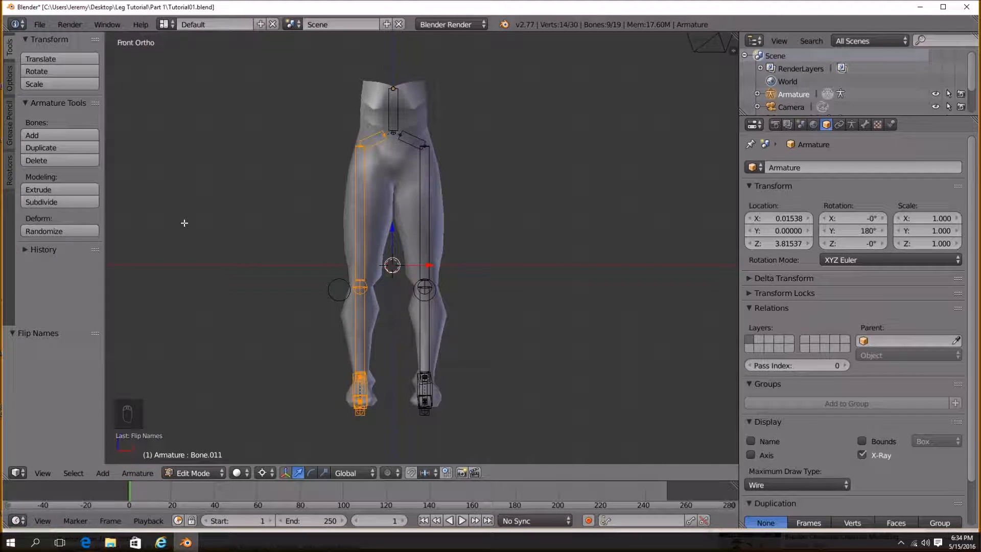
right_click(361, 308)
shift+middle_drag(390, 327, 423, 327)
click(865, 124)
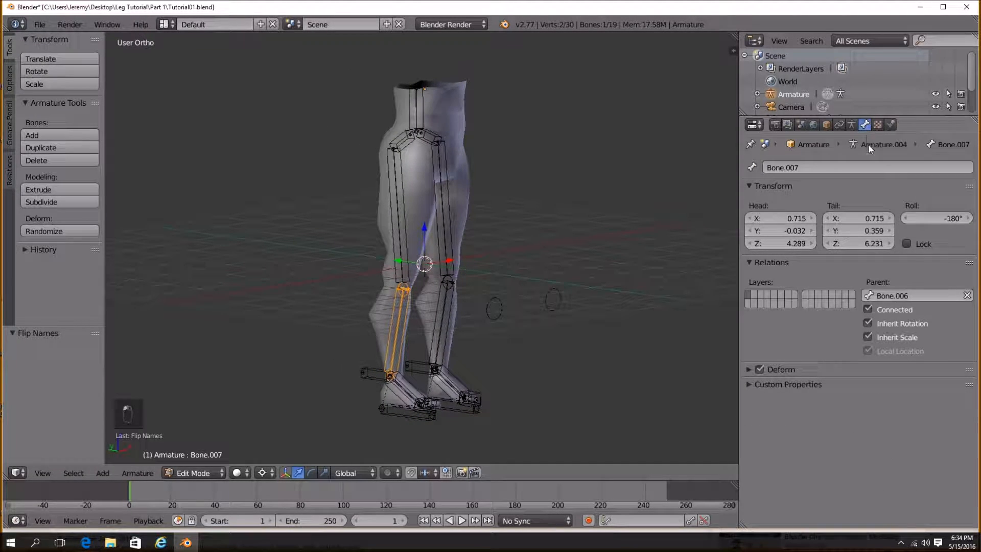
Enter Pose Mode and examine the mirrored leg bones and the knee pole circles.
key(Tab)
middle_drag(504, 290, 364, 347)
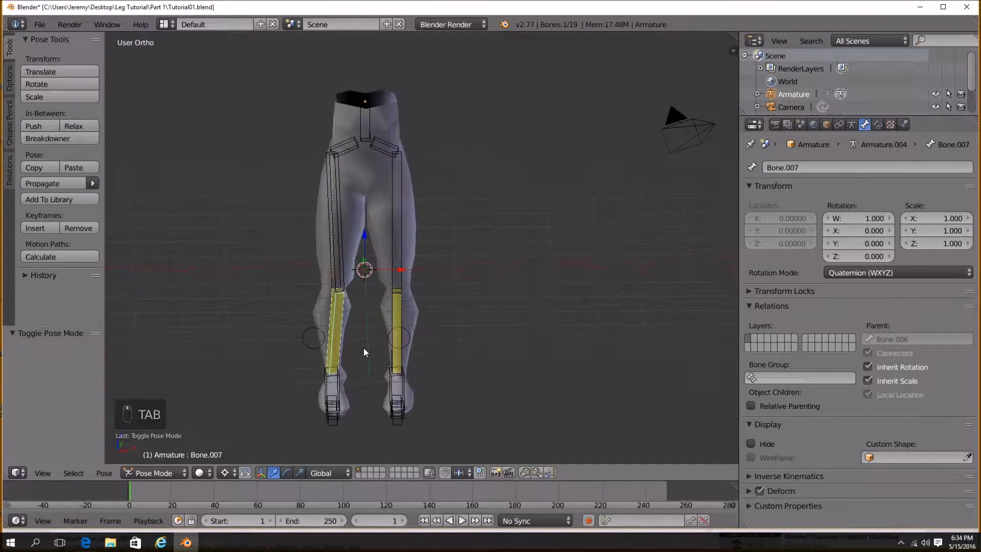
middle_drag(338, 306, 353, 325)
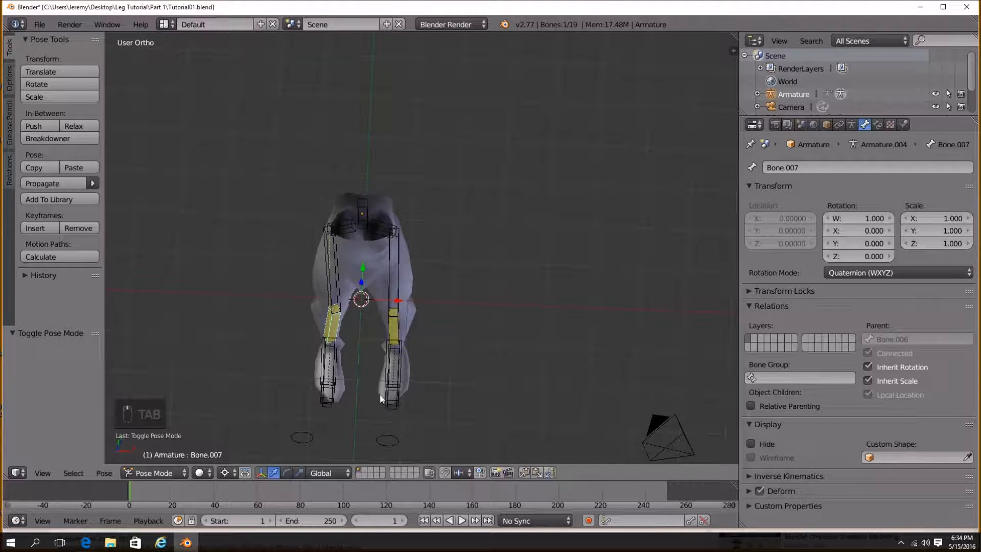
shift+middle_drag(383, 424, 416, 300)
scroll(409, 337, up, 3)
shift+middle_drag(402, 363, 425, 312)
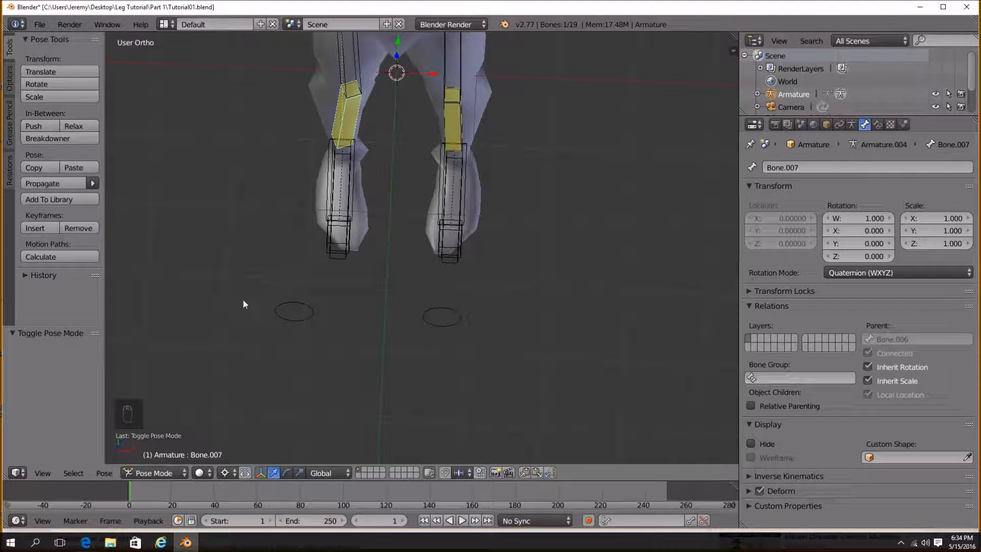
Rename the copied knee pole circle as KneePole.L.
right_click(283, 311)
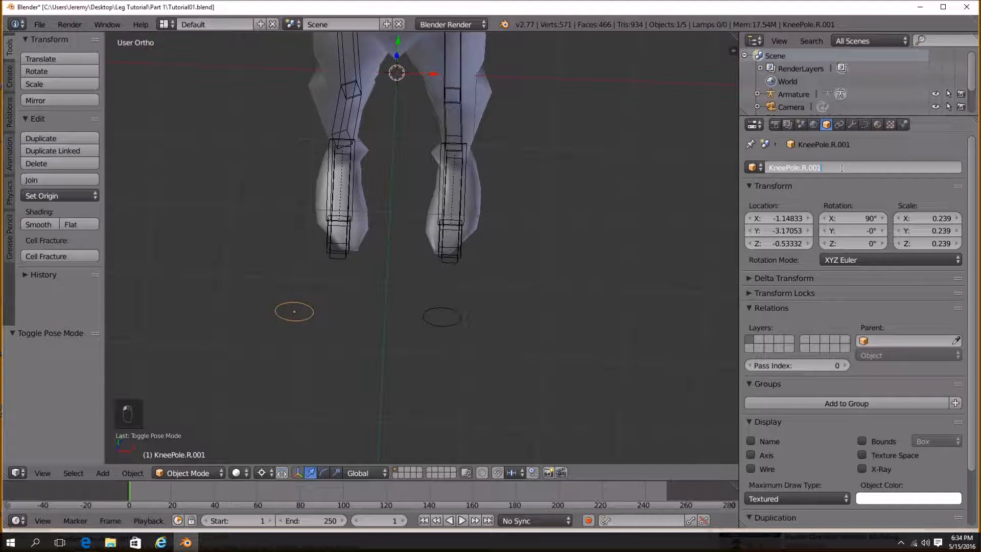
key(BackSpace)
key(BackSpace)
key(BackSpace)
key(Return)
Set the copied shin bone's IK pole target to KneePole.L.
middle_drag(433, 321, 473, 299)
right_click(359, 230)
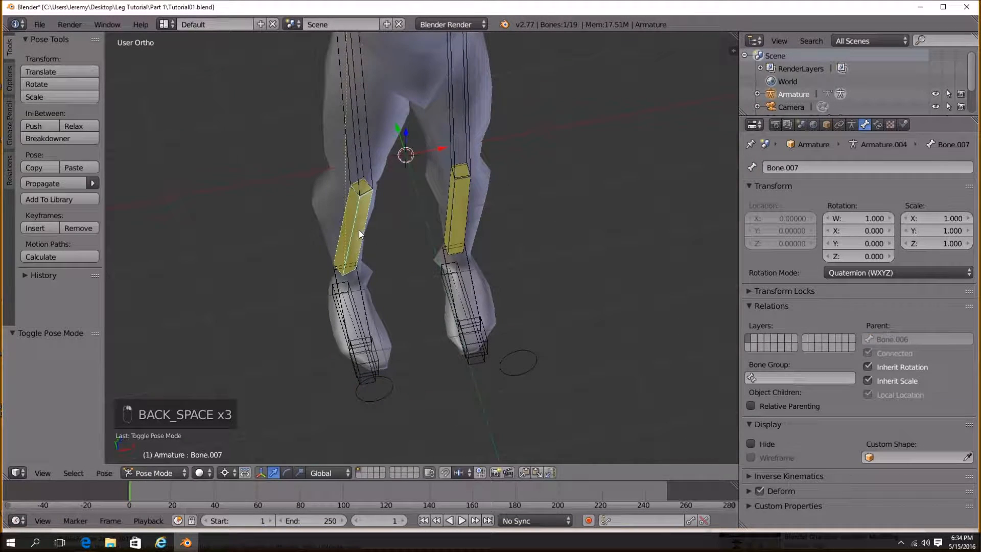
click(878, 126)
click(945, 251)
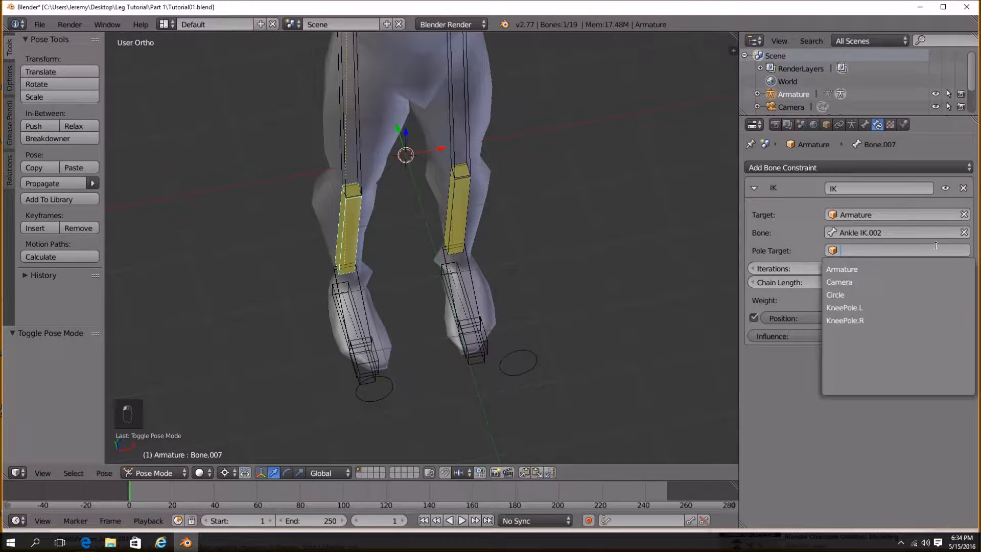
click(869, 305)
Test the foot control bones by moving each one and cancelling the move.
middle_drag(486, 290, 442, 361)
key(a)
right_click(421, 370)
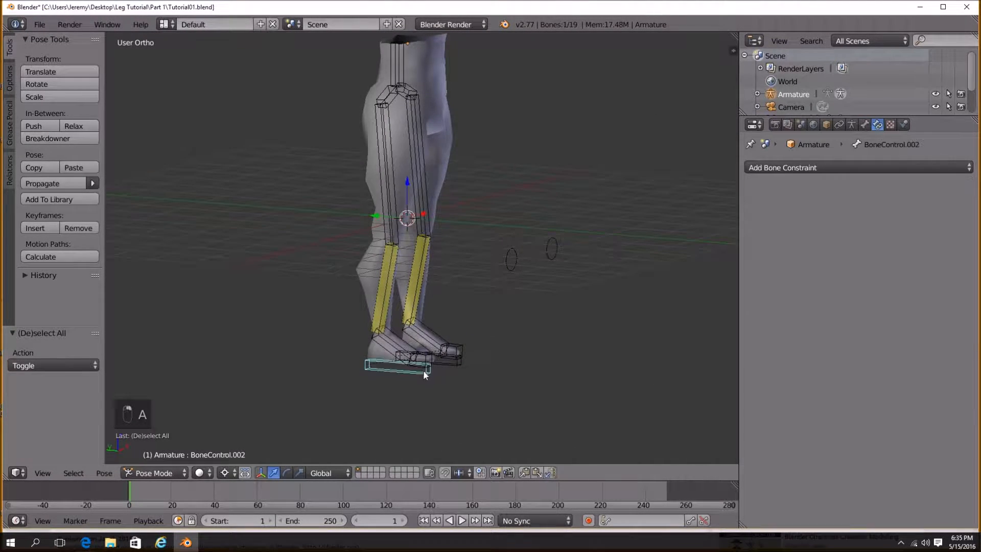
key(g)
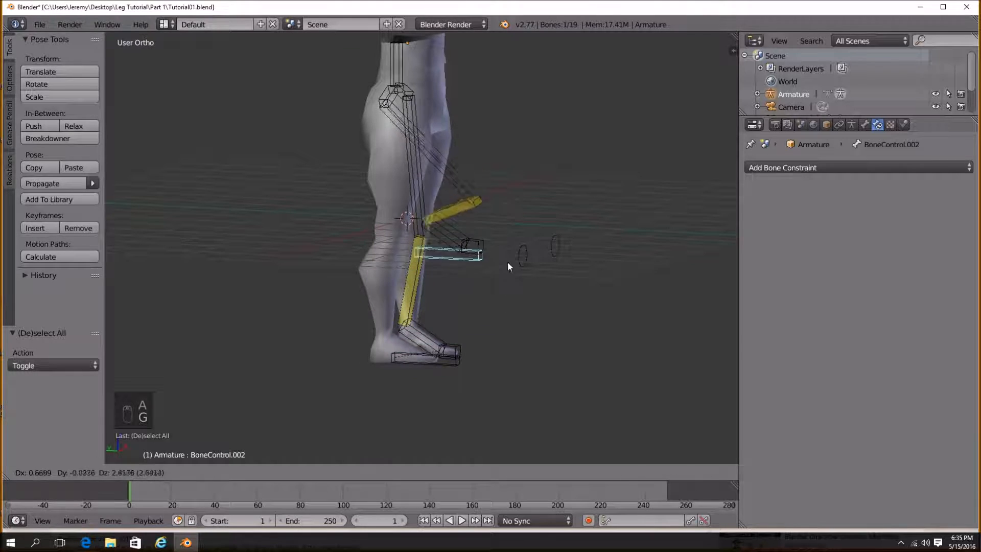
right_click(461, 318)
right_click(455, 368)
key(g)
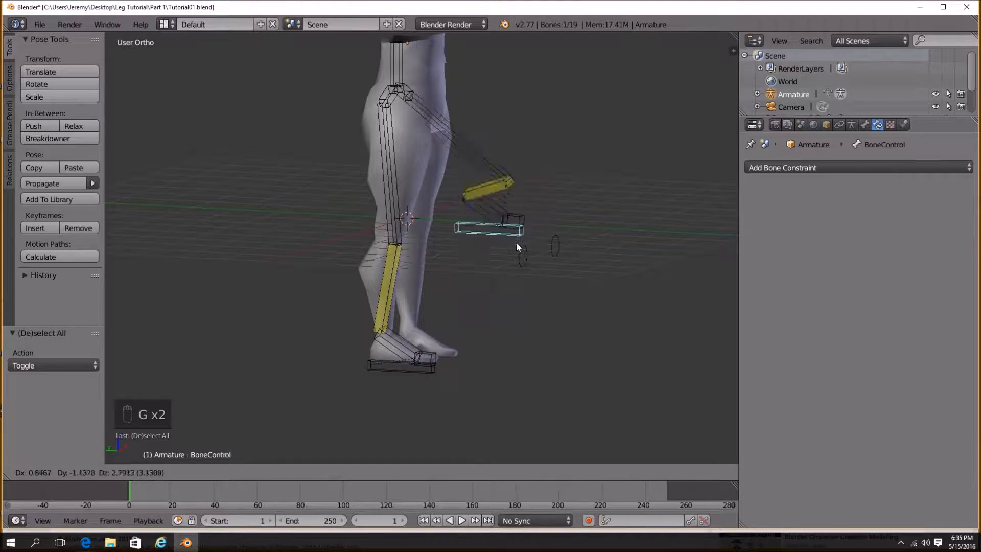
right_click(507, 298)
middle_drag(507, 298, 433, 295)
key(g)
right_click(467, 346)
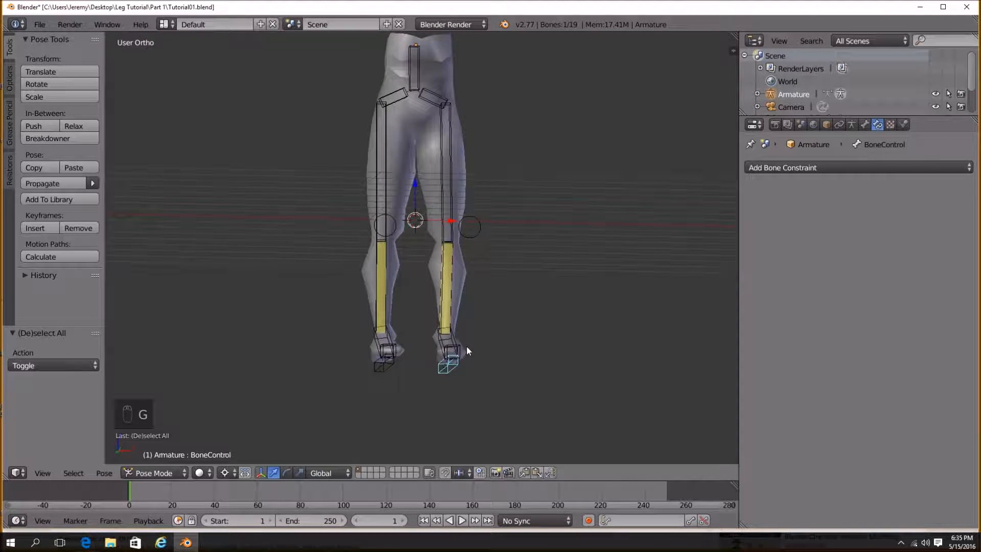
middle_drag(480, 281, 481, 327)
In Object Mode, parent the legs mesh to the armature with automatic weights.
click(159, 472)
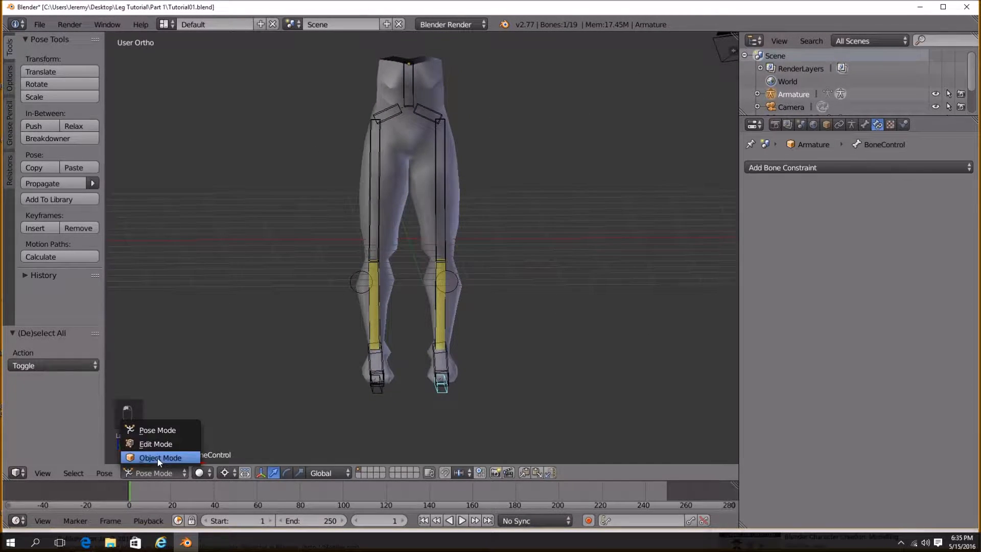
click(158, 456)
key(ctrl+a)
click(547, 290)
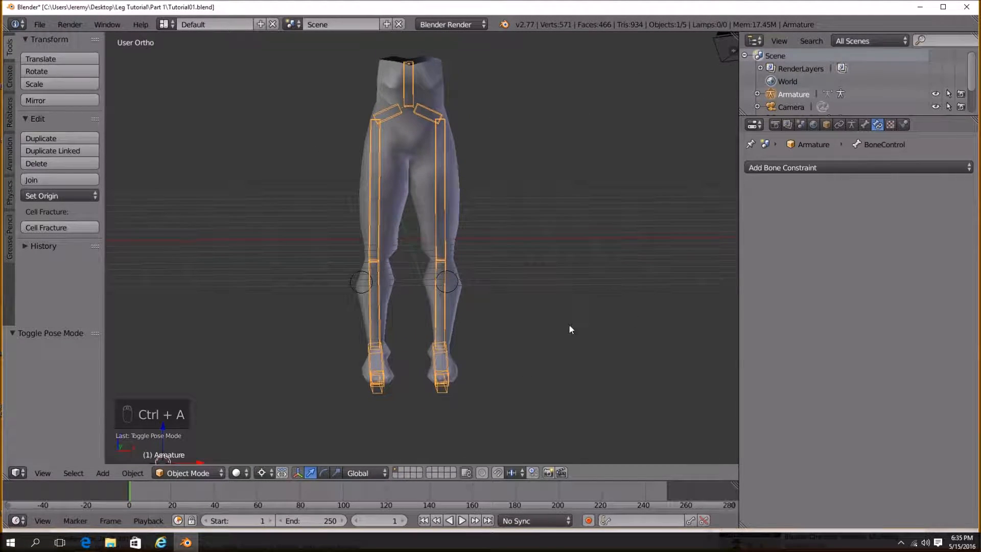
key(shift+c)
middle_drag(490, 300, 430, 279)
scroll(327, 286, up, 2)
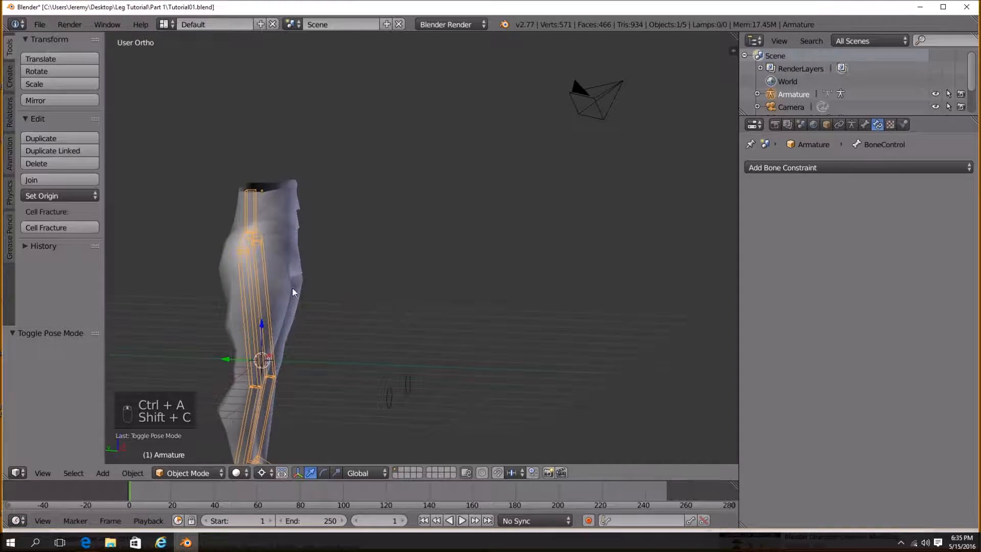
shift+middle_drag(294, 289, 344, 279)
right_click(336, 236)
shift+middle_drag(306, 249, 337, 245)
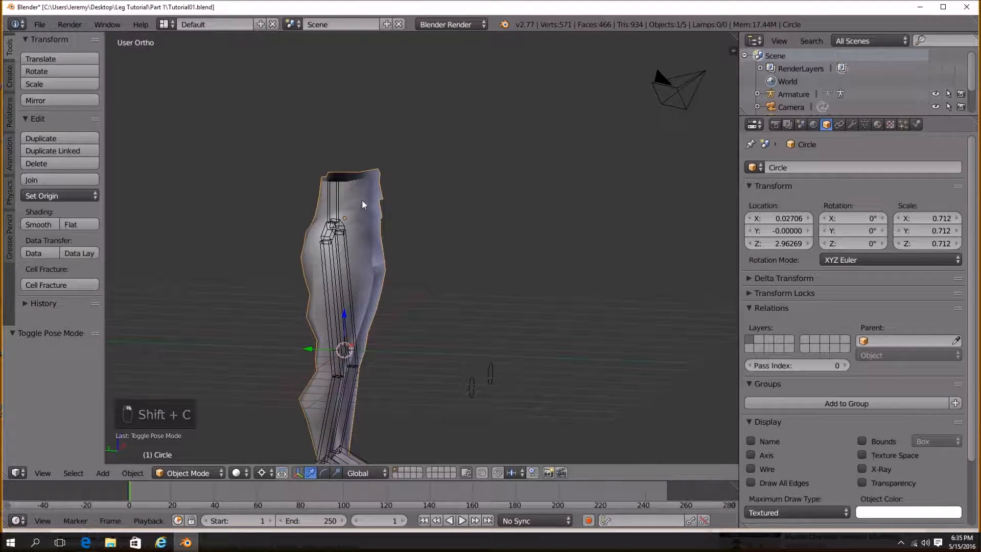
scroll(363, 231, up, 1)
right_click(373, 225)
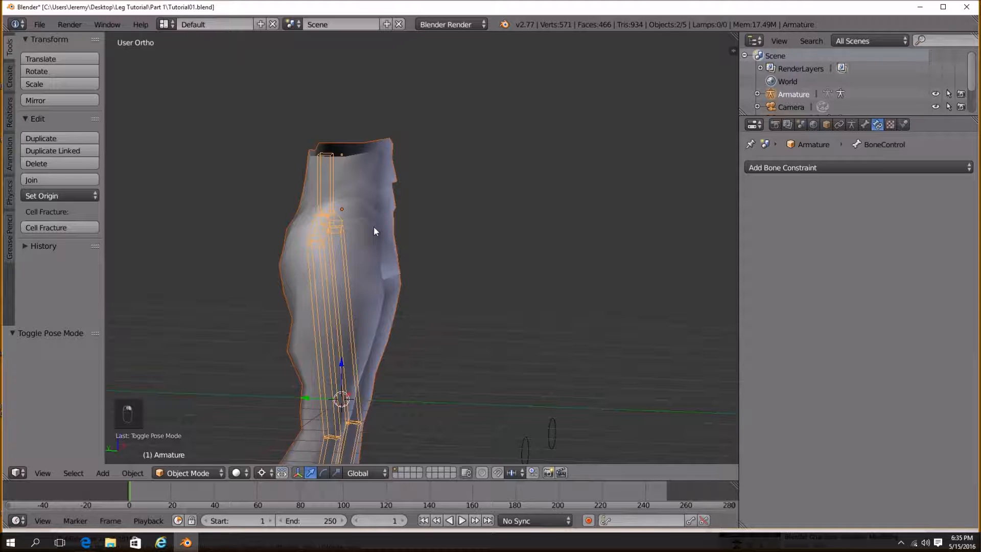
key(ctrl+p)
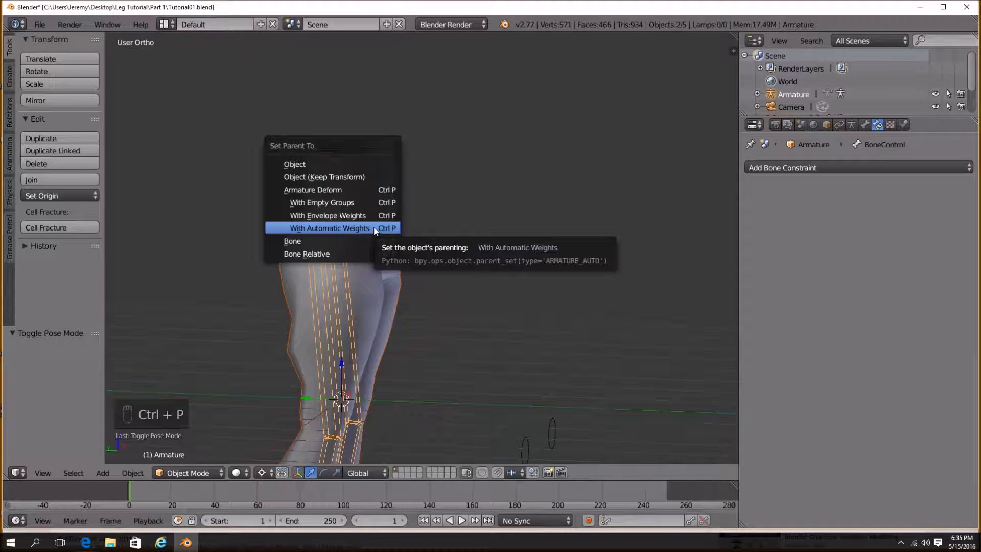
click(375, 229)
In Pose Mode, move a foot control upward to test the mesh deformation.
scroll(376, 230, down, 2)
middle_drag(377, 230, 313, 306)
key(a)
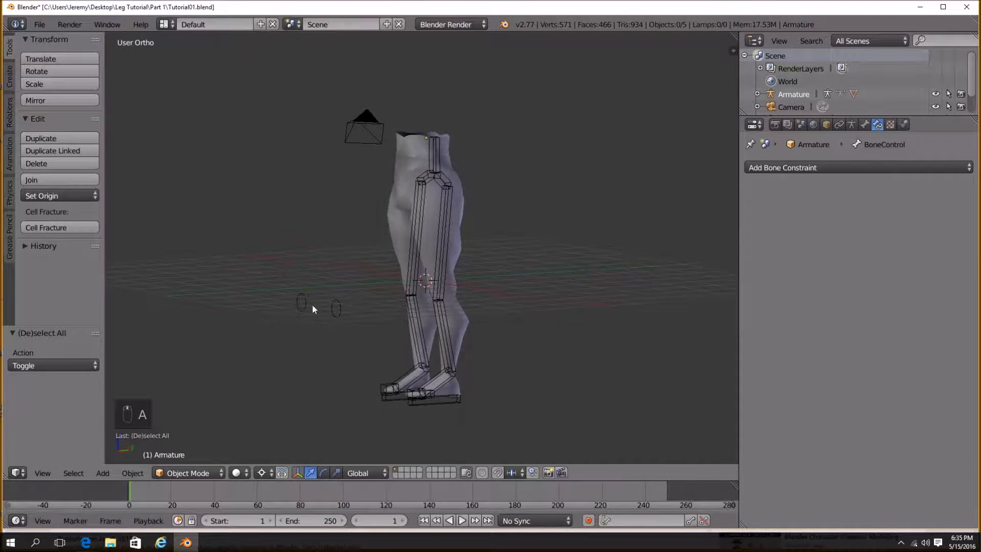
right_click(440, 402)
click(175, 474)
click(188, 433)
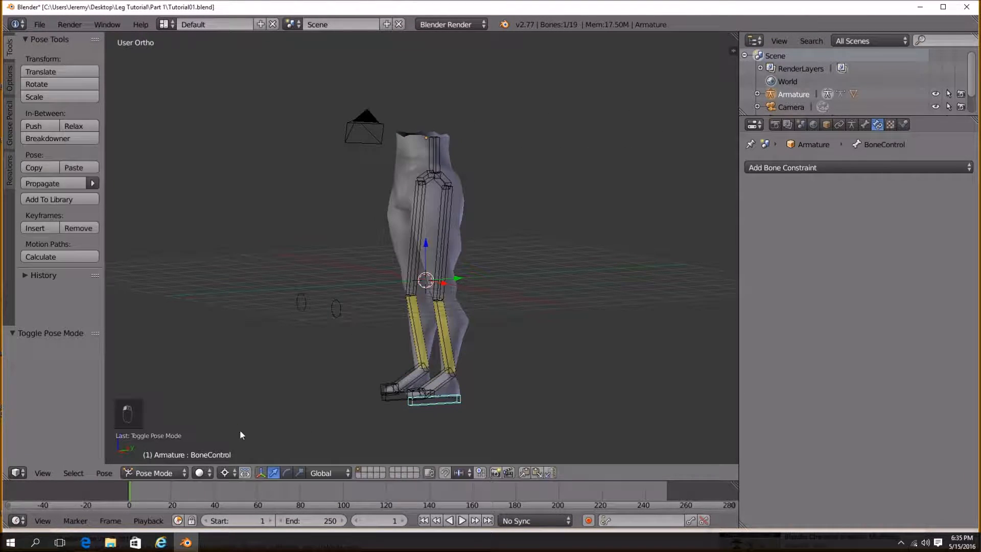
middle_drag(442, 403, 489, 400)
key(g)
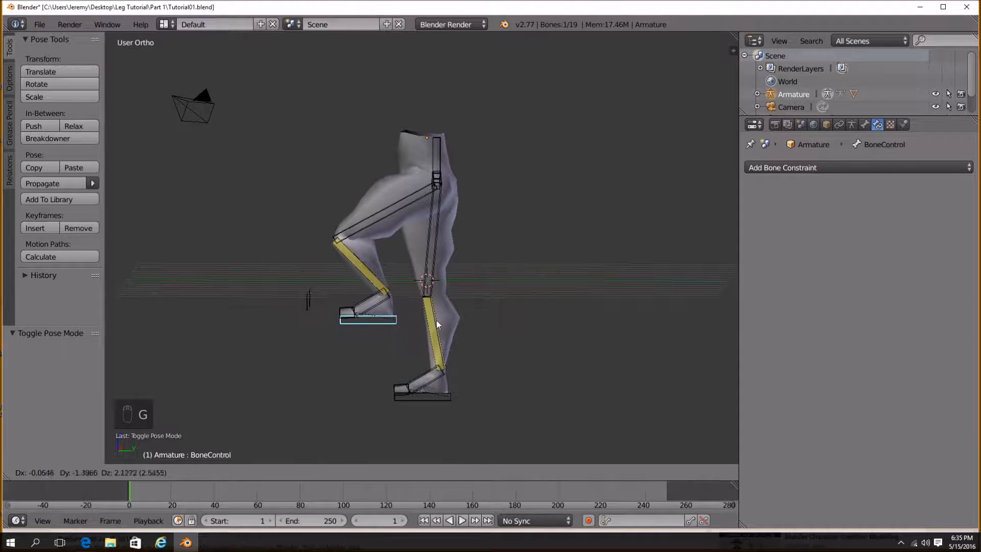
click(413, 339)
Select the legs mesh and view its modifier stack.
middle_drag(413, 338, 442, 199)
right_click(399, 158)
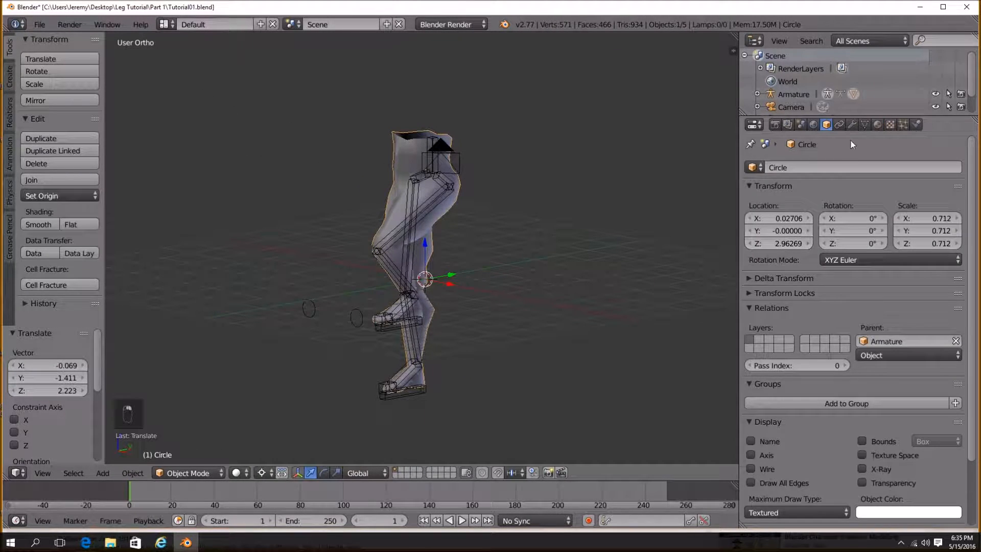
click(852, 124)
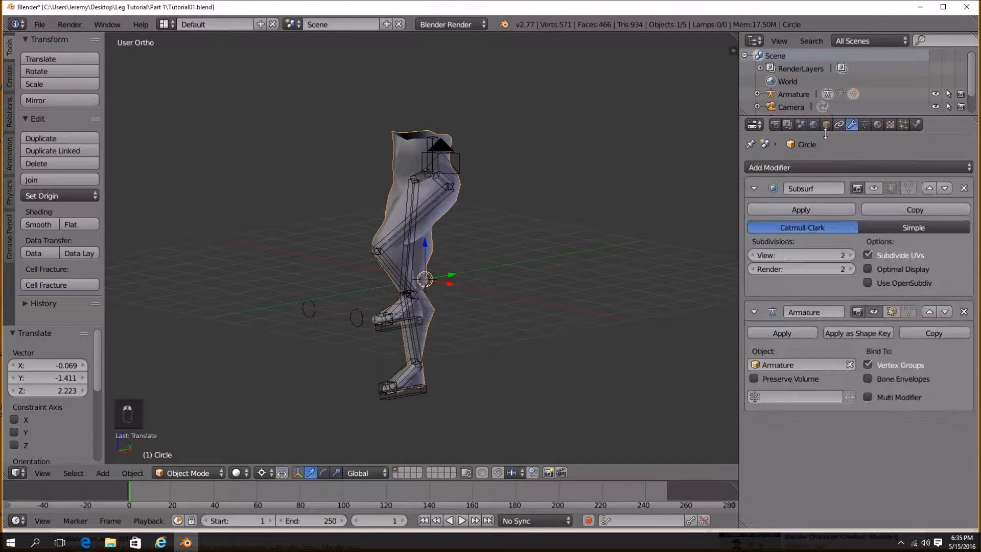
Enable the Subsurf modifier's display in the viewport for the legs mesh.
click(874, 188)
middle_drag(420, 301, 542, 294)
In Pose Mode, select a foot control bone, move it and rotate it to pose the leg.
right_click(496, 314)
middle_drag(498, 321, 523, 315)
key(g)
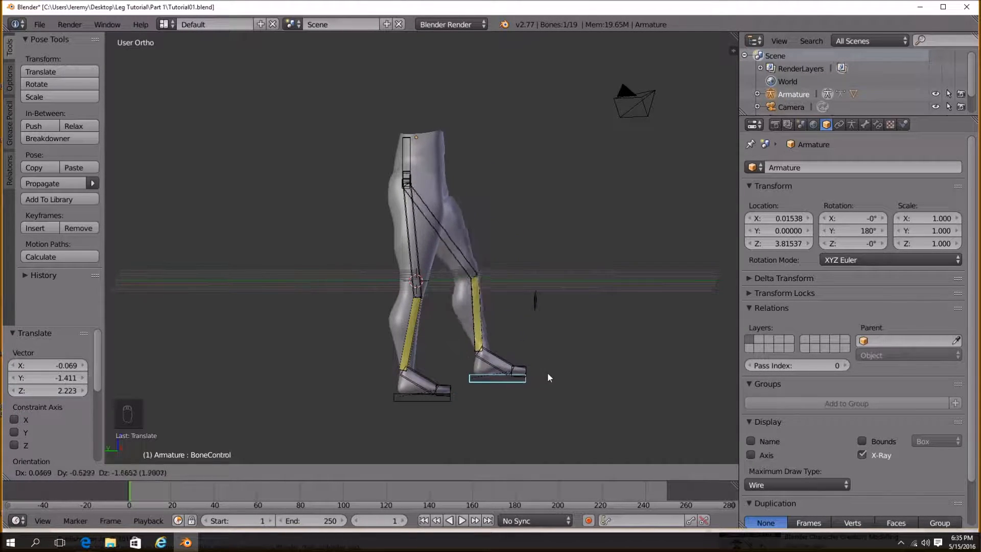
click(526, 318)
key(r)
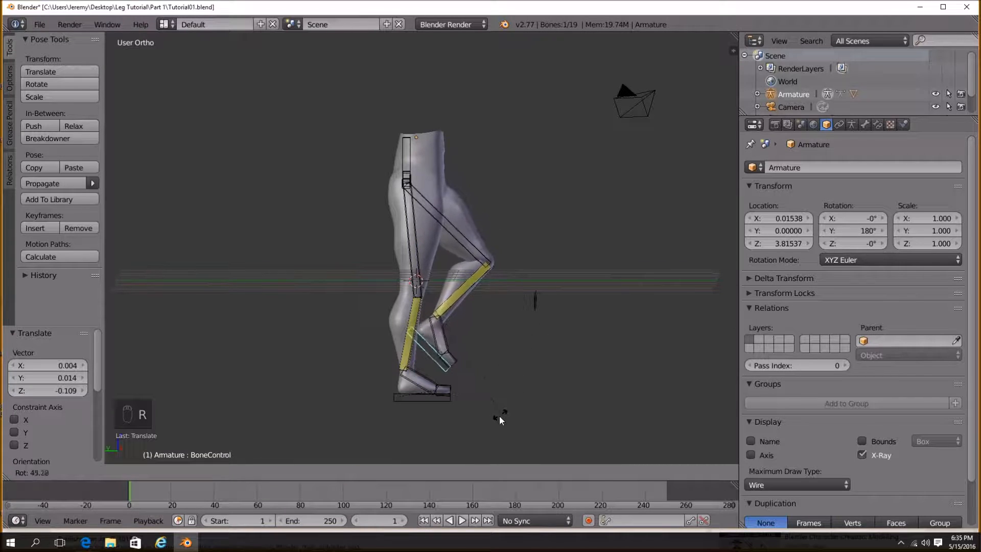
click(534, 409)
Select the other leg's foot control and move it forward and upward to pose that leg.
right_click(446, 398)
key(g)
right_click(469, 397)
right_click(444, 401)
key(g)
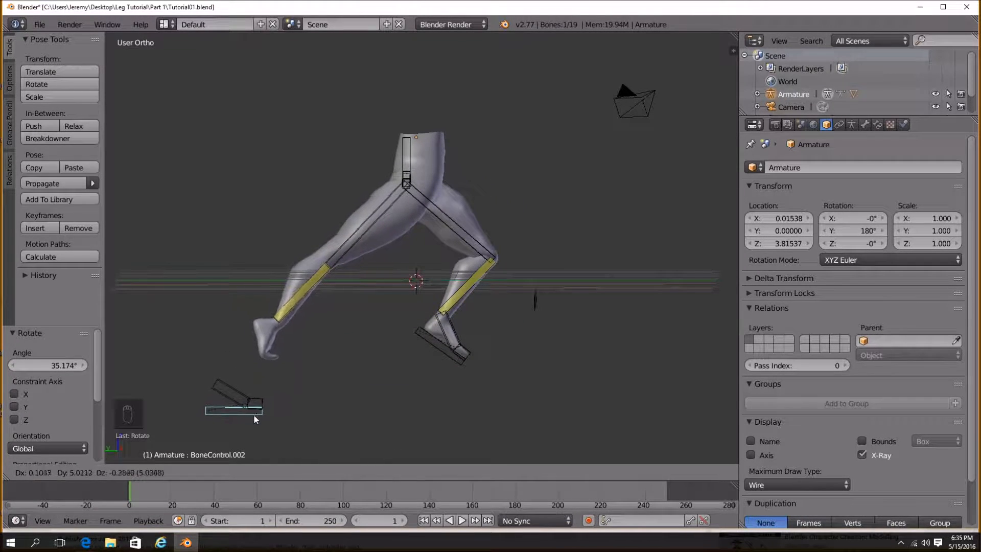
click(253, 378)
key(r)
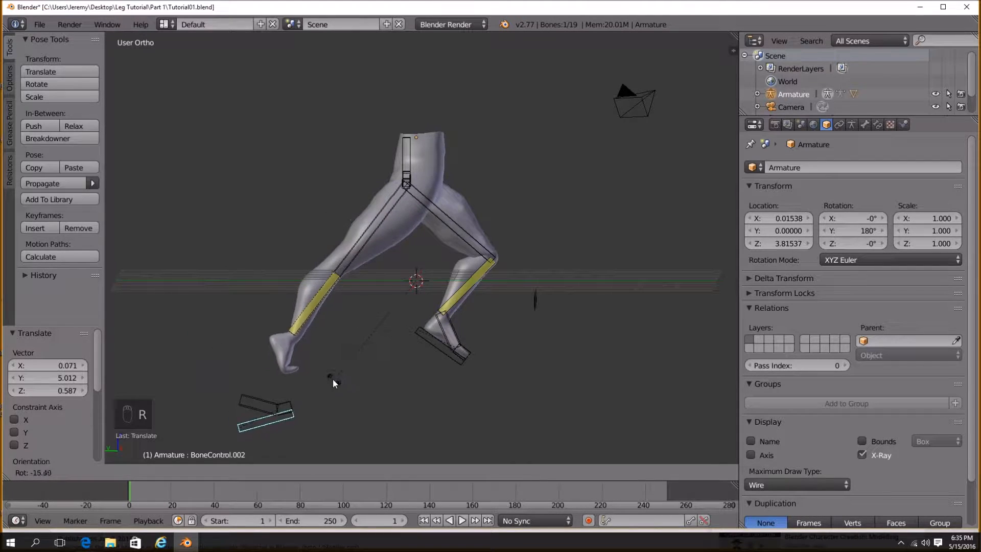
right_click(334, 379)
Rotate the other leg's mid foot control to bend the toes.
right_click(236, 352)
key(r)
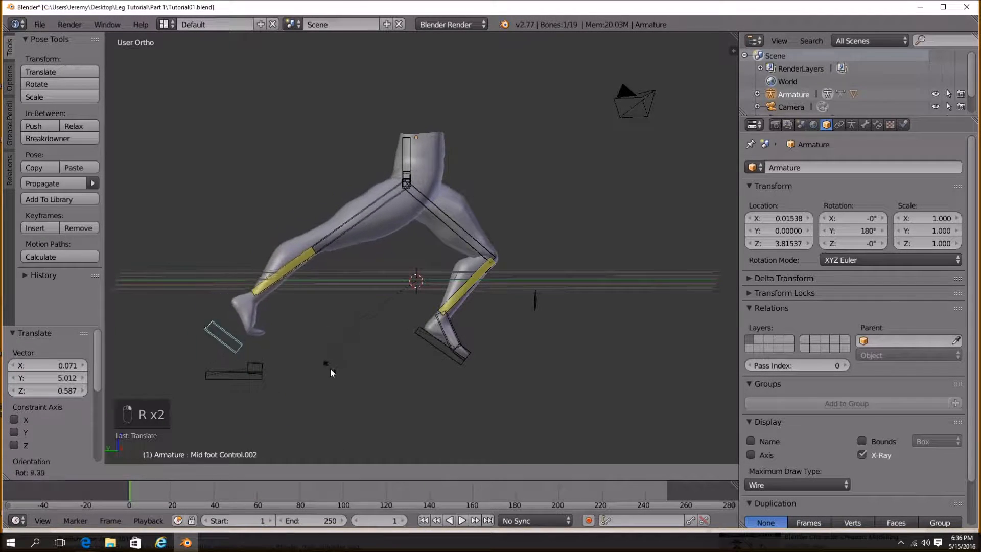
click(324, 382)
Set the pivot point to Active Element and rotate the other foot control about the X axis about 51°.
click(229, 472)
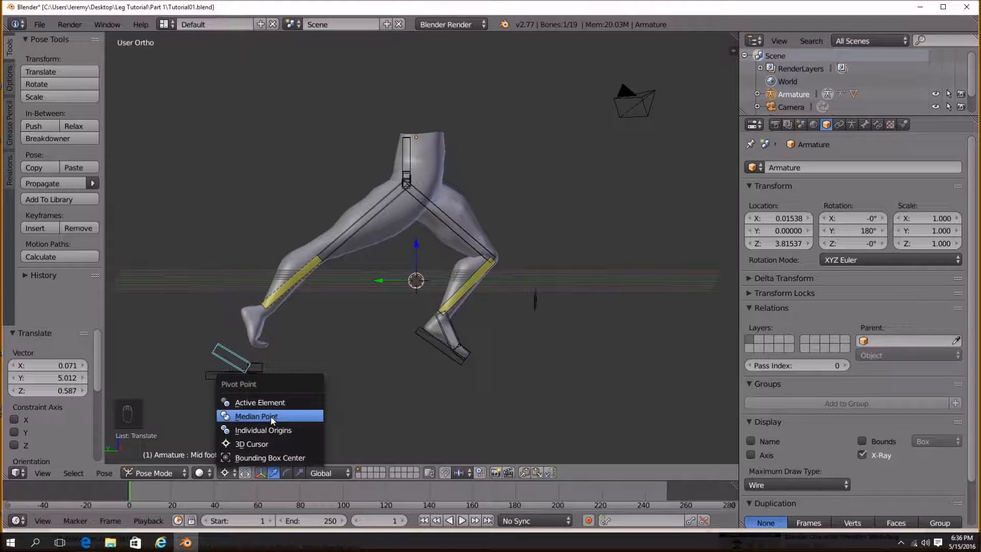
click(268, 403)
key(r)
right_click(379, 360)
right_click(249, 378)
key(r)
key(x)
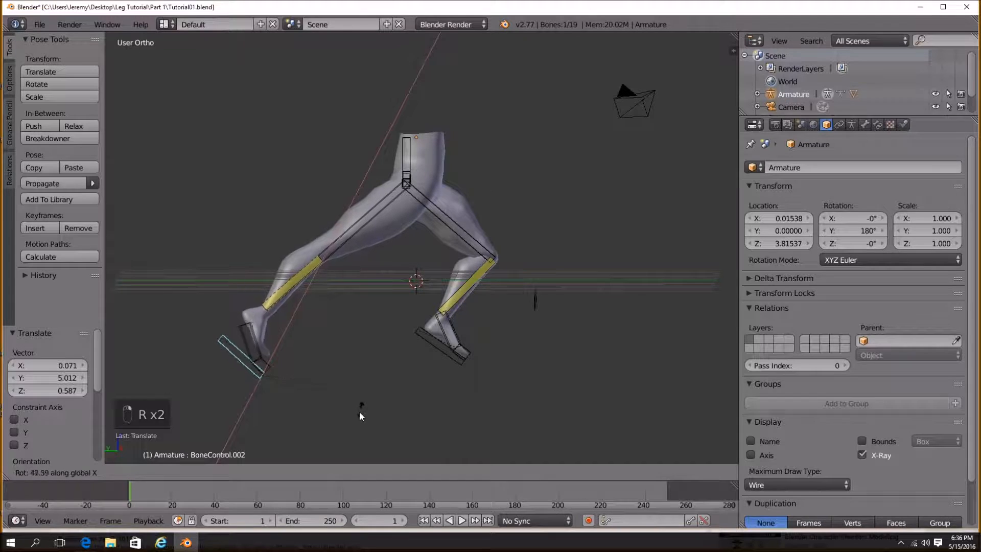
click(360, 426)
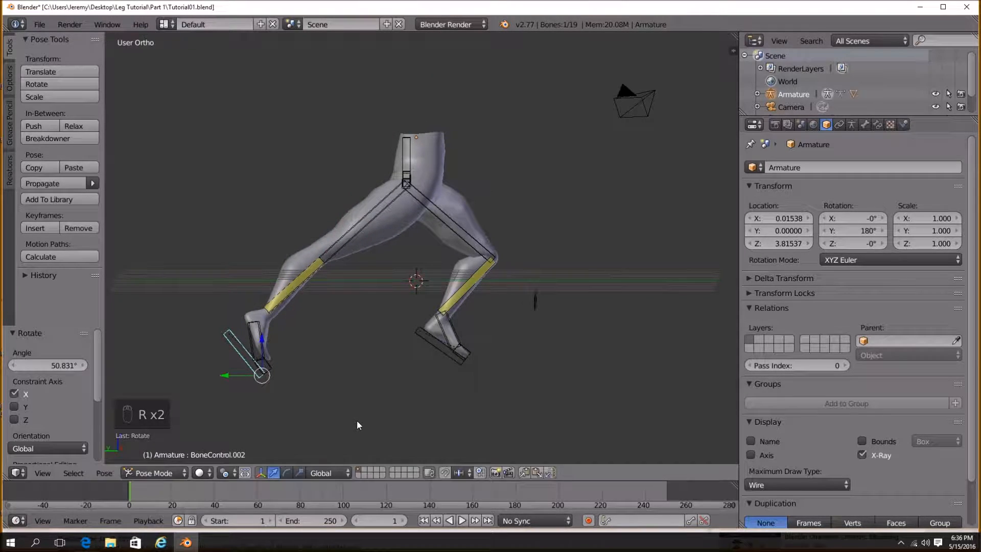
Select the legs mesh and enable Preserve Volume on its Armature modifier.
key(Tab)
key(Tab)
middle_drag(434, 394, 362, 358)
right_click(411, 219)
middle_drag(413, 235, 441, 251)
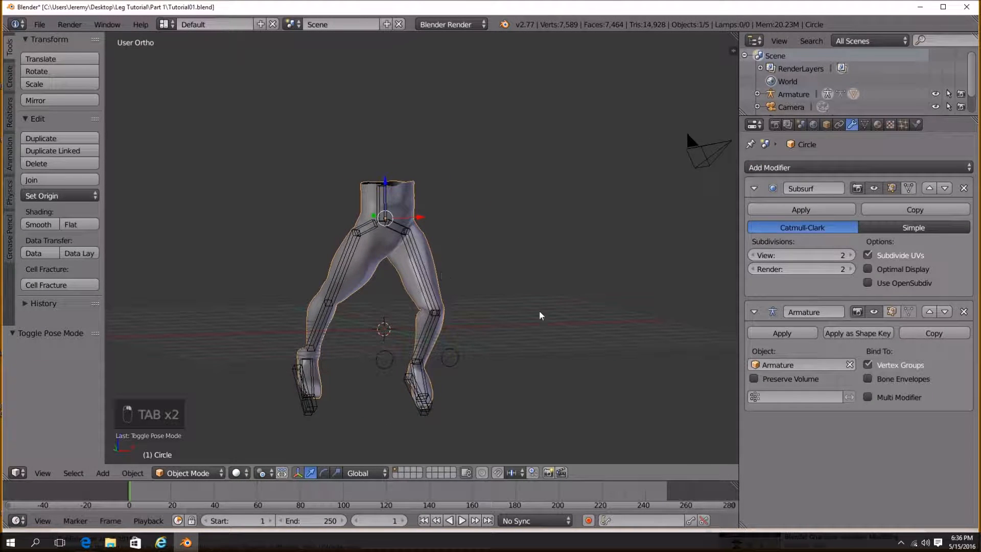
click(754, 188)
click(754, 279)
middle_drag(497, 344, 477, 344)
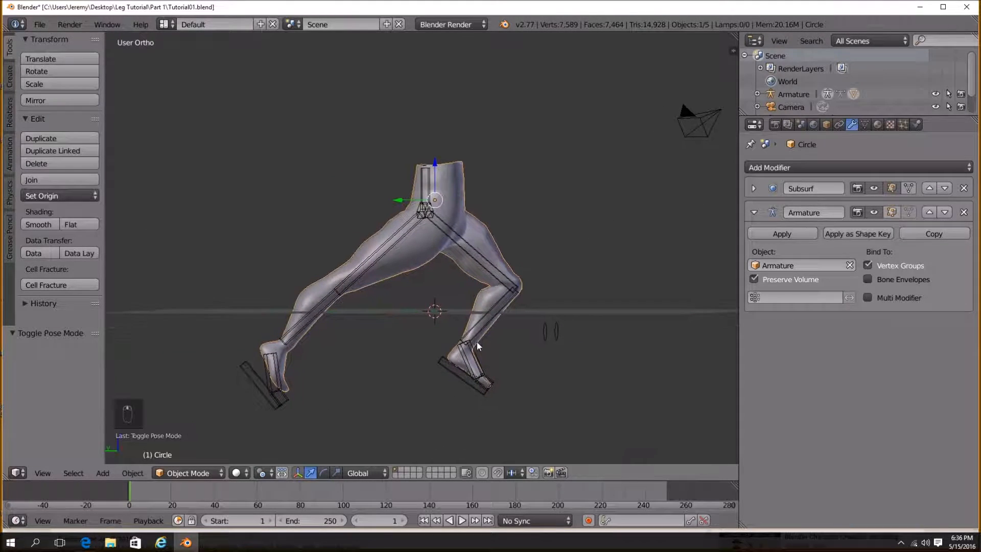
Move a foot control to bend the knee further.
right_click(475, 372)
key(g)
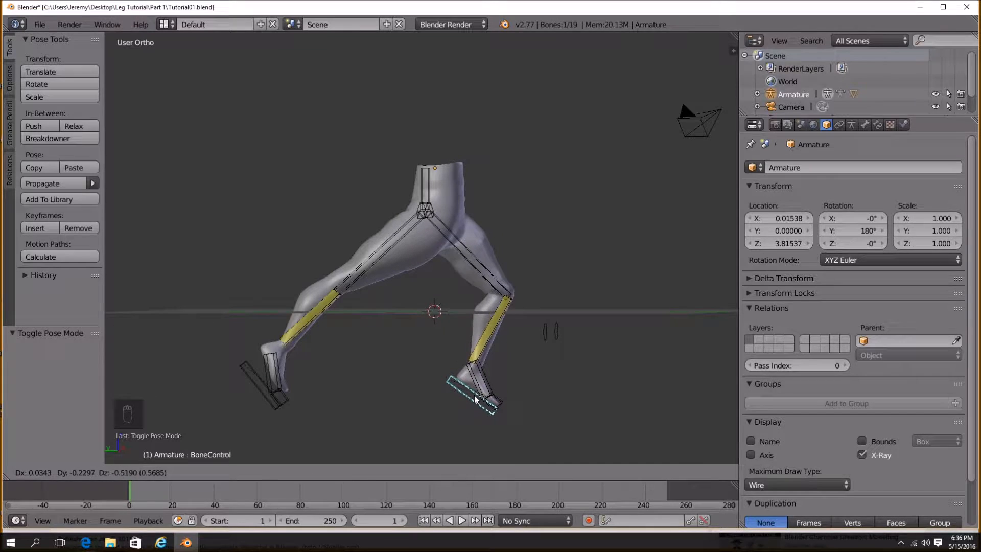
scroll(499, 399, up, 5)
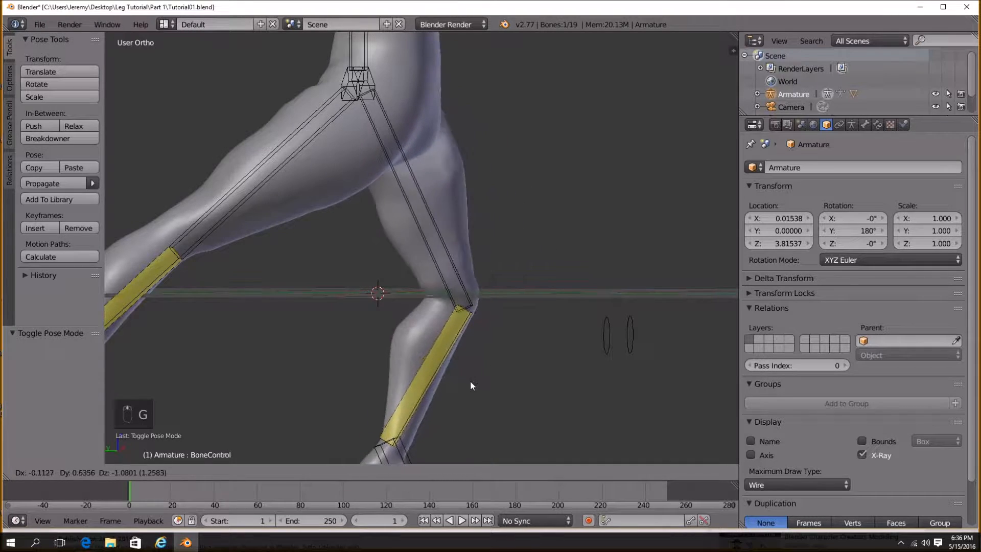
click(480, 377)
Zoom in to inspect the knee deformation and select the shin bone to view its bone properties.
scroll(483, 381, up, 4)
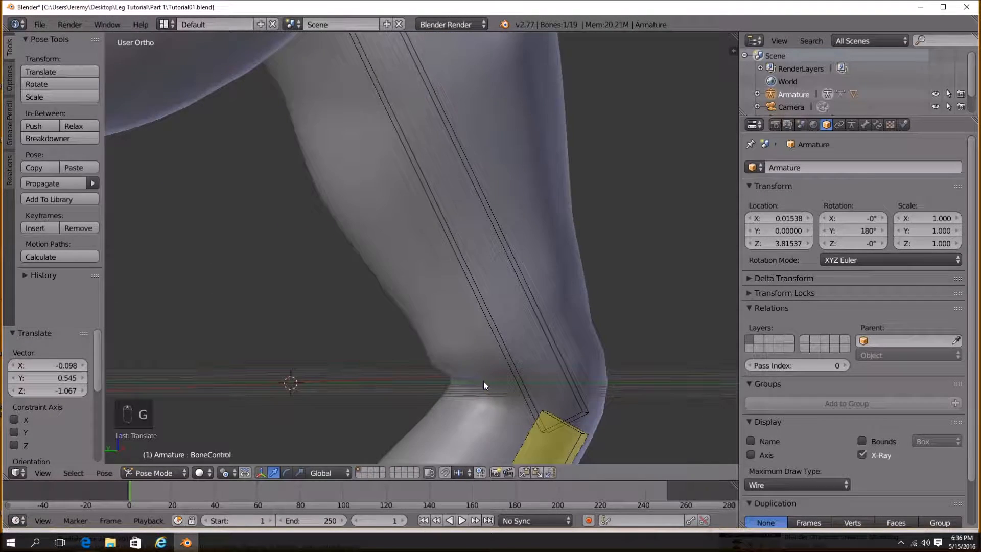
shift+middle_drag(483, 382, 483, 339)
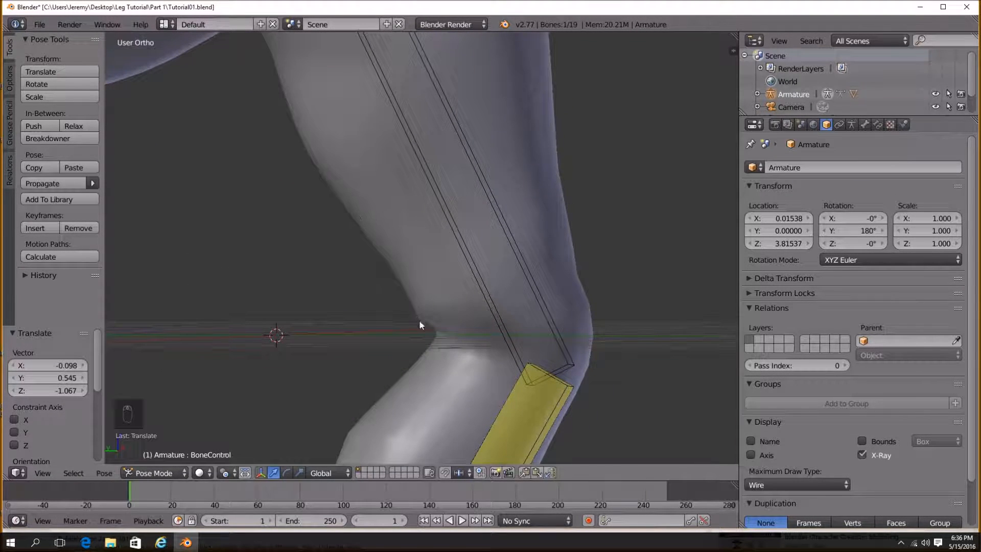
shift+middle_drag(450, 393, 425, 318)
scroll(425, 317, down, 4)
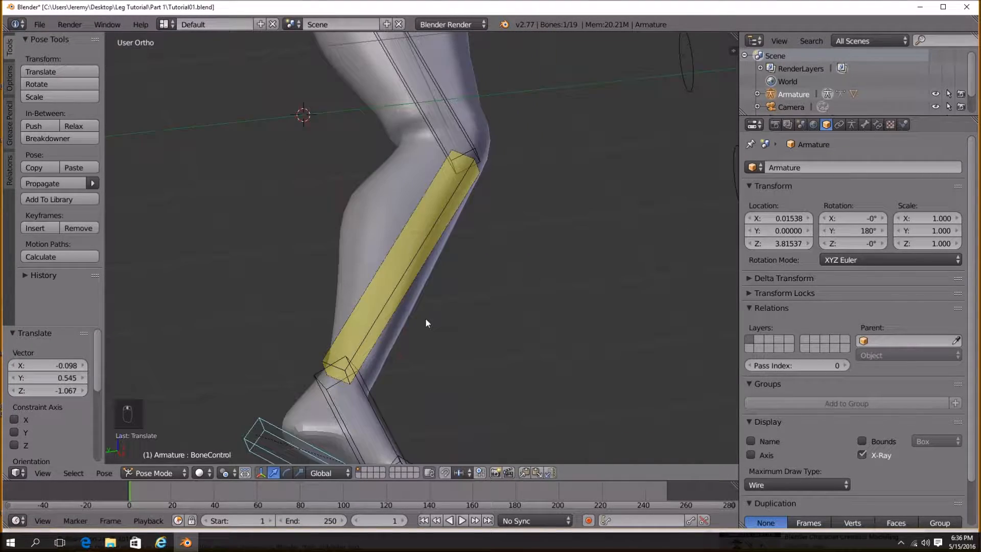
key(g)
right_click(351, 360)
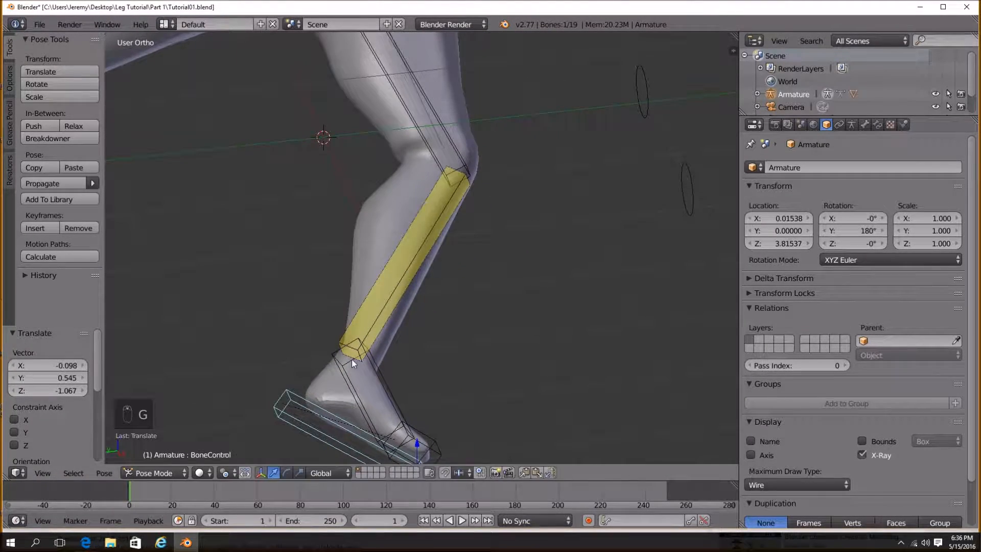
scroll(355, 361, down, 3)
middle_drag(358, 363, 395, 370)
right_click(461, 271)
right_click(405, 398)
middle_drag(446, 302, 407, 338)
right_click(434, 320)
scroll(588, 332, up, 2)
mouse_move(351, 275)
middle_down()
mouse_move(403, 271)
mouse_move(365, 276)
middle_up()
click(864, 125)
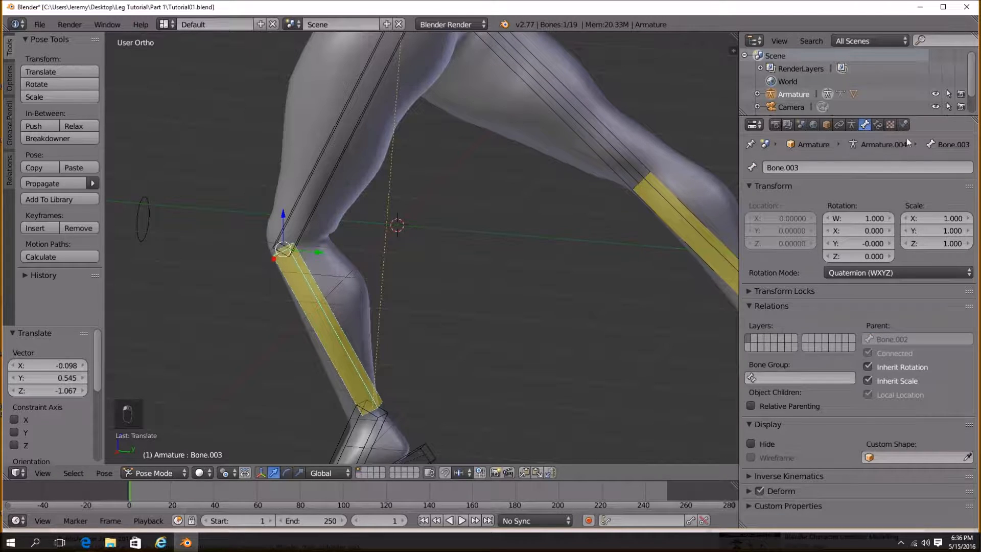
Select the legs mesh and switch to Weight Paint mode around the knee.
right_click(379, 327)
middle_drag(378, 327, 340, 203)
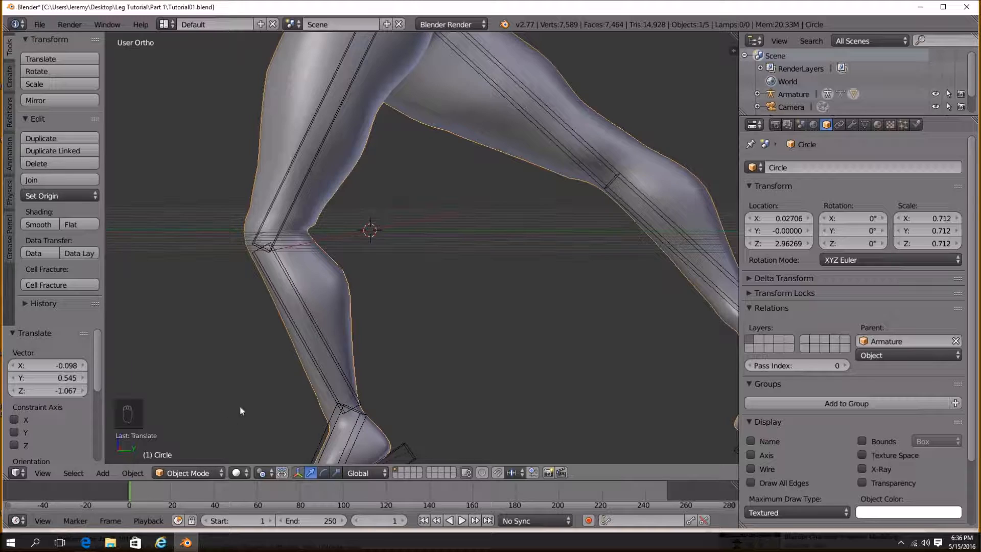
click(209, 471)
click(204, 403)
mouse_move(279, 311)
middle_down()
mouse_move(308, 297)
mouse_move(256, 275)
mouse_move(401, 249)
middle_up()
scroll(291, 269, up, 3)
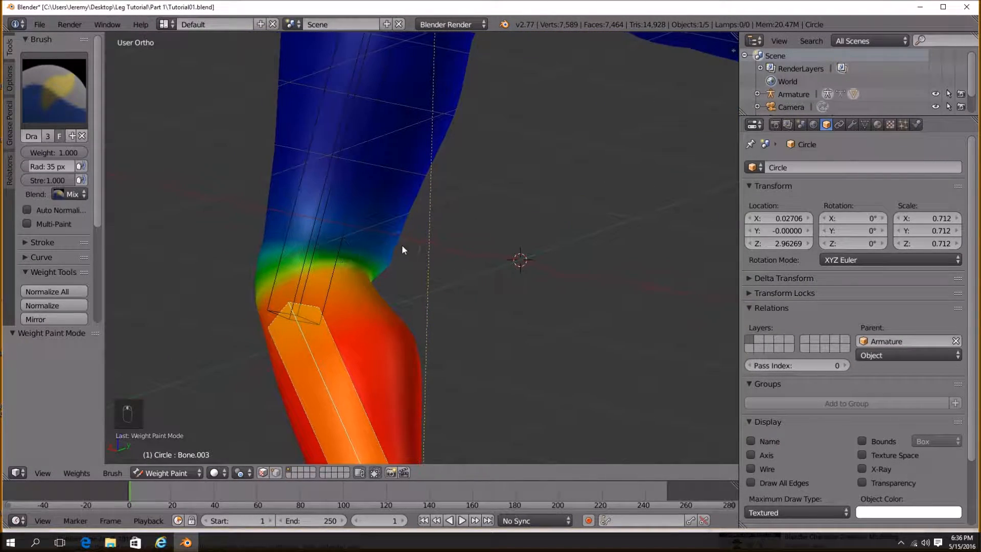
Lower the brush weight, set the radius to 136 px and paint the knee area's weights.
drag(63, 152, 21, 153)
key(f)
click(393, 246)
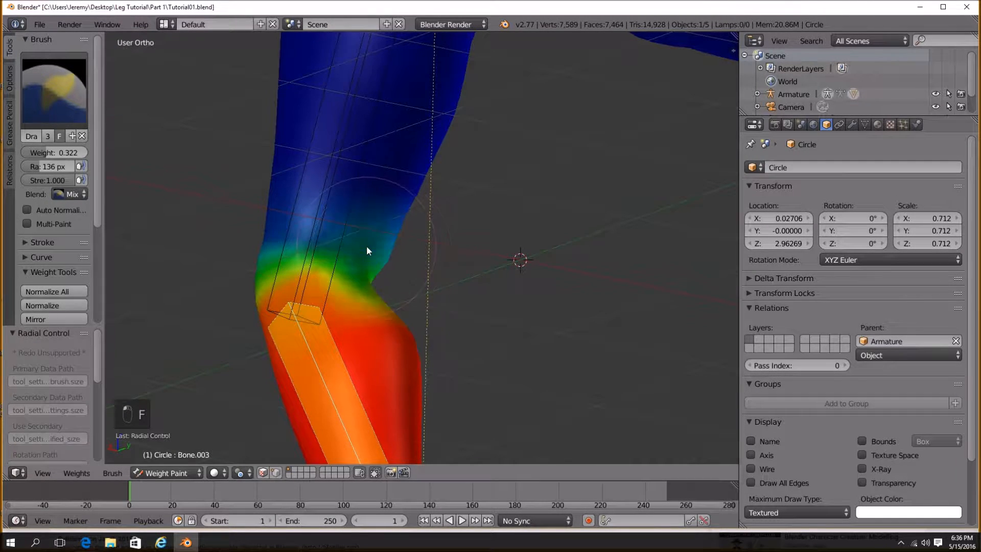
mouse_move(356, 209)
mouse_down()
mouse_move(379, 221)
mouse_move(419, 154)
mouse_up()
drag(57, 152, 69, 152)
mouse_move(403, 261)
middle_down()
mouse_move(385, 257)
mouse_move(450, 273)
mouse_move(383, 307)
mouse_move(364, 291)
middle_up()
scroll(416, 275, down, 3)
drag(69, 152, 37, 152)
scroll(360, 238, up, 2)
click(427, 193)
click(443, 197)
mouse_move(443, 230)
middle_down()
mouse_move(444, 248)
mouse_move(500, 258)
mouse_move(478, 262)
middle_up()
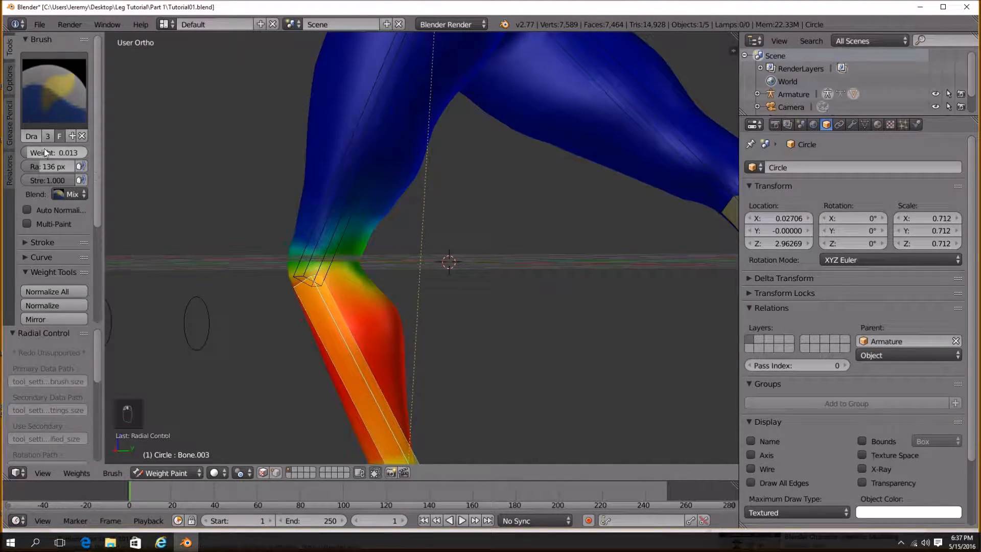
drag(66, 152, 71, 152)
click(381, 208)
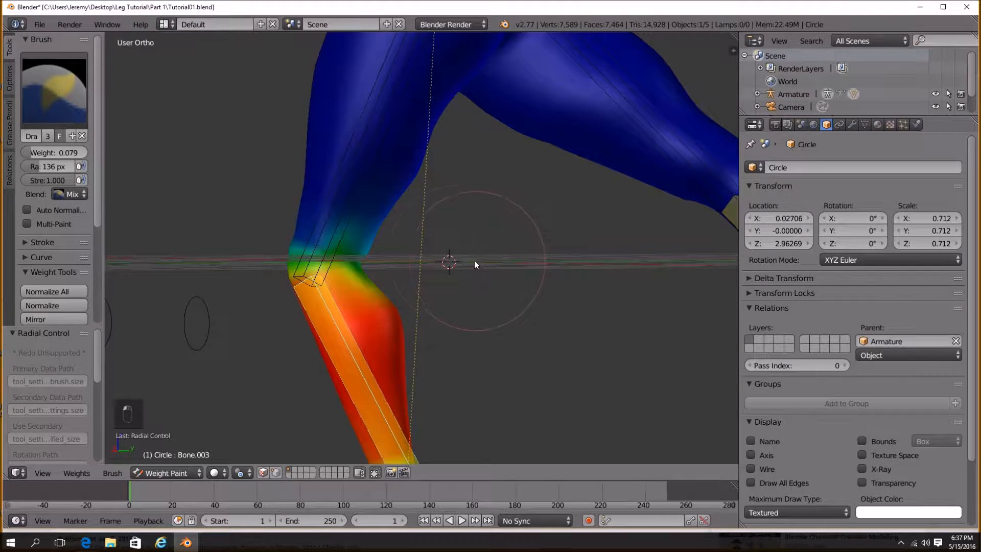
scroll(390, 262, up, 4)
shift+middle_drag(296, 246, 372, 262)
drag(50, 153, 67, 154)
mouse_move(382, 251)
mouse_down()
mouse_move(392, 234)
mouse_move(362, 220)
mouse_move(399, 169)
mouse_up()
Return to Object Mode, select a foot control and move it to test the knee.
click(166, 473)
click(170, 458)
scroll(385, 334, down, 5)
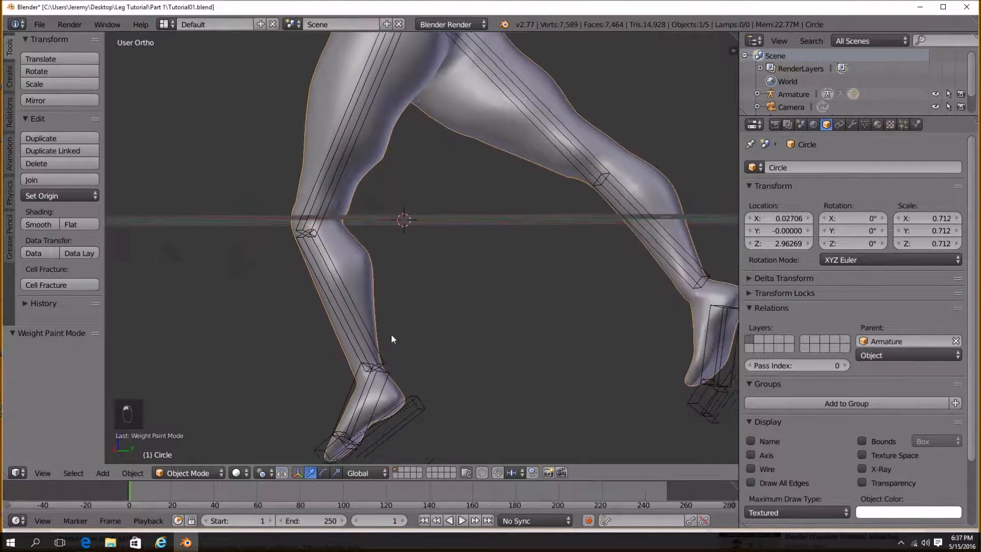
middle_drag(438, 339, 444, 341)
right_click(411, 417)
scroll(413, 413, down, 3)
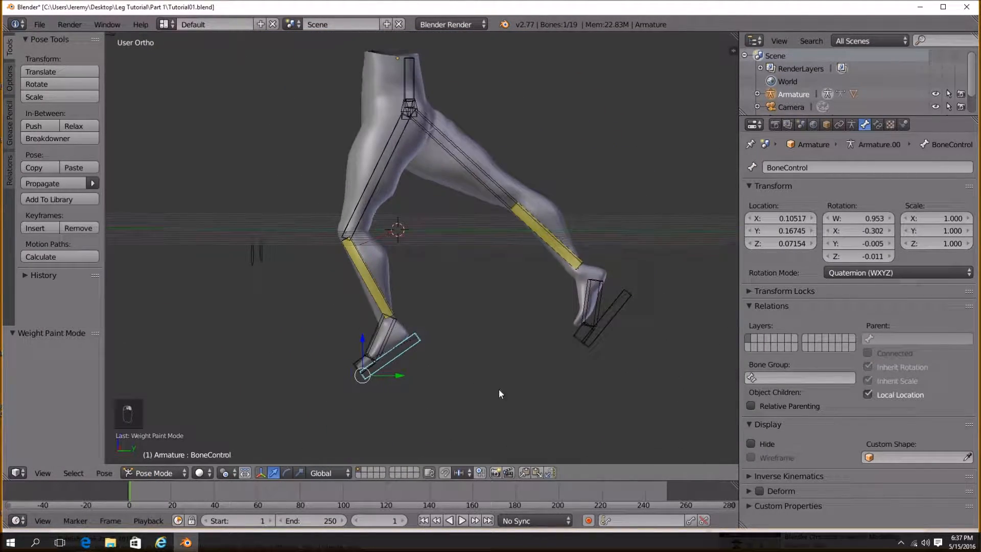
key(g)
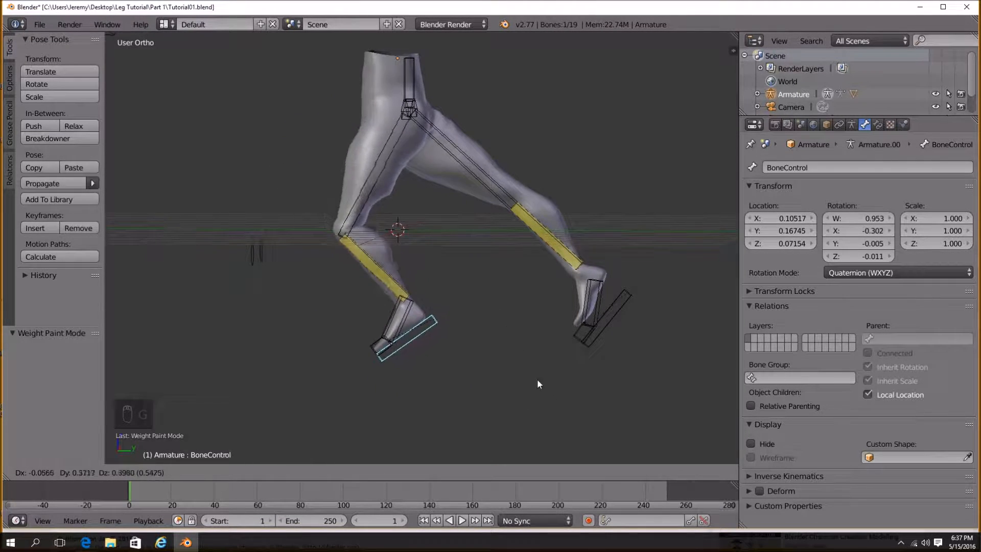
click(499, 338)
Undo the recent foot move and weight painting strokes.
click(154, 473)
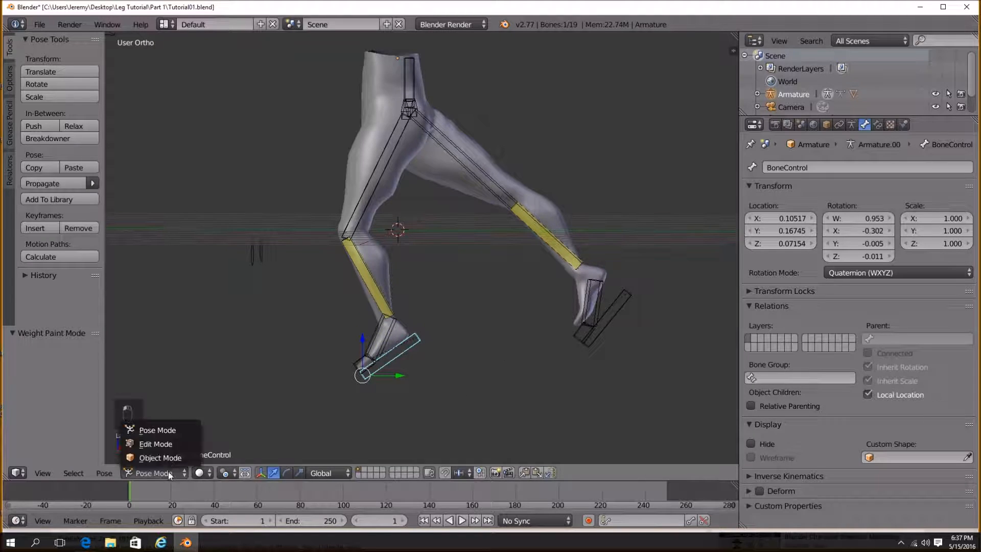
key(ctrl+z)
key(ctrl+z)
key(ctrl+z)
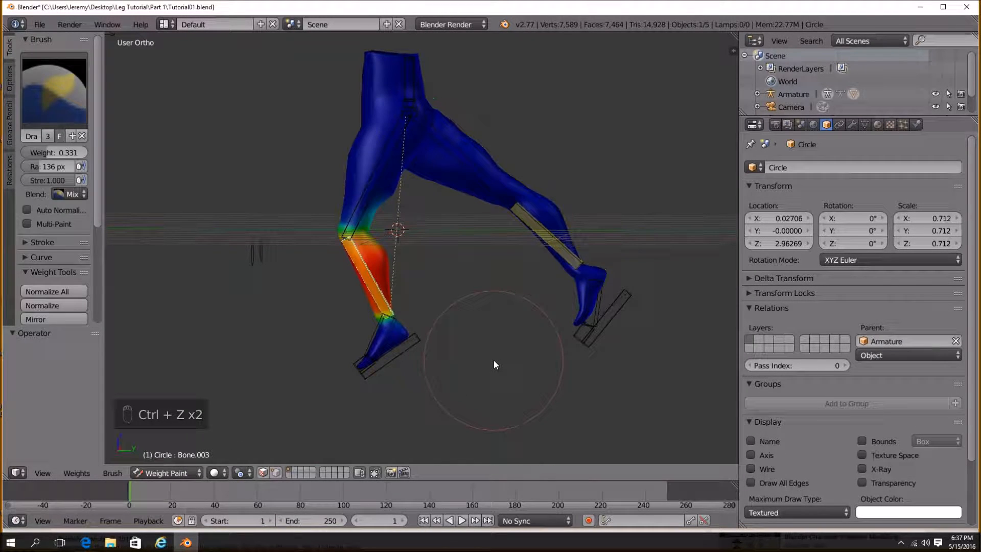
key(ctrl+z)
key(ctrl+z)
key(ctrl+z)
key(ctrl+z)
key(ctrl+z)
key(ctrl+z)
key(ctrl+z)
key(ctrl+z)
key(ctrl+z)
key(ctrl+z)
key(ctrl+z)
key(ctrl+z)
key(ctrl+z)
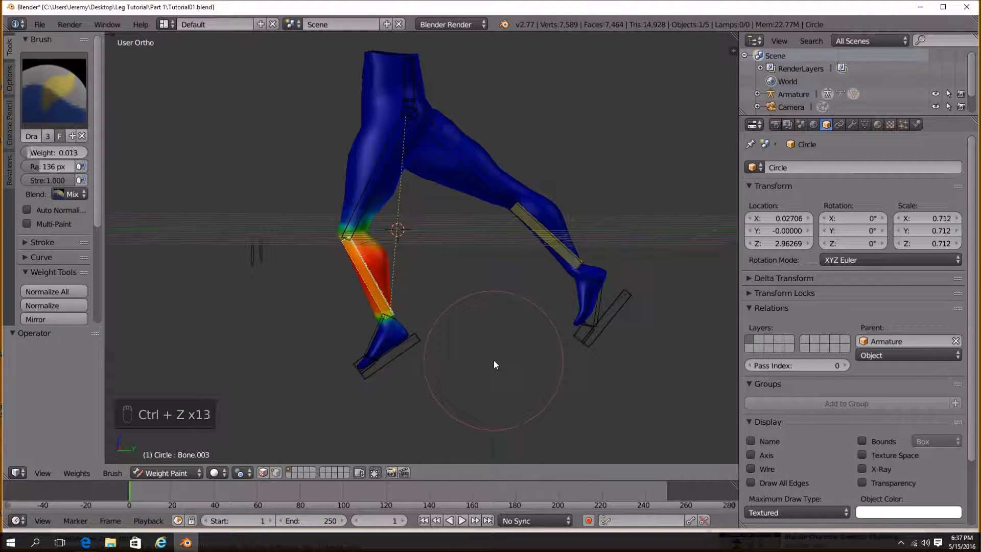
key(ctrl+z)
key(ctrl+z)
key(ctrl+z)
key(ctrl+z)
key(ctrl+z)
key(ctrl+z)
key(ctrl+z)
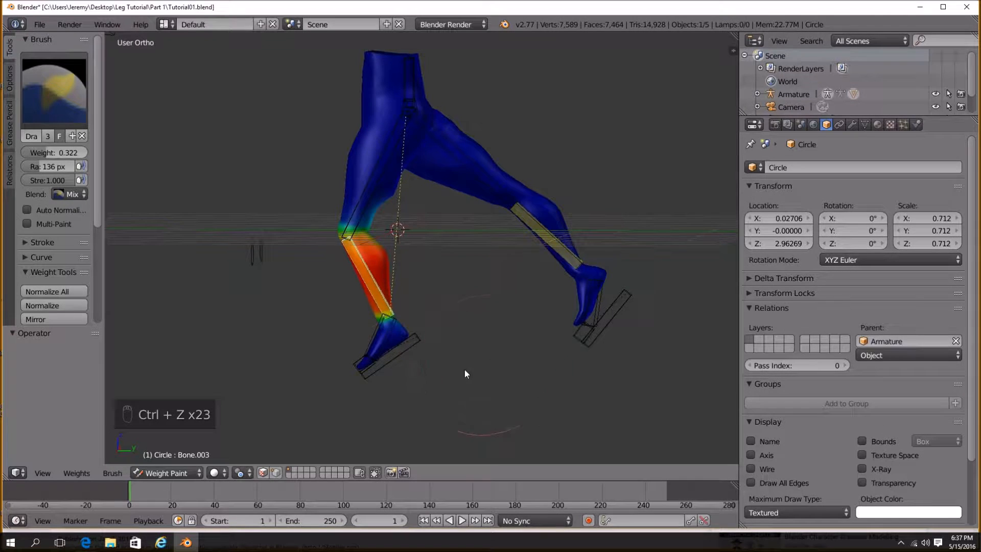
Switch to Pose Mode and move a foot control to test the leg.
click(189, 473)
click(186, 463)
right_click(425, 349)
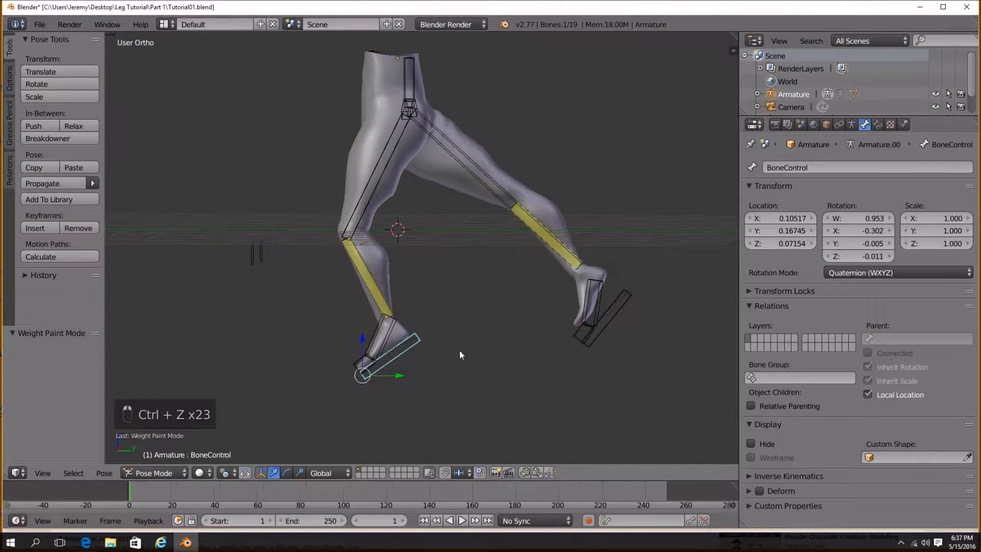
key(g)
click(453, 320)
Undo the changes back to Object Mode with the legs mesh selected.
key(ctrl+z)
key(ctrl+z)
key(ctrl+z)
key(ctrl+z)
key(ctrl+z)
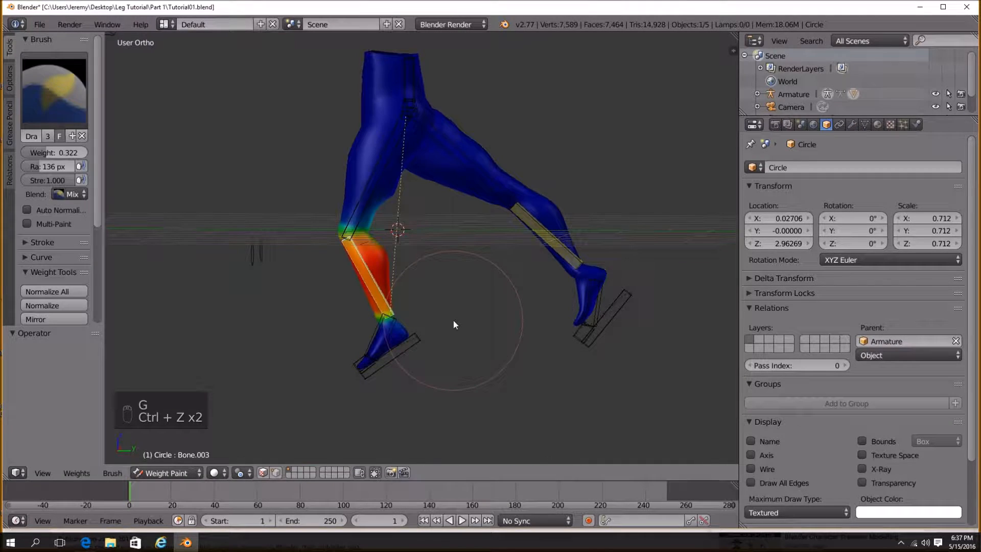
key(ctrl+z)
key(ctrl+z)
key(ctrl+z)
key(ctrl+z)
key(ctrl+z)
key(ctrl+z)
key(ctrl+z)
key(ctrl+z)
key(ctrl+z)
key(ctrl+z)
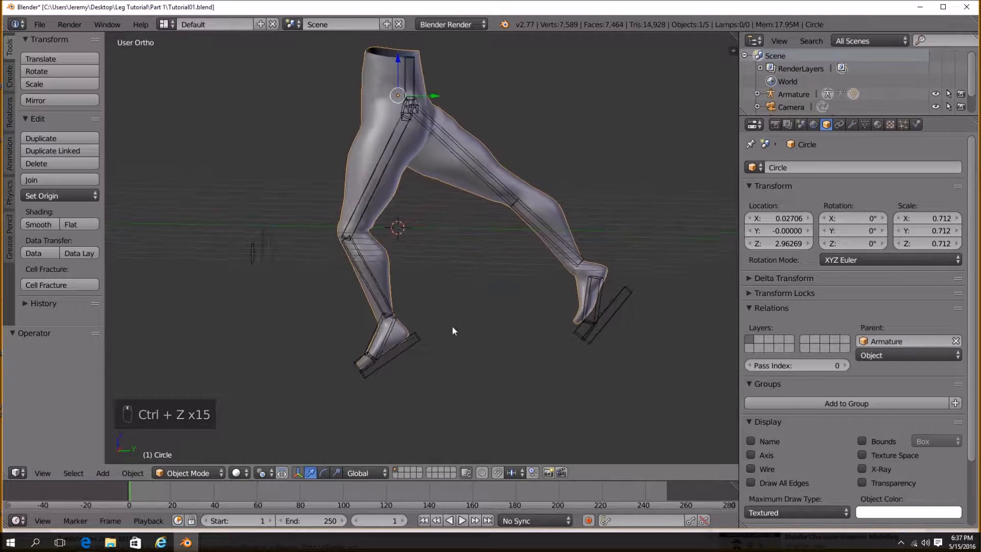
In Pose Mode, move both foot controls to test the leg deformation from different angles.
key(g)
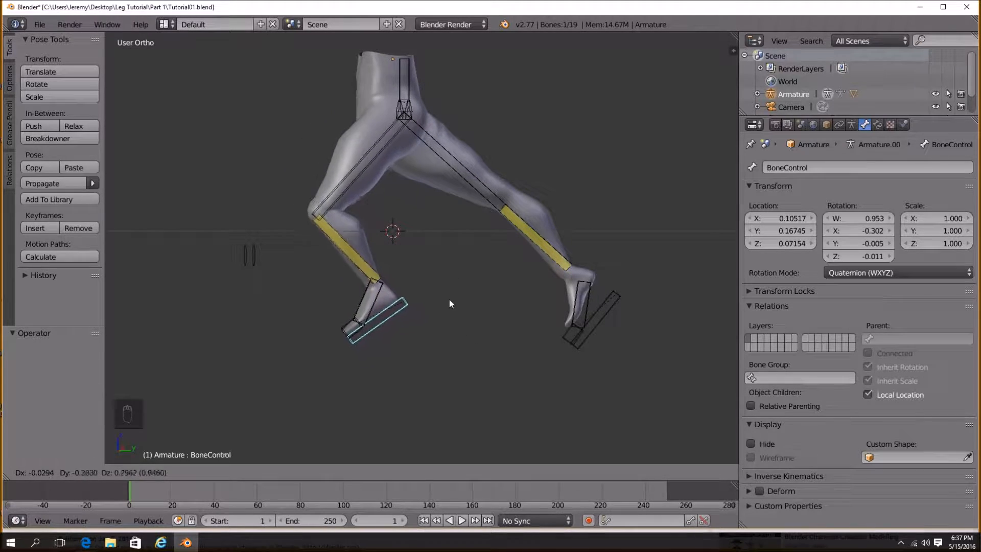
click(433, 268)
middle_drag(434, 268, 538, 321)
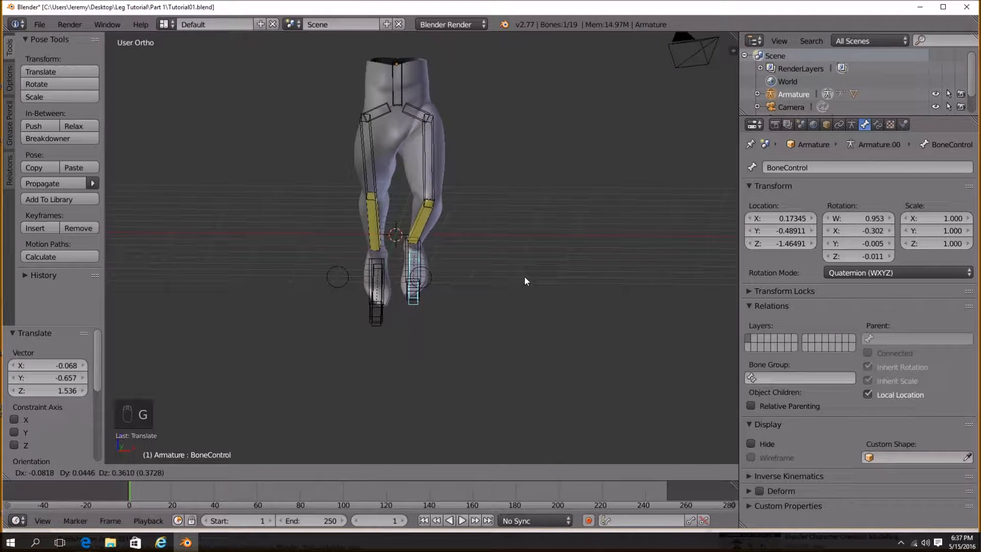
click(535, 263)
middle_drag(471, 176, 346, 371)
right_click(245, 379)
middle_drag(246, 379, 412, 385)
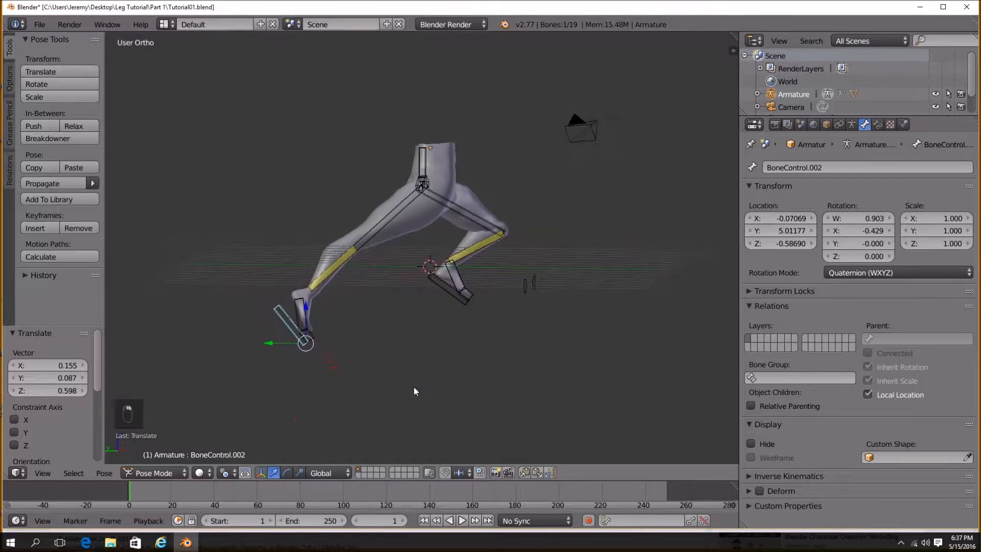
Move a foot control twice in Pose Mode to test the leg deformation.
key(g)
click(526, 354)
middle_drag(526, 355, 401, 354)
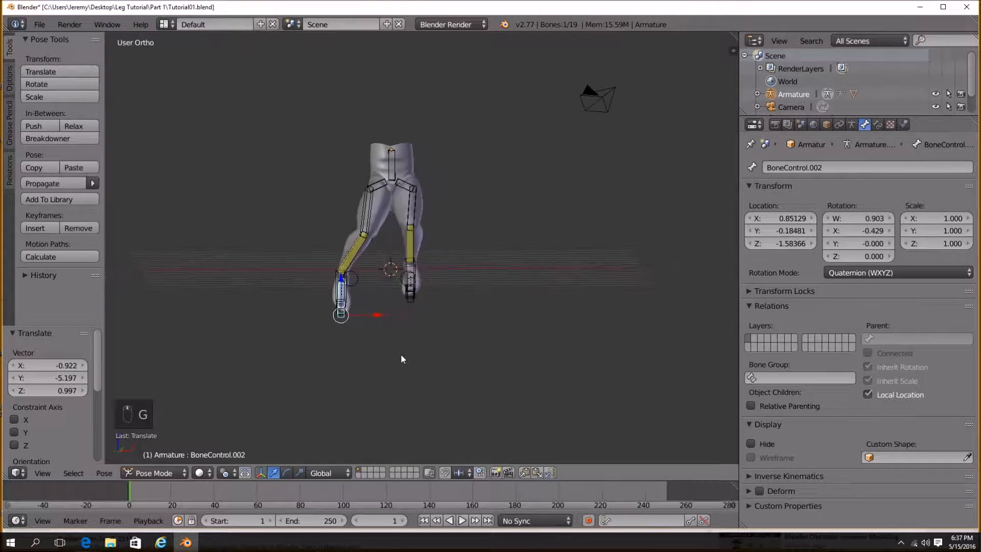
key(g)
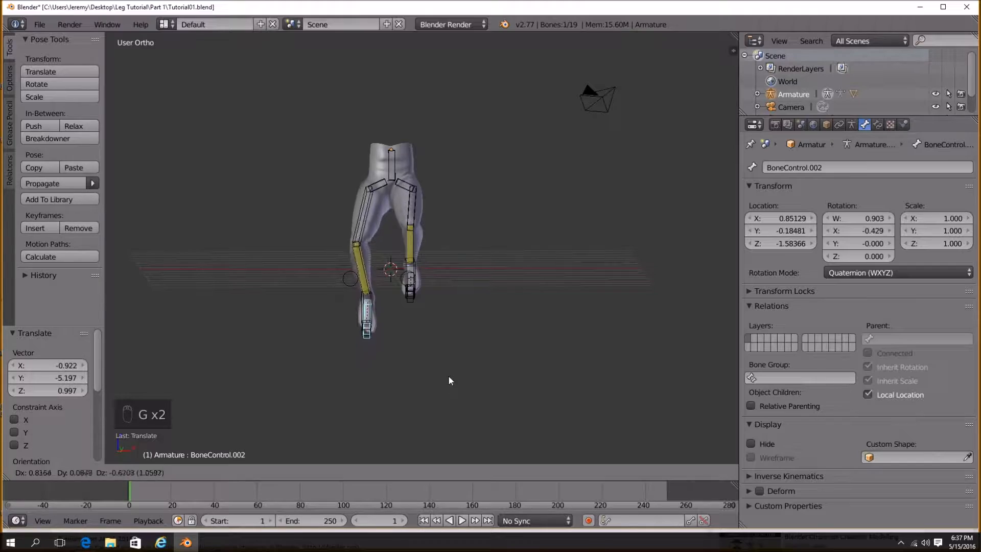
click(446, 342)
Select the left thigh bone and switch the legs mesh into Weight Paint mode.
scroll(397, 244, up, 3)
middle_drag(396, 244, 416, 347)
scroll(423, 358, up, 6)
right_click(293, 337)
scroll(299, 345, down, 4)
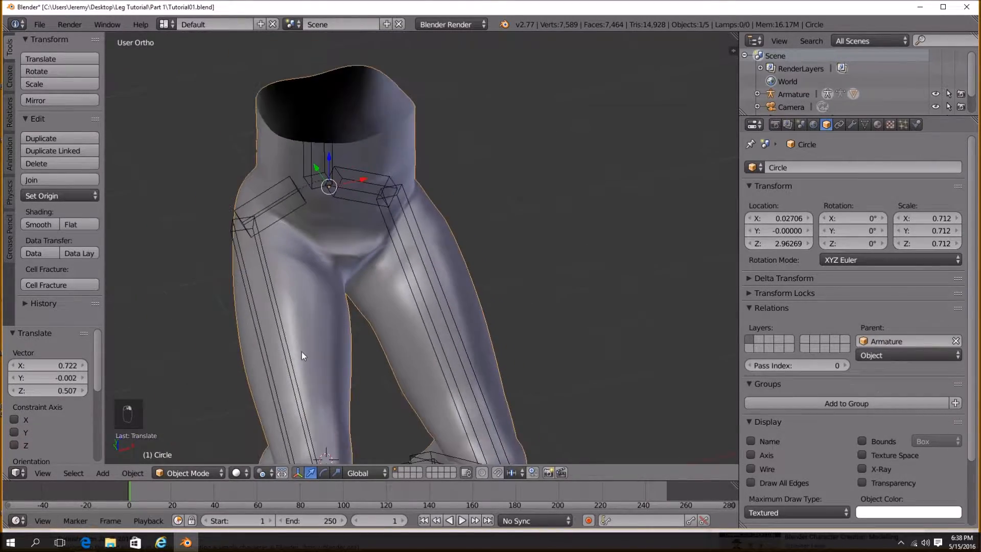
right_click(308, 295)
middle_drag(354, 313, 206, 391)
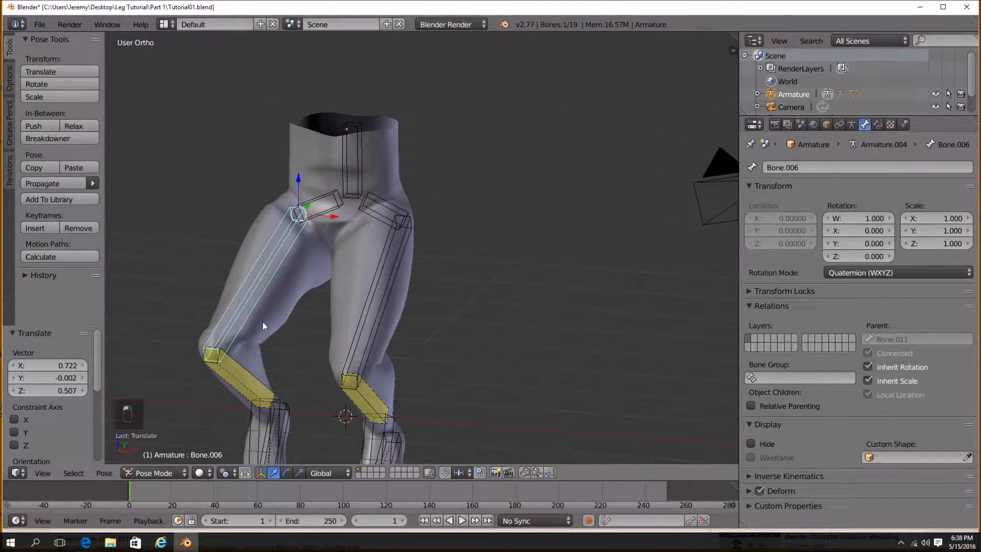
right_click(263, 322)
click(192, 472)
click(200, 403)
Set the brush weight to about 0.958 and radius to 113 px, and paint weights around the upper thigh.
scroll(239, 370, up, 6)
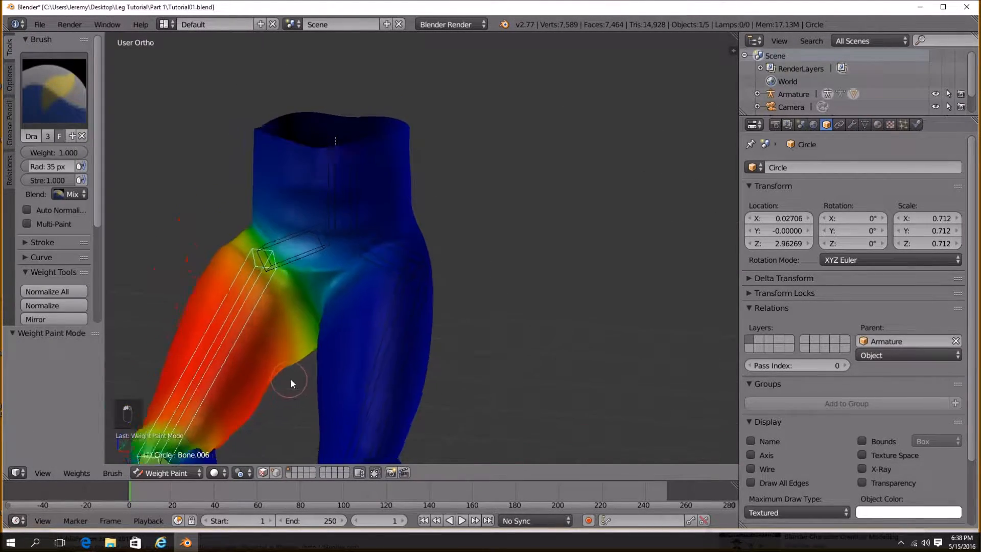
mouse_move(380, 362)
middle_down()
mouse_move(291, 379)
mouse_move(432, 373)
mouse_move(309, 352)
mouse_move(121, 222)
middle_up()
drag(54, 152, 47, 153)
key(f)
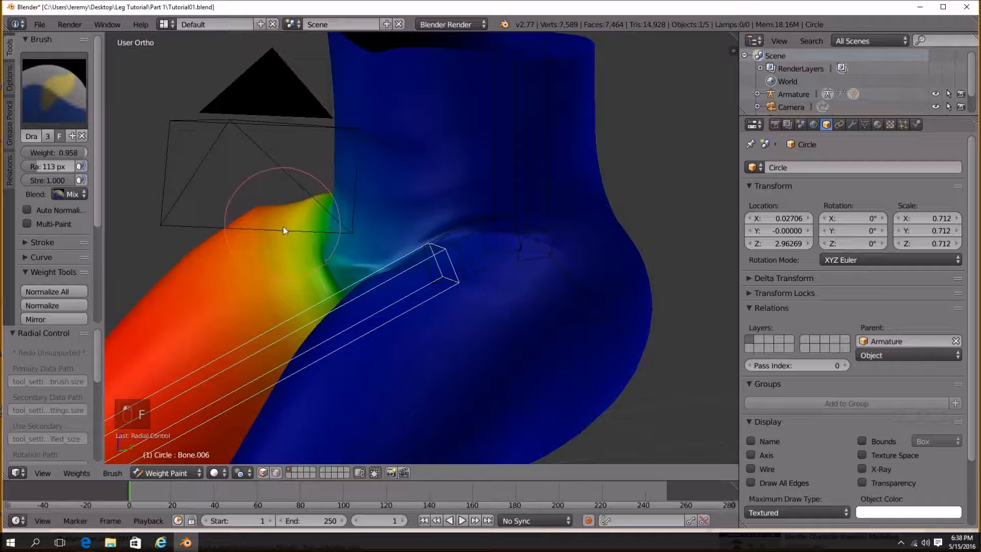
click(278, 213)
middle_drag(293, 296, 414, 291)
middle_drag(351, 214, 444, 286)
Toggle the legs mesh into Edit Mode and back into Weight Paint mode.
click(161, 475)
click(163, 459)
middle_drag(466, 357, 379, 314)
key(Tab)
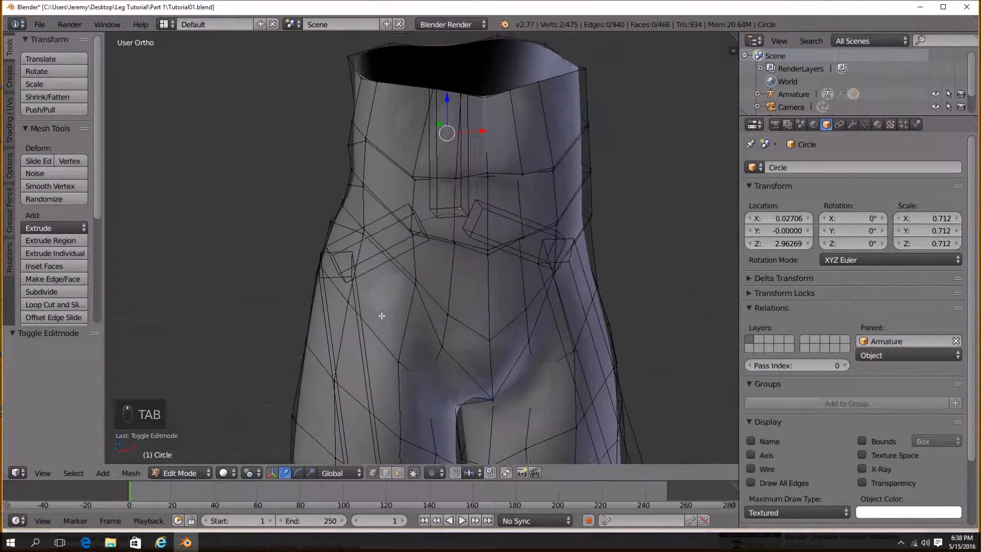
key(Tab)
click(194, 403)
mouse_move(266, 369)
middle_down()
mouse_move(510, 297)
mouse_move(158, 165)
middle_up()
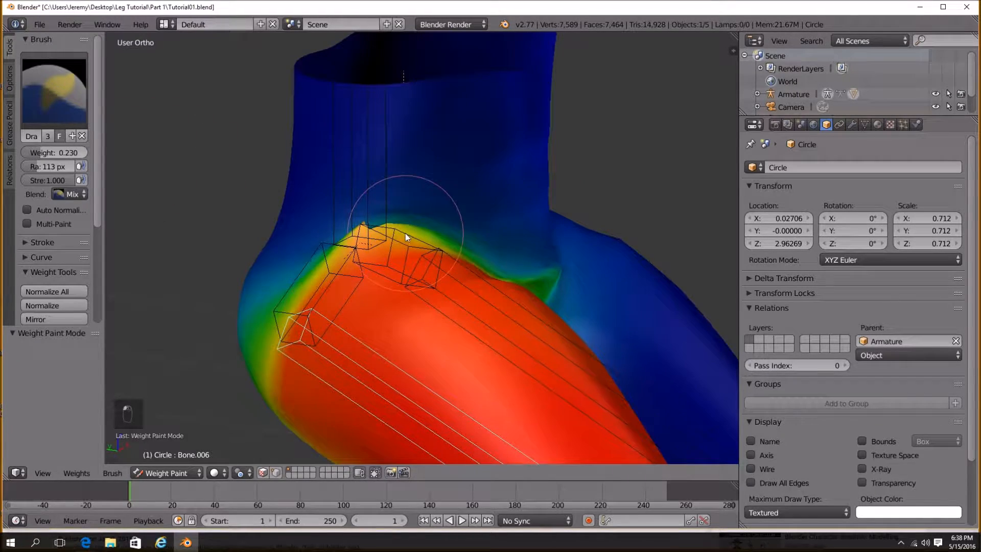
Paint additional weights around the hip joint with a lower brush weight.
drag(407, 237, 414, 242)
mouse_move(489, 267)
middle_down()
mouse_move(481, 297)
mouse_move(424, 343)
mouse_move(373, 330)
middle_up()
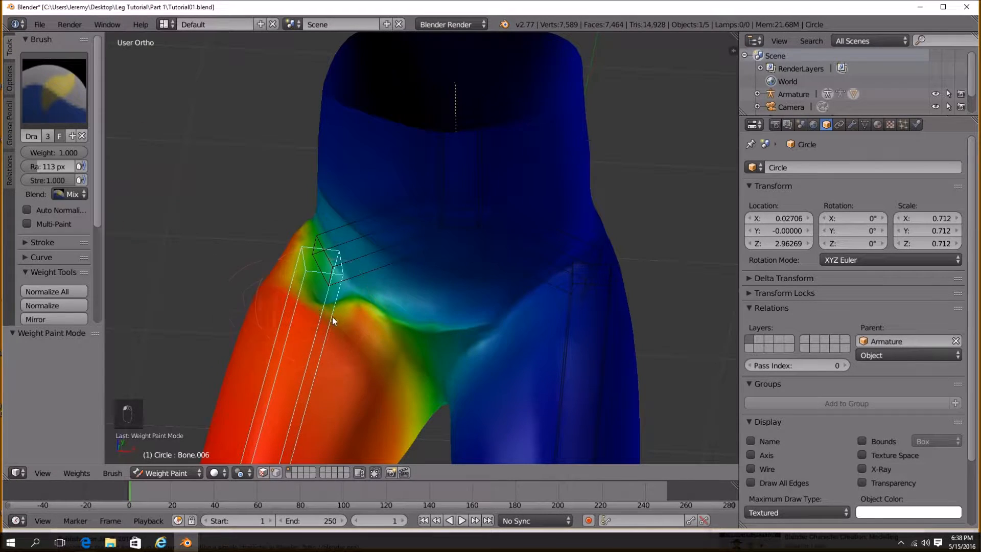
mouse_move(338, 293)
middle_down()
mouse_move(383, 291)
mouse_move(154, 205)
middle_up()
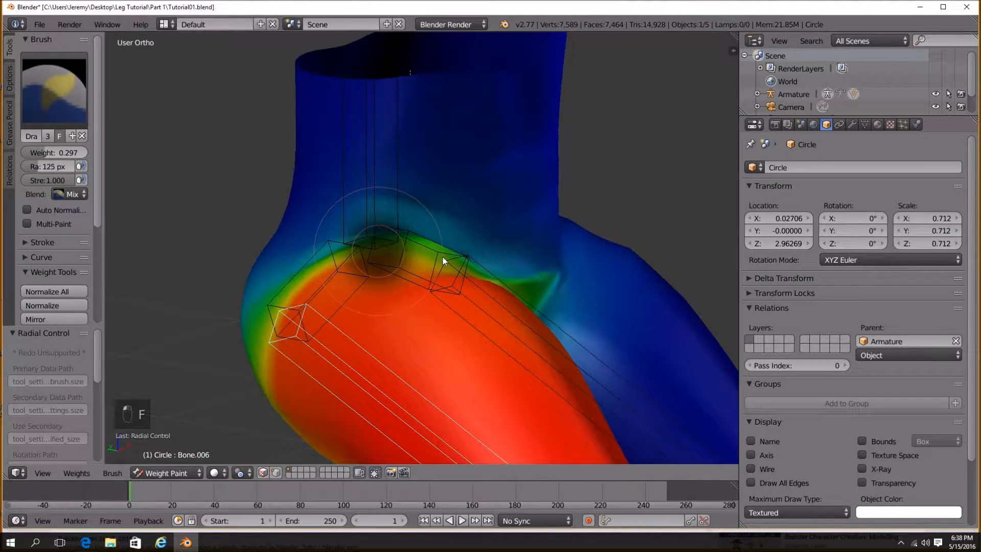
mouse_move(389, 229)
mouse_down()
mouse_move(390, 220)
mouse_move(449, 236)
mouse_move(360, 227)
mouse_up()
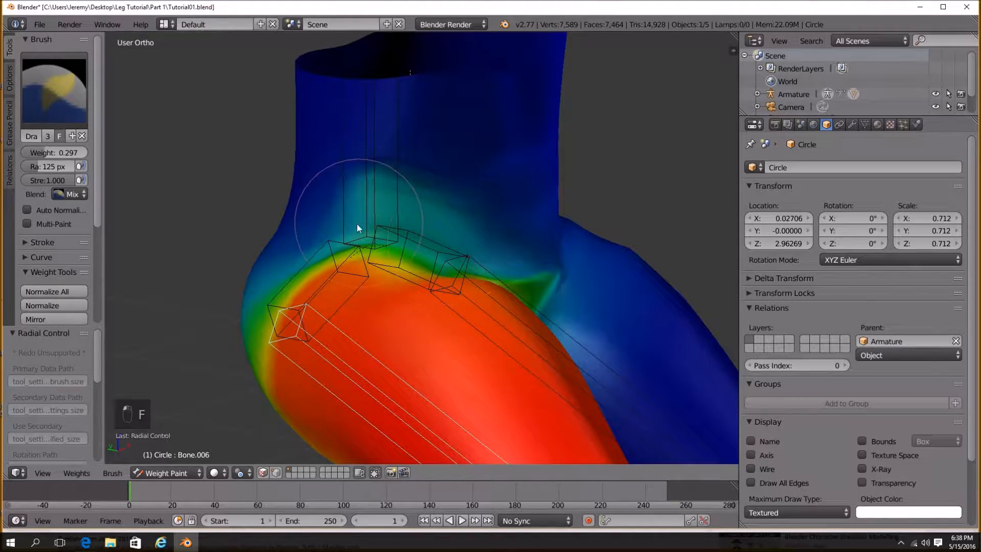
Return to Object Mode and undo all the weight painting strokes.
click(184, 473)
click(154, 456)
mouse_move(399, 358)
middle_down()
mouse_move(412, 327)
mouse_move(340, 315)
mouse_move(347, 307)
mouse_move(501, 320)
middle_up()
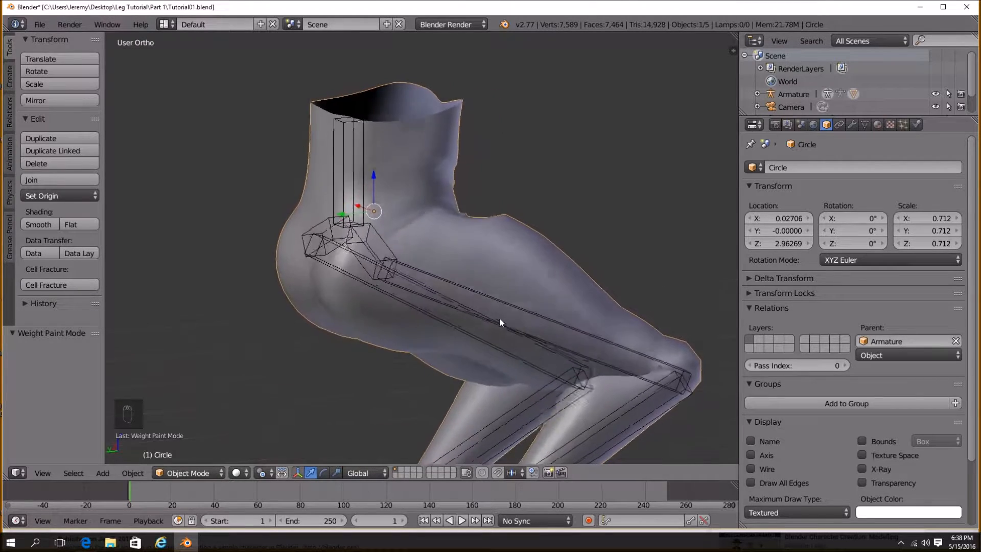
key(ctrl+z)
key(ctrl+z)
key(ctrl+z)
key(ctrl+z)
key(ctrl+z)
key(ctrl+z)
key(ctrl+z)
key(ctrl+z)
key(ctrl+z)
key(ctrl+z)
key(ctrl+z)
key(ctrl+z)
key(ctrl+z)
key(ctrl+z)
key(ctrl+z)
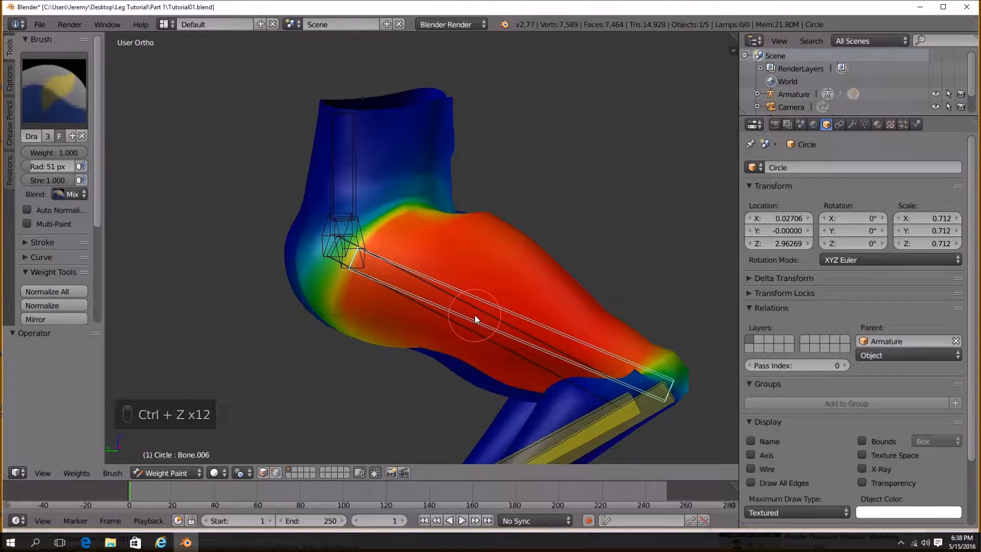
key(ctrl+z)
key(ctrl+z)
key(ctrl+z)
key(ctrl+z)
key(ctrl+z)
key(ctrl+z)
key(ctrl+z)
key(ctrl+z)
key(ctrl+z)
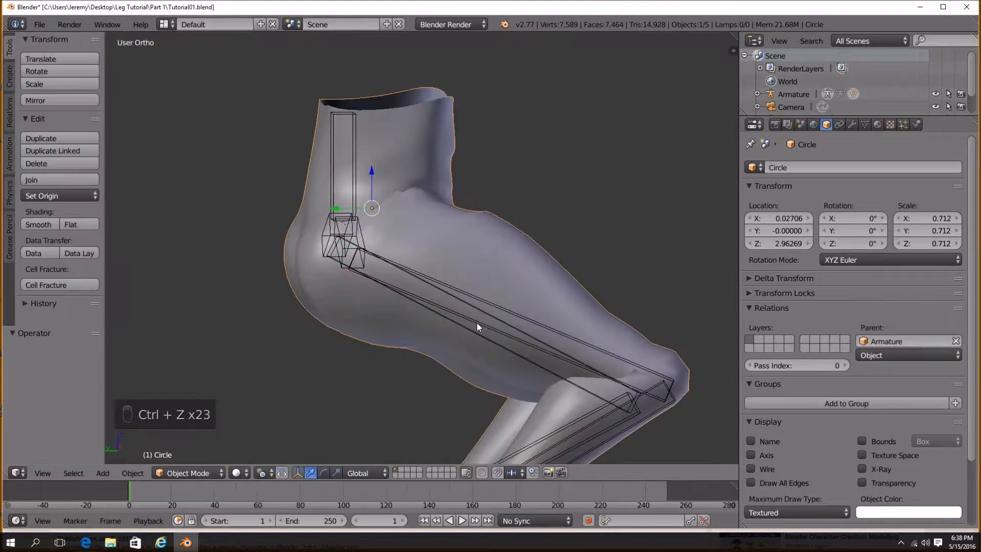
Select the armature and move a foot control in Pose Mode to test the leg.
middle_drag(517, 322, 485, 308)
scroll(410, 296, down, 2)
right_click(407, 372)
middle_drag(445, 368, 501, 367)
key(g)
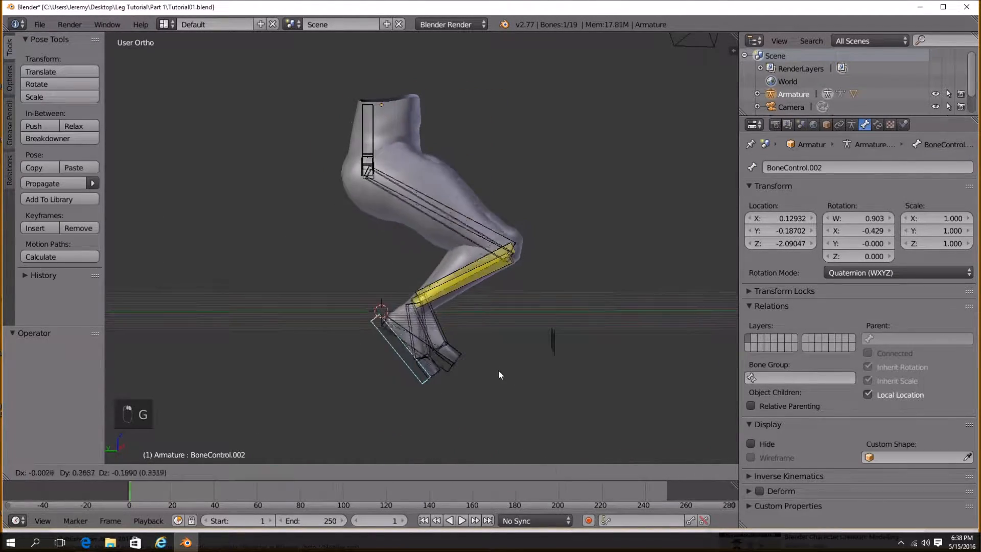
click(450, 62)
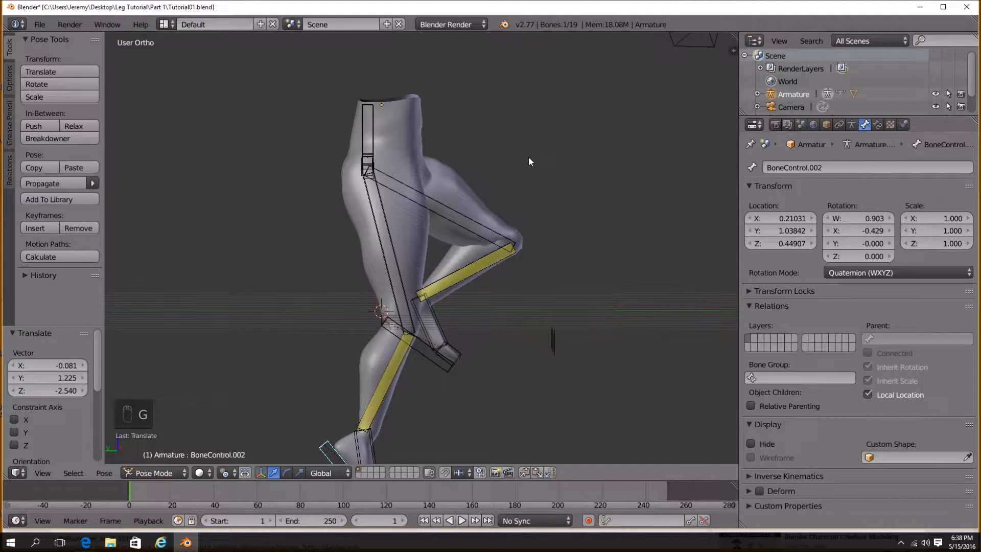
Rotate the foot control about -43° around the X axis and move it again.
middle_drag(529, 155, 492, 109)
key(x)
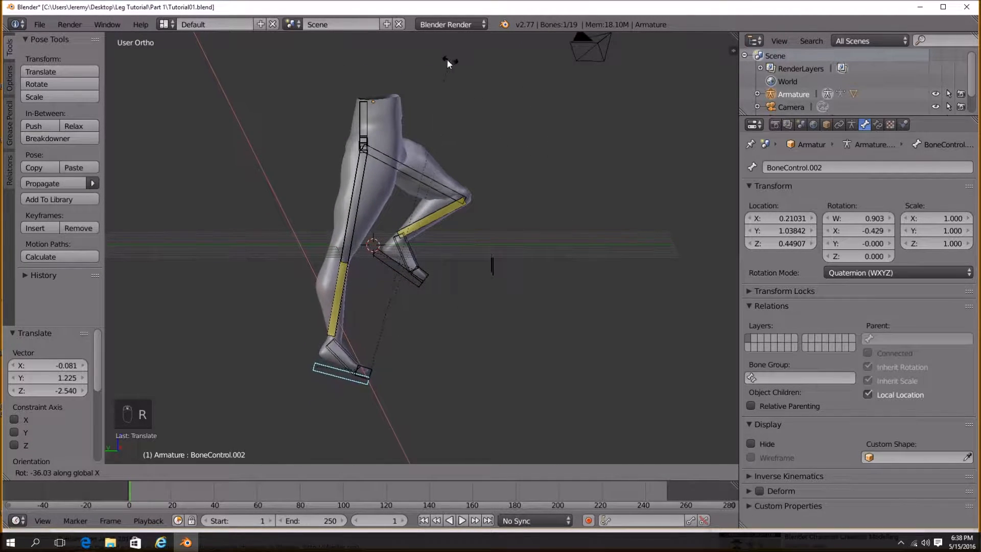
click(406, 81)
key(g)
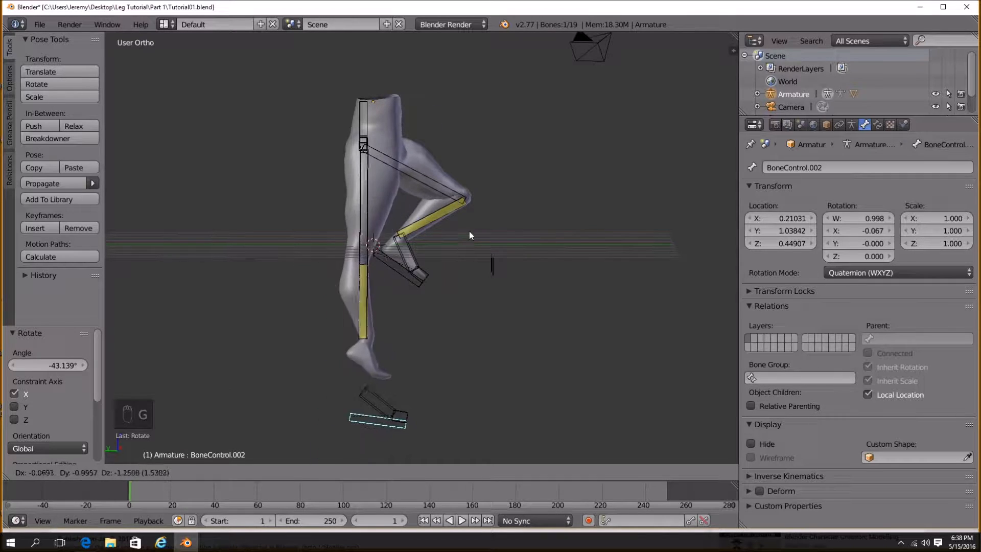
click(479, 130)
middle_drag(480, 129, 449, 282)
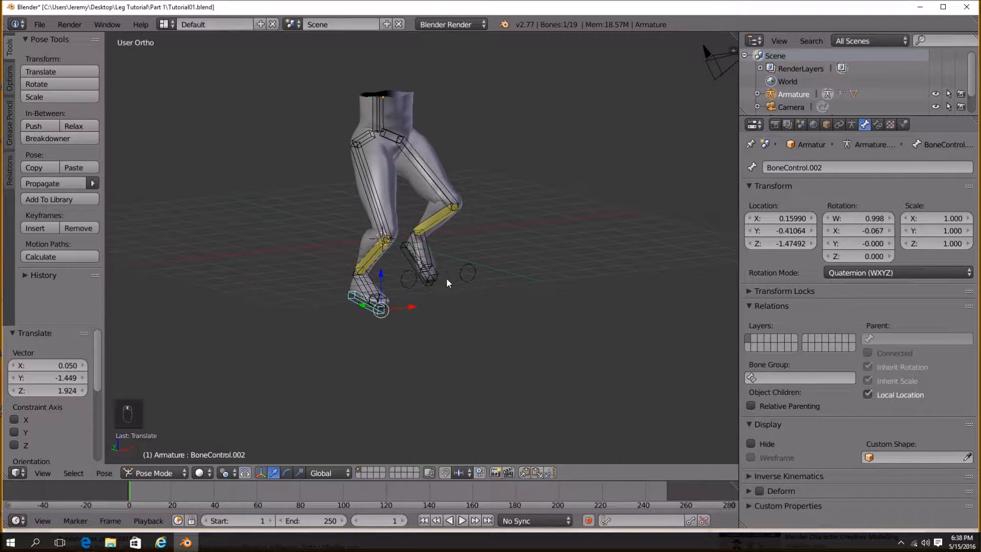
Move the other foot control and rotate it about -56° around the X axis.
key(g)
click(435, 324)
middle_drag(435, 324, 511, 332)
key(r)
key(x)
click(472, 219)
Move and rotate the foot control again, then reposition it to test the knee bend.
key(g)
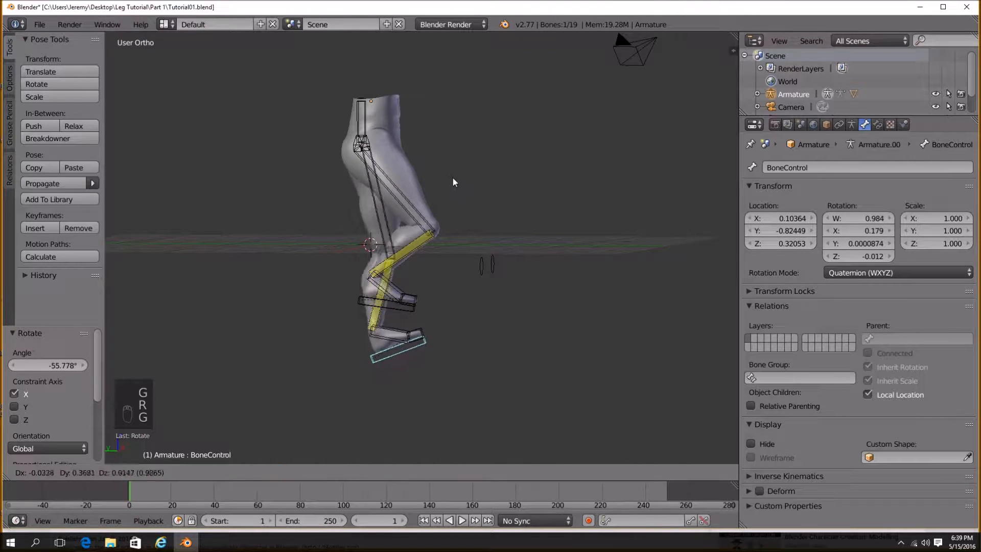
click(457, 176)
key(r)
click(489, 309)
key(g)
click(411, 317)
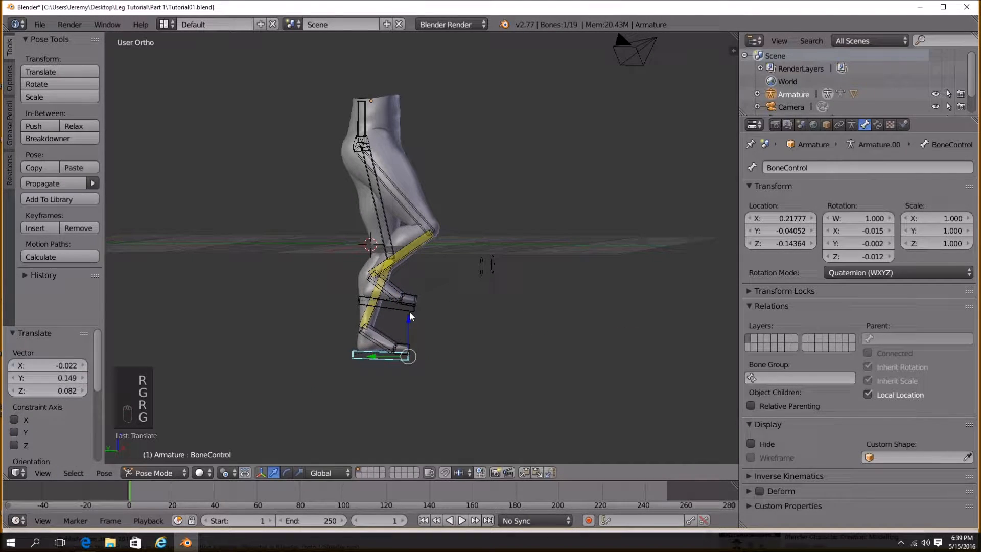
key(g)
click(437, 339)
Select the legs mesh, enter Edit Mode, select a face at the hip and apply Smooth Vertex.
middle_drag(436, 338, 326, 323)
scroll(419, 184, up, 2)
shift+middle_drag(419, 185, 337, 197)
scroll(420, 231, up, 3)
middle_drag(437, 239, 464, 256)
right_click(401, 217)
key(Tab)
shift+middle_drag(325, 182, 579, 248)
scroll(403, 212, up, 2)
shift+right_click(432, 224)
scroll(432, 225, up, 3)
click(66, 188)
Move the selected hip face slightly and leave Edit Mode.
middle_drag(460, 240, 638, 229)
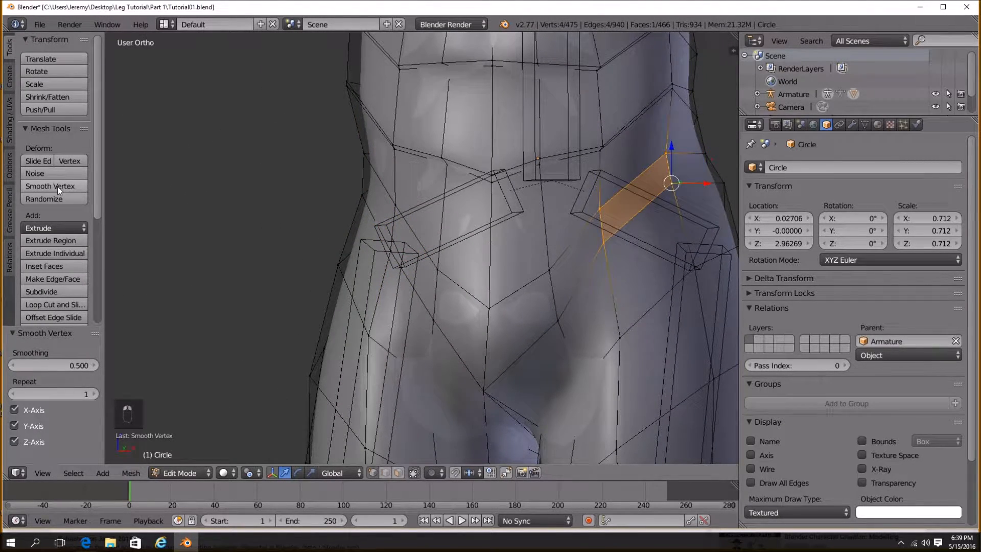
scroll(304, 201, down, 3)
middle_drag(304, 201, 460, 238)
key(Tab)
key(Tab)
scroll(588, 215, up, 5)
key(g)
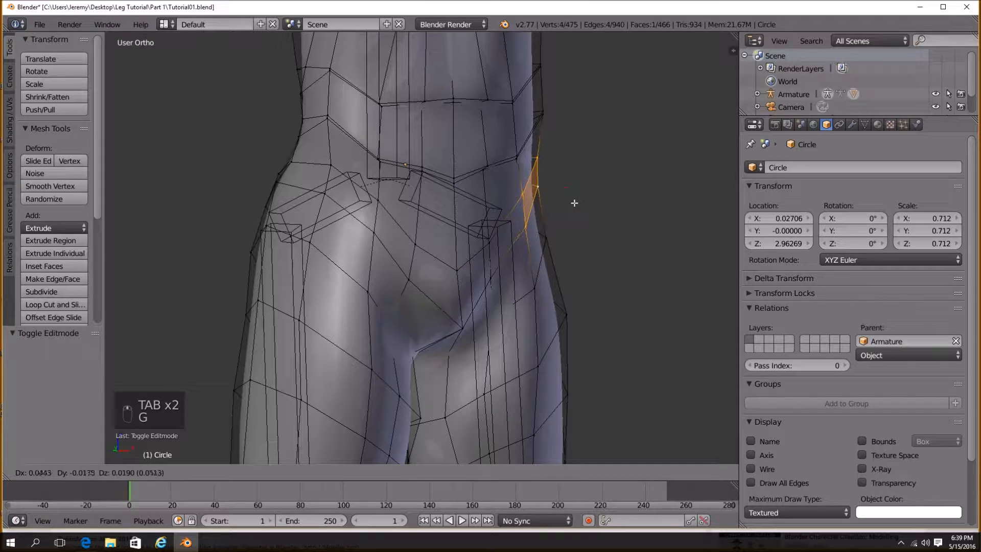
click(578, 203)
middle_drag(578, 203, 498, 230)
key(g)
key(Tab)
Select a foot control in Pose Mode and move it to test the hip deformation.
scroll(388, 187, down, 5)
right_click(383, 421)
key(g)
click(471, 315)
middle_drag(470, 315, 396, 330)
key(g)
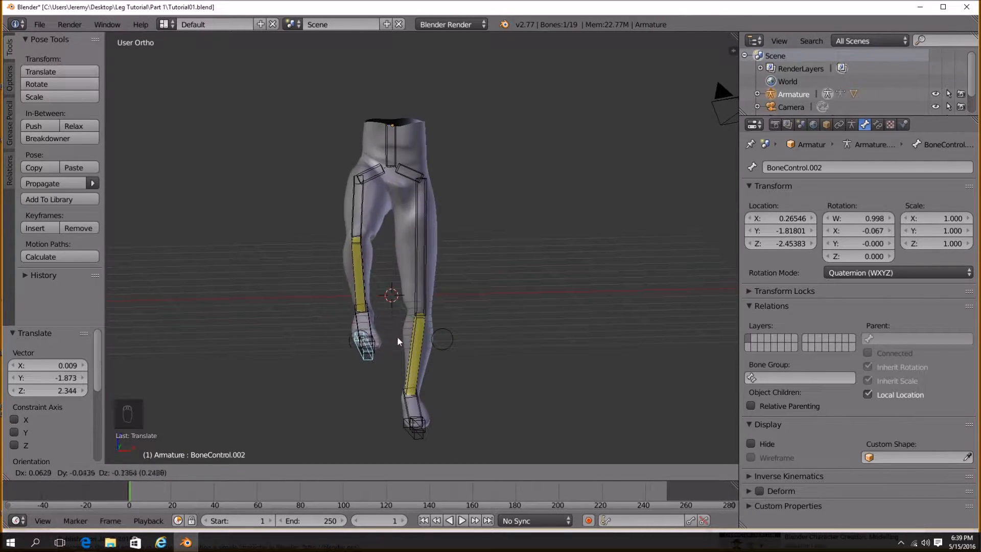
right_click(394, 395)
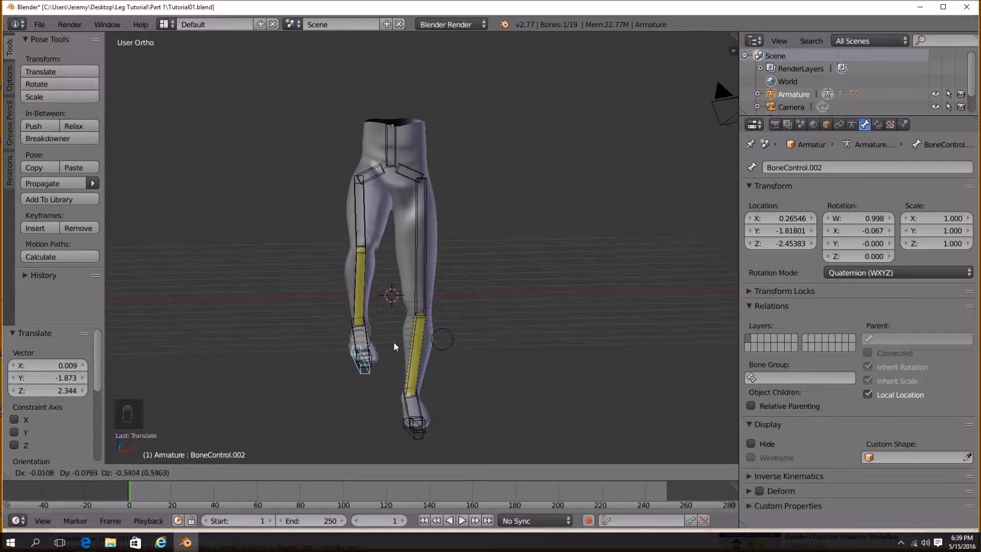
Raise a foot control to bend the leg and check the deformation from another angle.
middle_drag(409, 328, 348, 317)
key(g)
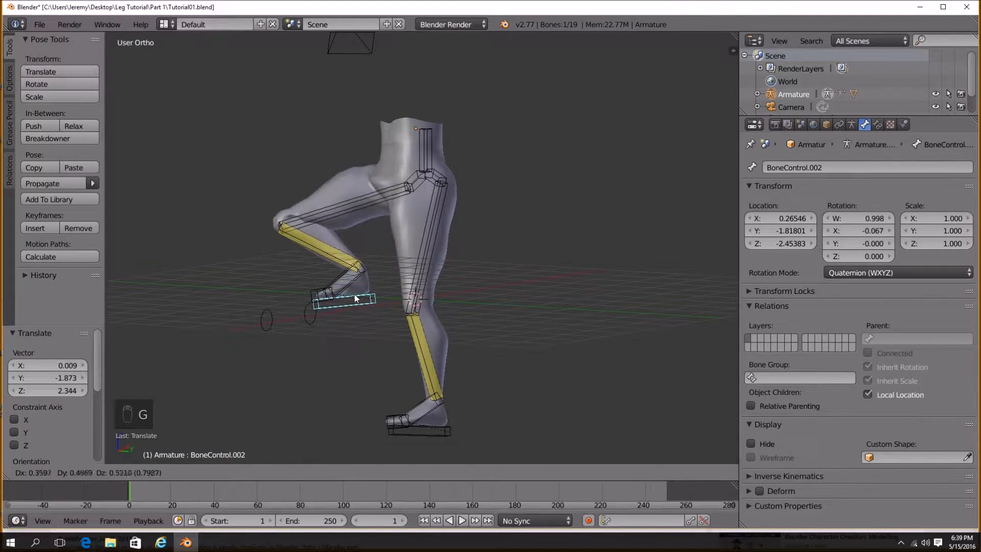
click(391, 426)
middle_drag(390, 426, 614, 254)
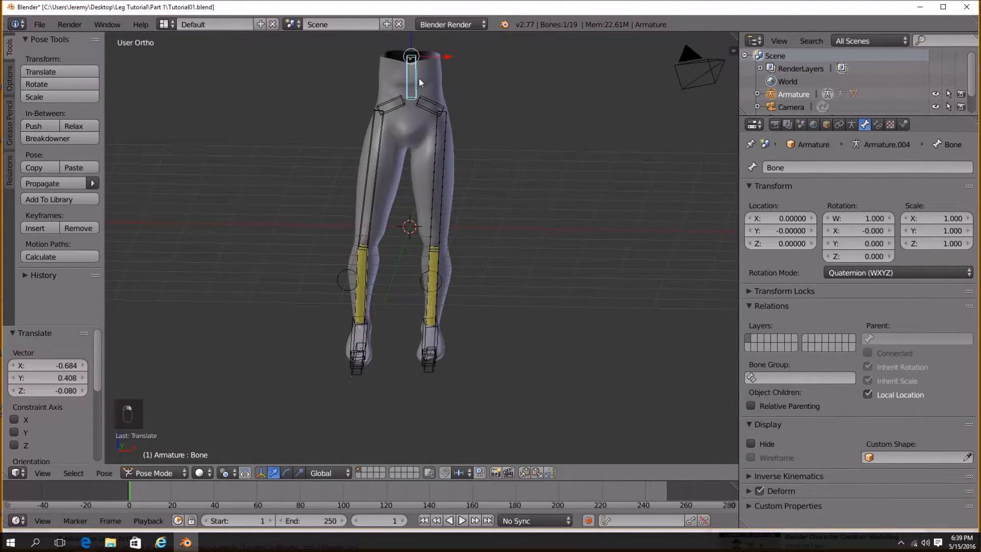
Try to move the root bone to test how the legs follow.
middle_drag(419, 78, 425, 152)
key(g)
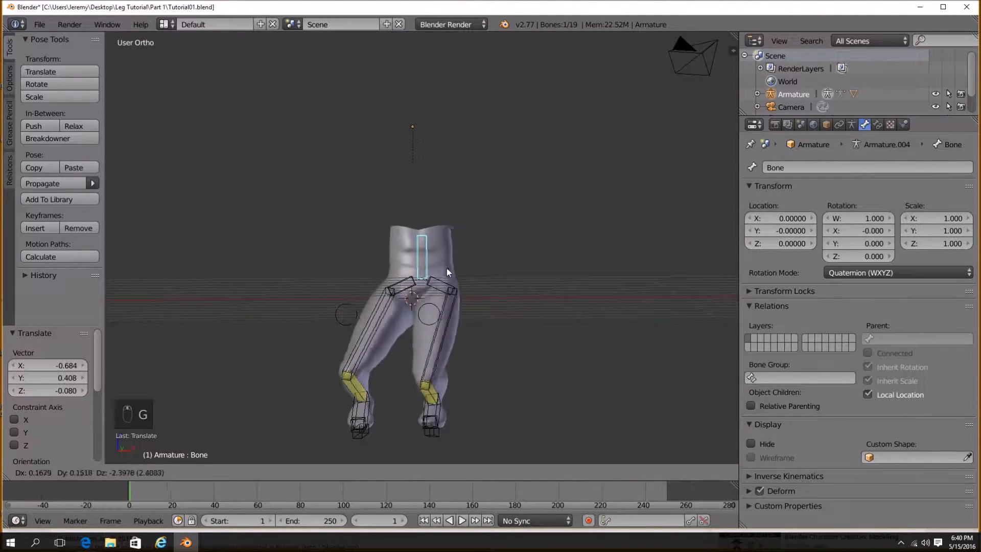
right_click(472, 263)
mouse_move(473, 263)
middle_down()
mouse_move(472, 250)
mouse_move(483, 268)
mouse_move(470, 280)
middle_up()
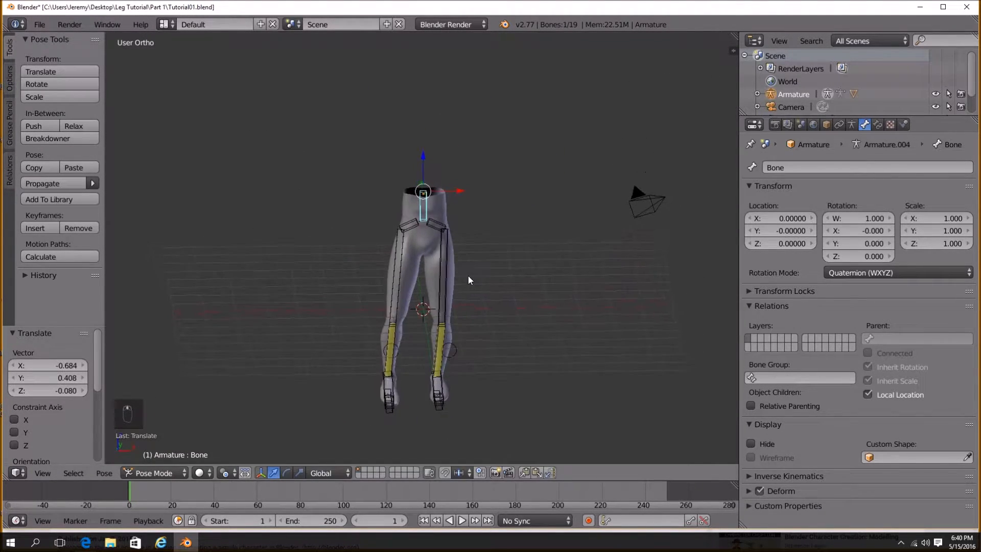
key(g)
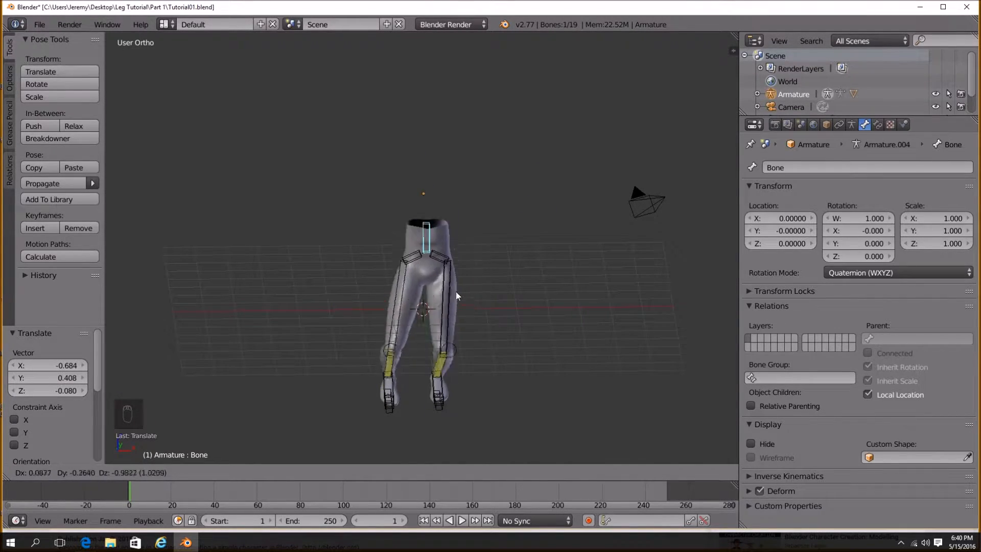
right_click(469, 306)
middle_drag(469, 307, 441, 334)
Select the root bone and move it sideways to test how the legs follow.
right_click(435, 380)
key(g)
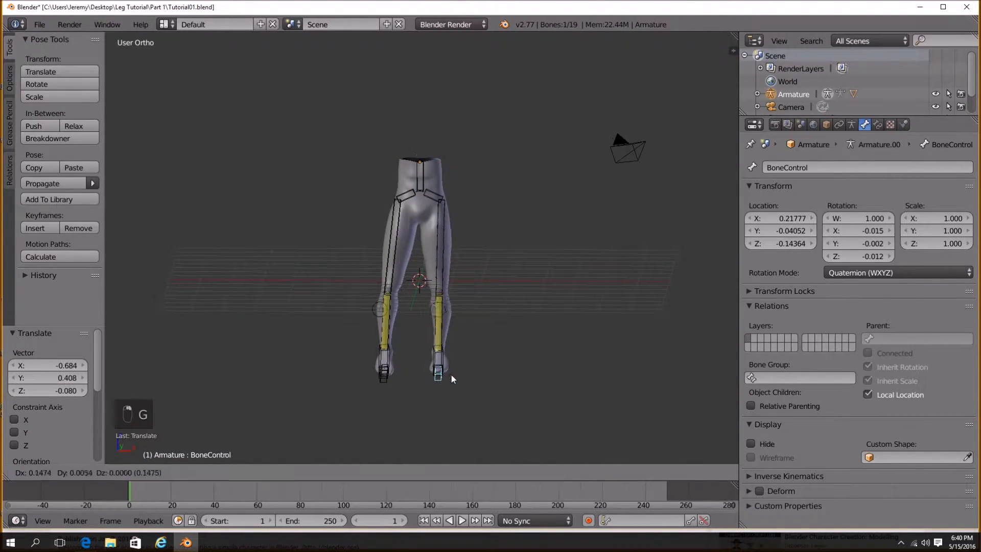
right_click(422, 165)
key(g)
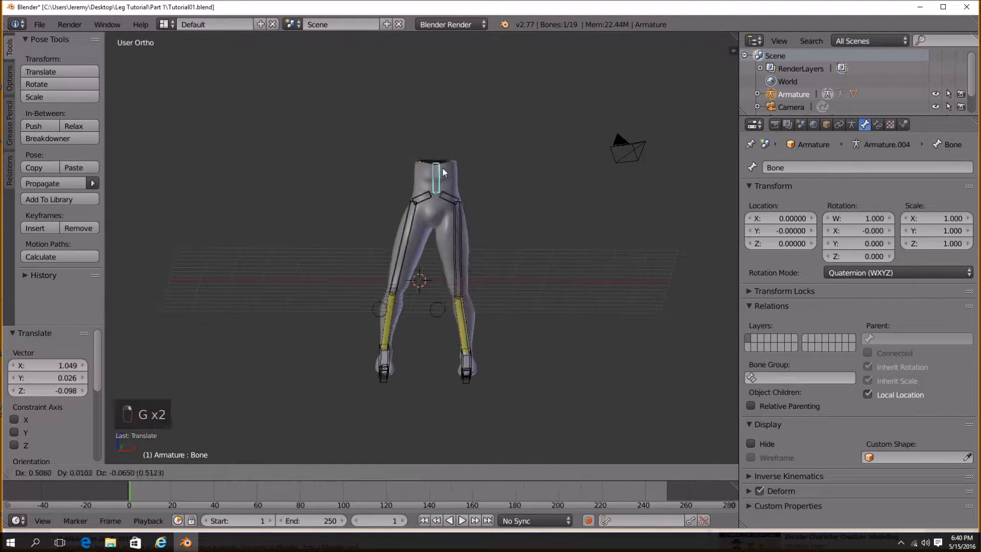
click(405, 236)
middle_drag(405, 235, 454, 241)
Lower the root bone into a crouch to test the knees and save the file.
key(g)
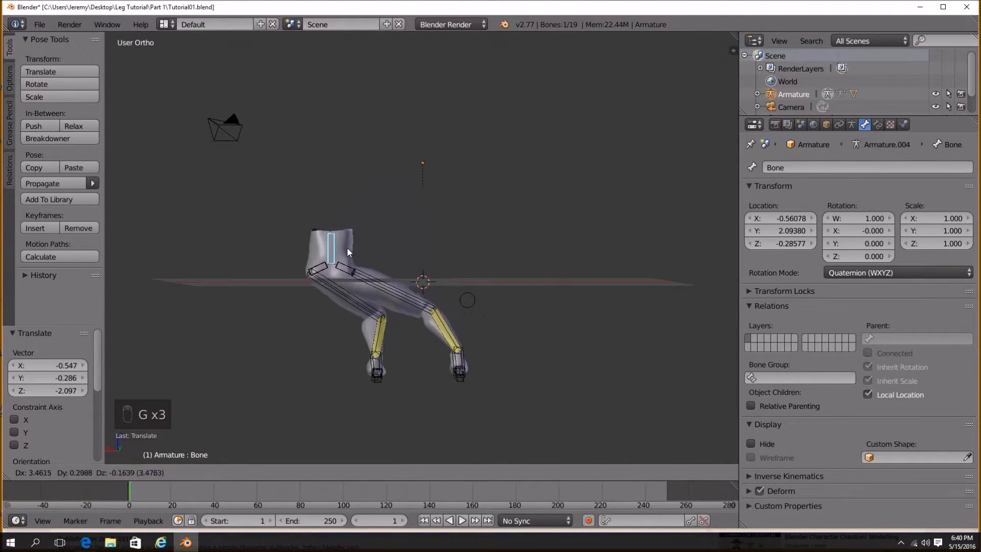
right_click(438, 240)
middle_drag(417, 240, 605, 248)
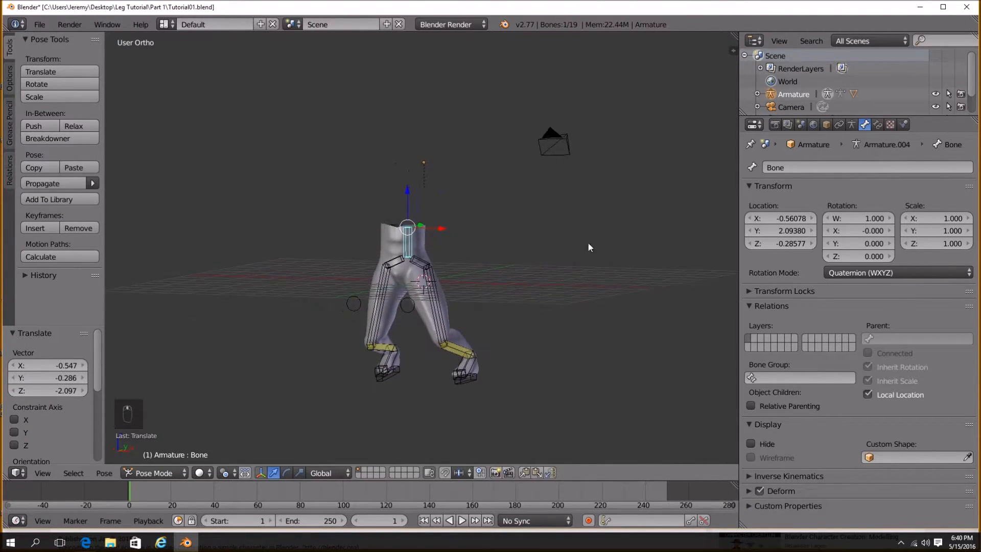
key(g)
click(453, 173)
middle_drag(400, 221, 404, 286)
key(ctrl+s)
click(494, 234)
Select a foot control, move it and rotate it around the Z axis.
right_click(352, 379)
key(g)
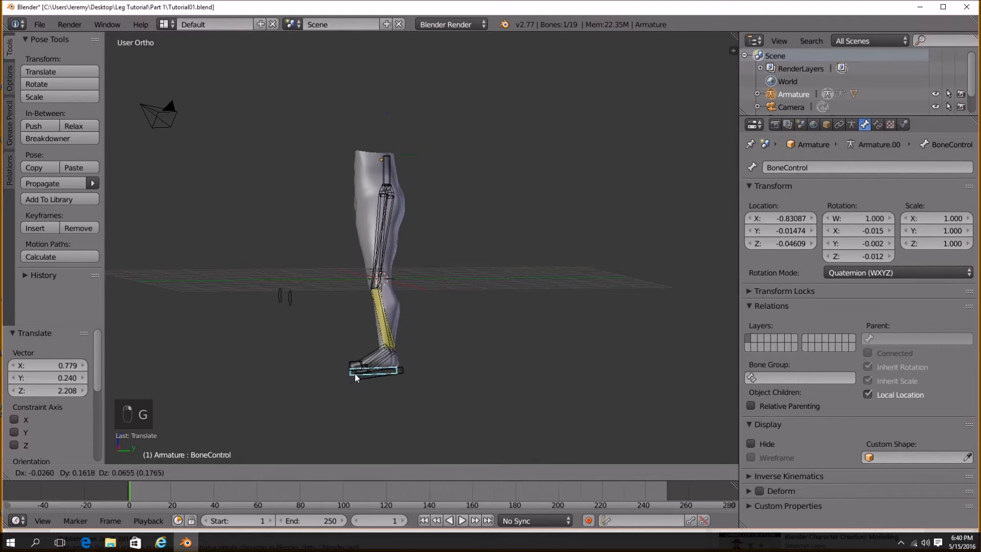
click(383, 359)
middle_drag(384, 358, 529, 382)
key(r)
key(z)
click(541, 370)
key(g)
click(522, 401)
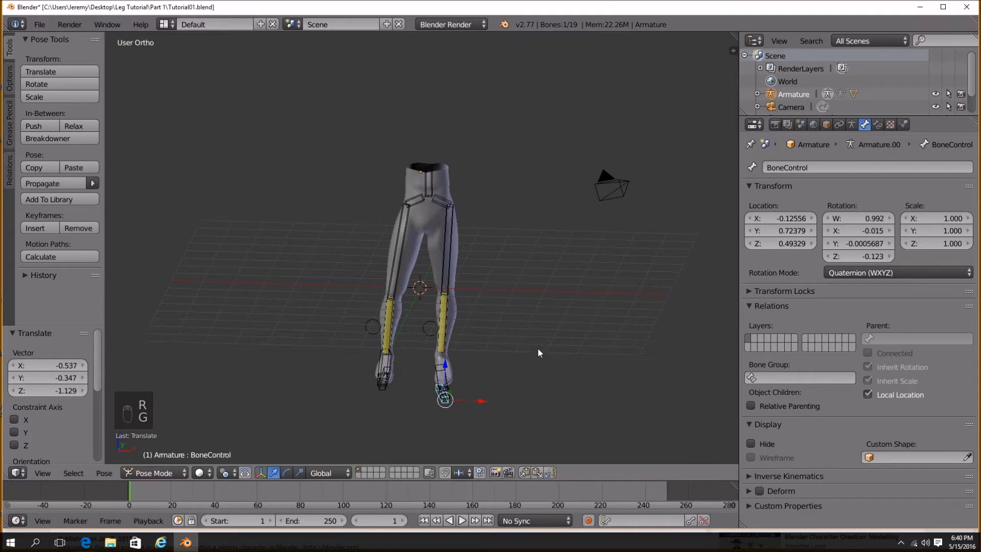
Move the foot control again and rotate it about -10° around the Z axis.
key(g)
click(527, 342)
key(r)
key(z)
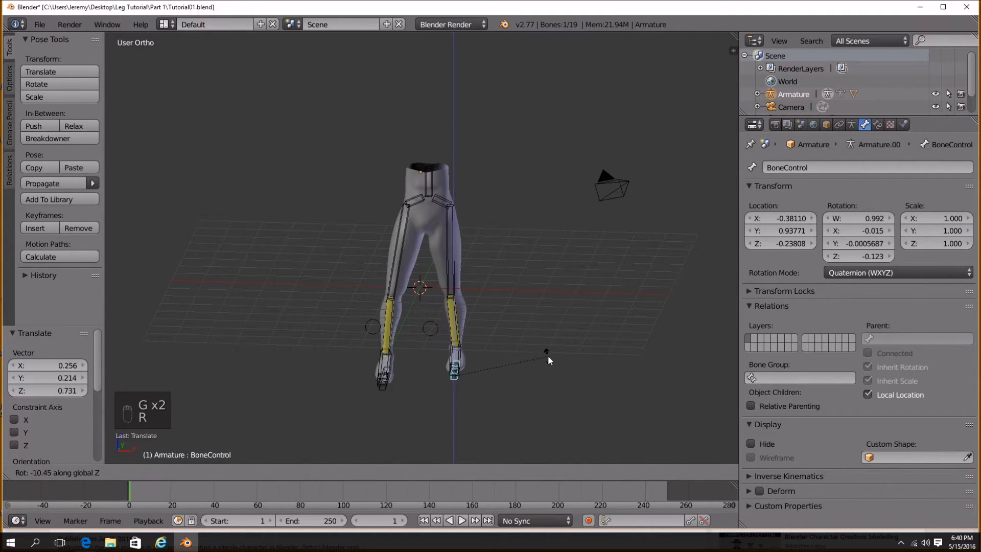
click(541, 348)
mouse_move(541, 348)
middle_down()
mouse_move(488, 342)
mouse_move(536, 336)
middle_up()
Move the foot control and the root bone to test the final pose.
key(g)
click(467, 339)
key(g)
click(419, 198)
middle_drag(419, 198, 434, 229)
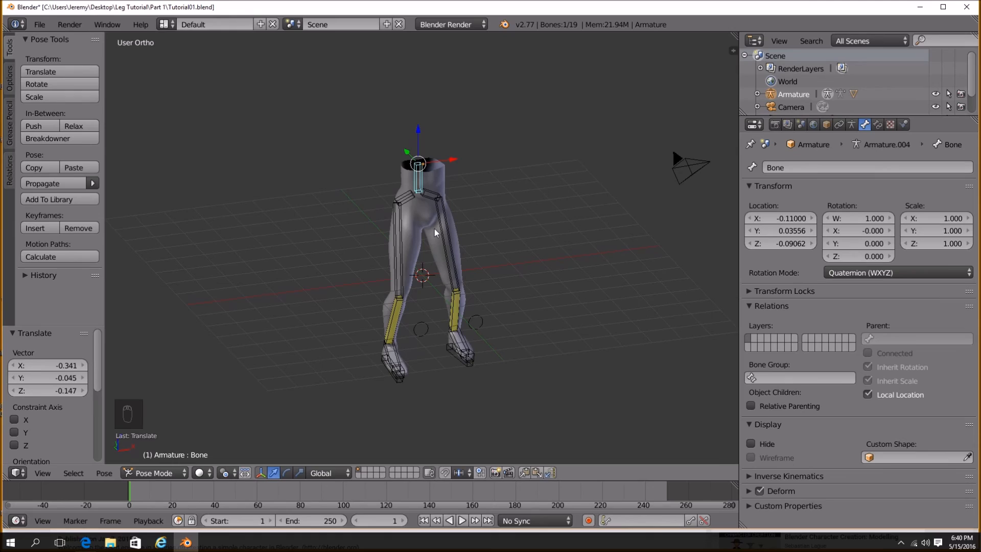